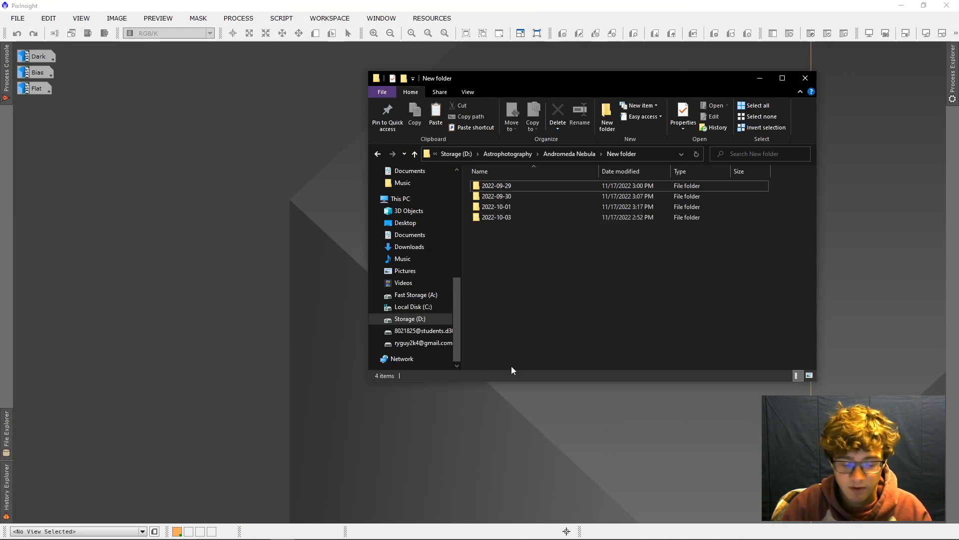
pyautogui.moveTo(508, 188); pyautogui.dragTo(519, 219)
pyautogui.click(523, 232)
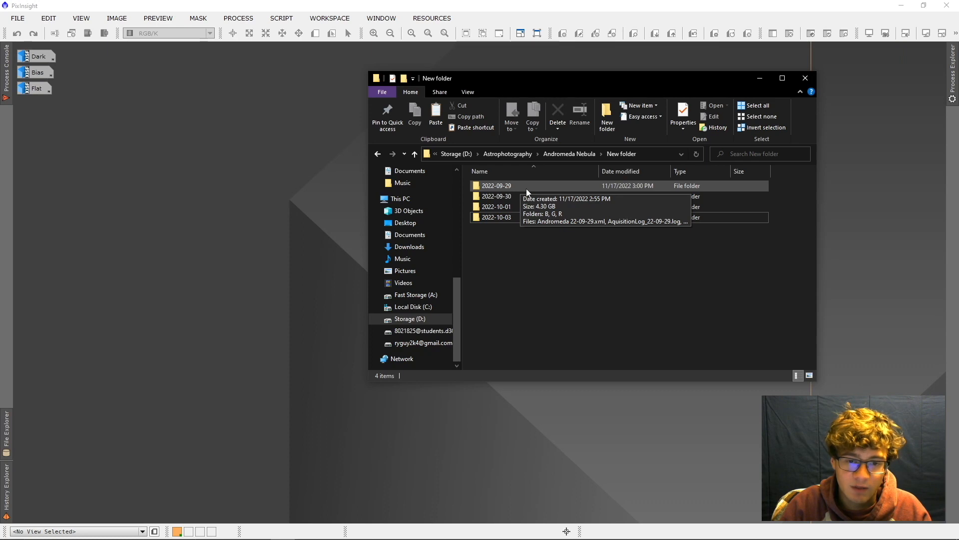
# Open the Weighted Batch Preprocessing script
pyautogui.click(281, 18)
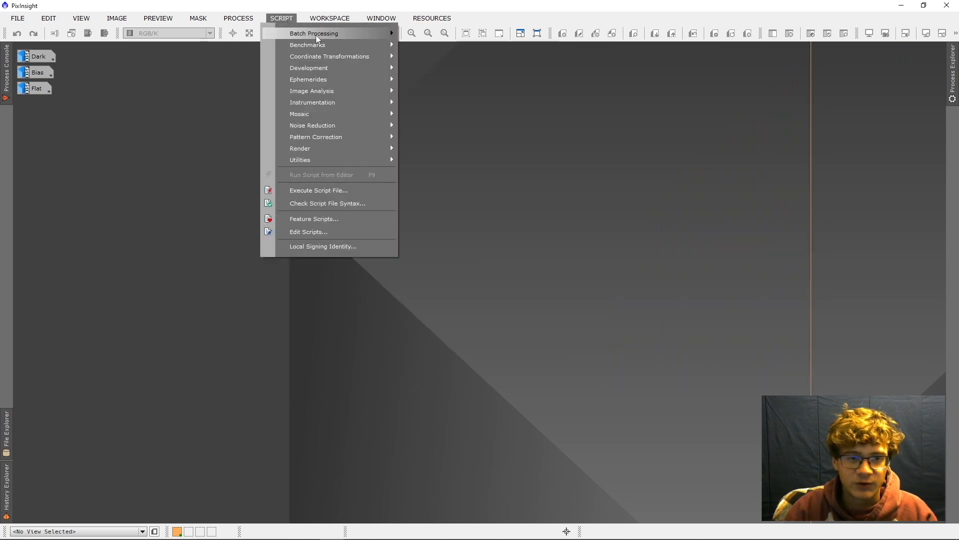
pyautogui.moveTo(390, 31)
pyautogui.click(484, 126)
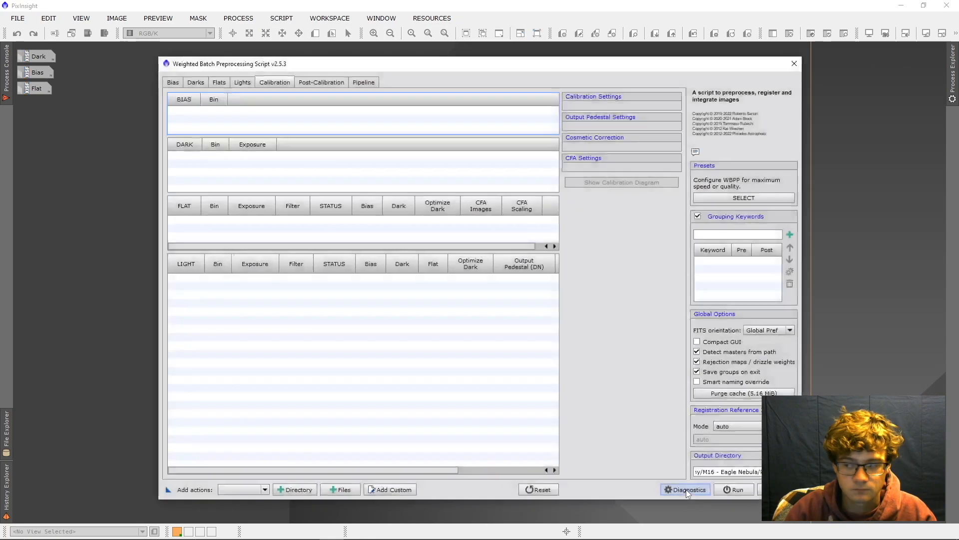
# Add the directory of imaging sessions inside the Andromeda Nebula folder to the preprocessing batch and dismiss the diagnostic report
pyautogui.click(295, 489)
pyautogui.click(333, 96)
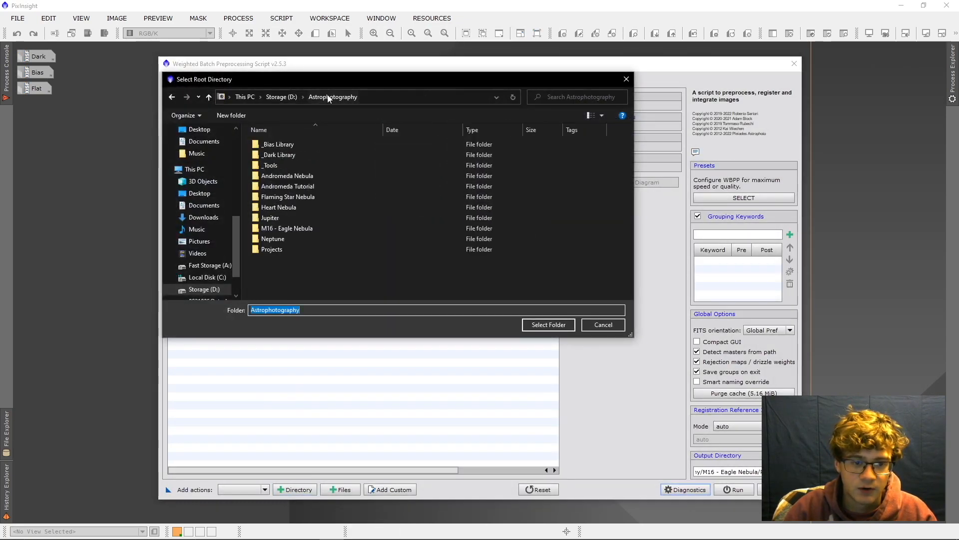
pyautogui.doubleClick(314, 187)
pyautogui.click(346, 95)
pyautogui.doubleClick(323, 176)
pyautogui.click(320, 166)
pyautogui.click(548, 324)
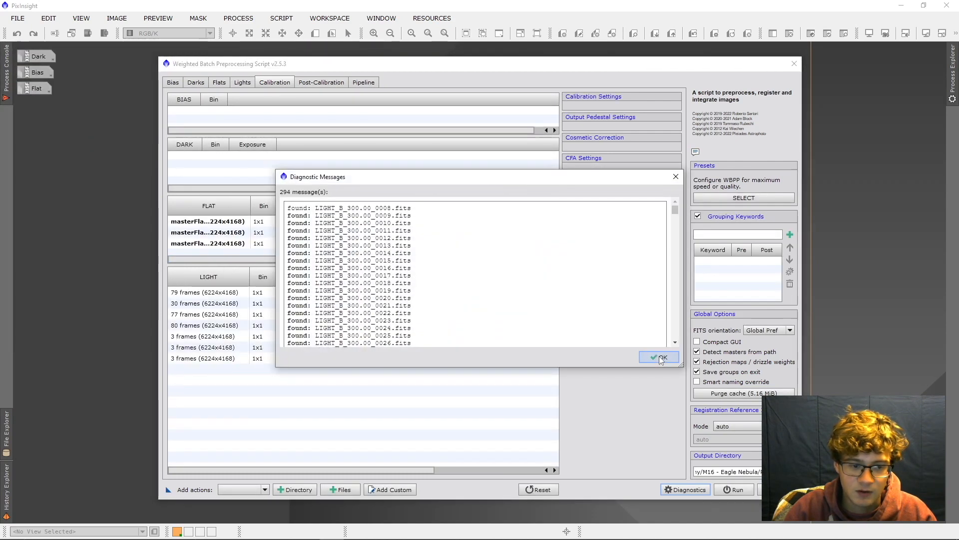
pyautogui.click(660, 357)
# Add DATE as a grouping keyword for the preprocessing batch
pyautogui.click(748, 235)
pyautogui.write('DATE')
pyautogui.press('Return')
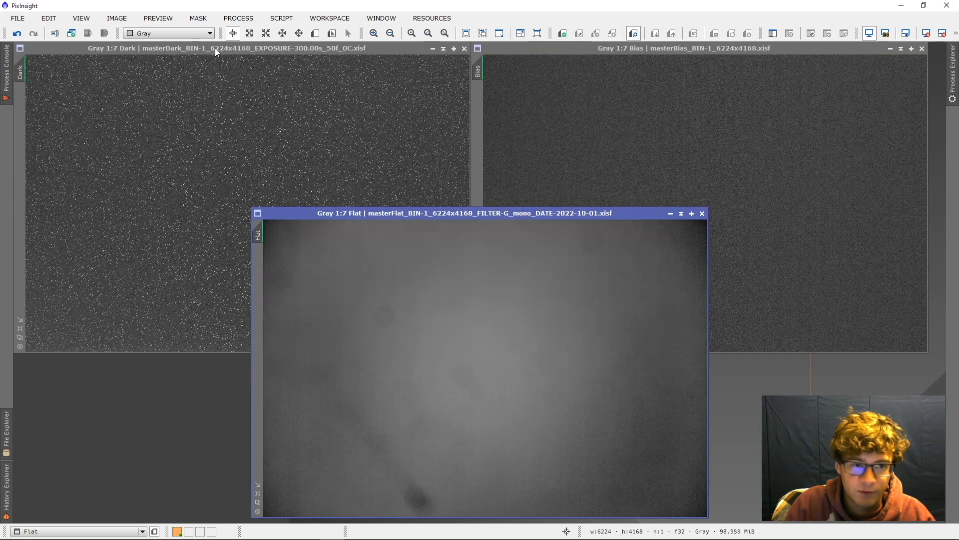
# Examine the master dark, master bias and master flat frames, moving the flat image clear of the other two
pyautogui.click(215, 47)
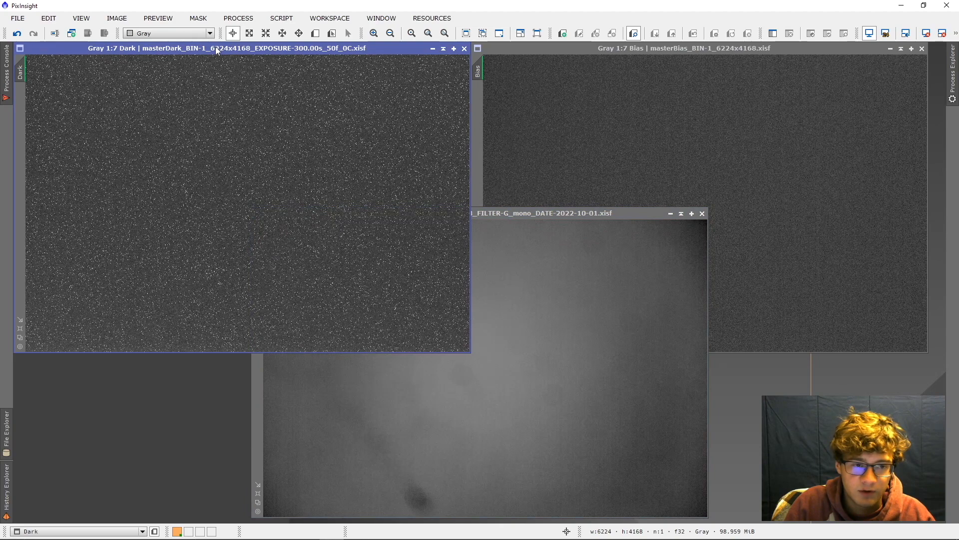
pyautogui.click(599, 49)
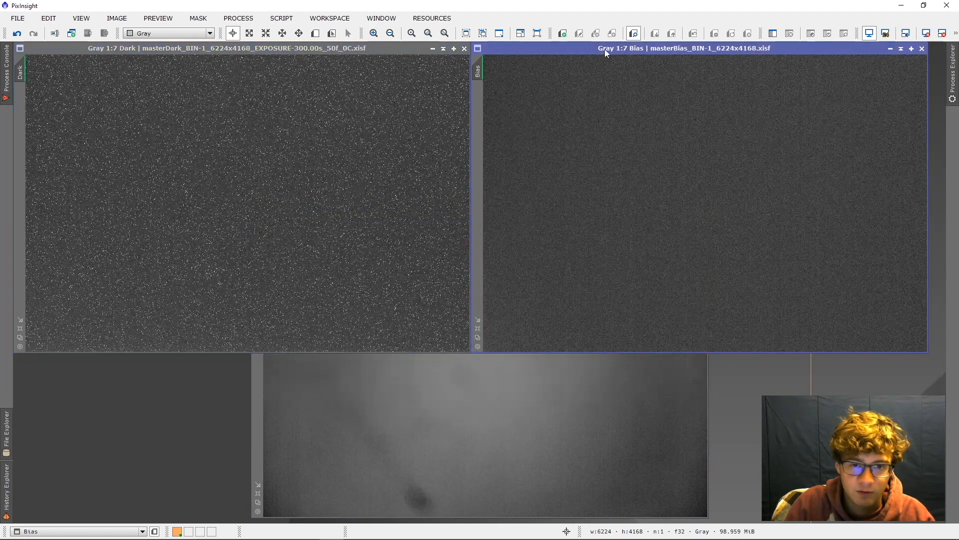
pyautogui.click(528, 385)
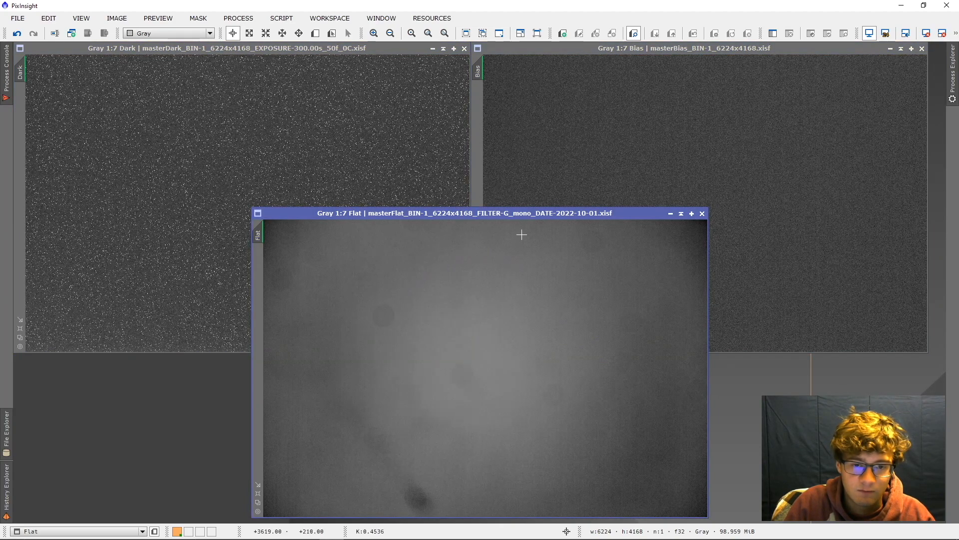
pyautogui.moveTo(515, 214); pyautogui.dragTo(515, 175)
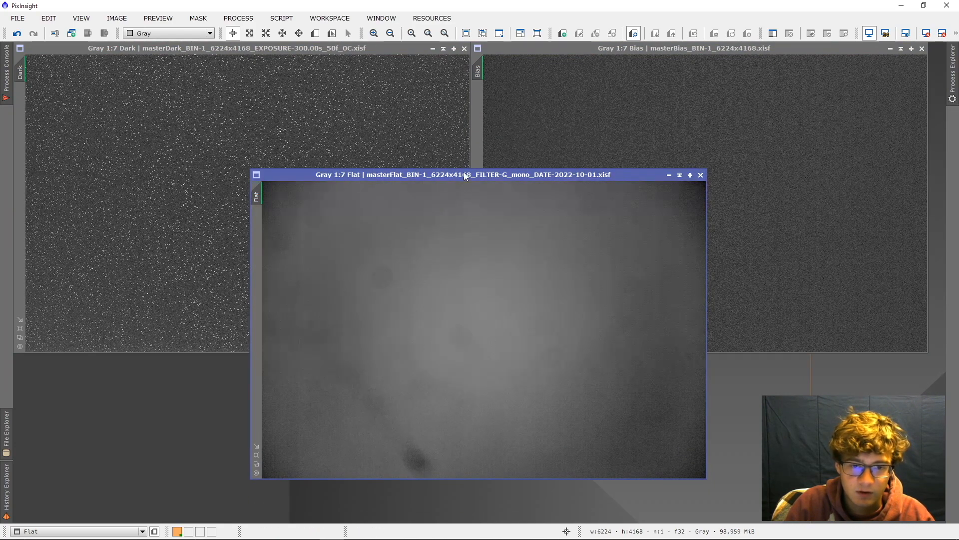
pyautogui.moveTo(465, 175); pyautogui.dragTo(458, 369)
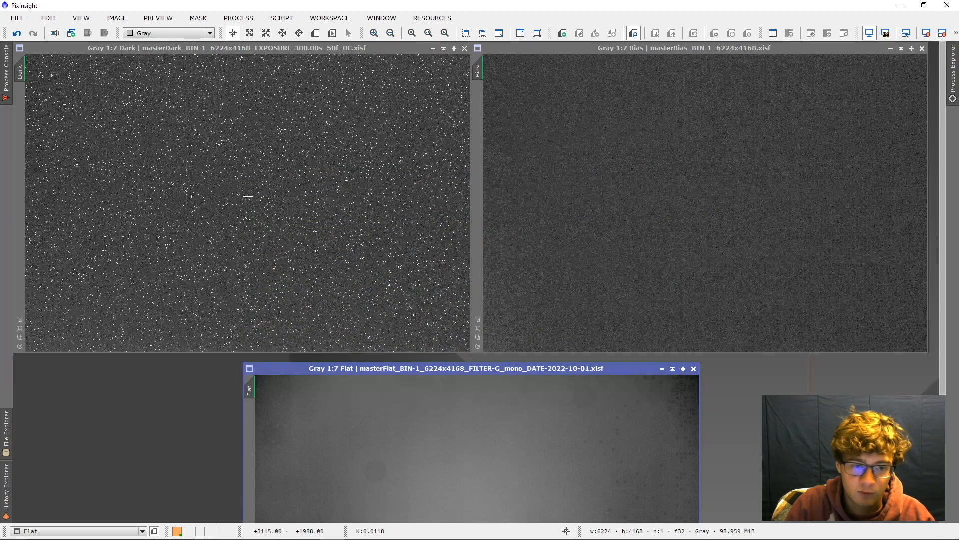
pyautogui.click(678, 50)
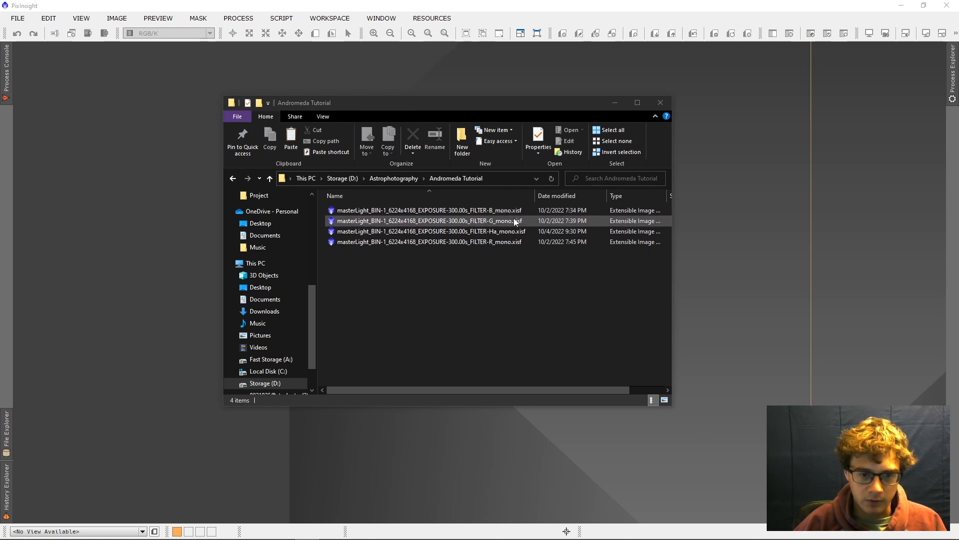
# Open the B, G, Ha and R filter master light files from the Andromeda Tutorial folder in PixInsight
pyautogui.click(504, 230)
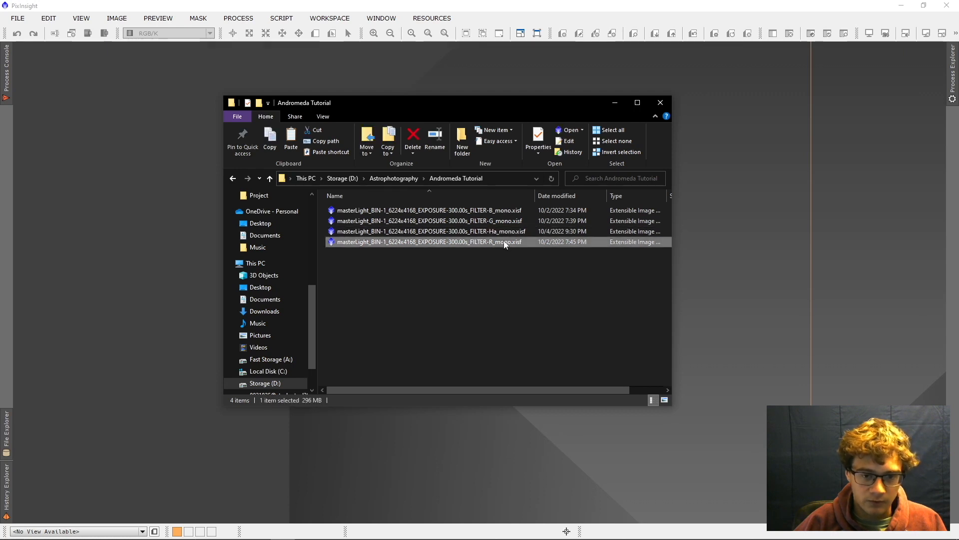
pyautogui.click(498, 212)
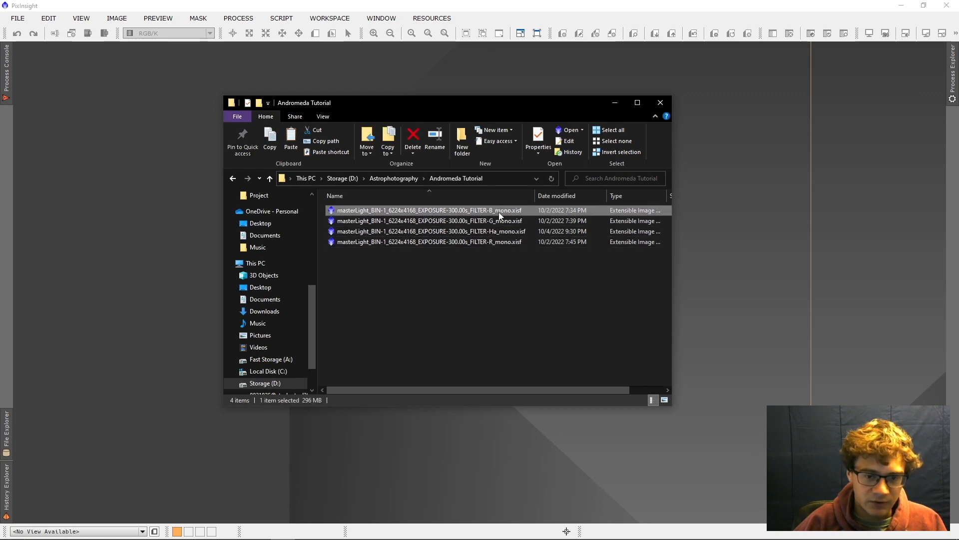
pyautogui.keyDown('shift'); pyautogui.click(513, 246); pyautogui.keyUp('shift')
pyautogui.moveTo(509, 210); pyautogui.dragTo(181, 245)
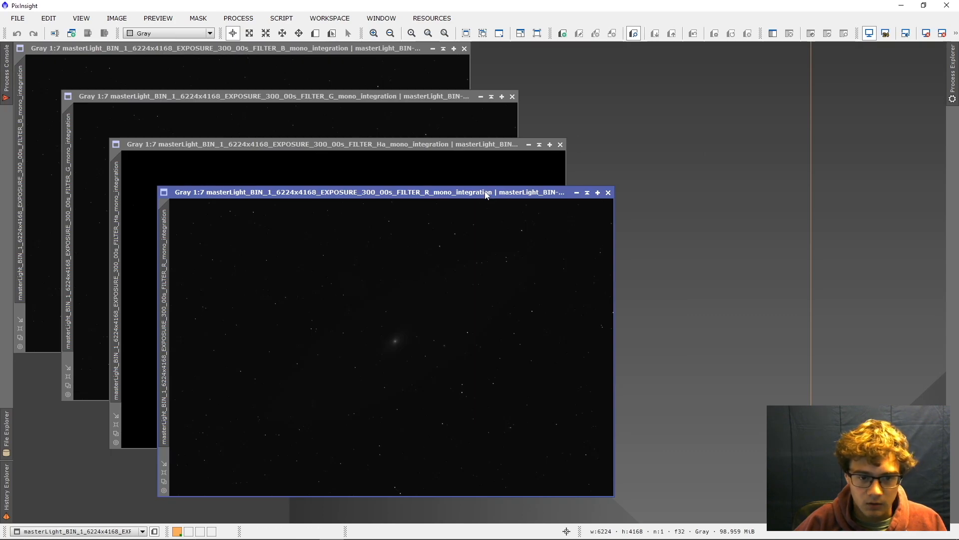
# Auto-stretch the display of the R filter master light and rename its image identifier as R
pyautogui.moveTo(487, 194); pyautogui.dragTo(674, 110)
pyautogui.hotkey('ctrl', 'a')
pyautogui.doubleClick(351, 160)
pyautogui.write('R')
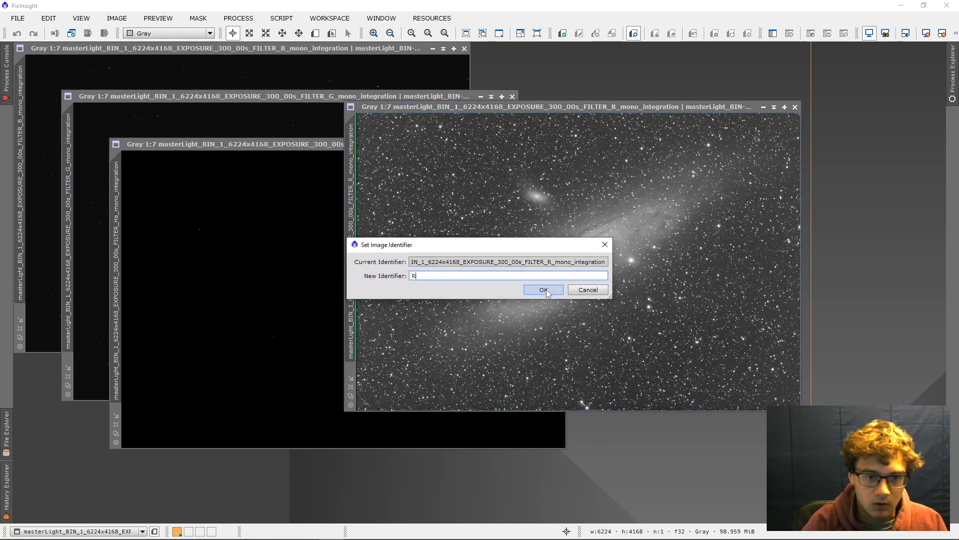
pyautogui.click(543, 290)
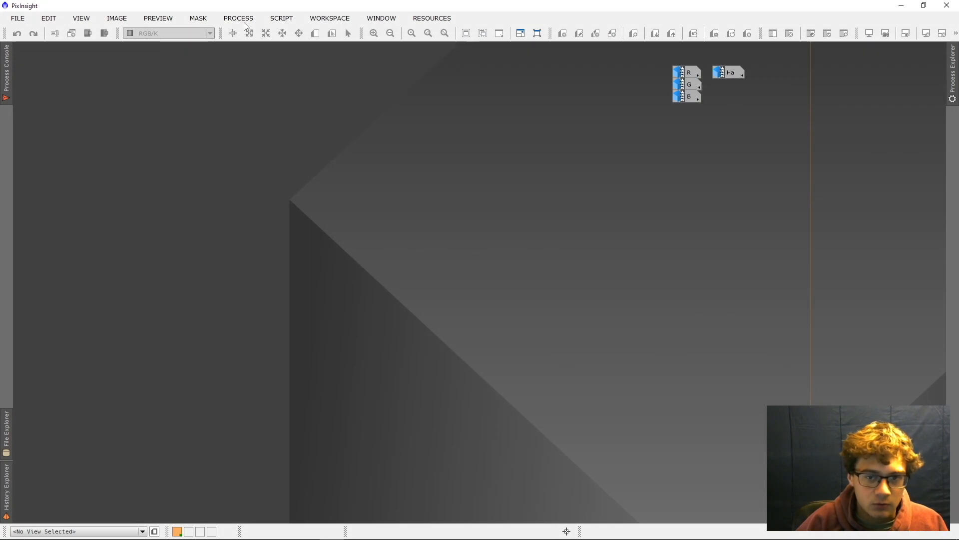
pyautogui.moveTo(686, 49); pyautogui.dragTo(686, 112)
pyautogui.click(686, 112)
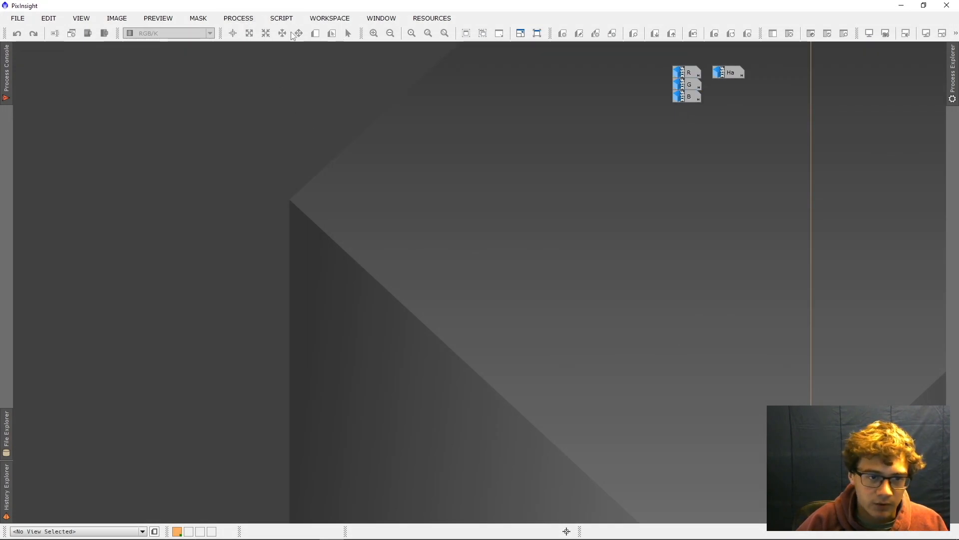
# Open the ChannelCombination process and place its window in the clear workspace area
pyautogui.click(238, 18)
pyautogui.moveTo(323, 12)
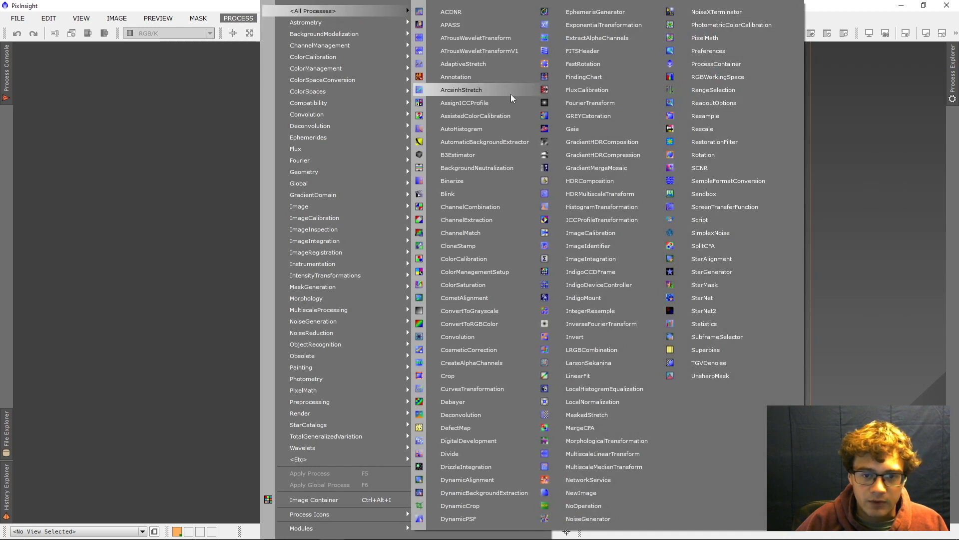
pyautogui.click(504, 211)
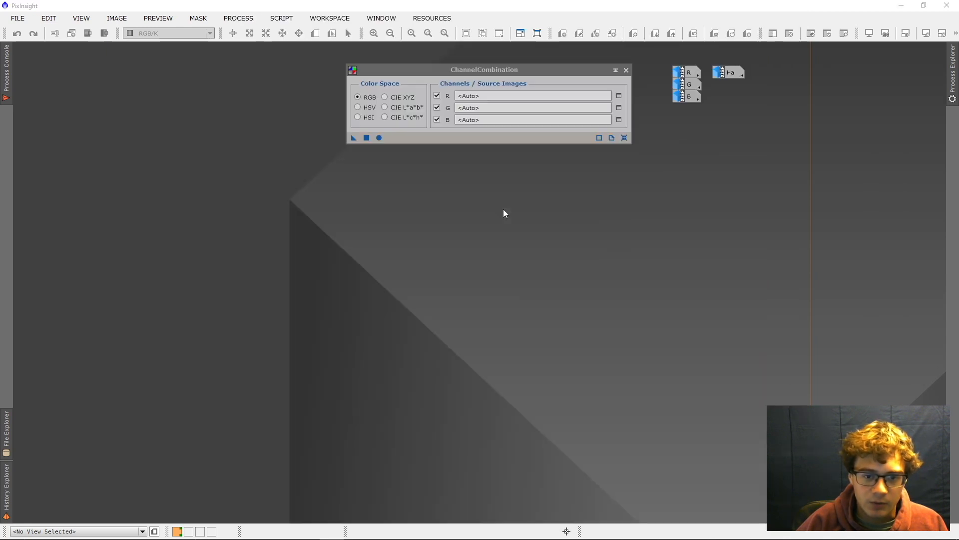
pyautogui.moveTo(484, 73); pyautogui.dragTo(449, 113)
# Assign the R, G and B images to the matching RGB channels and combine them into a new color image
pyautogui.click(583, 136)
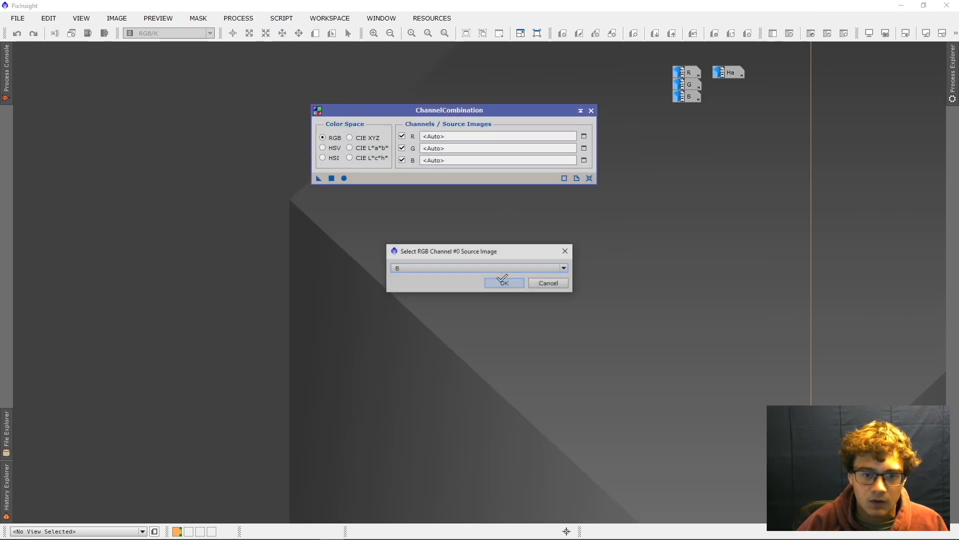
pyautogui.click(479, 269)
pyautogui.click(468, 270)
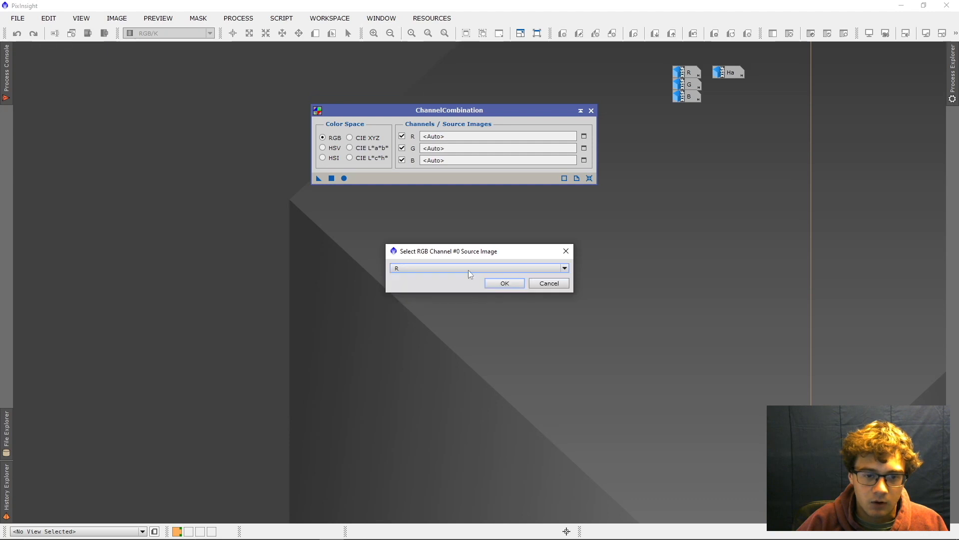
pyautogui.click(505, 283)
pyautogui.click(584, 148)
pyautogui.click(442, 268)
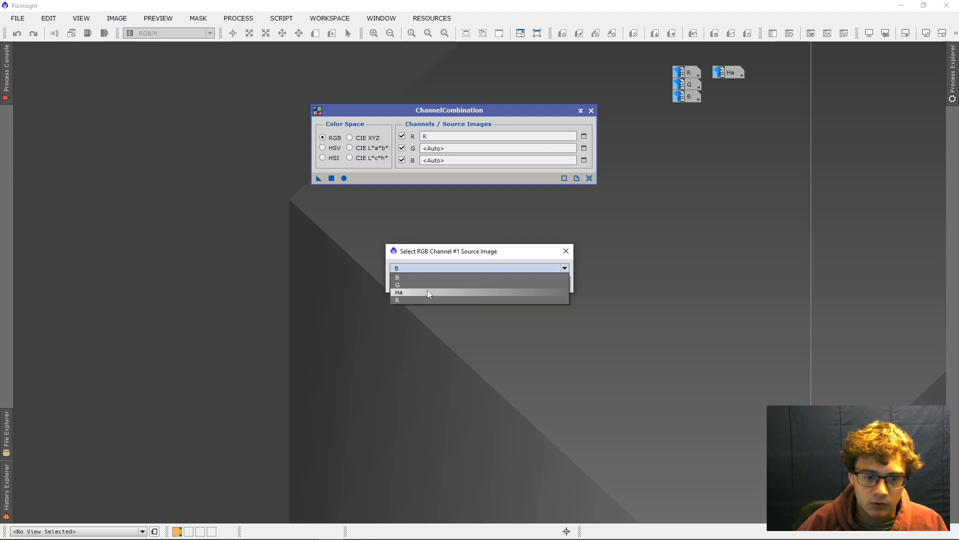
pyautogui.click(427, 285)
pyautogui.press('Return')
pyautogui.click(345, 178)
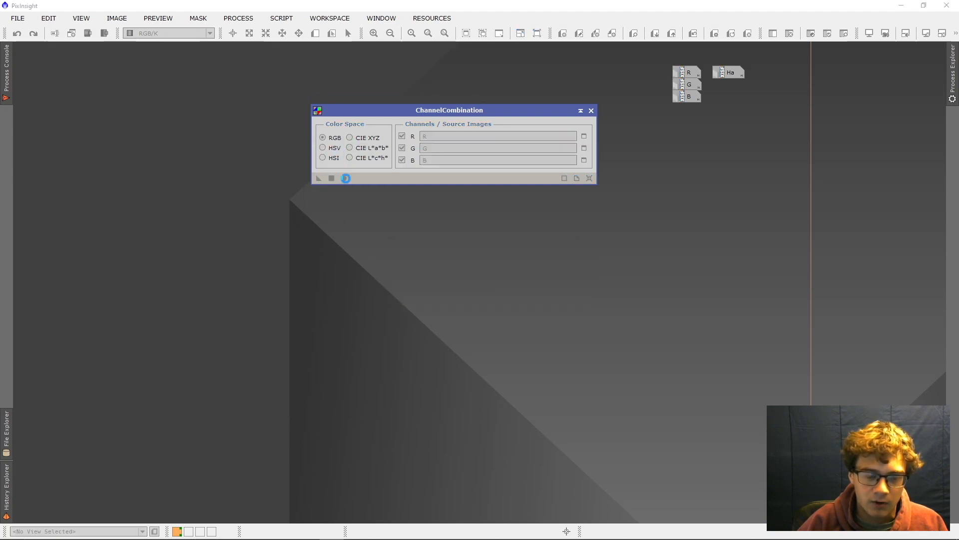
# Auto-stretch the combined RGB image's display using ScreenTransferFunction with unlinked channels, and position its window in the workspace
pyautogui.click(520, 48)
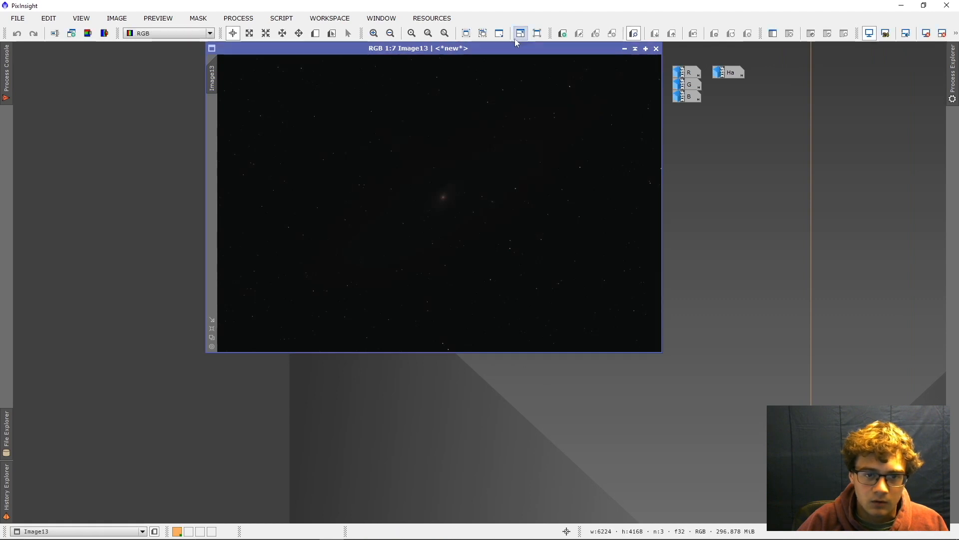
pyautogui.moveTo(511, 46); pyautogui.dragTo(444, 116)
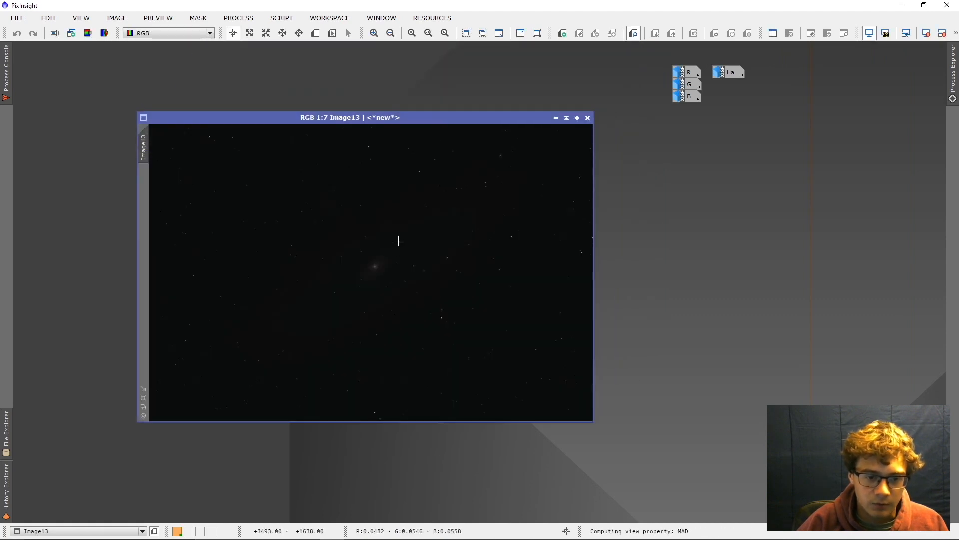
pyautogui.click(948, 97)
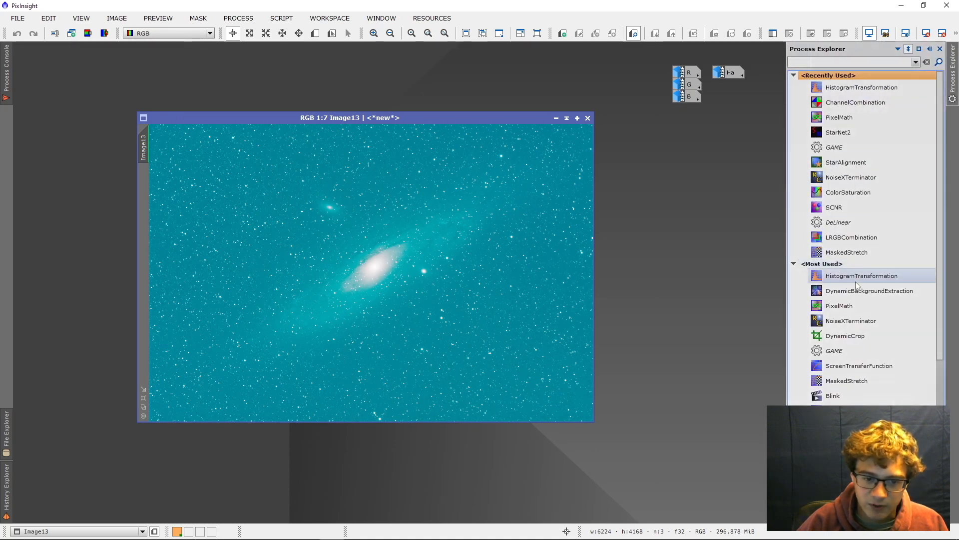
pyautogui.doubleClick(864, 364)
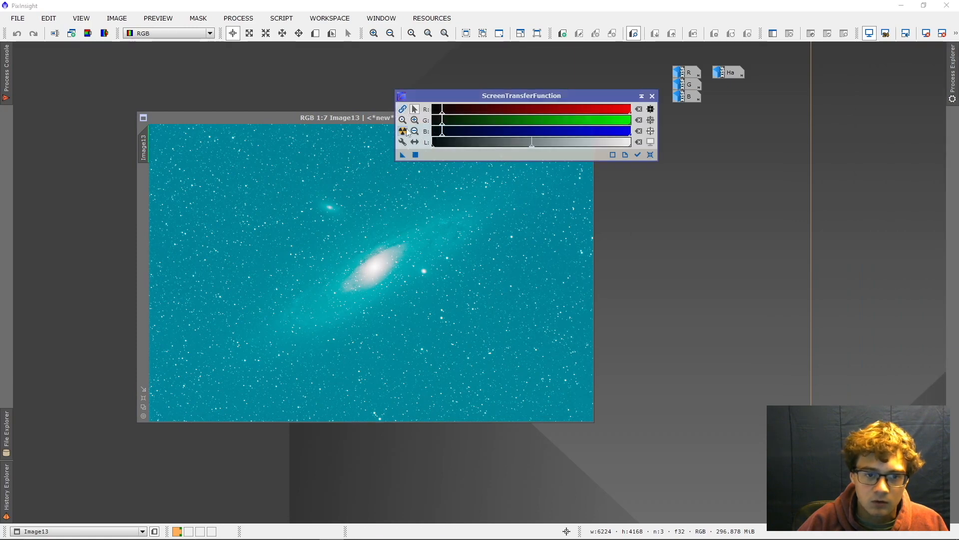
pyautogui.click(403, 131)
pyautogui.click(652, 95)
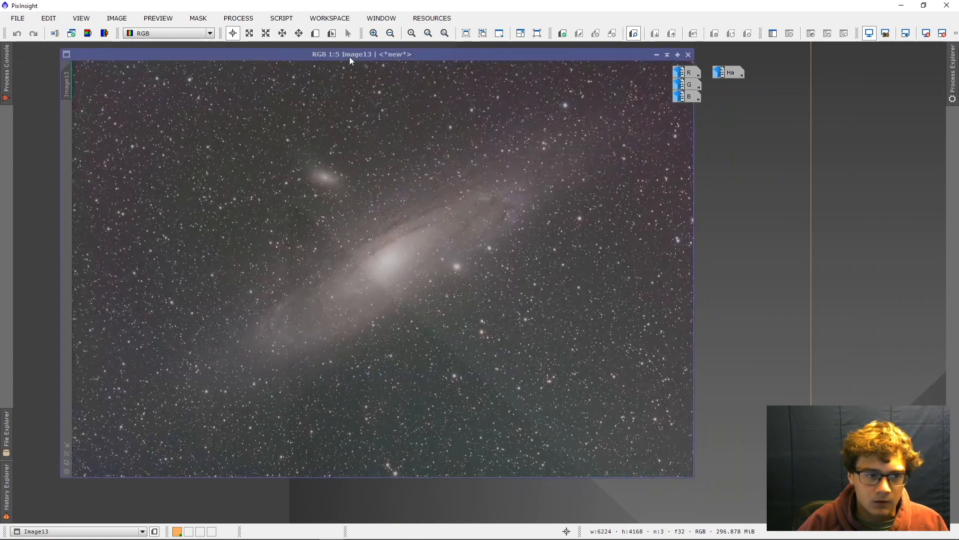
pyautogui.moveTo(349, 56); pyautogui.dragTo(343, 65)
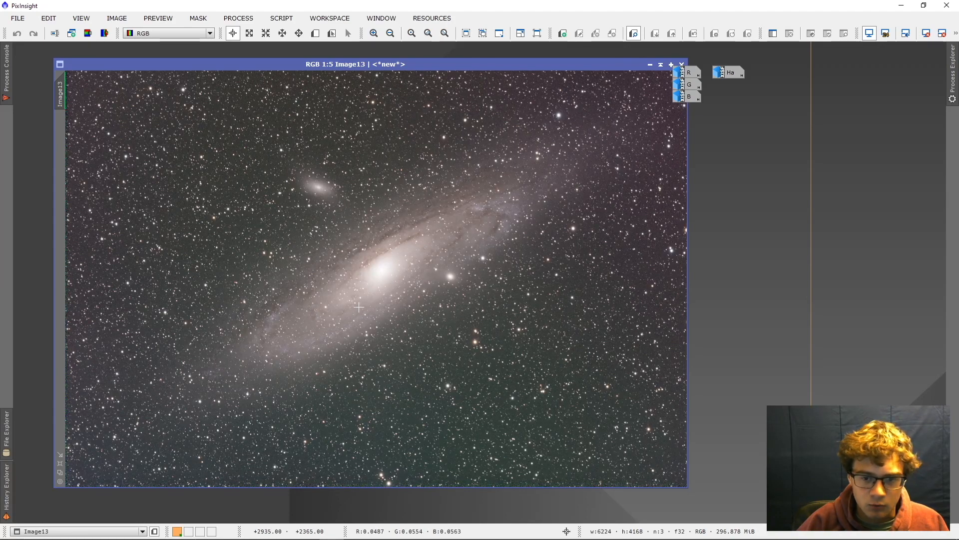
# Check the noisy stacking edges and draw a DynamicCrop frame about 6162 by 4098 pixels just inside the RGB image's borders
pyautogui.scroll(7, 76, 429)
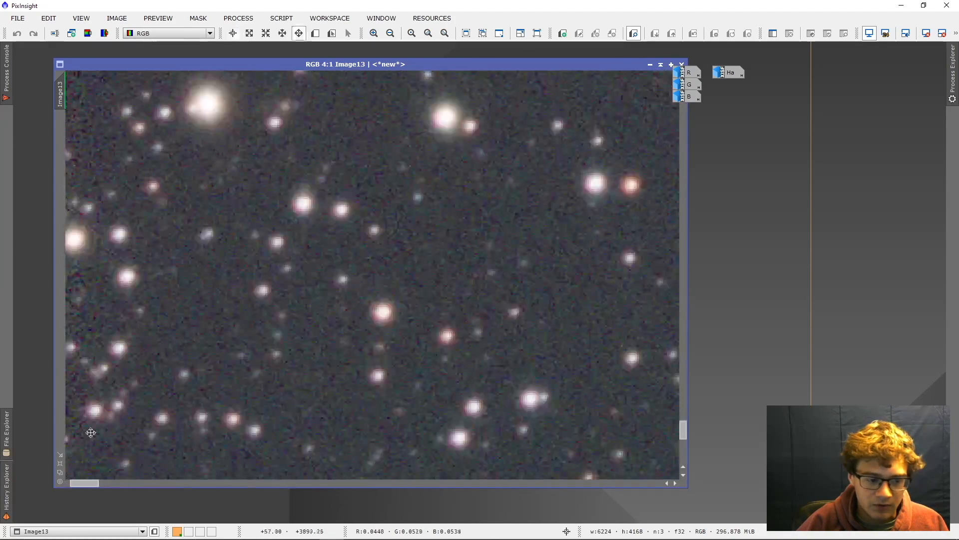
pyautogui.moveTo(318, 367); pyautogui.dragTo(316, 111)
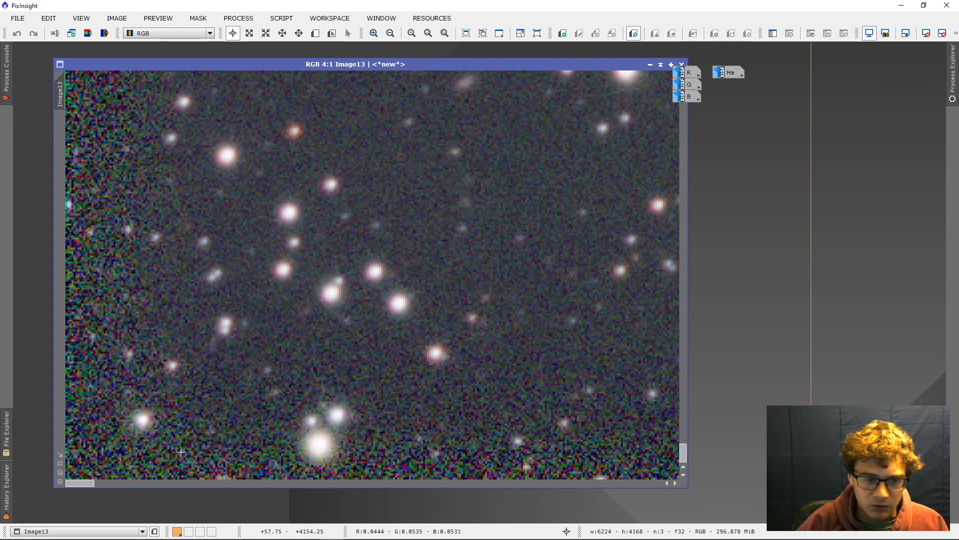
pyautogui.hotkey('ctrl', 'shift', 'z')
pyautogui.click(238, 18)
pyautogui.moveTo(399, 11)
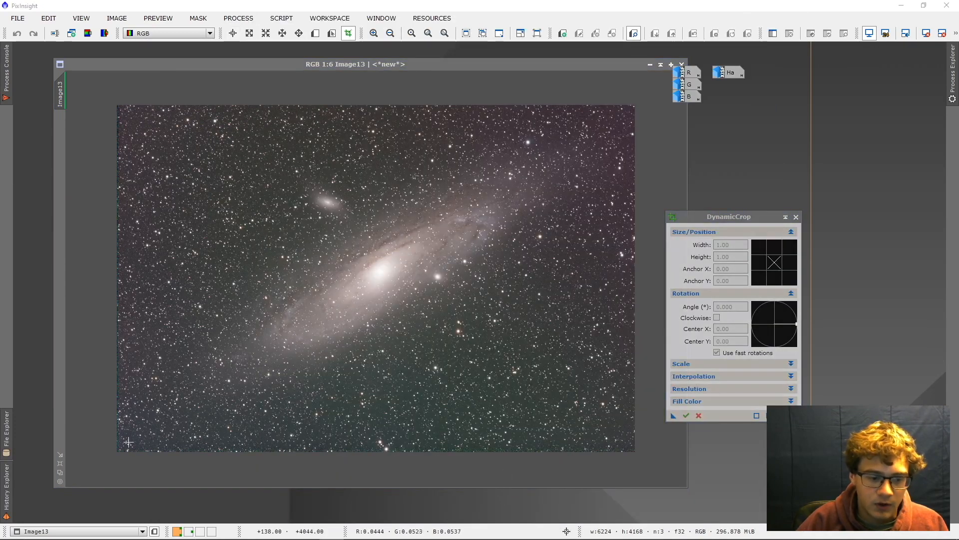
pyautogui.moveTo(119, 448); pyautogui.dragTo(632, 106)
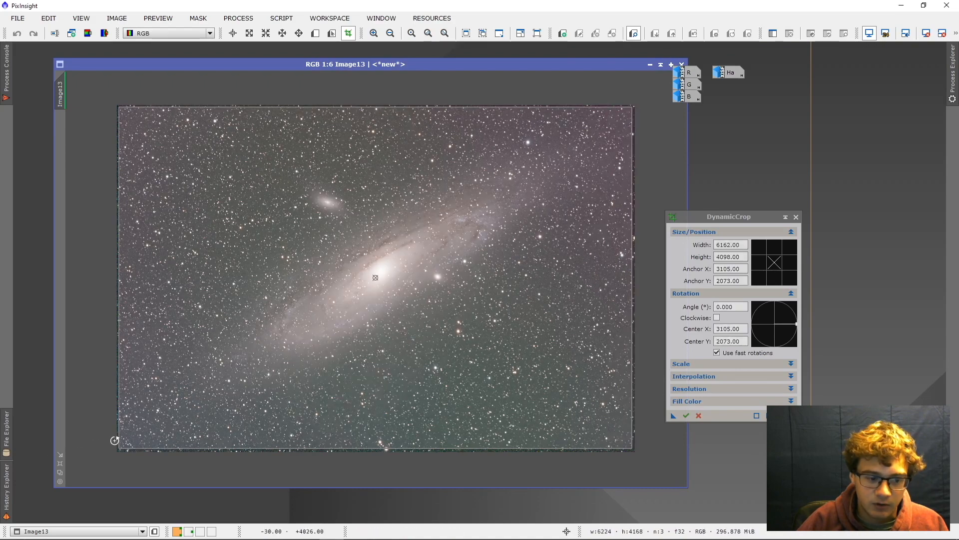
# Tighten the DynamicCrop frame to about 6140 by 4082 pixels, excluding the noisy edges, then crop the RGB image and iconize it
pyautogui.scroll(8, 115, 441)
pyautogui.moveTo(116, 448); pyautogui.dragTo(355, 304)
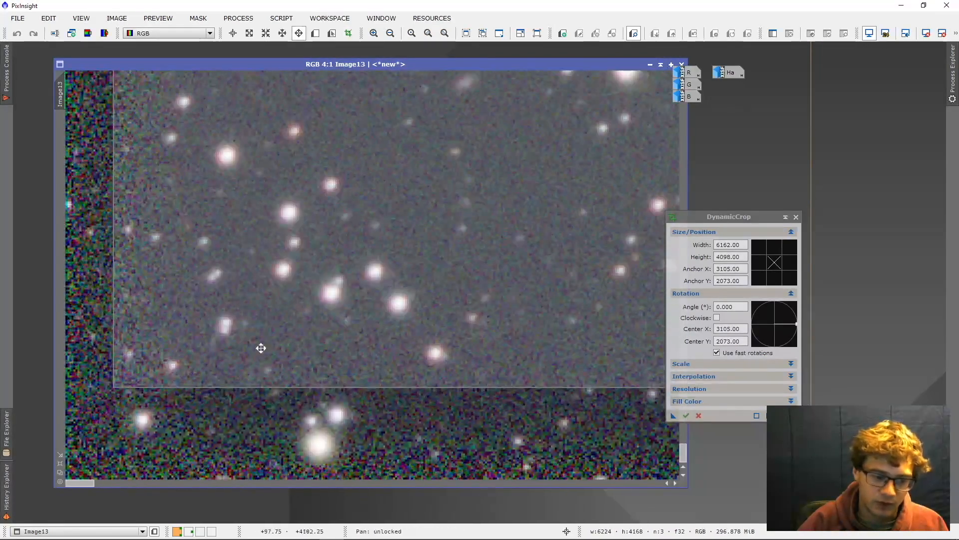
pyautogui.moveTo(112, 388); pyautogui.dragTo(157, 393)
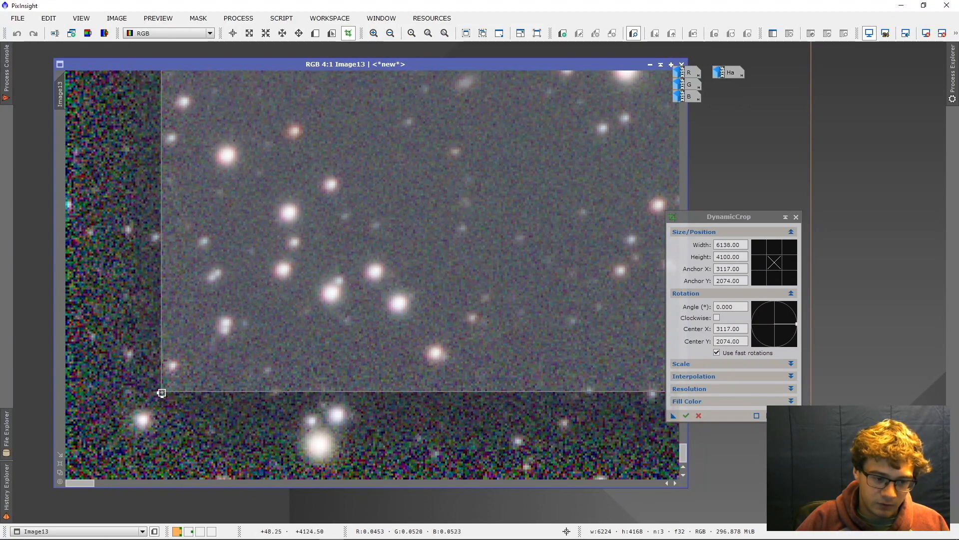
pyautogui.scroll(-10, 249, 413)
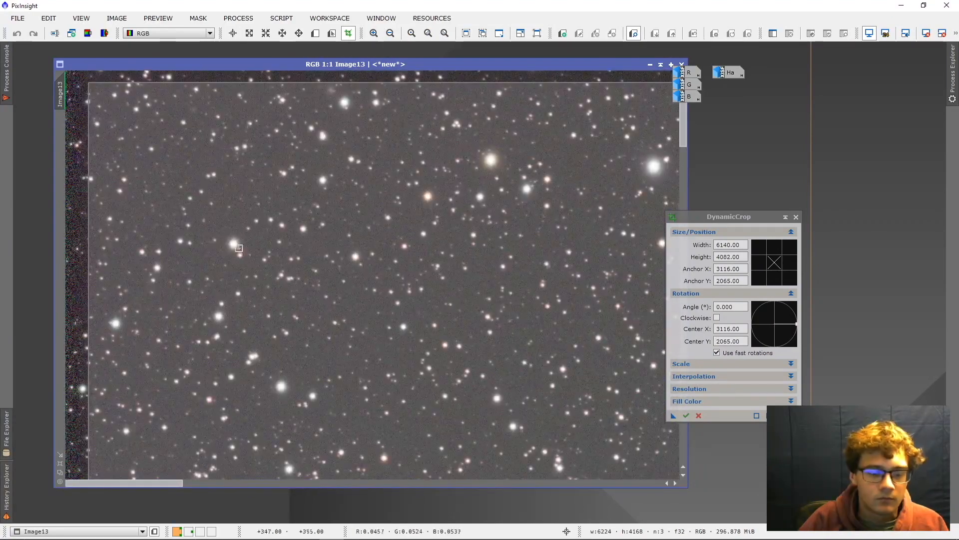
pyautogui.click(687, 415)
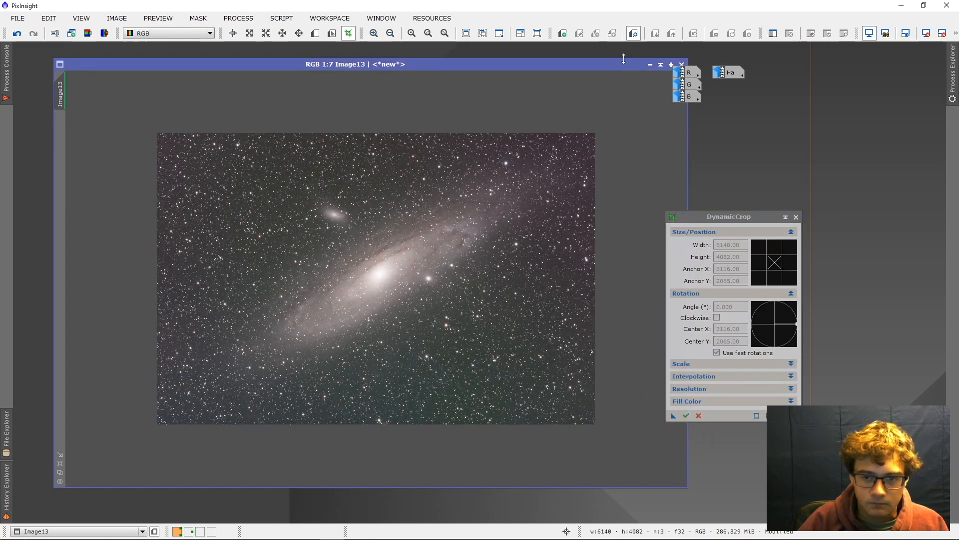
pyautogui.click(650, 64)
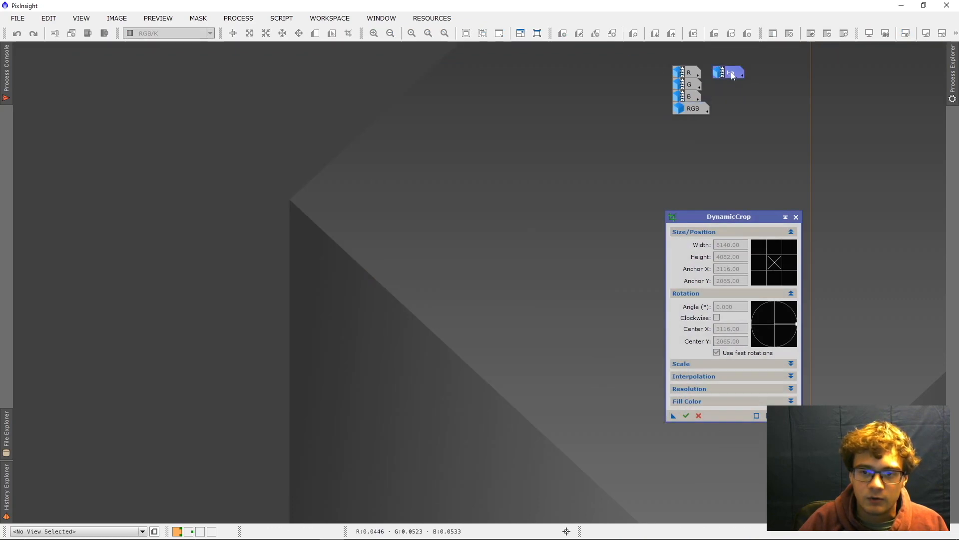
# Restore the Ha image and crop it with a DynamicCrop frame about 6069 by 4060 pixels, just inside its noisy borders
pyautogui.doubleClick(732, 75)
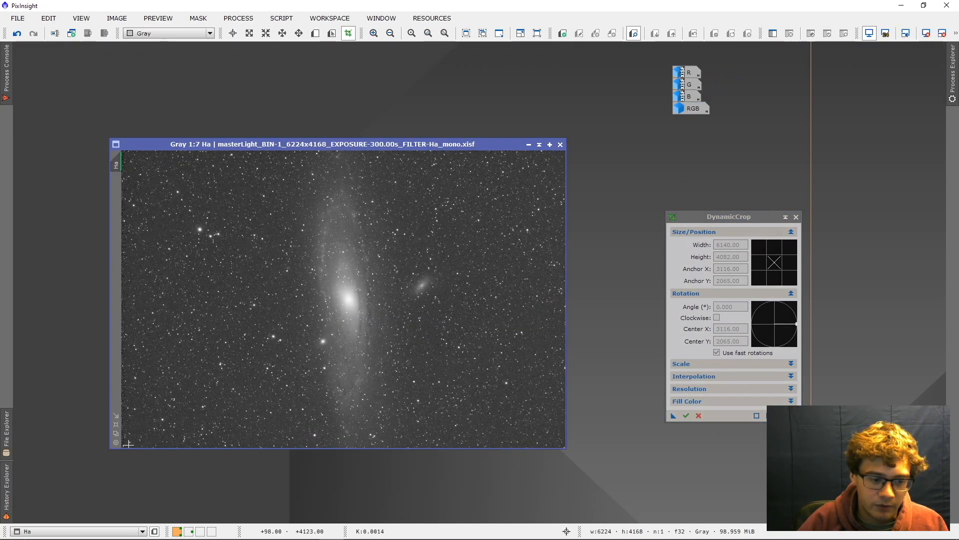
pyautogui.moveTo(128, 443); pyautogui.dragTo(561, 156)
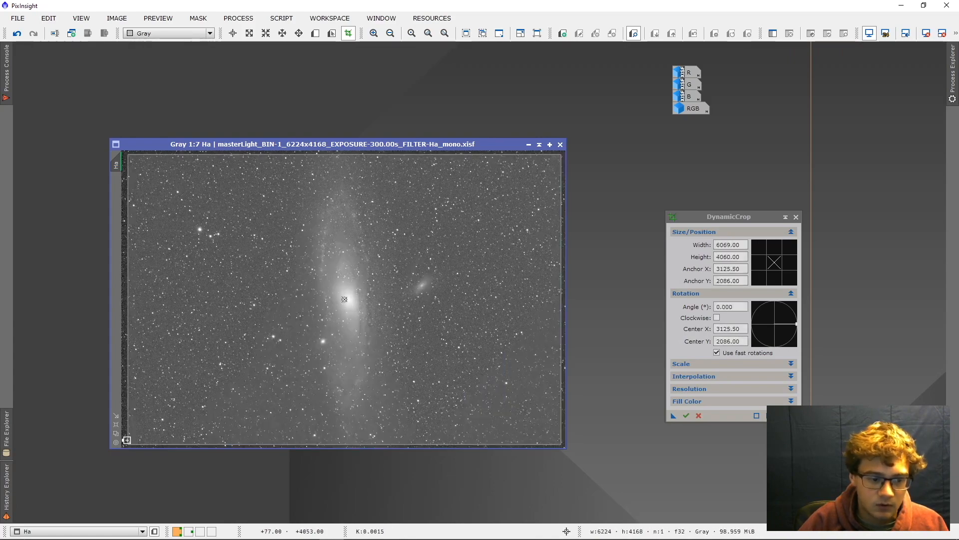
pyautogui.scroll(3, 123, 437)
pyautogui.scroll(5, 381, 300)
pyautogui.scroll(-5, 381, 300)
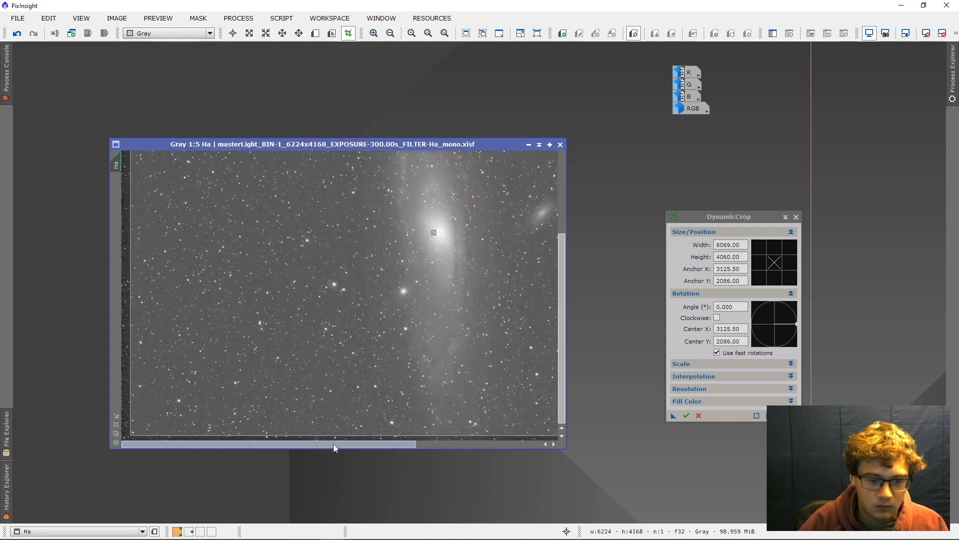
pyautogui.scroll(5, 463, 363)
pyautogui.scroll(-5, 463, 363)
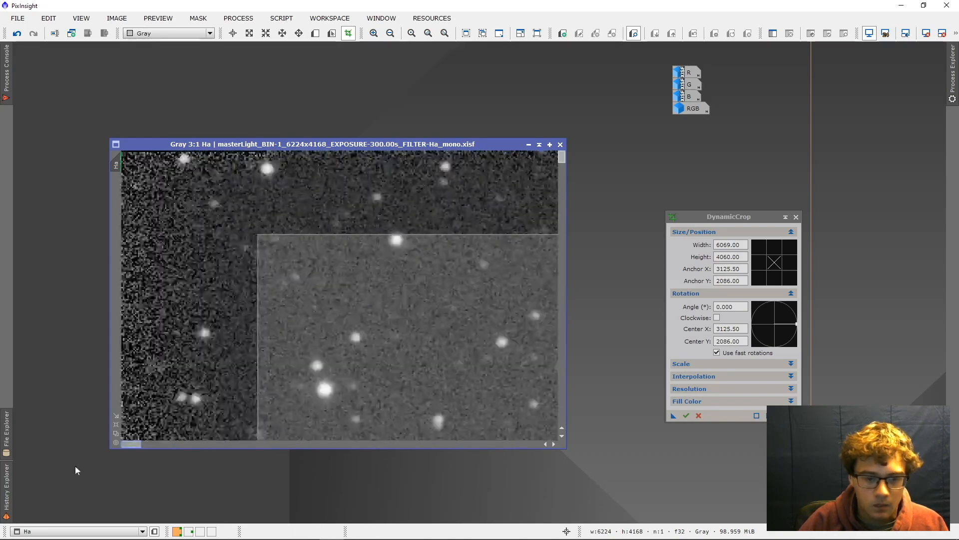
pyautogui.scroll(-3, 287, 343)
pyautogui.scroll(-3, 286, 343)
pyautogui.click(685, 415)
pyautogui.click(458, 303)
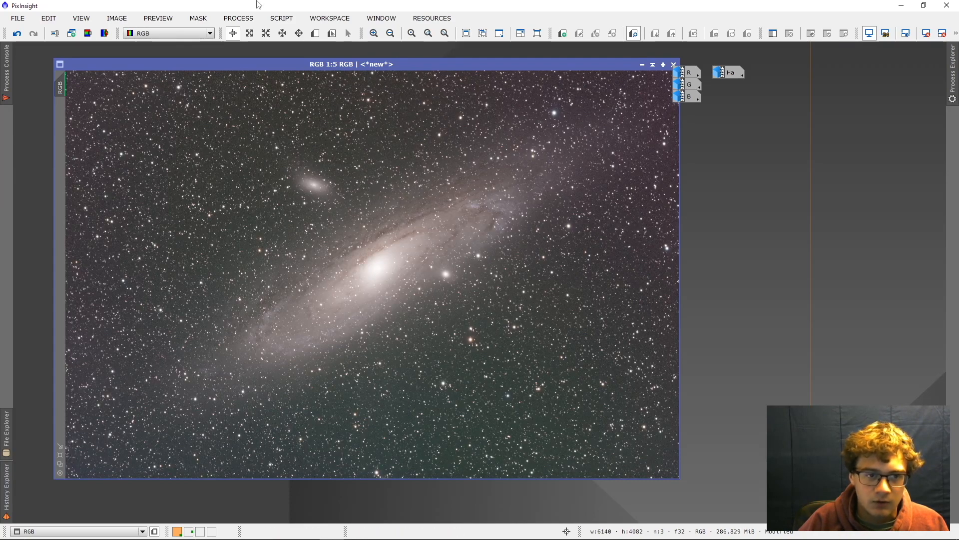
# Open DynamicBackgroundExtraction for the RGB image, position its window beside the image, and set the tolerance to 5.000
pyautogui.click(239, 18)
pyautogui.moveTo(314, 17)
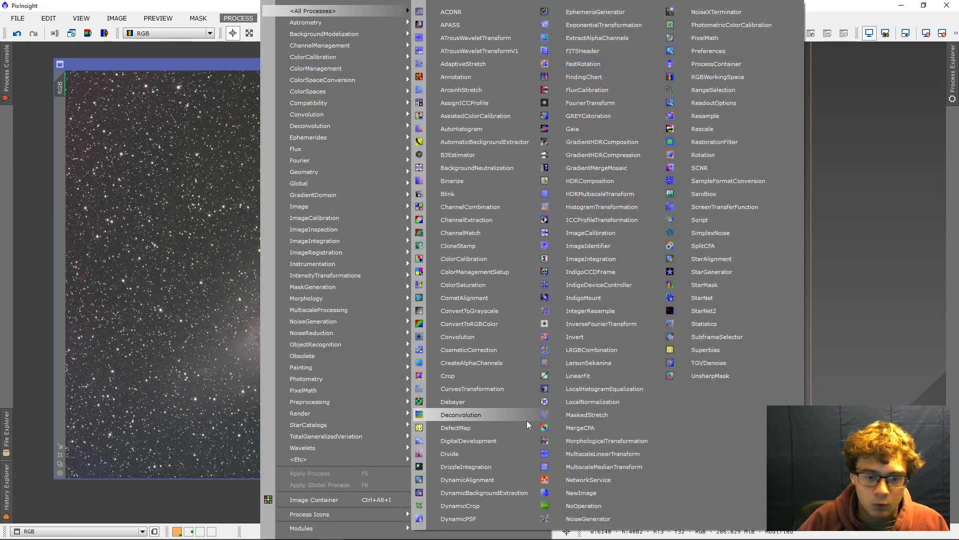
pyautogui.click(487, 493)
pyautogui.moveTo(635, 107); pyautogui.dragTo(783, 125)
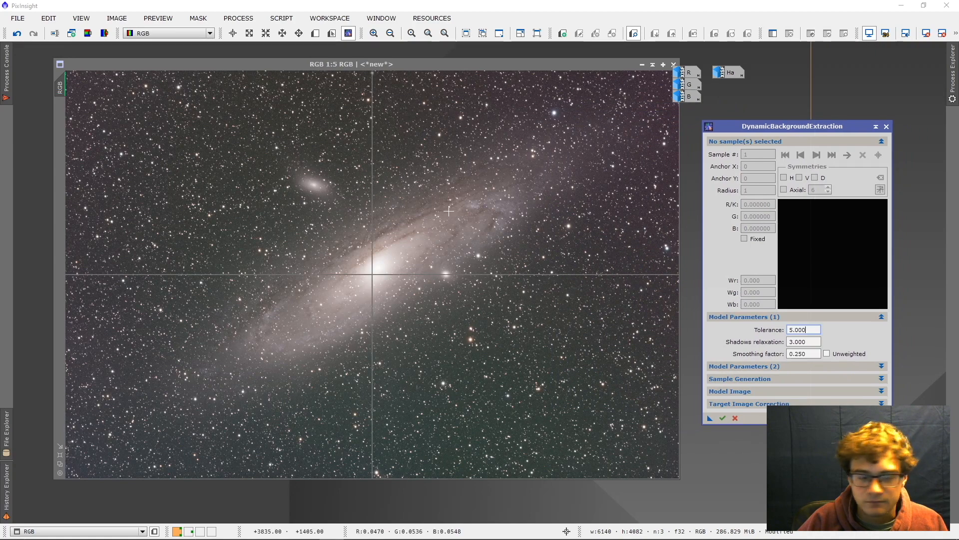
# Place six background samples on empty sky between the stars in the upper-left area of the RGB image, clear of the galaxy
pyautogui.click(80, 91)
pyautogui.moveTo(84, 94); pyautogui.dragTo(81, 91)
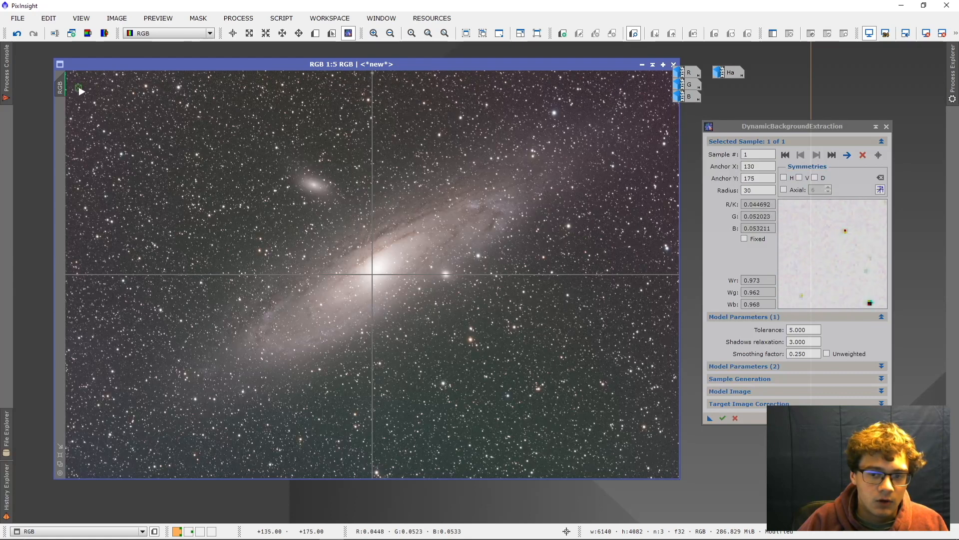
pyautogui.click(87, 165)
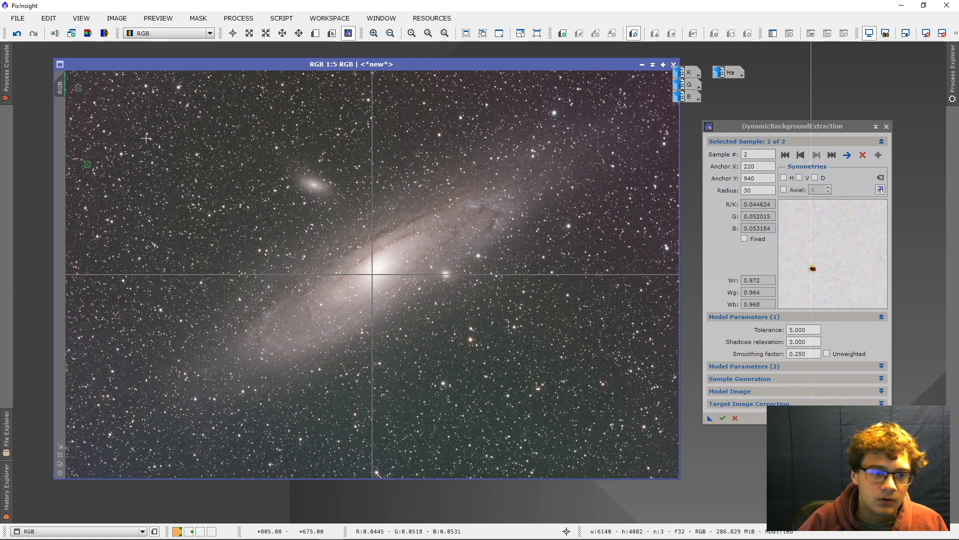
pyautogui.click(152, 122)
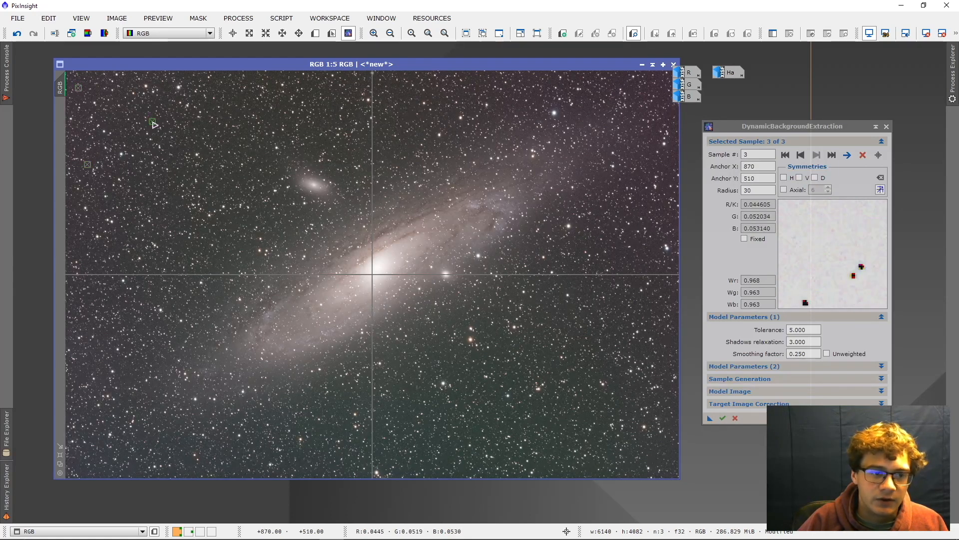
pyautogui.click(210, 108)
pyautogui.click(157, 212)
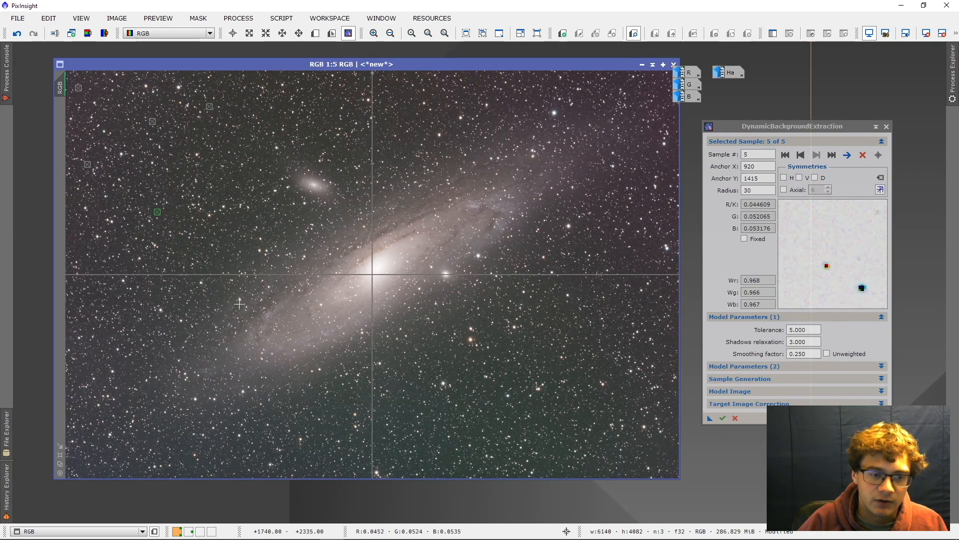
pyautogui.click(266, 157)
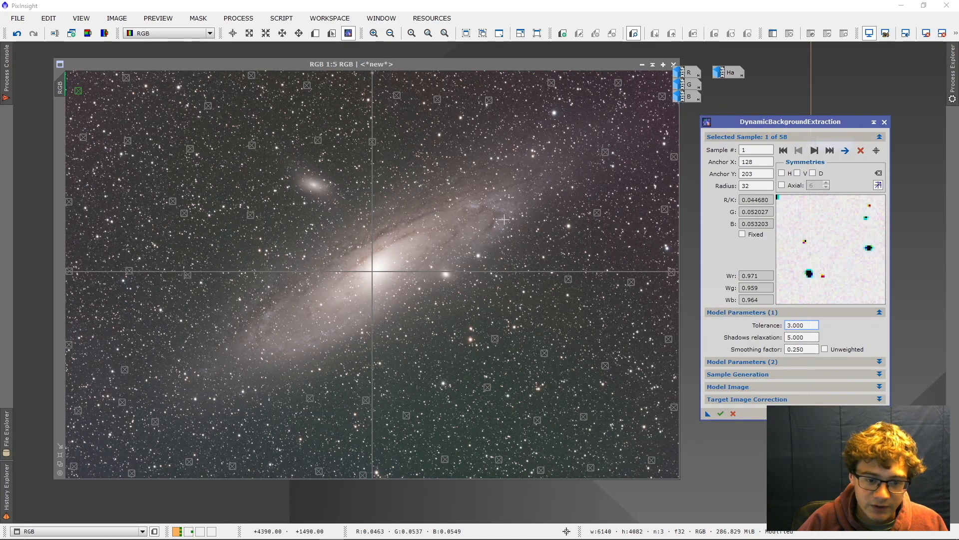
# Run DynamicBackgroundExtraction on the RGB image with normalized Division correction and auto-stretch the display of the extracted background model
pyautogui.click(880, 399)
pyautogui.click(720, 477)
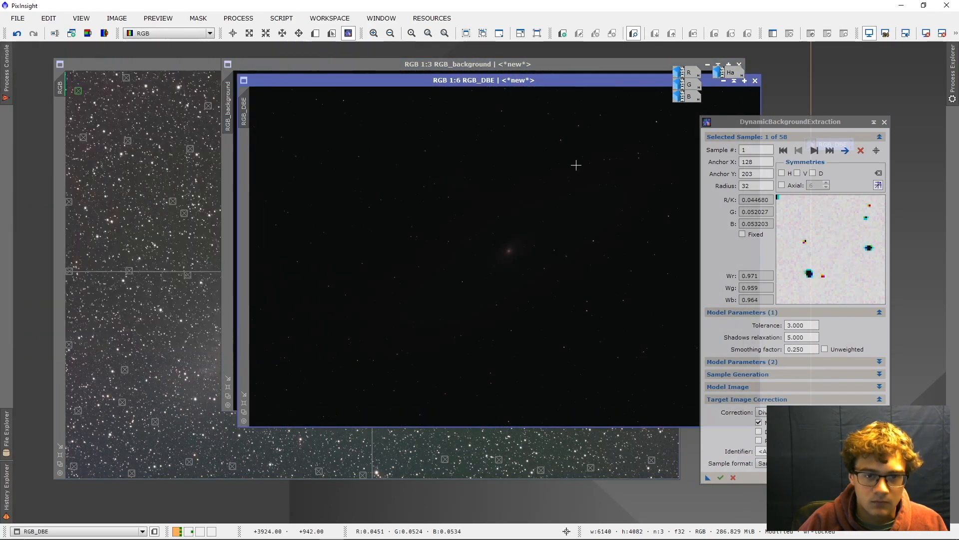
pyautogui.click(521, 67)
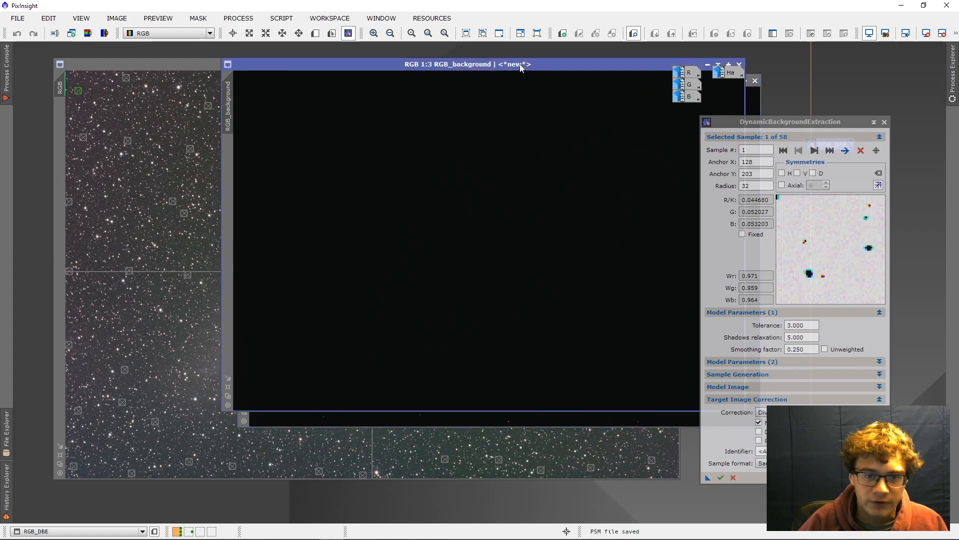
pyautogui.hotkey('ctrl', 'a')
pyautogui.moveTo(532, 63); pyautogui.dragTo(542, 70)
# Auto-stretch the background-corrected RGB image's display, enlarge it to 1:5, and place its window over the original
pyautogui.moveTo(647, 82); pyautogui.dragTo(445, 103)
pyautogui.hotkey('ctrl', 'a')
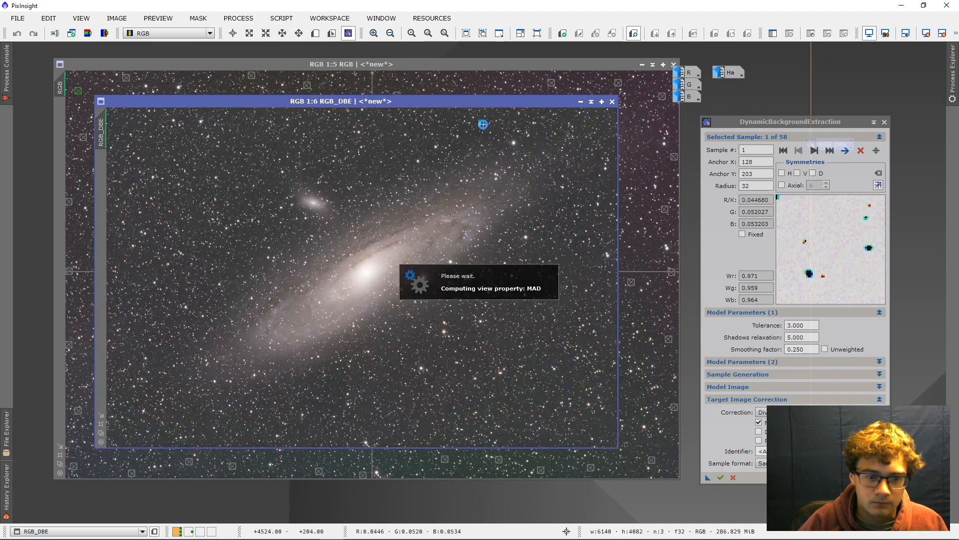
pyautogui.scroll(1, 166, 300)
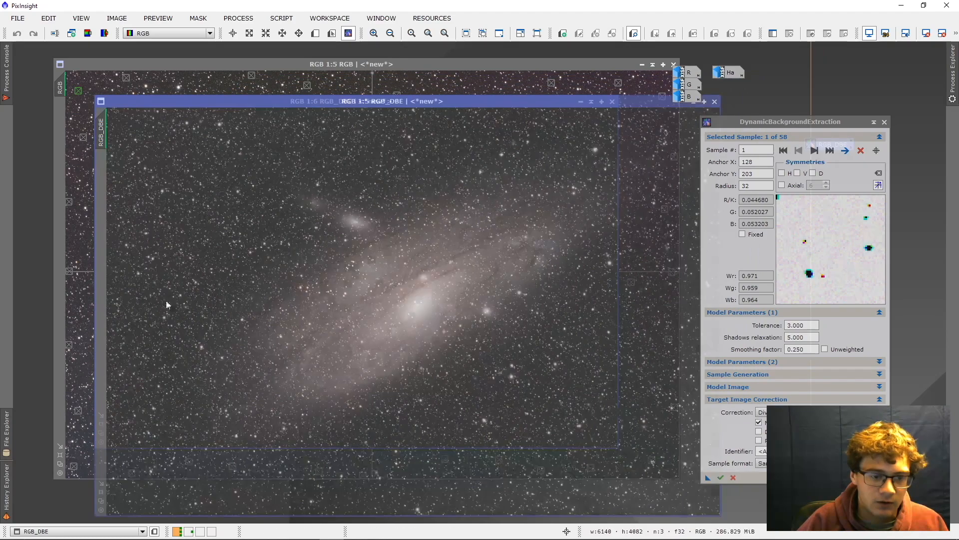
pyautogui.moveTo(224, 102); pyautogui.dragTo(180, 67)
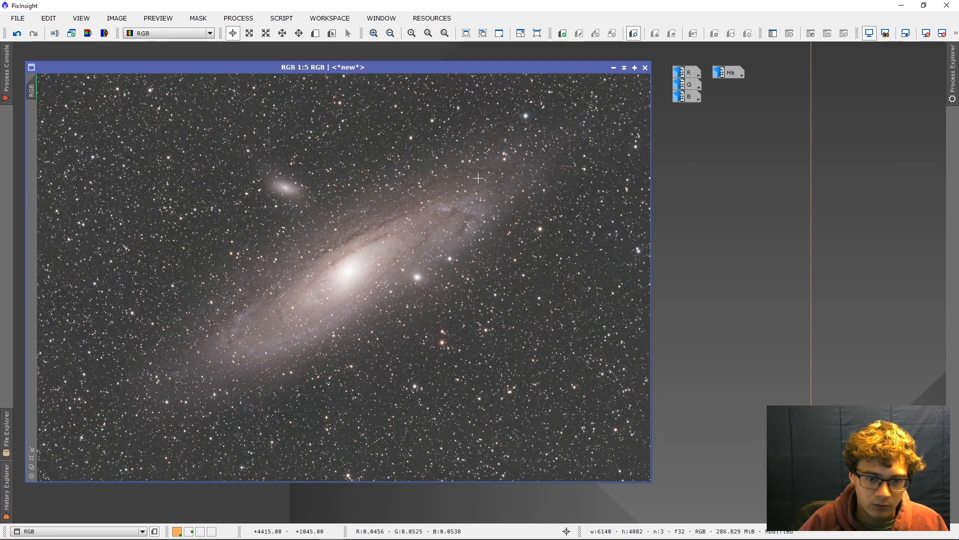
# Restore the Ha image and run DynamicBackgroundExtraction on it with tolerance 3.000, shadows relaxation 5.000 and normalized Division correction
pyautogui.click(614, 69)
pyautogui.doubleClick(727, 73)
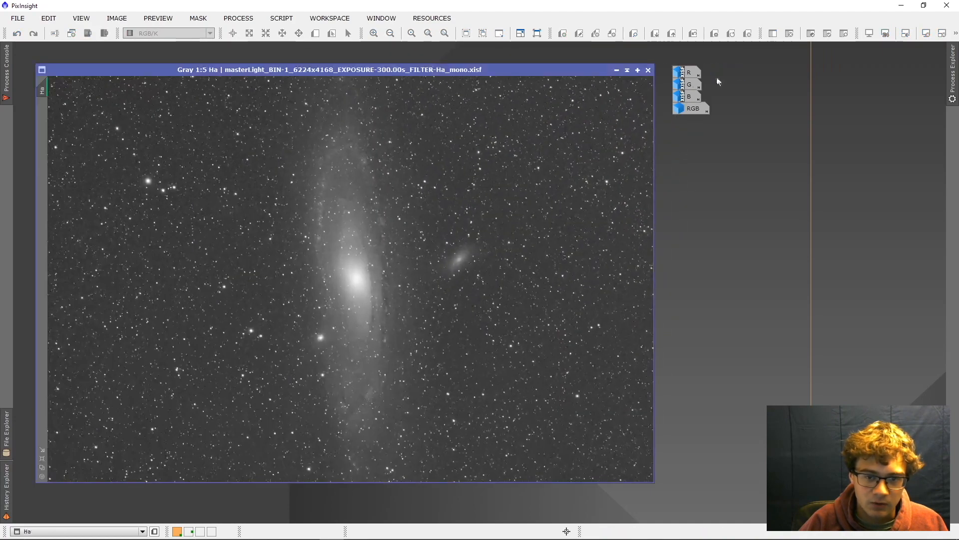
pyautogui.click(231, 19)
pyautogui.moveTo(335, 13)
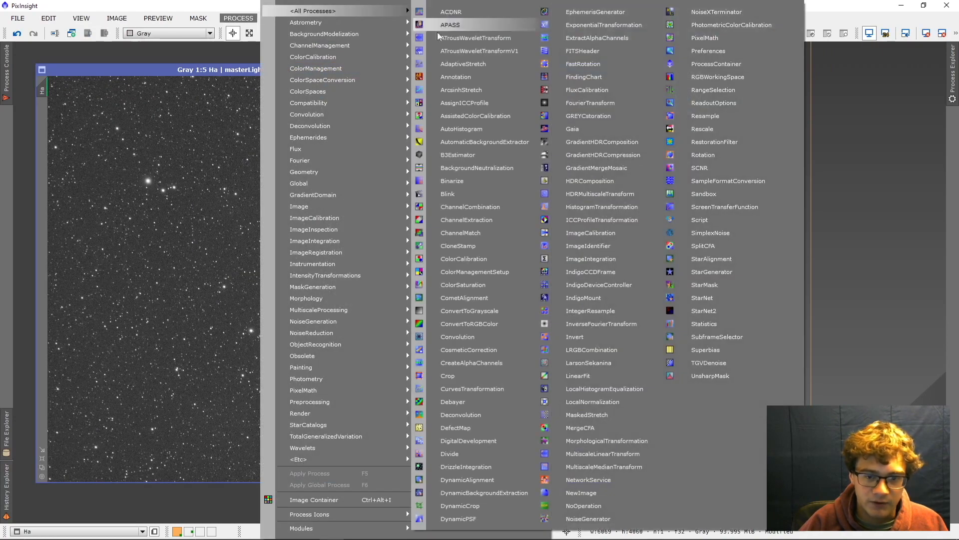
pyautogui.click(509, 496)
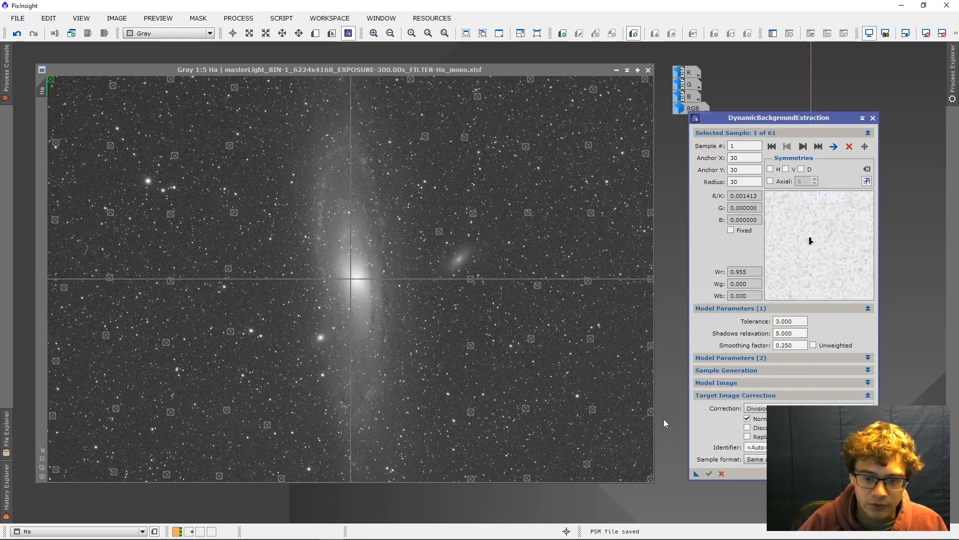
pyautogui.click(710, 473)
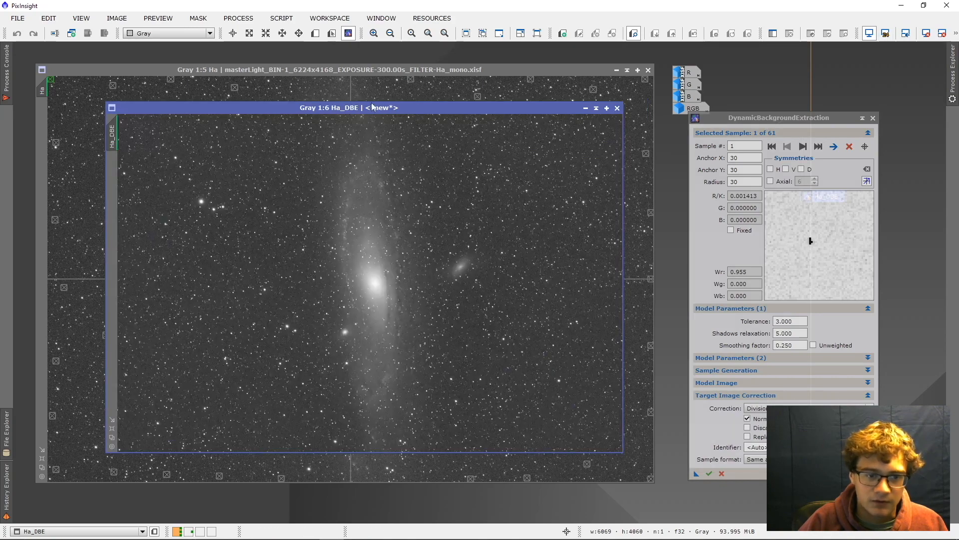
# Align the background-corrected Ha image over the original, compare the two by alternating between them, and close DynamicBackgroundExtraction
pyautogui.moveTo(372, 106); pyautogui.dragTo(303, 68)
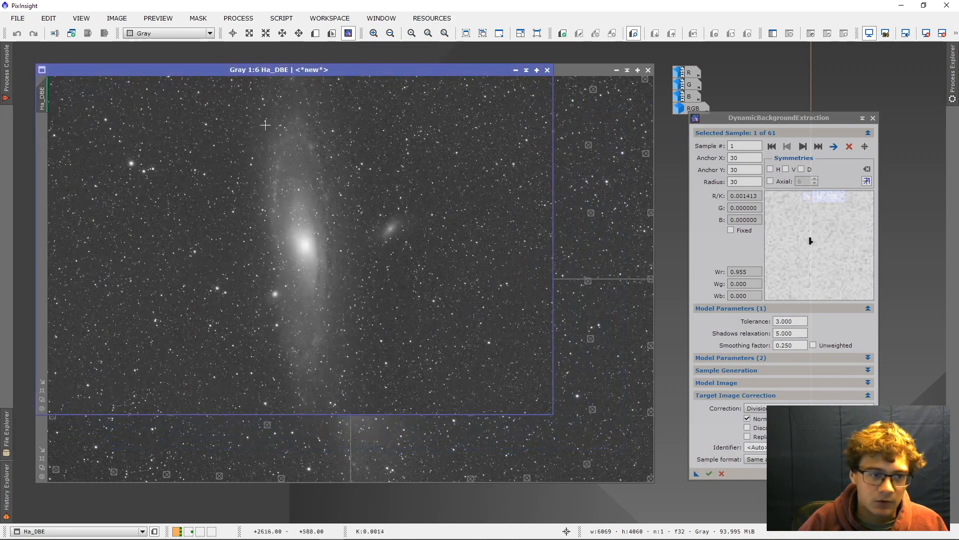
pyautogui.click(42, 391)
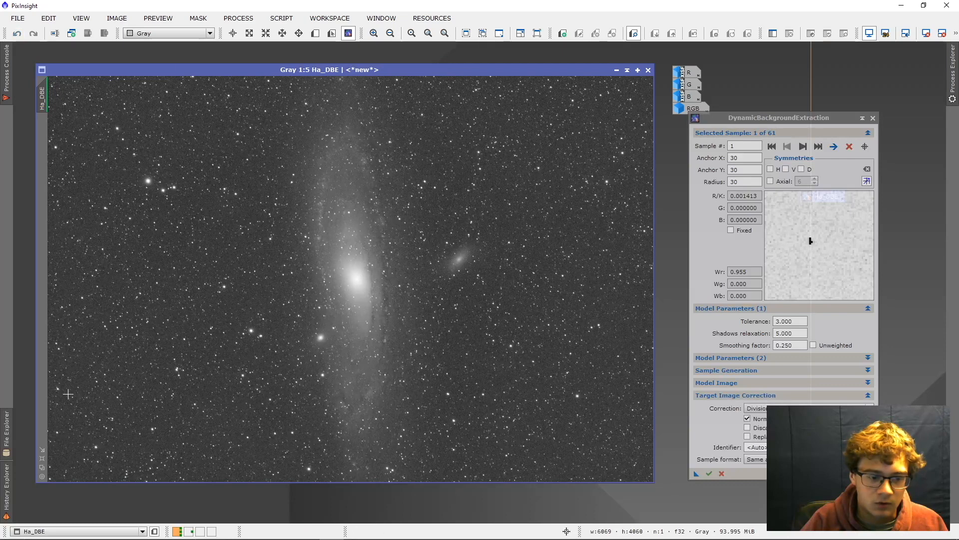
pyautogui.hotkey('ctrl', 'Tab')
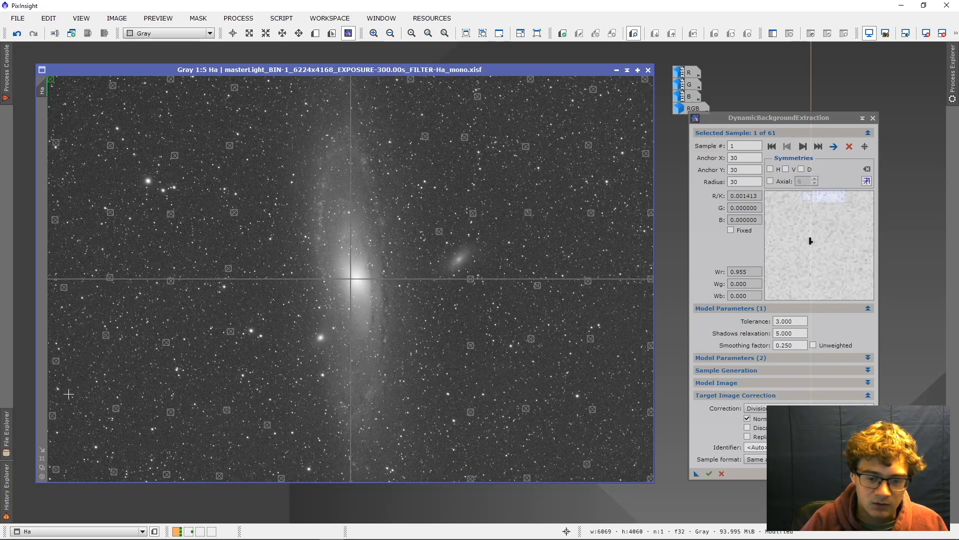
pyautogui.hotkey('ctrl', 'Tab')
pyautogui.hotkey('ctrl', 'Tab')
pyautogui.hotkey('ctrl', 'Tab')
pyautogui.hotkey('ctrl', 'Tab')
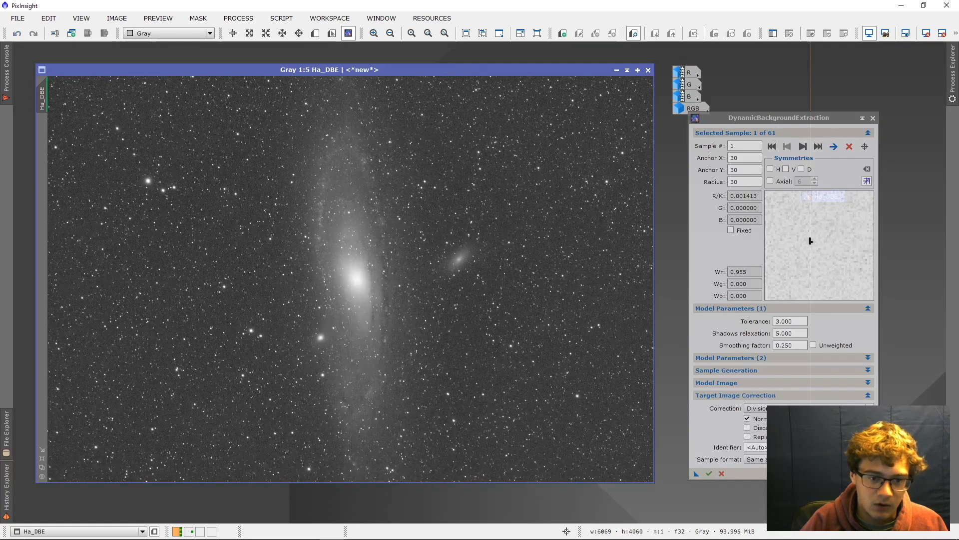
pyautogui.hotkey('ctrl', 'Tab')
pyautogui.hotkey('ctrl', 'Tab')
pyautogui.click(873, 117)
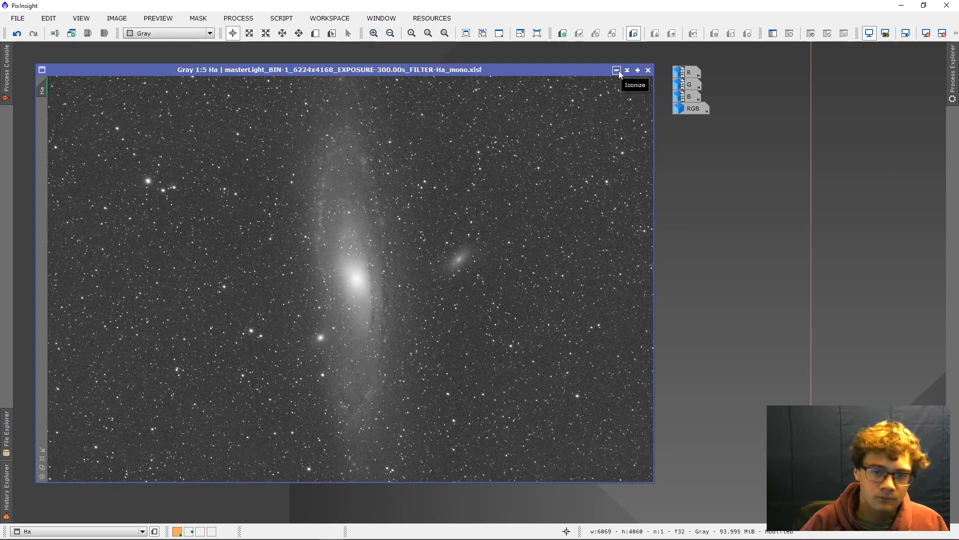
# Iconize the Ha image, restore the RGB image, and open PhotometricColorCalibration with its window moved off the galaxy
pyautogui.click(618, 70)
pyautogui.doubleClick(690, 108)
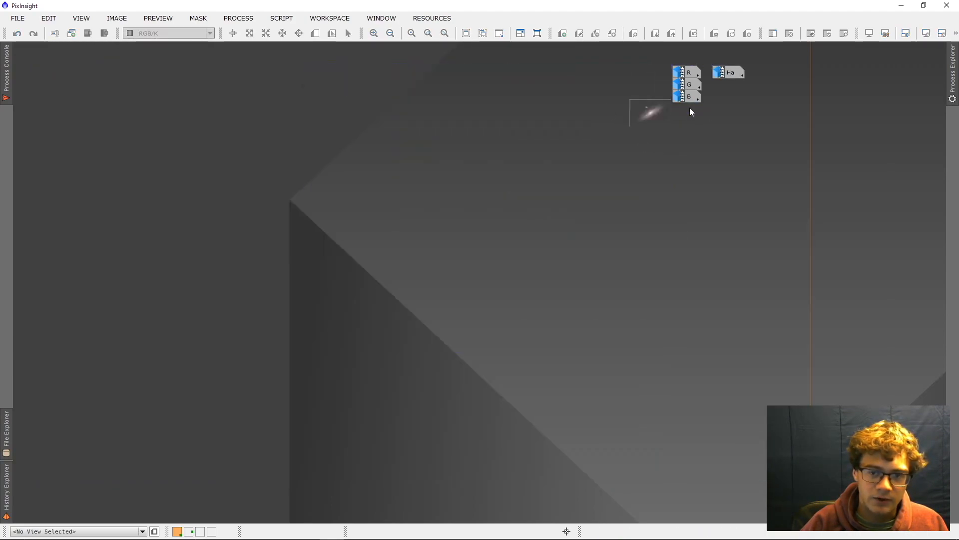
pyautogui.click(238, 18)
pyautogui.moveTo(347, 11)
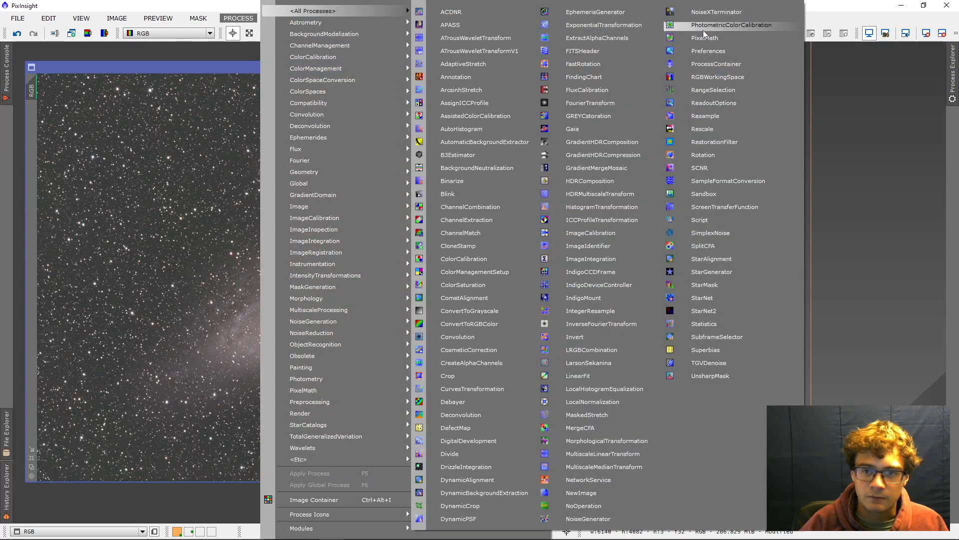
pyautogui.click(724, 26)
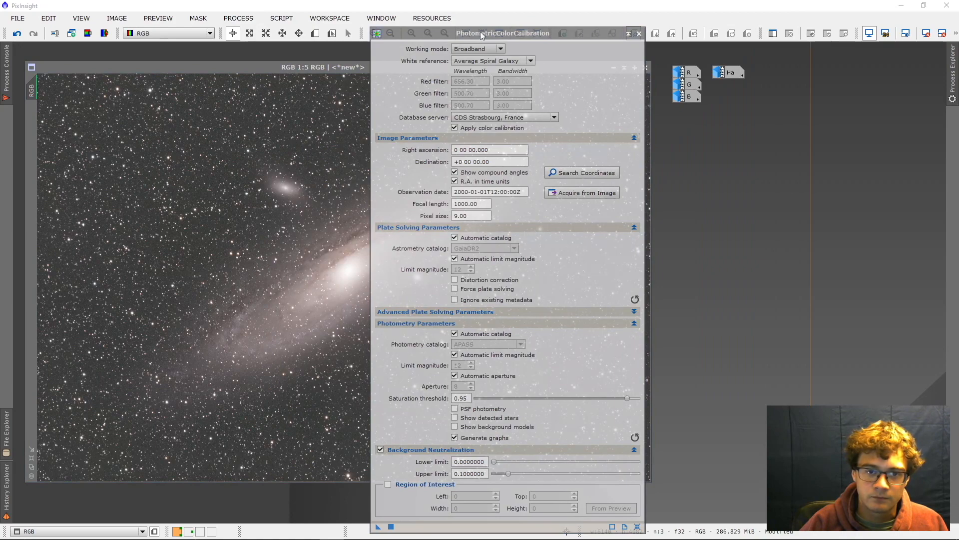
pyautogui.moveTo(482, 35); pyautogui.dragTo(652, 39)
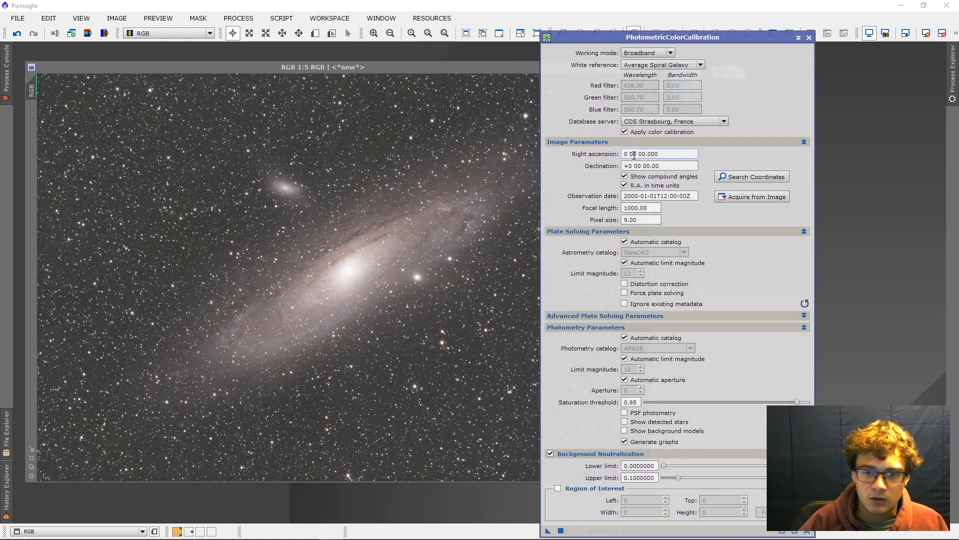
# Search the online coordinate database for M31 and load its coordinates into the image parameters
pyautogui.click(752, 177)
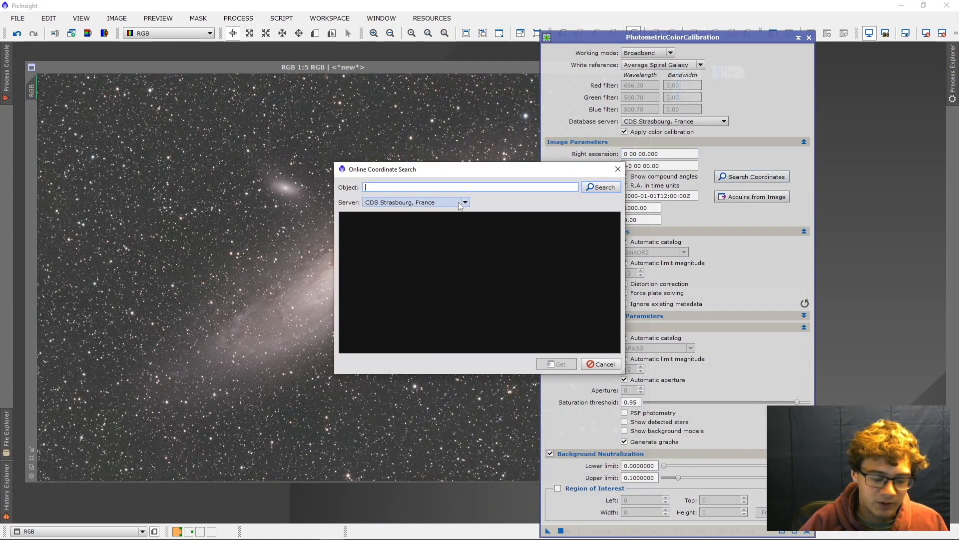
pyautogui.write('M31')
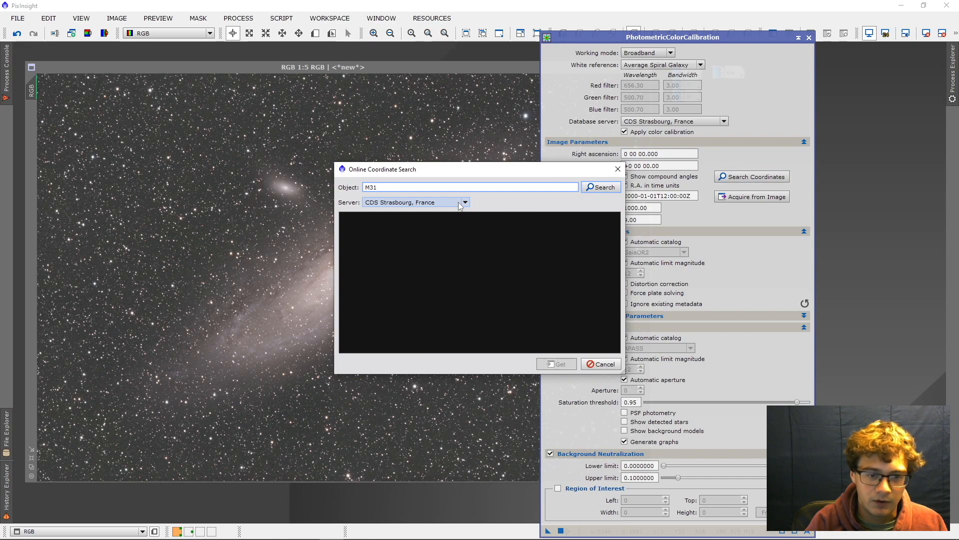
pyautogui.press('Return')
pyautogui.click(558, 364)
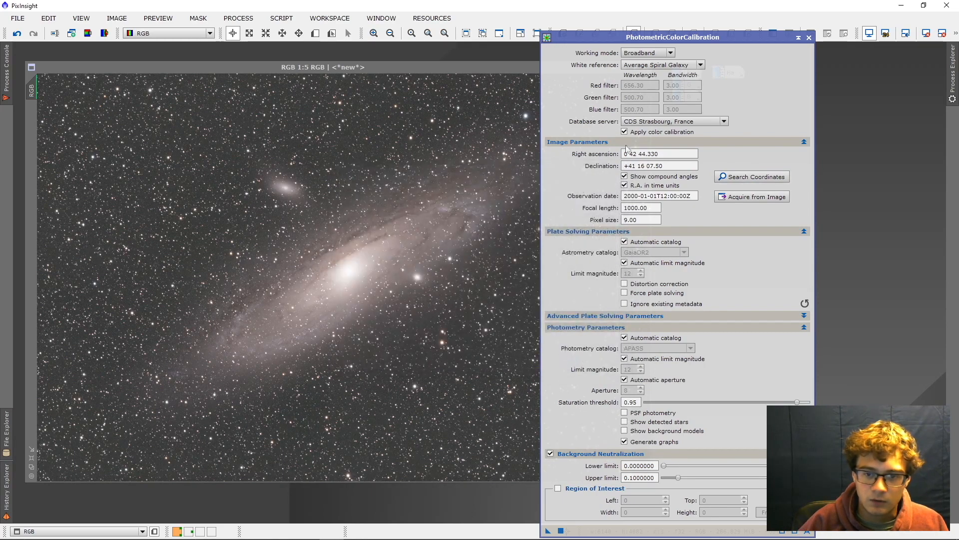
# Set the observation date to 2022-10-01T22:00:00Z, the focal length to 360 and the pixel size to 3.76
pyautogui.click(636, 196)
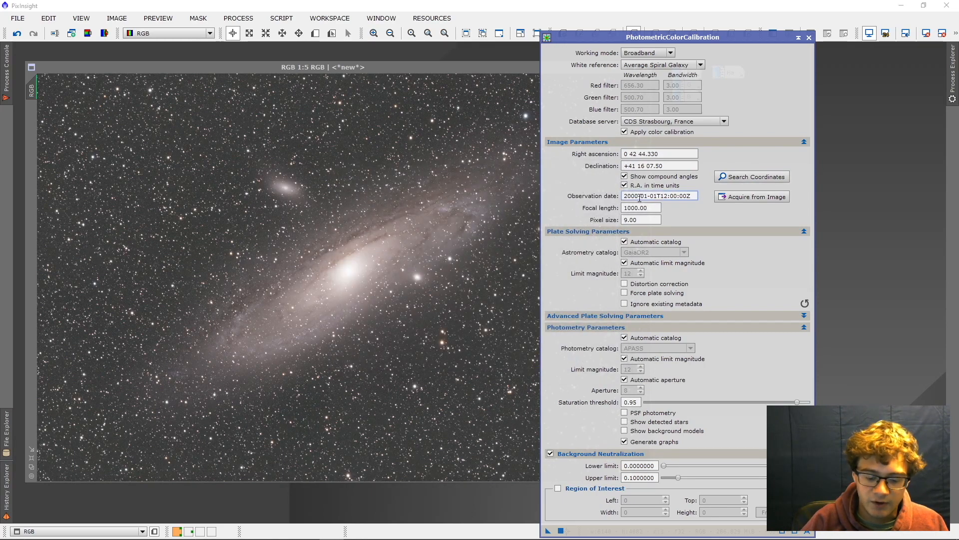
pyautogui.press('BackSpace')
pyautogui.press('BackSpace')
pyautogui.write('22')
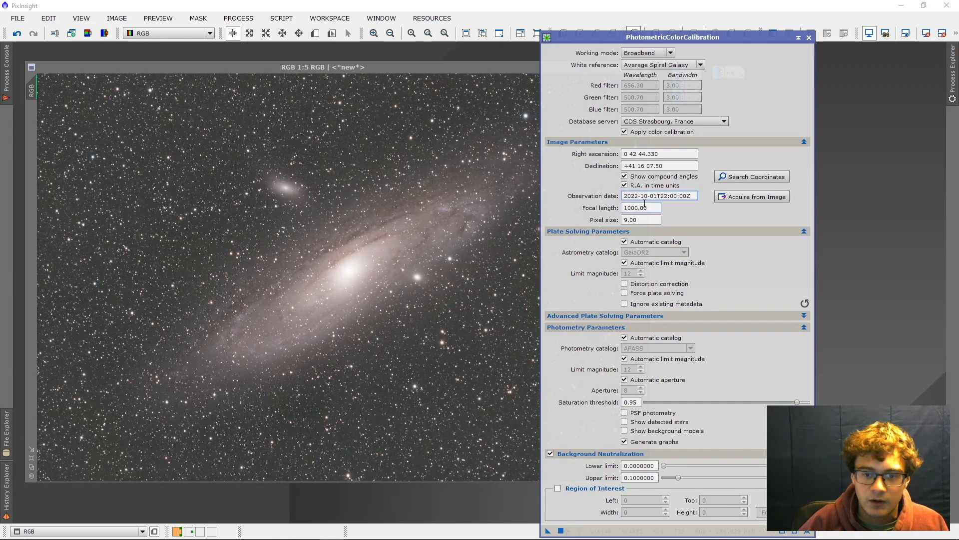
pyautogui.moveTo(648, 208); pyautogui.dragTo(641, 209)
pyautogui.write('360')
pyautogui.press('Tab')
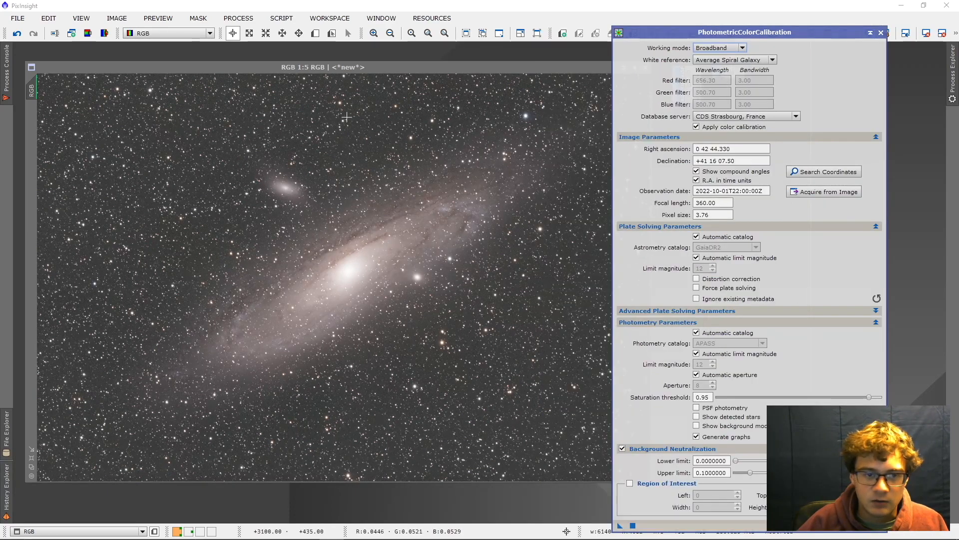
# Create a small preview of about 71 × 43 pixels over a star-free patch of background in the RGB image
pyautogui.click(315, 33)
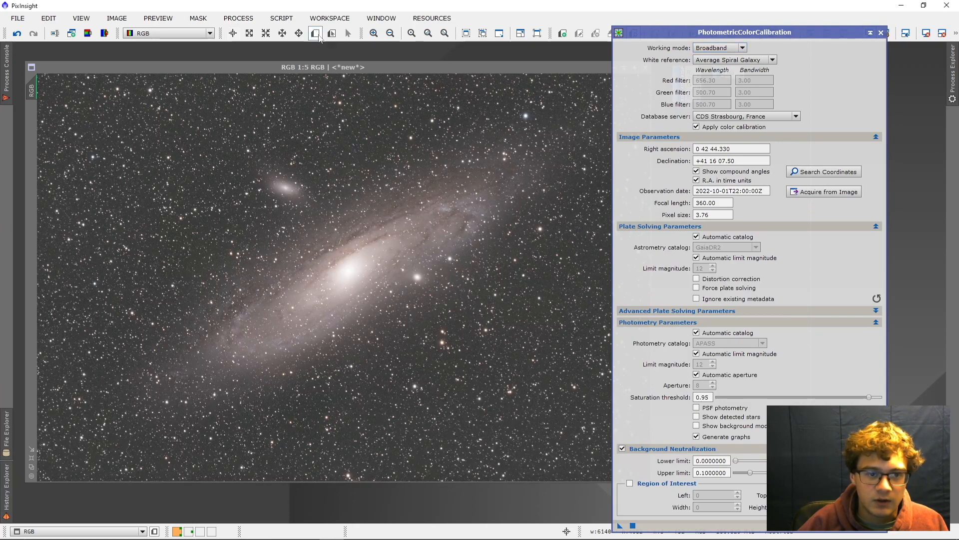
pyautogui.scroll(5, 139, 217)
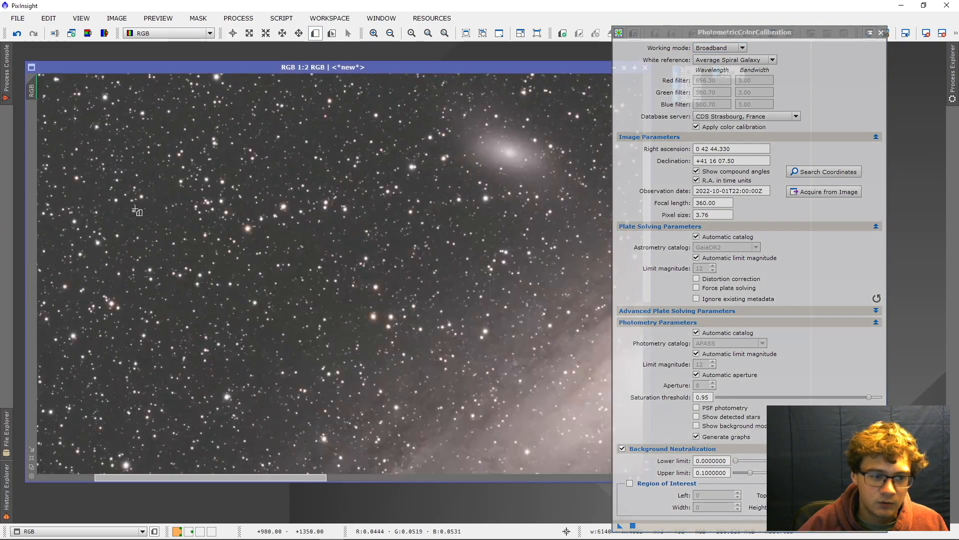
pyautogui.scroll(1, 244, 211)
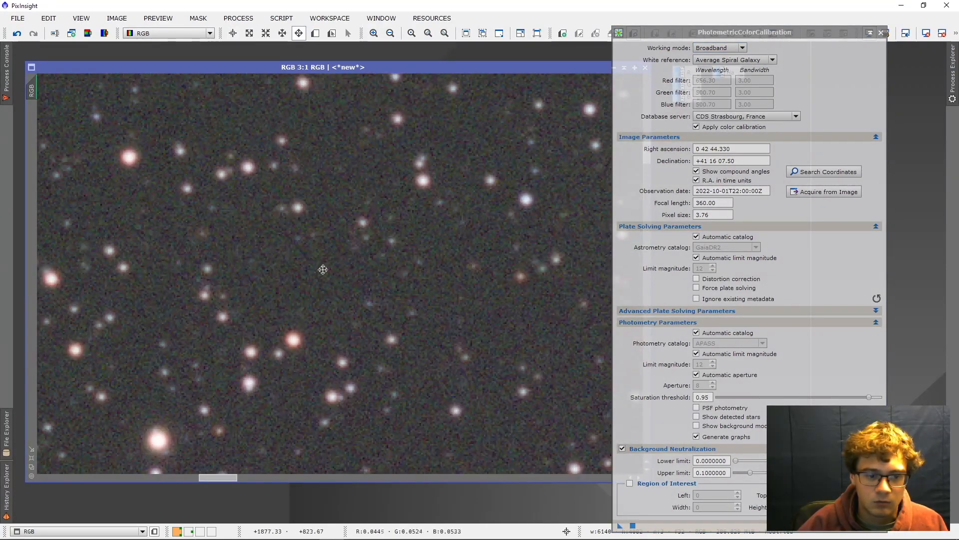
pyautogui.moveTo(242, 251); pyautogui.dragTo(347, 314)
pyautogui.scroll(-7, 332, 300)
pyautogui.scroll(1, 335, 301)
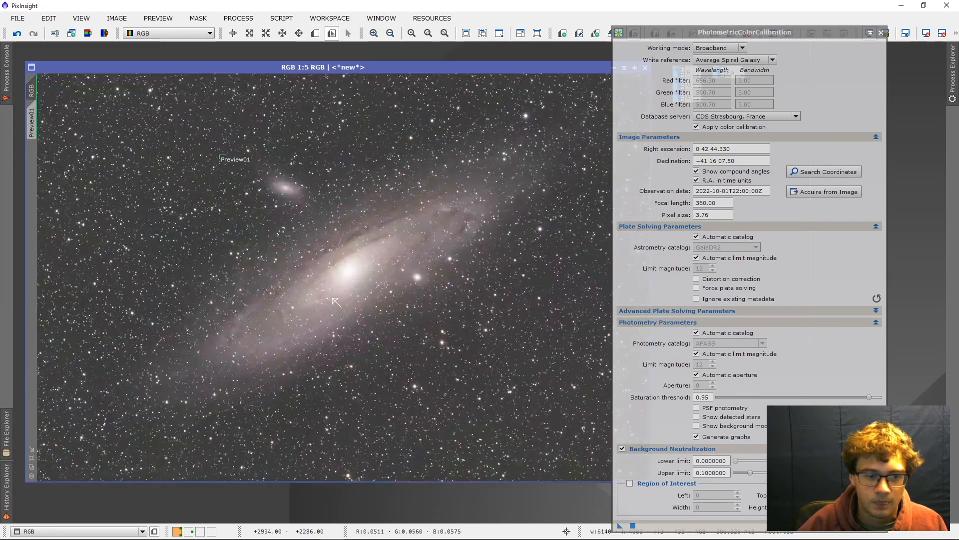
# Enable the background neutralization region of interest, load it from the preview, and run PhotometricColorCalibration on the RGB image
pyautogui.click(635, 484)
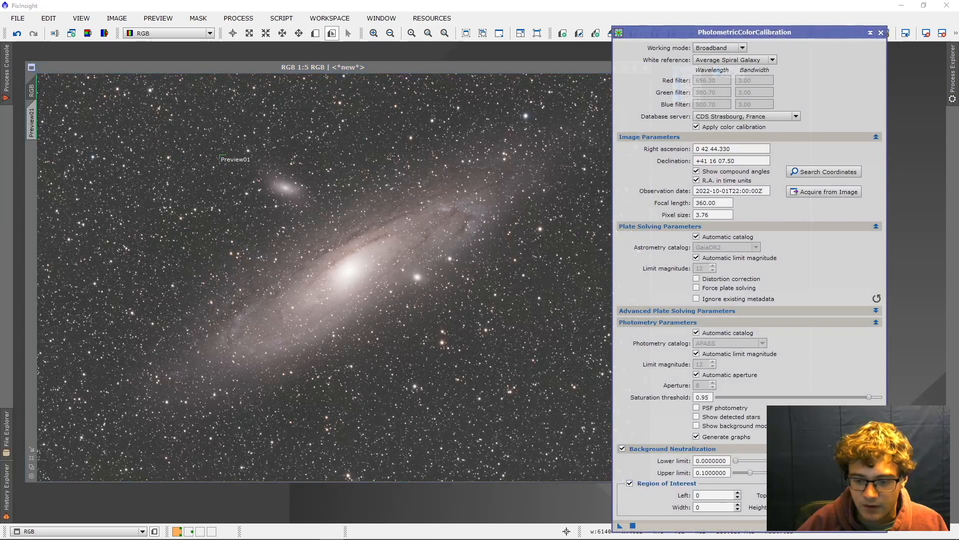
pyautogui.click(470, 267)
pyautogui.click(459, 278)
pyautogui.click(506, 283)
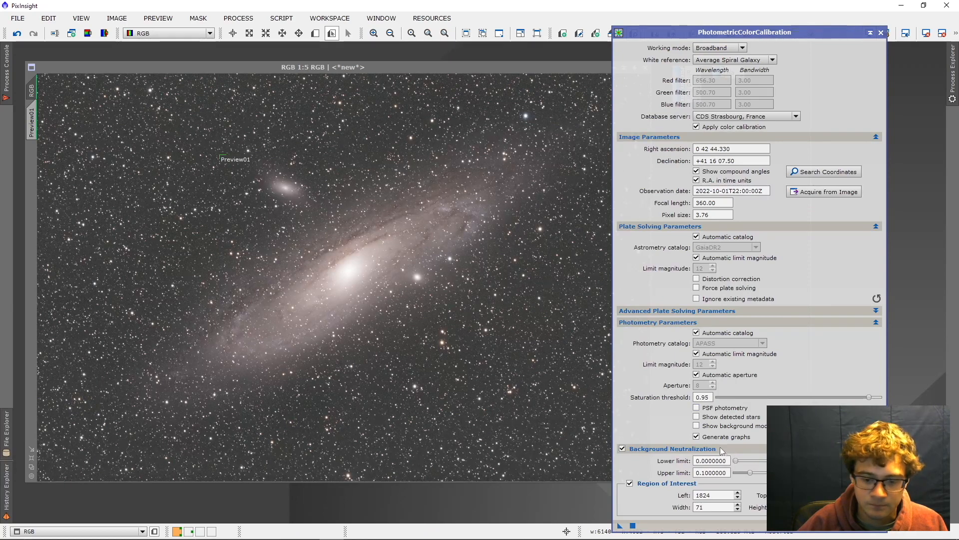
pyautogui.moveTo(633, 525); pyautogui.dragTo(635, 524)
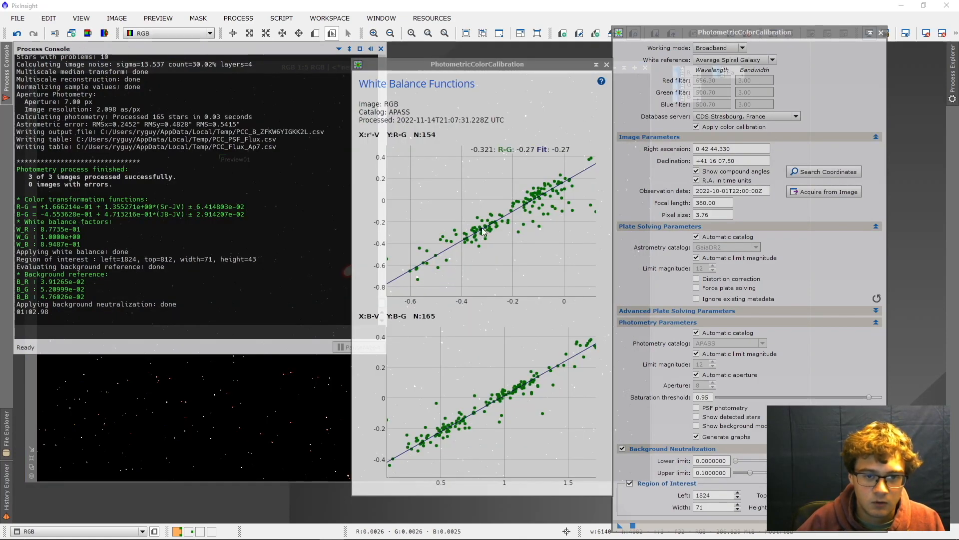
# Close the white balance graphs and PhotometricColorCalibration, auto-stretch the RGB image's display, and examine its star colors up close
pyautogui.click(607, 64)
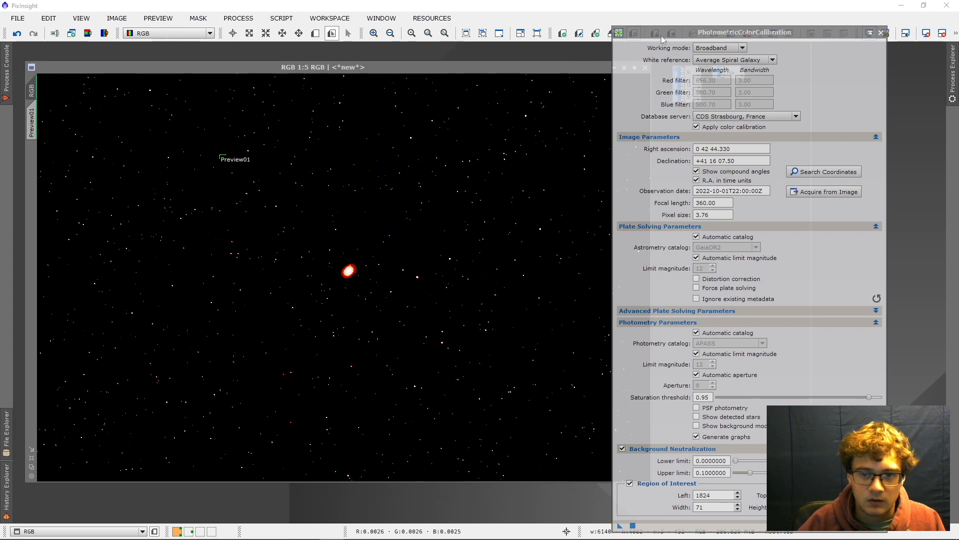
pyautogui.click(882, 33)
pyautogui.click(315, 68)
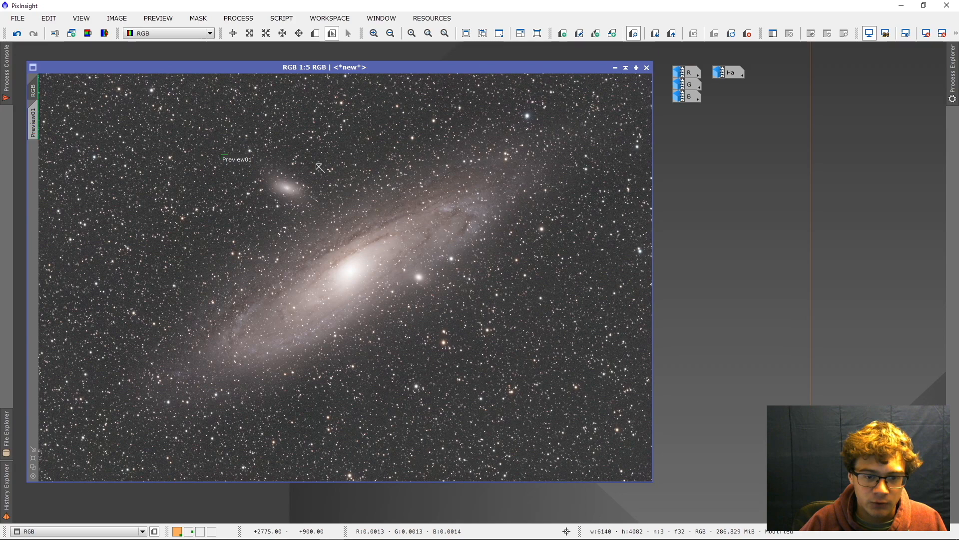
pyautogui.scroll(7, 202, 218)
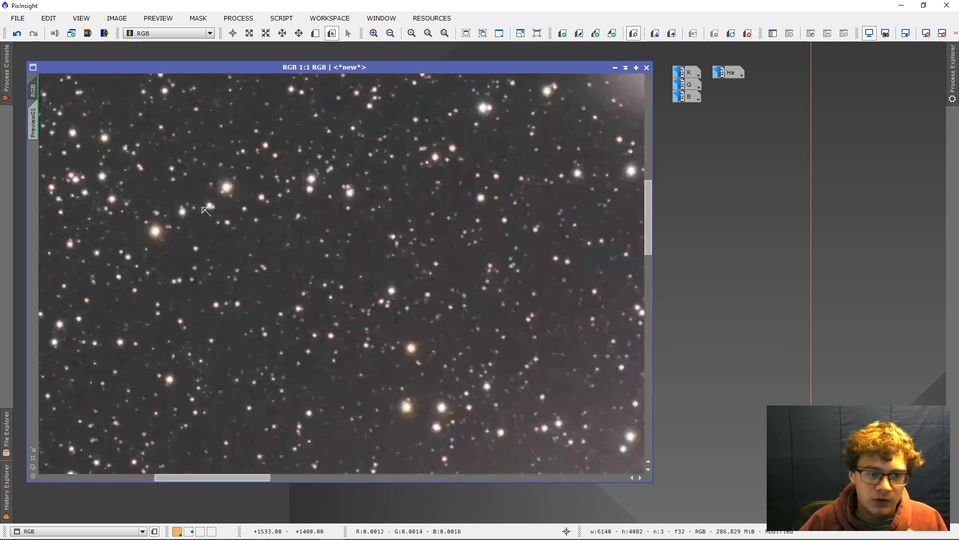
pyautogui.scroll(2, 276, 299)
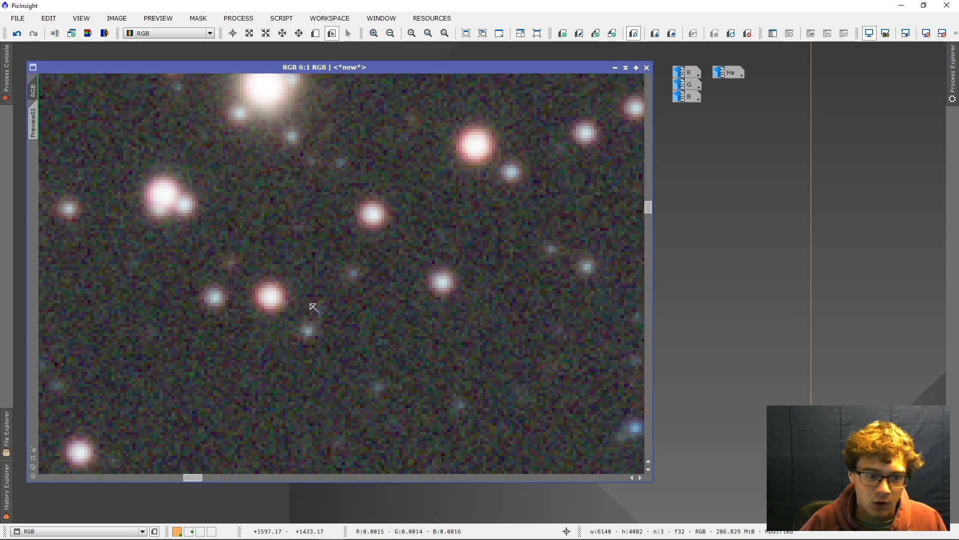
pyautogui.scroll(3, 269, 298)
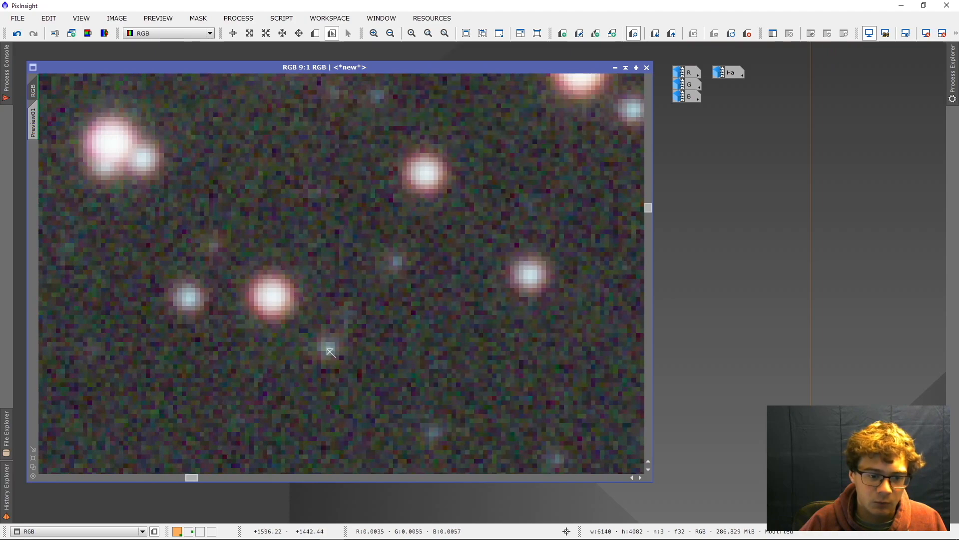
pyautogui.scroll(-12, 332, 356)
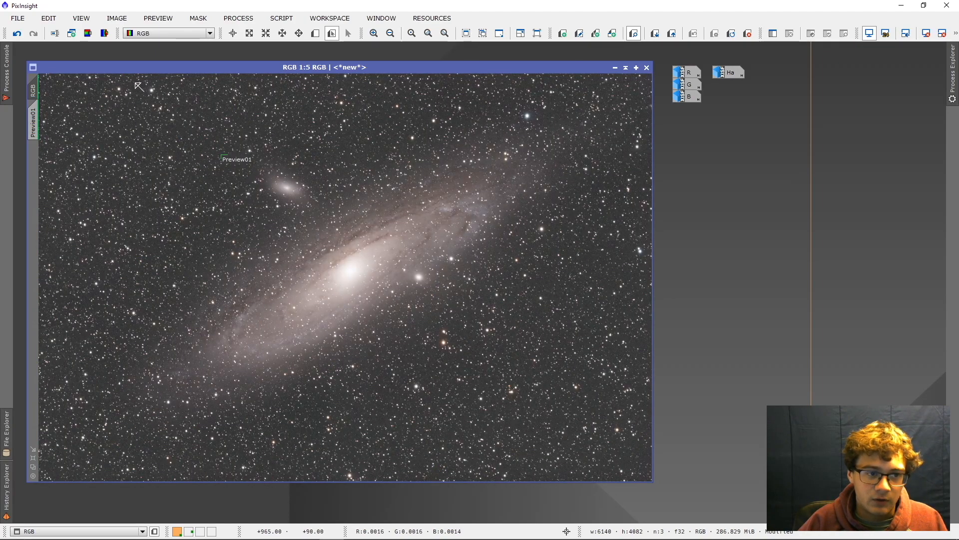
# Extract the RGB image's luminance, rename it LUM and auto-stretch its display, iconizing RGB and placing LUM at 1:5 in its place
pyautogui.click(89, 33)
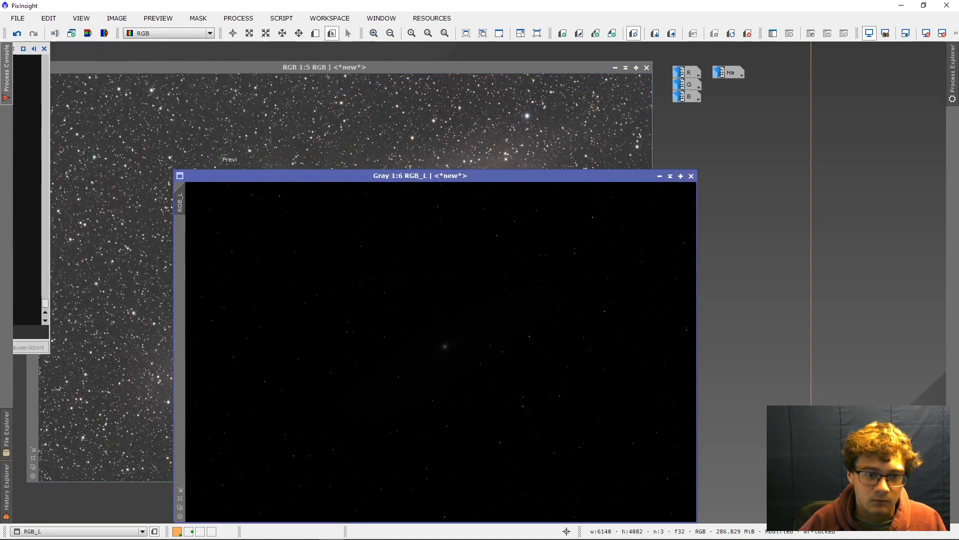
pyautogui.moveTo(371, 180); pyautogui.dragTo(356, 151)
pyautogui.hotkey('ctrl', 'a')
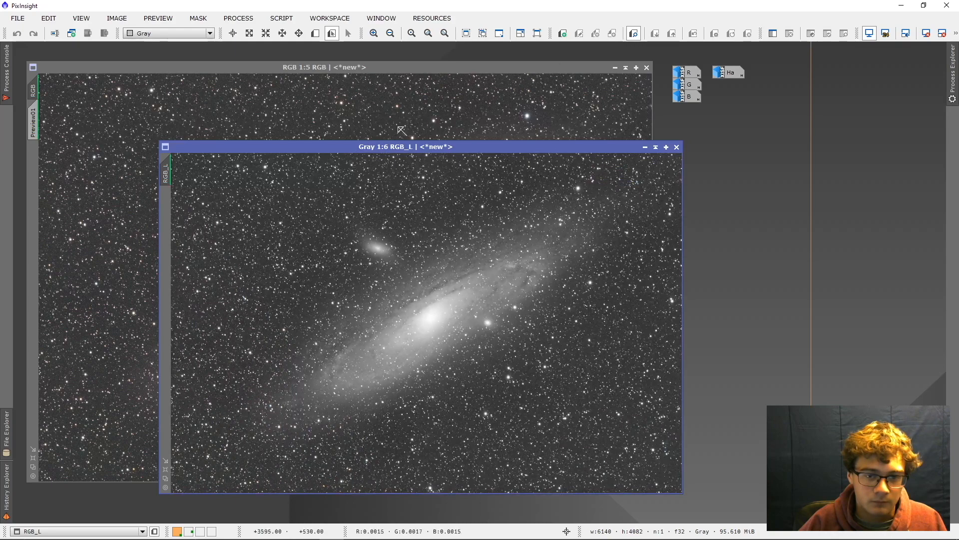
pyautogui.click(615, 68)
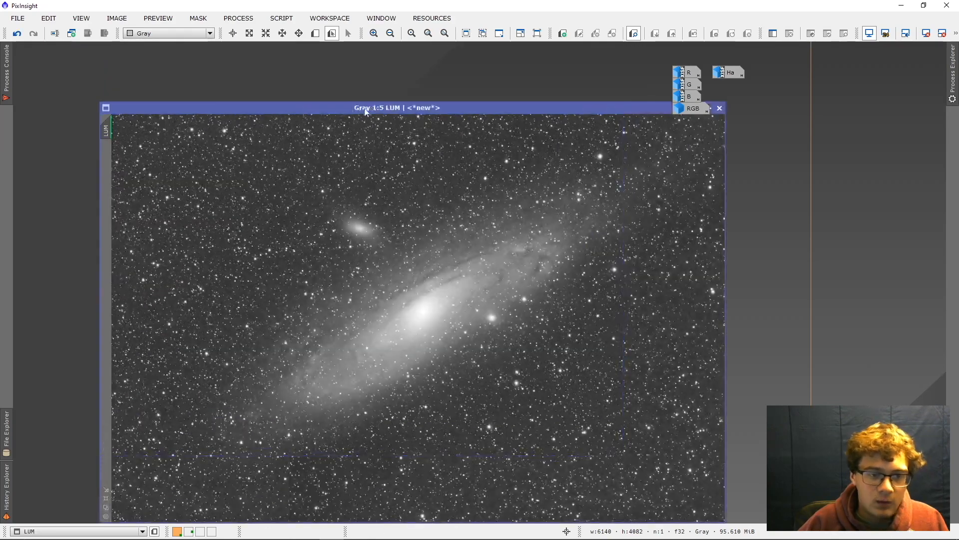
pyautogui.moveTo(365, 111); pyautogui.dragTo(313, 68)
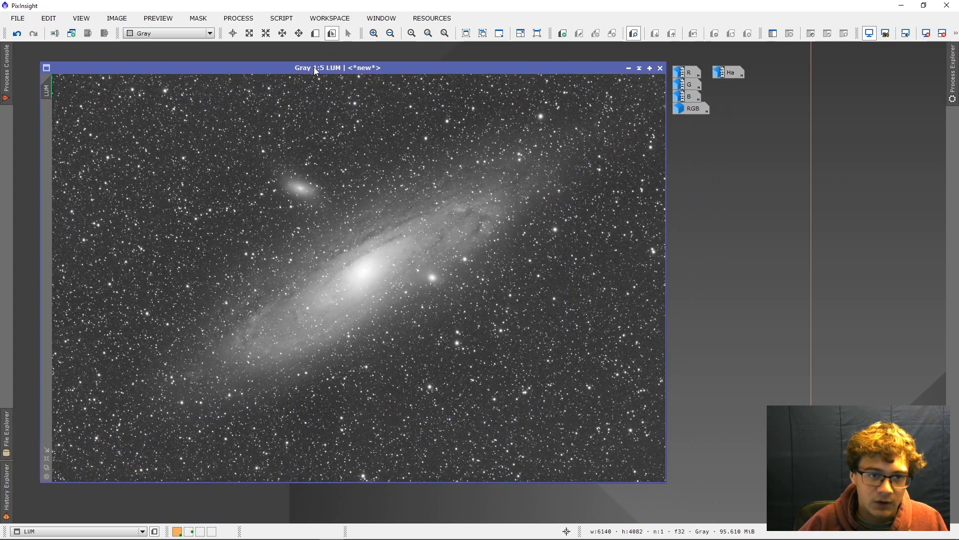
# Run the PSFImage script on LUM with the Moffat function and Max N 50, create the PSF image, and close the script
pyautogui.click(282, 19)
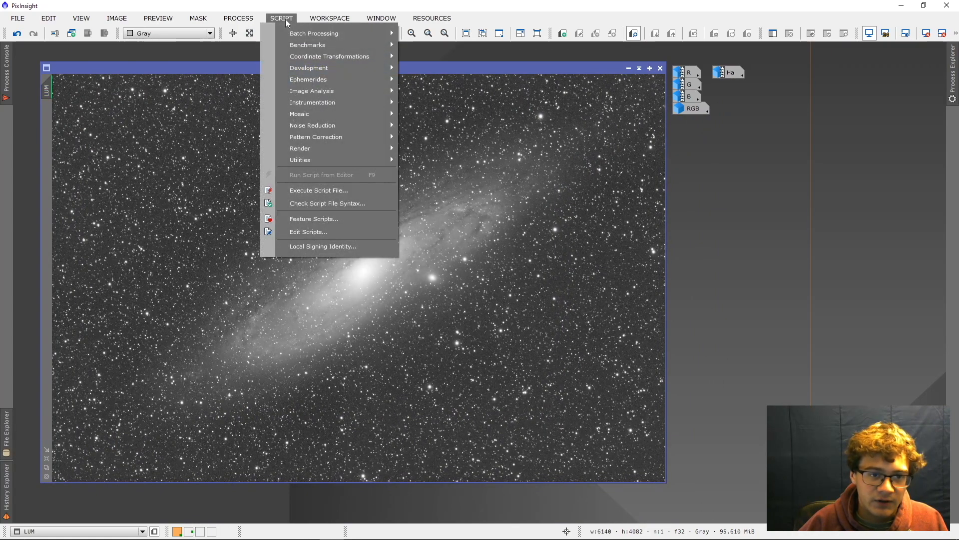
pyautogui.click(283, 18)
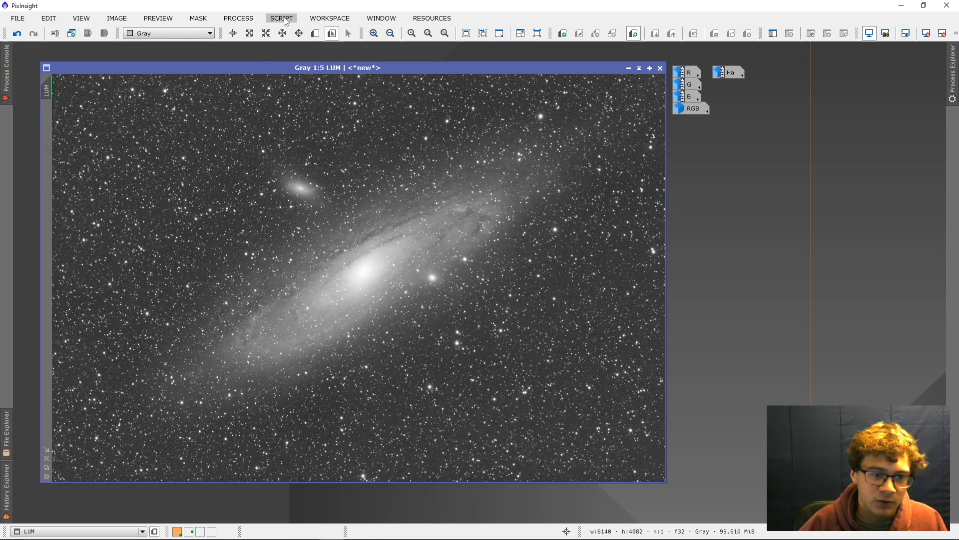
pyautogui.click(284, 20)
pyautogui.moveTo(334, 150)
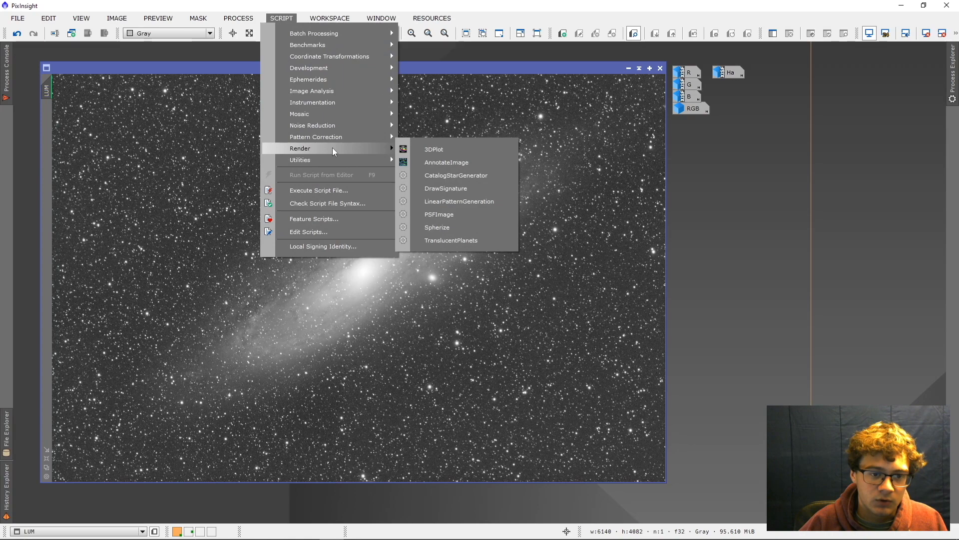
pyautogui.click(440, 215)
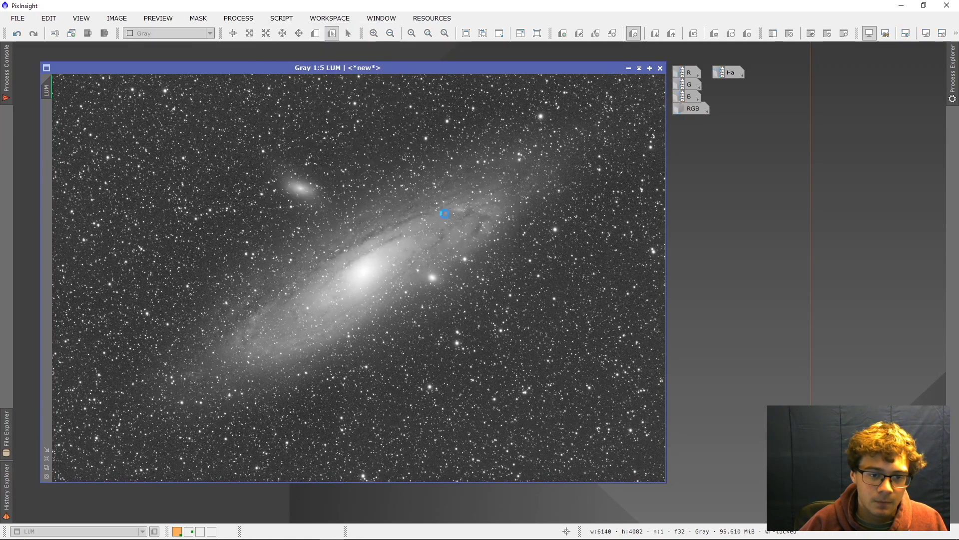
pyautogui.click(316, 401)
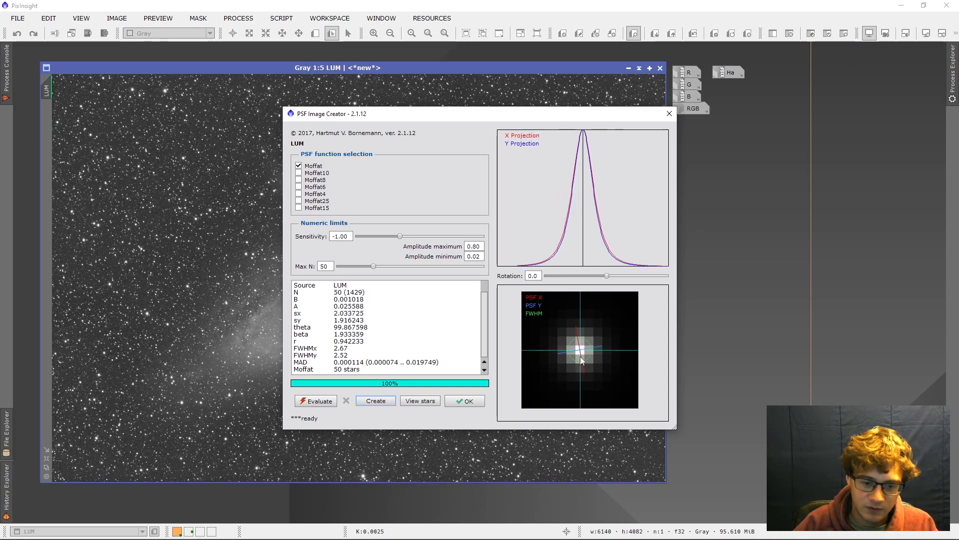
pyautogui.click(376, 400)
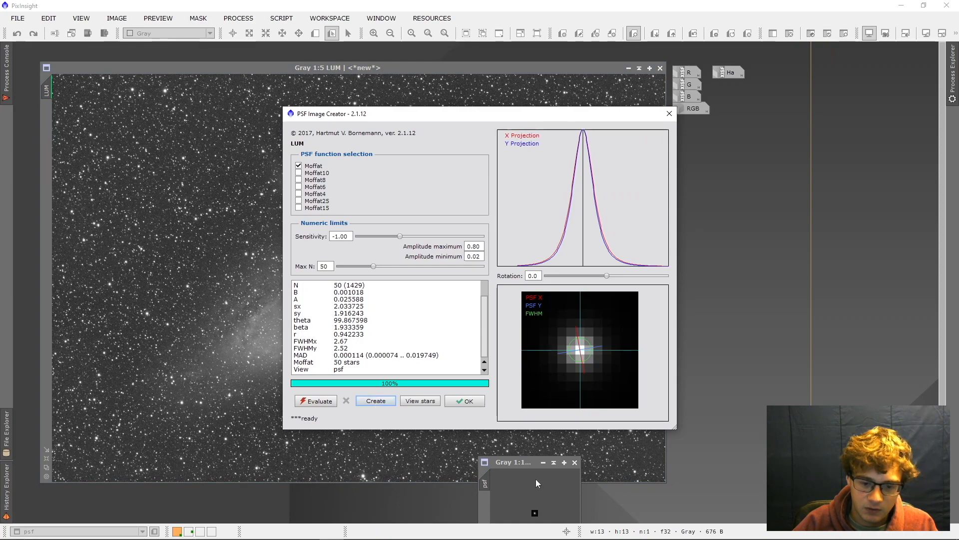
pyautogui.click(465, 401)
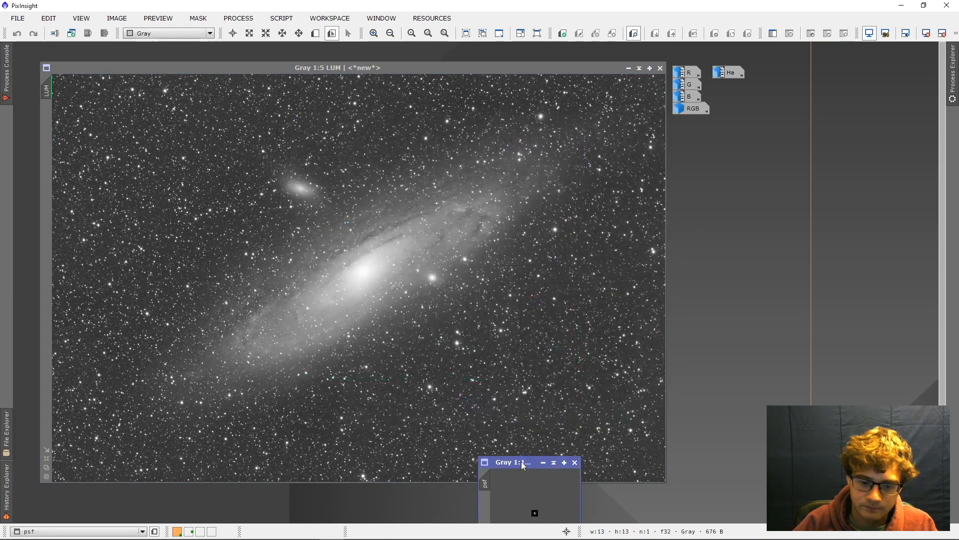
# Iconize the psf image and place its icon in the free workspace area near the other image icons
pyautogui.moveTo(521, 463); pyautogui.dragTo(553, 258)
pyautogui.click(516, 329)
pyautogui.moveTo(509, 55); pyautogui.dragTo(282, 82)
pyautogui.click(556, 82)
pyautogui.moveTo(363, 319); pyautogui.dragTo(768, 122)
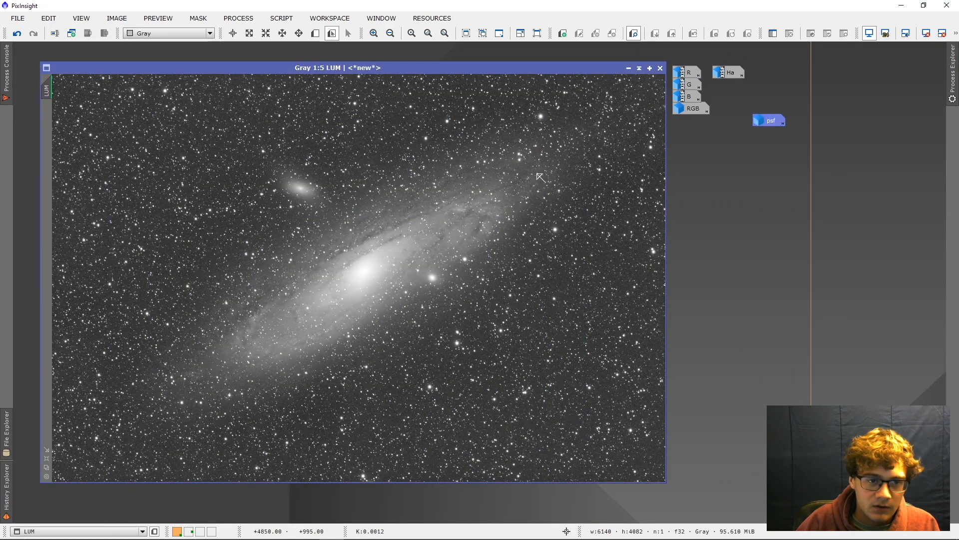
# Generate a star mask from LUM using StarMask with noise threshold 0.05000, scale 5 and smoothness 16
pyautogui.click(237, 19)
pyautogui.moveTo(321, 12)
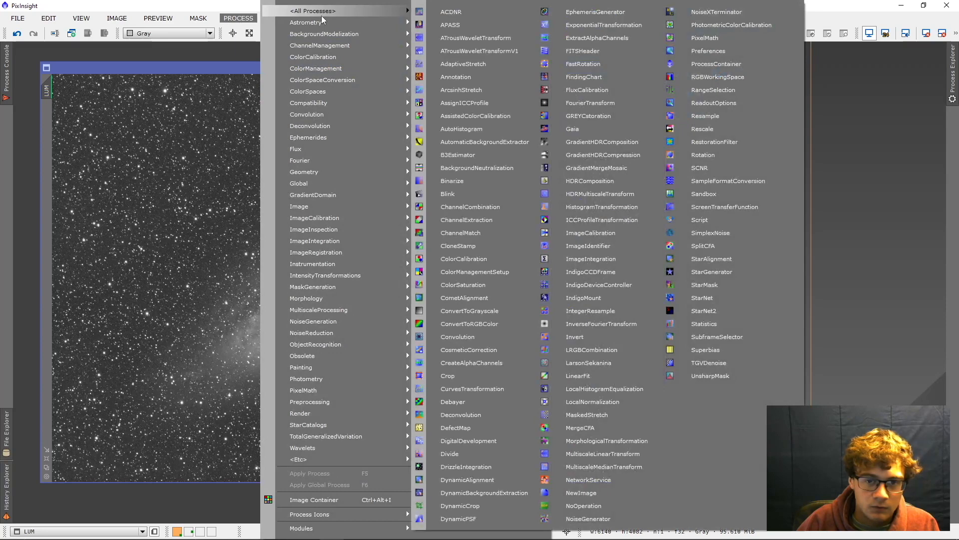
pyautogui.click(720, 285)
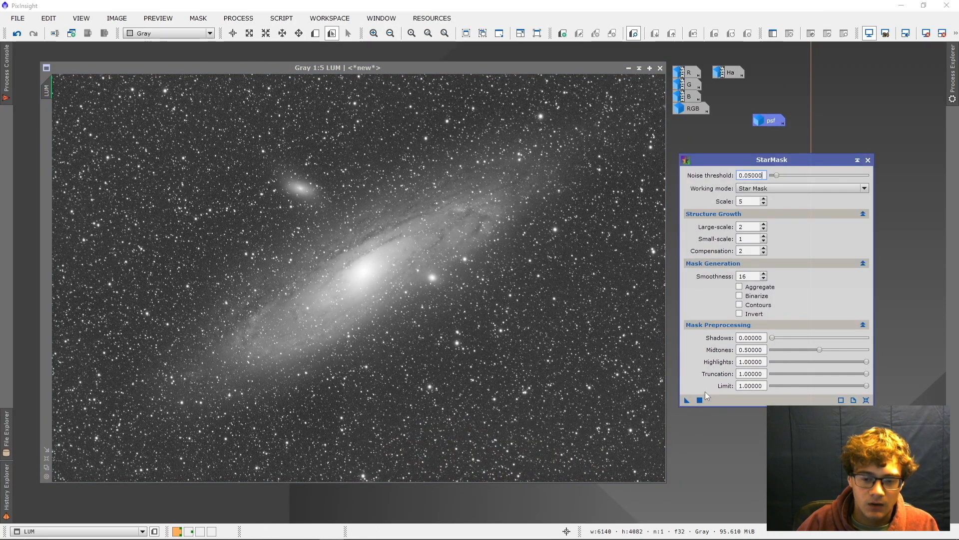
pyautogui.click(700, 400)
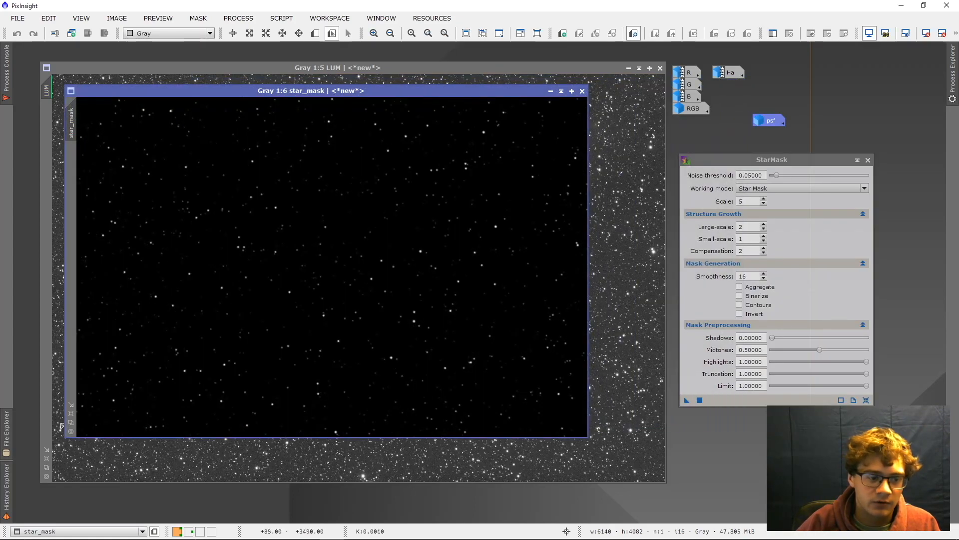
# Enlarge the star mask to 1:5, align its window over LUM, and auto-stretch its display
pyautogui.hotkey('ctrl', '+')
pyautogui.moveTo(182, 92); pyautogui.dragTo(160, 64)
pyautogui.hotkey('ctrl', 'a')
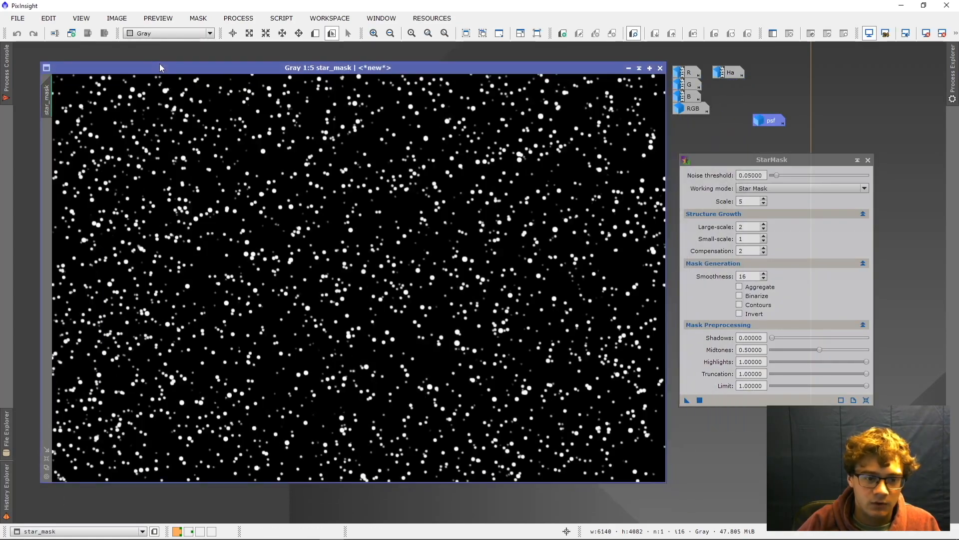
# Compare the star mask with LUM, then iconize star_mask and place its icon directly below the psf icon
pyautogui.hotkey('ctrl', 'Tab')
pyautogui.hotkey('ctrl', 'Tab')
pyautogui.hotkey('ctrl', 'Tab')
pyautogui.hotkey('ctrl', 'Tab')
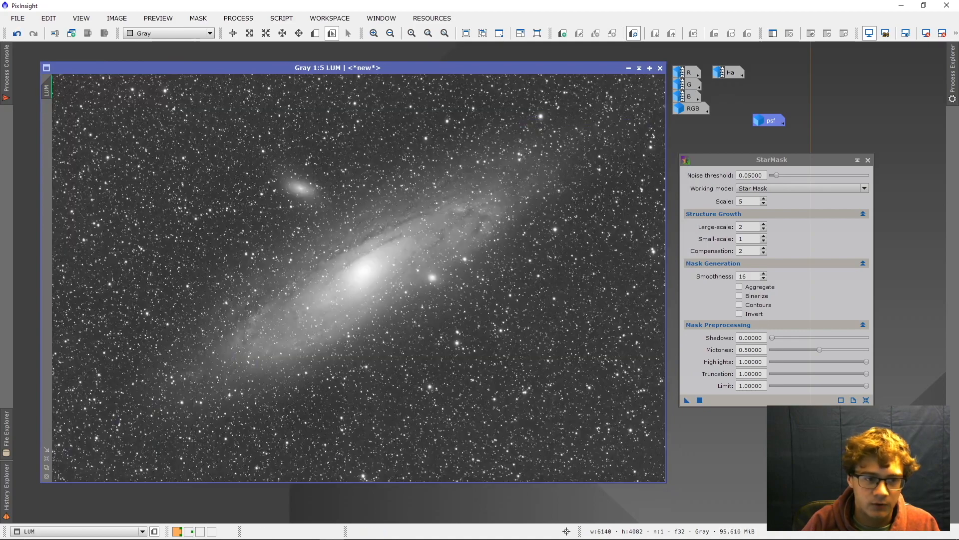
pyautogui.hotkey('ctrl', 'Tab')
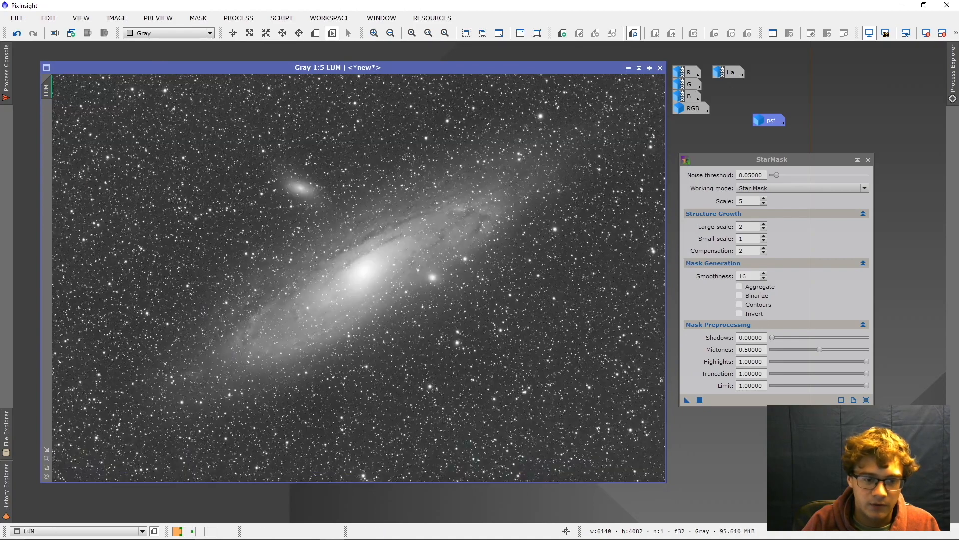
pyautogui.hotkey('ctrl', 'Tab')
pyautogui.click(628, 68)
pyautogui.moveTo(365, 278); pyautogui.dragTo(784, 130)
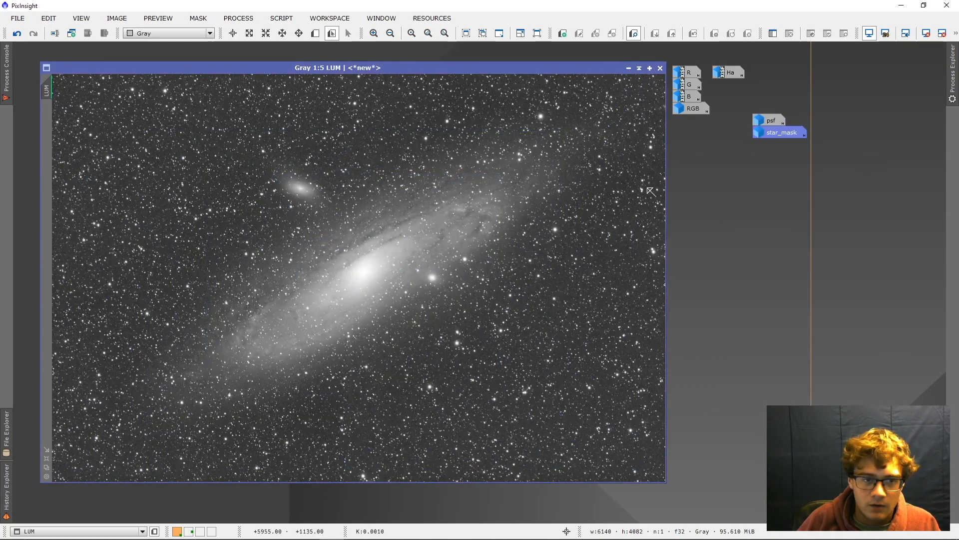
# Duplicate the LUM image and position the clone's window over the original
pyautogui.click(238, 18)
pyautogui.moveTo(295, 14)
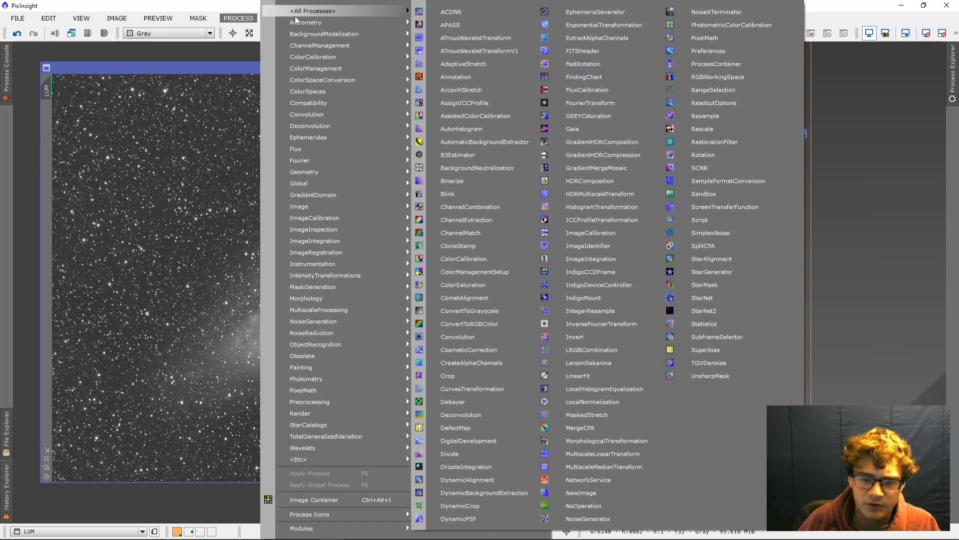
pyautogui.click(40, 93)
pyautogui.moveTo(48, 89); pyautogui.dragTo(22, 131)
pyautogui.moveTo(80, 123); pyautogui.dragTo(168, 100)
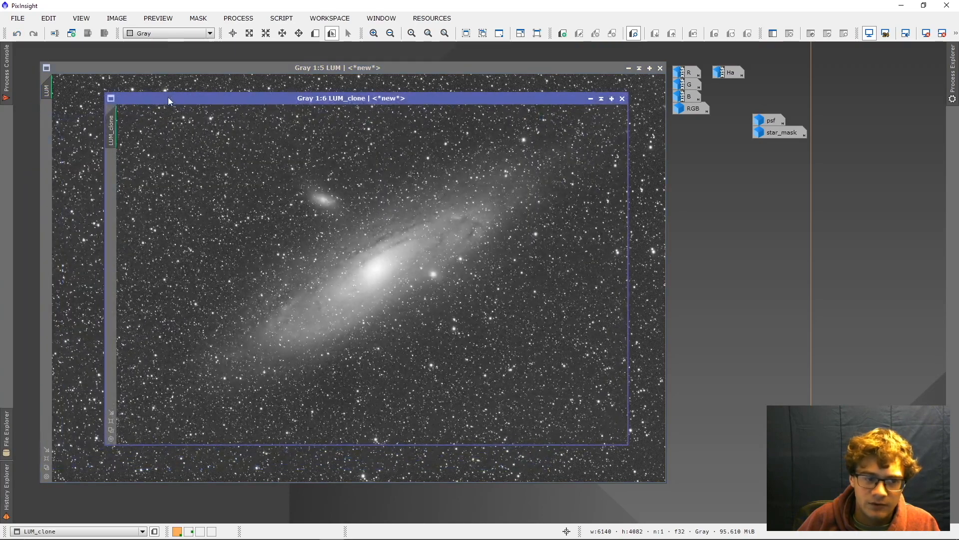
# Apply a first HistogramTransformation stretch to LUM_clone with real-time preview and midtones at 0.01518987
pyautogui.click(952, 96)
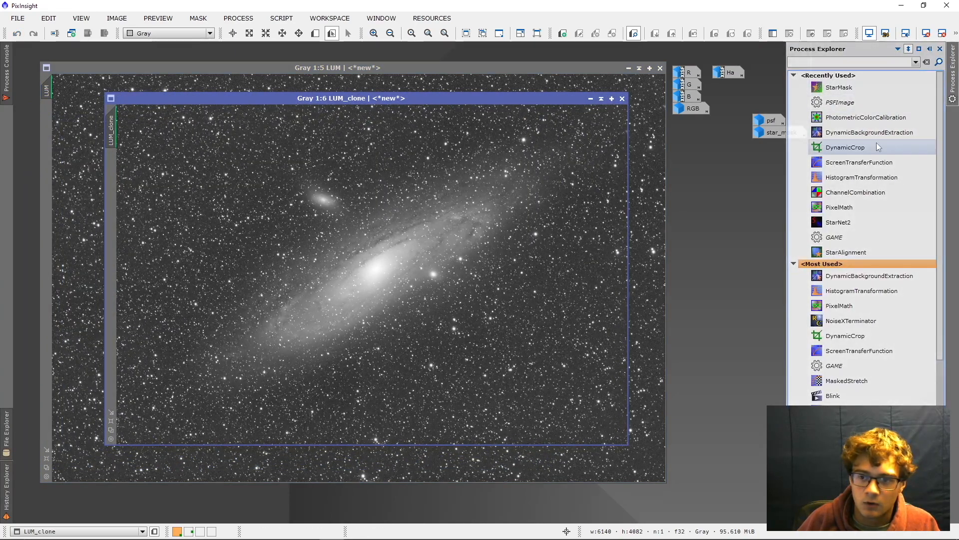
pyautogui.doubleClick(865, 177)
pyautogui.moveTo(771, 141); pyautogui.dragTo(763, 132)
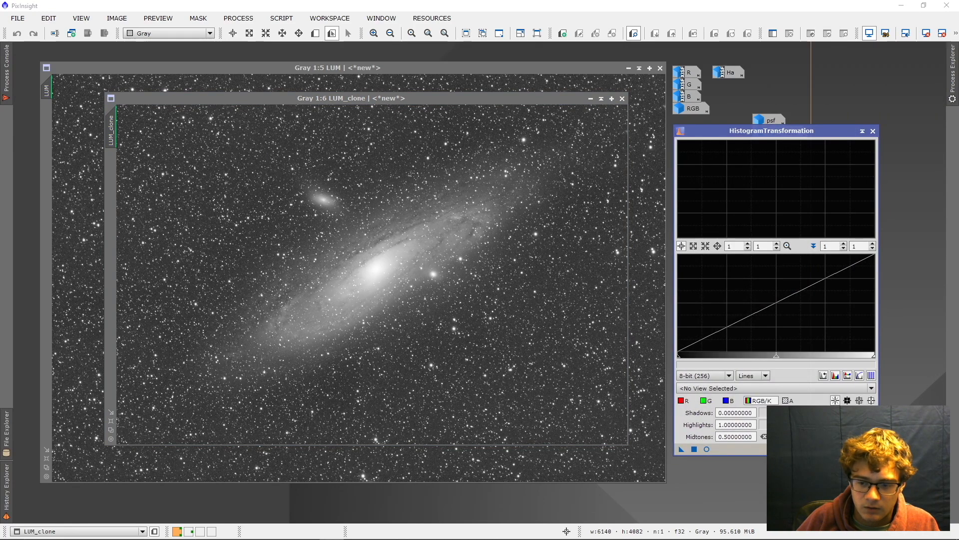
pyautogui.click(707, 449)
pyautogui.moveTo(776, 358); pyautogui.dragTo(679, 358)
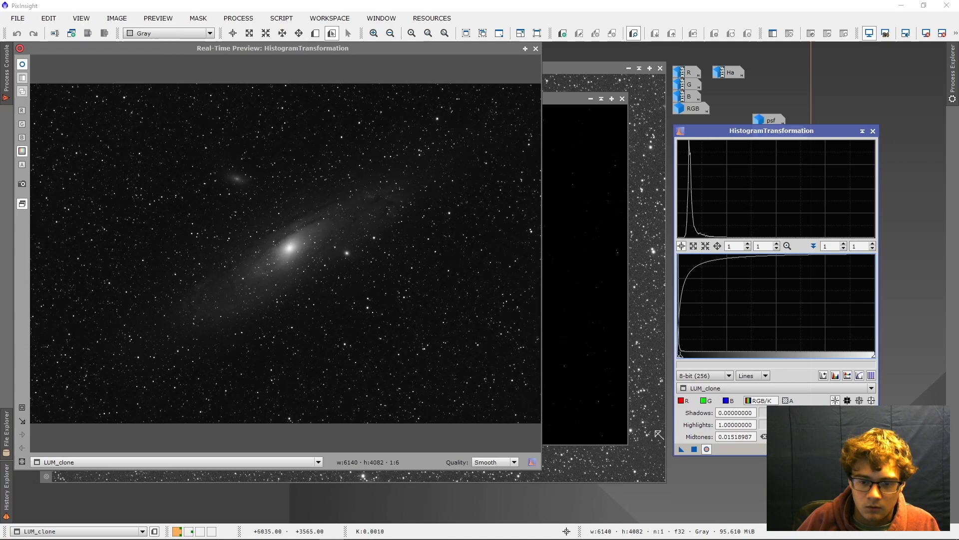
pyautogui.moveTo(694, 449); pyautogui.dragTo(694, 449)
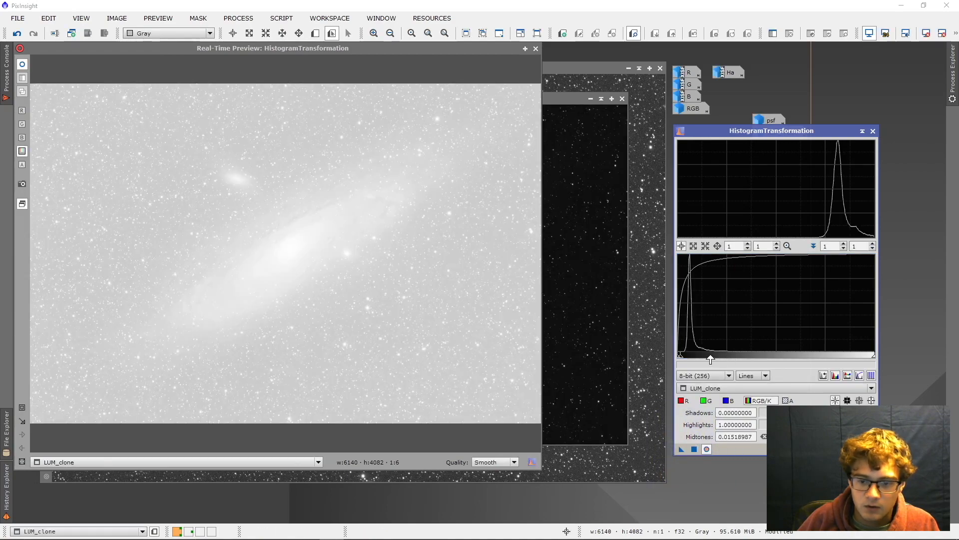
# Apply a second stretch to LUM_clone with shadows 0.06075949 and midtones 0.15094340 to darken the background, and close HistogramTransformation
pyautogui.moveTo(680, 358)
pyautogui.mouseDown()
pyautogui.moveTo(734, 358)
pyautogui.moveTo(681, 361)
pyautogui.moveTo(728, 359)
pyautogui.moveTo(719, 359)
pyautogui.mouseUp()
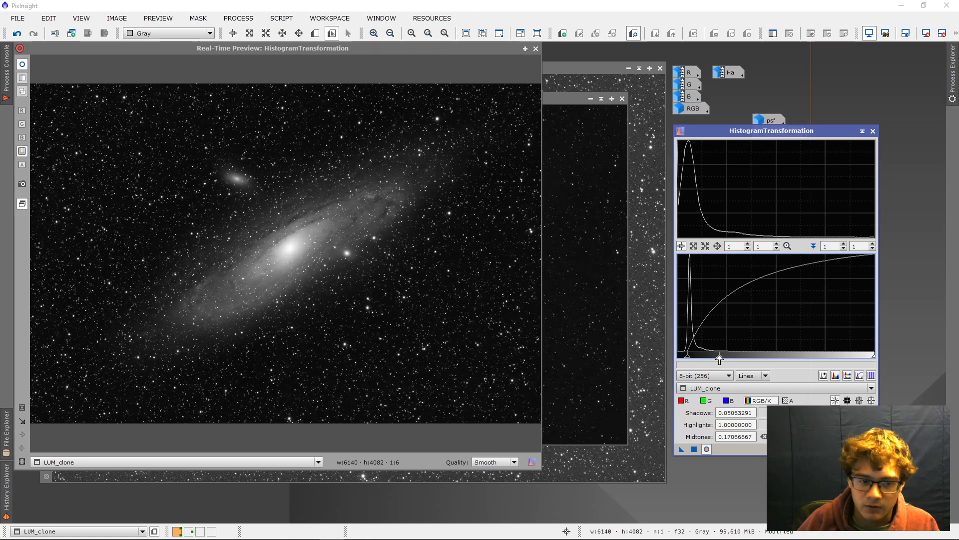
pyautogui.moveTo(719, 359); pyautogui.dragTo(694, 361)
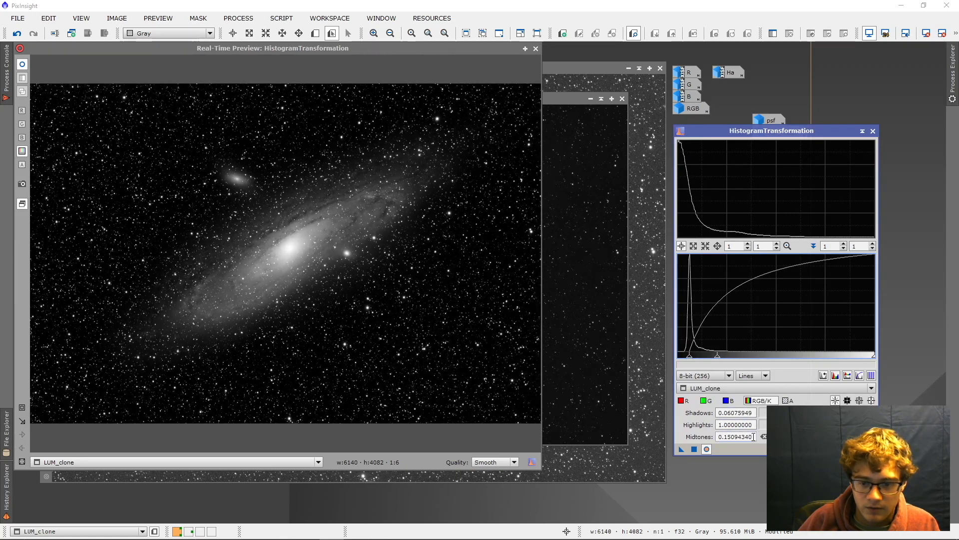
pyautogui.click(695, 449)
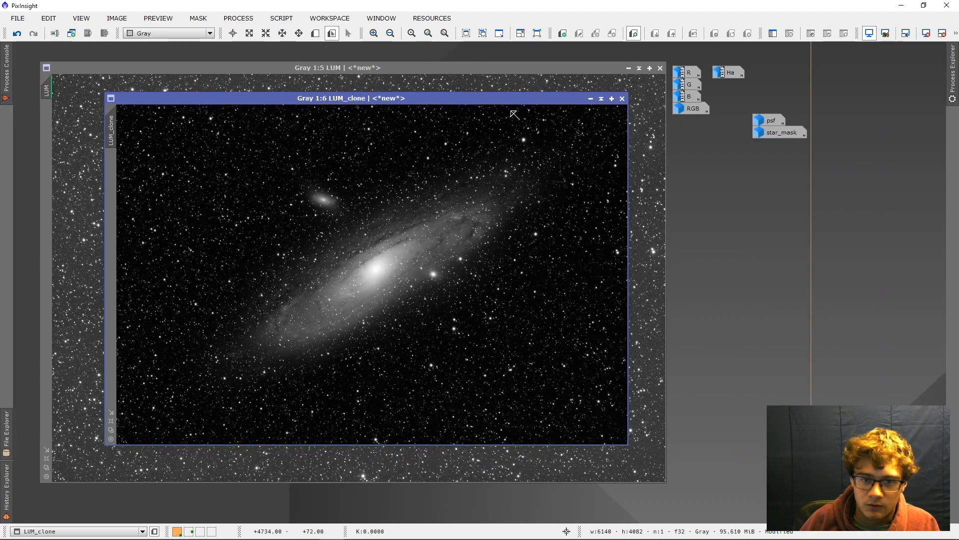
# Rename LUM_clone to protective_mask, iconize it, and place its icon directly below the star_mask icon
pyautogui.doubleClick(111, 131)
pyautogui.write('protective_')
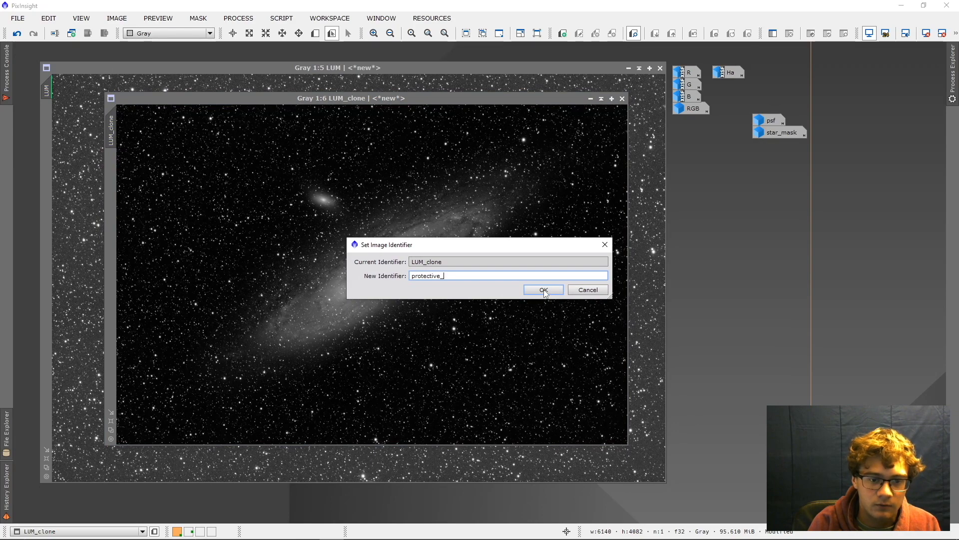
pyautogui.click(544, 290)
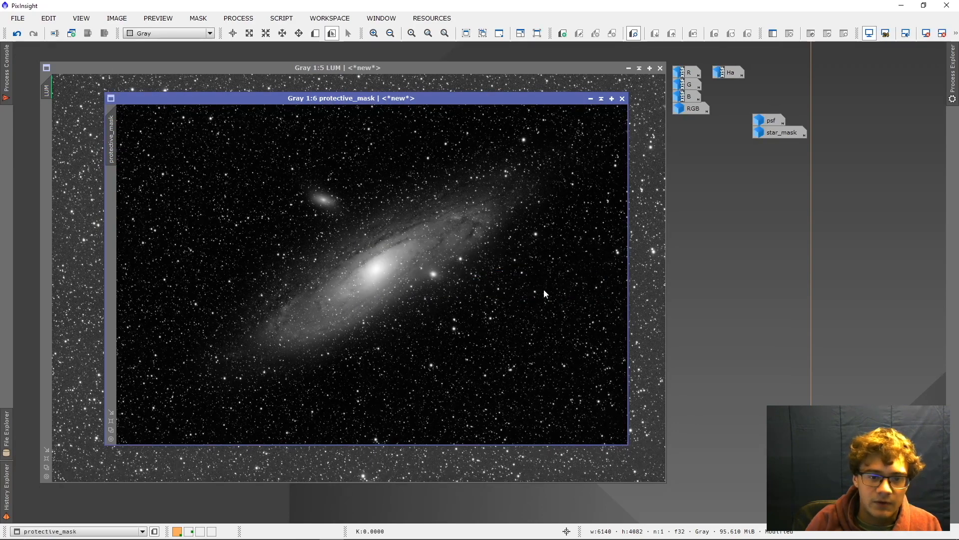
pyautogui.click(591, 98)
pyautogui.moveTo(402, 276); pyautogui.dragTo(789, 145)
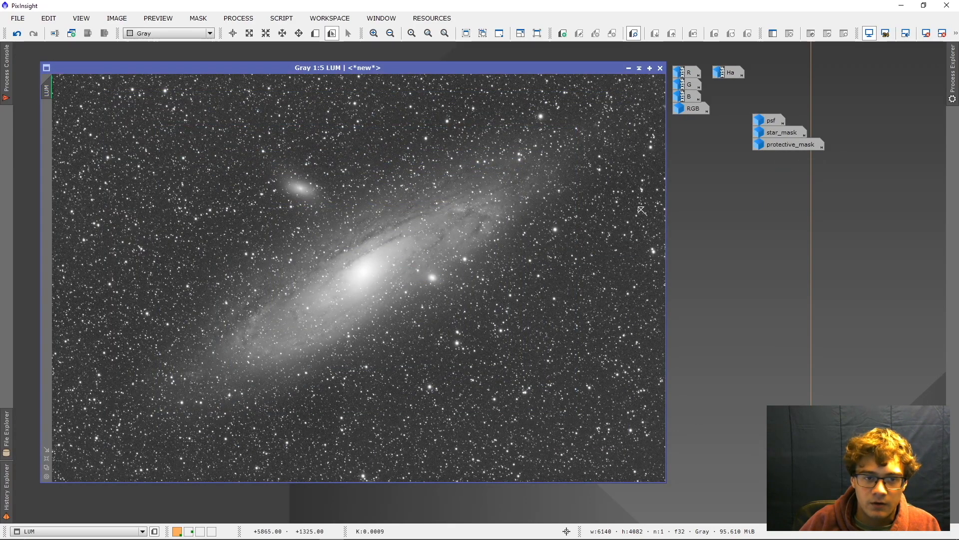
# Open the Deconvolution process and choose the psf image as its external PSF
pyautogui.click(239, 18)
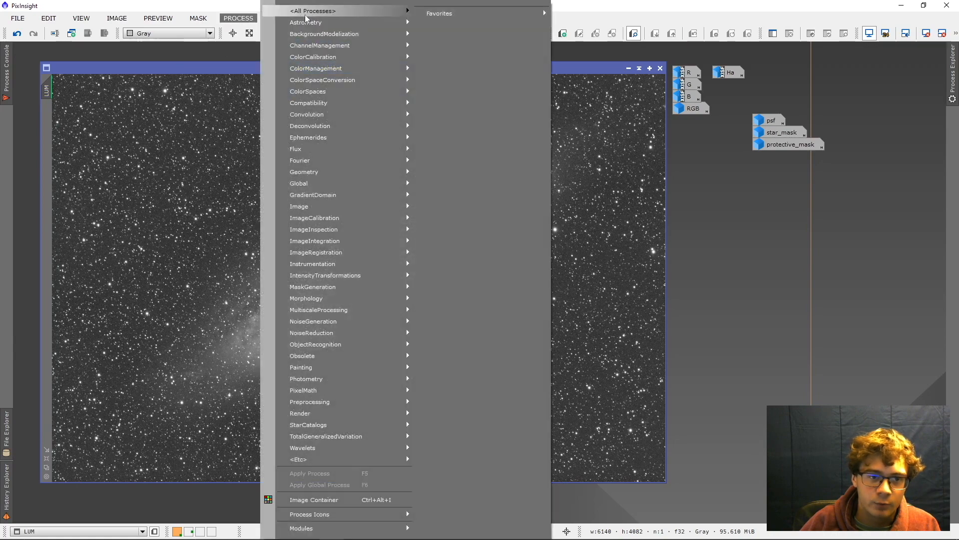
pyautogui.moveTo(350, 10)
pyautogui.click(493, 413)
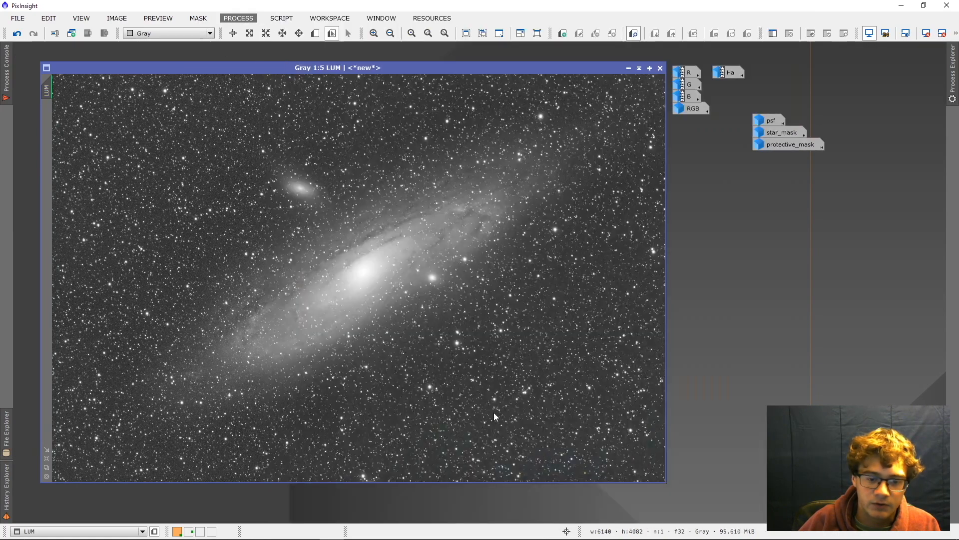
pyautogui.click(795, 227)
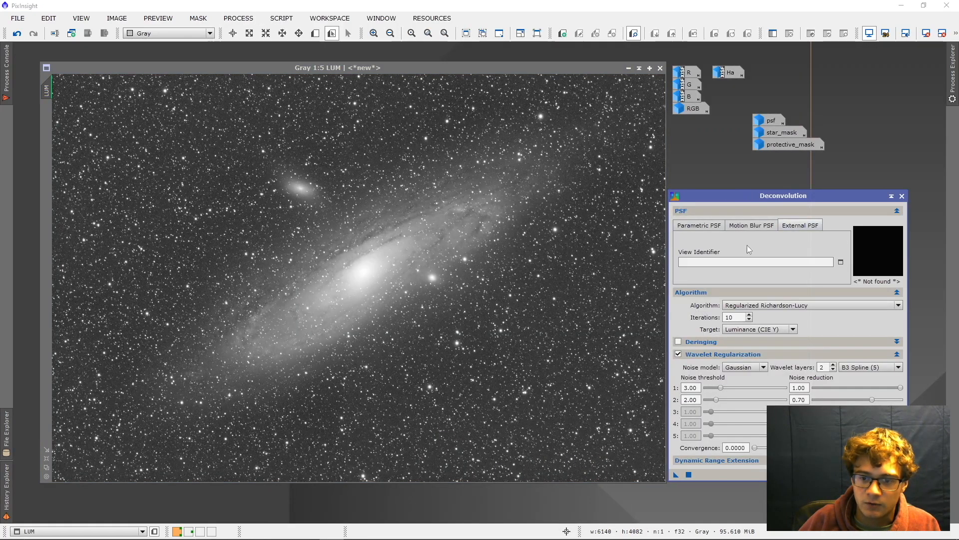
pyautogui.click(480, 257)
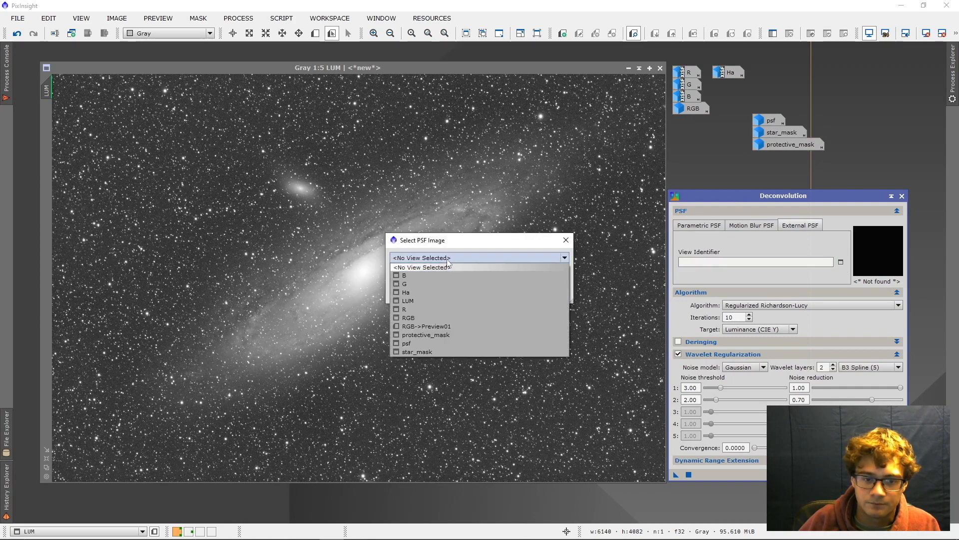
pyautogui.click(440, 346)
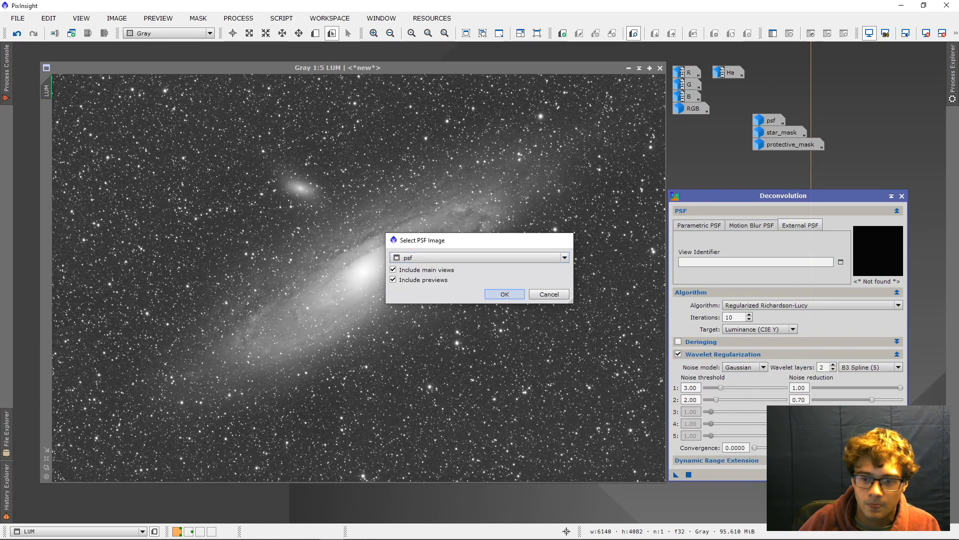
pyautogui.click(504, 294)
# Enable Deringing with local deringing in Deconvolution, using star_mask as the local support image
pyautogui.click(680, 306)
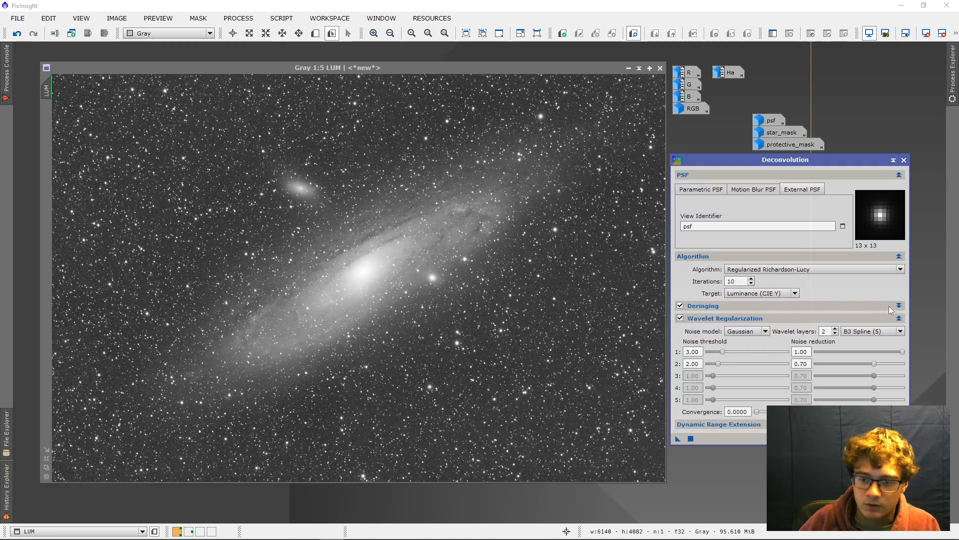
pyautogui.click(728, 342)
pyautogui.click(901, 351)
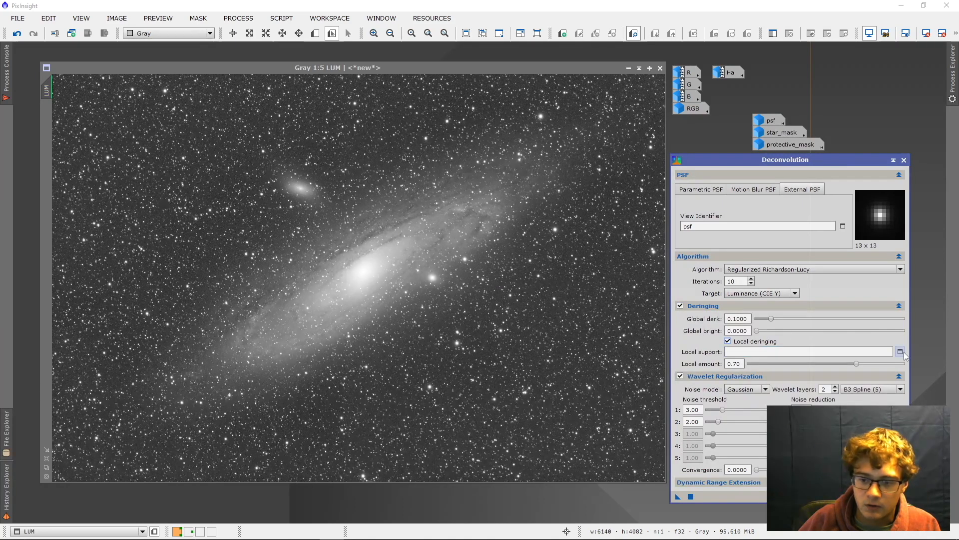
pyautogui.click(453, 268)
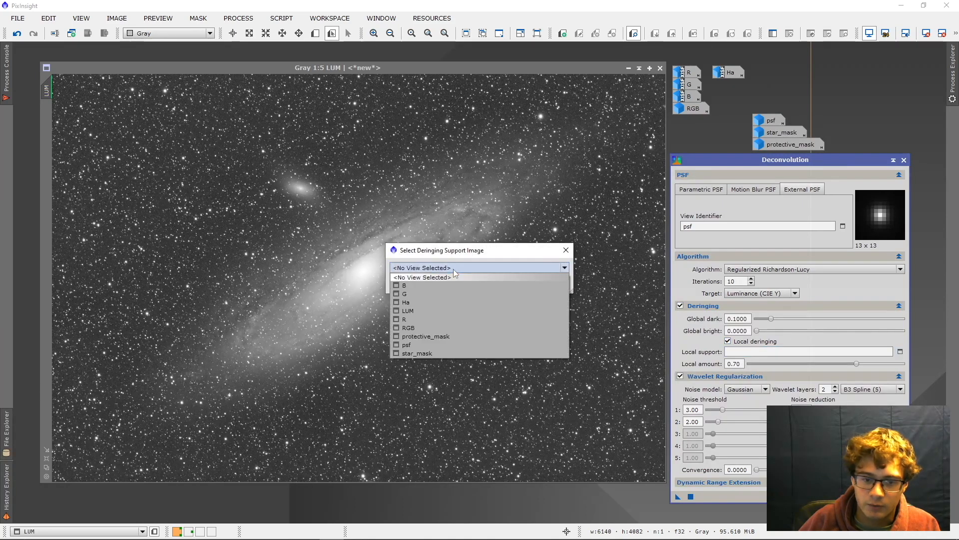
pyautogui.click(435, 354)
pyautogui.click(504, 284)
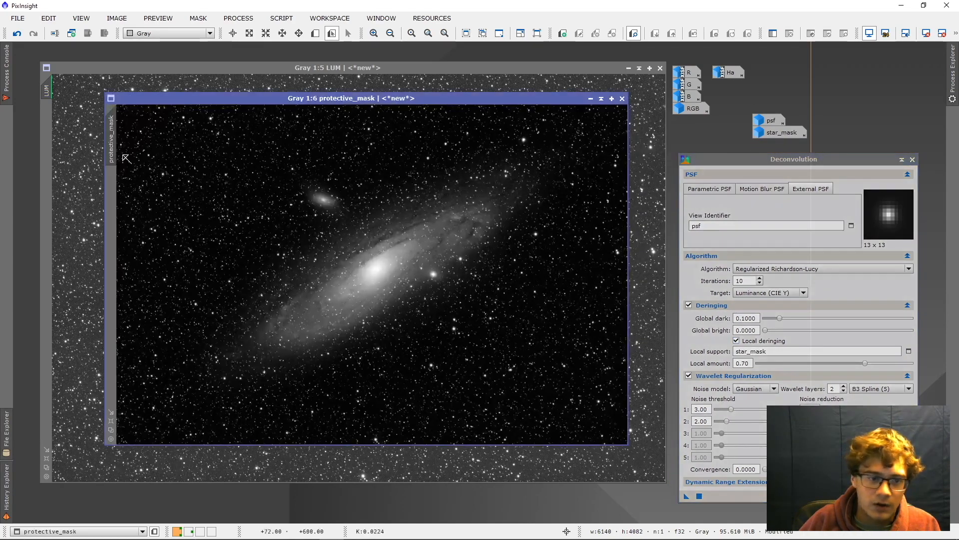
# Apply protective_mask as a mask to LUM, iconize the mask image, and hide the red mask overlay
pyautogui.moveTo(111, 142); pyautogui.dragTo(49, 154)
pyautogui.click(590, 98)
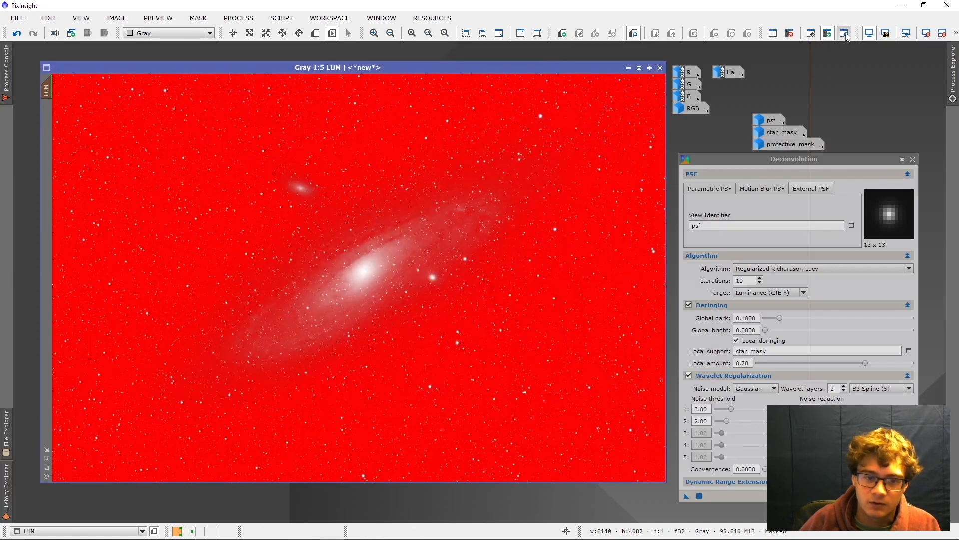
pyautogui.click(844, 34)
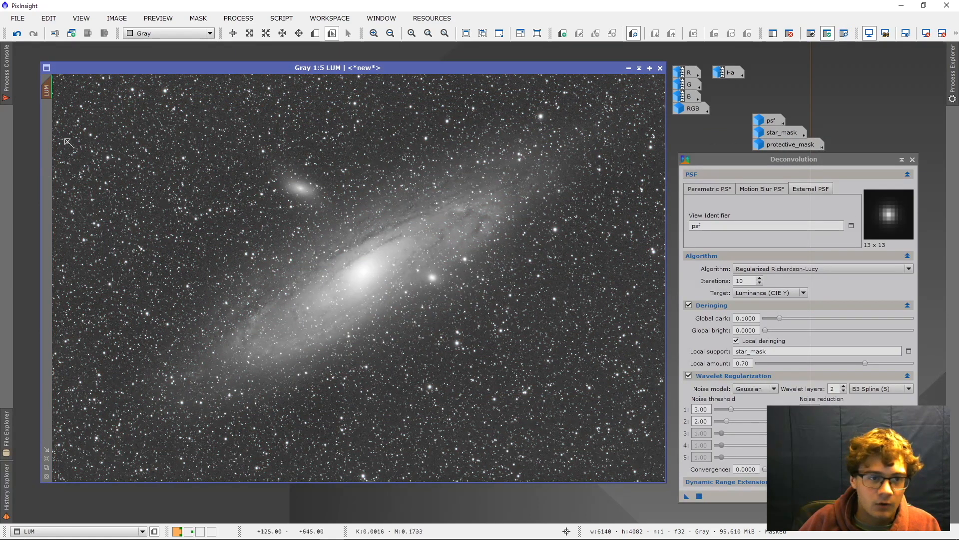
# Create a preview of about 875 × 440 px on LUM's upper-left star field and run Deconvolution on it with 10 iterations
pyautogui.click(332, 32)
pyautogui.moveTo(163, 188); pyautogui.dragTo(250, 231)
pyautogui.click(47, 123)
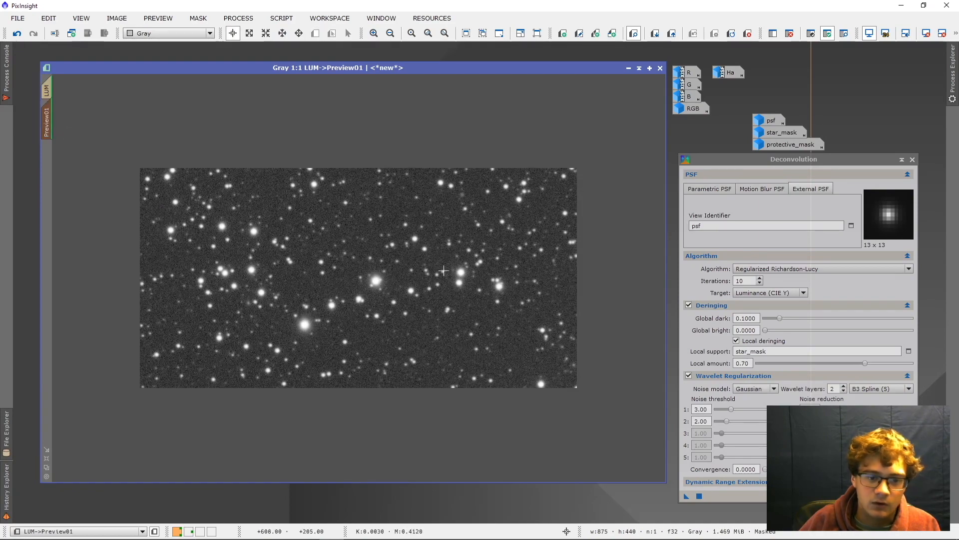
pyautogui.click(700, 496)
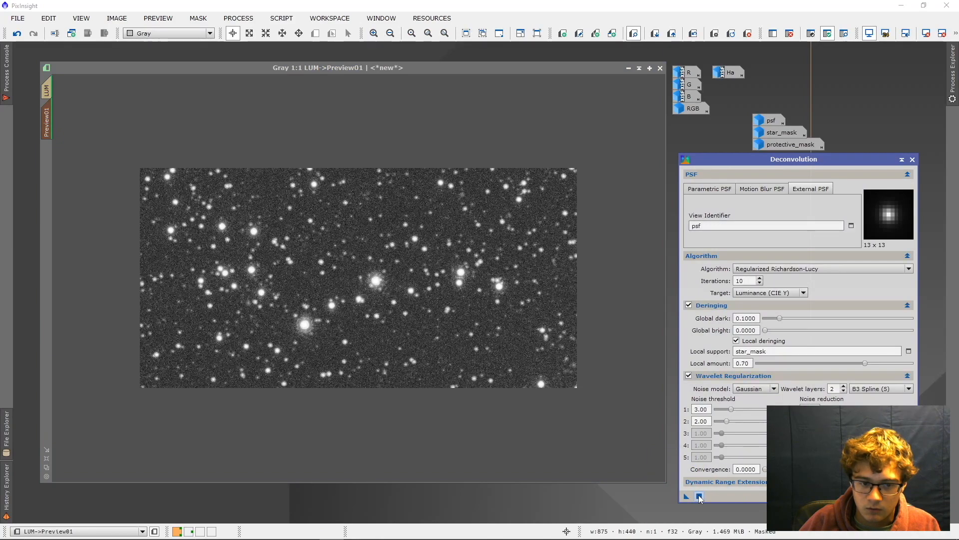
# Inspect the preview's stars at 4:1 and compare them before and after Deconvolution
pyautogui.scroll(1, 303, 325)
pyautogui.scroll(1, 304, 325)
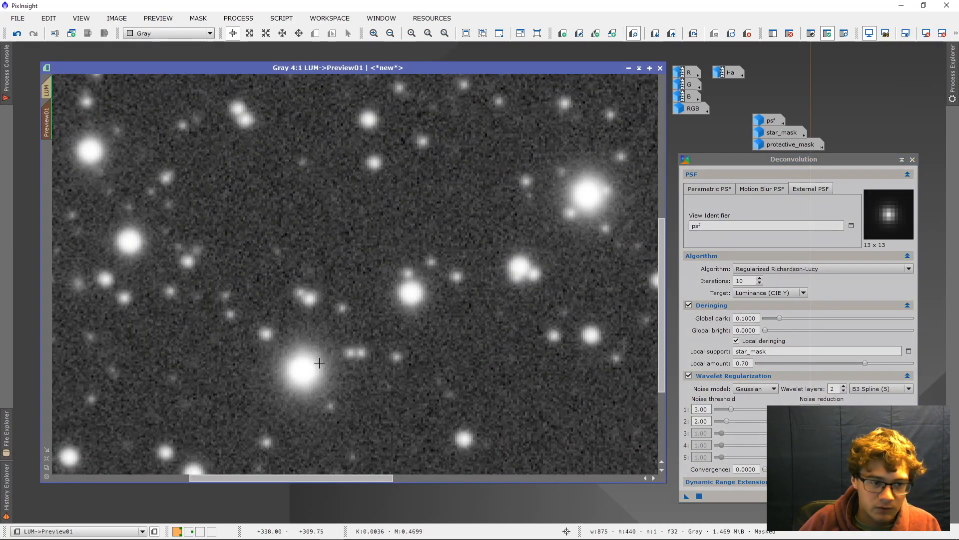
pyautogui.hotkey('ctrl', 'shift', 'z')
pyautogui.hotkey('ctrl', 'shift', 'z')
pyautogui.hotkey('ctrl', 'shift', 'z')
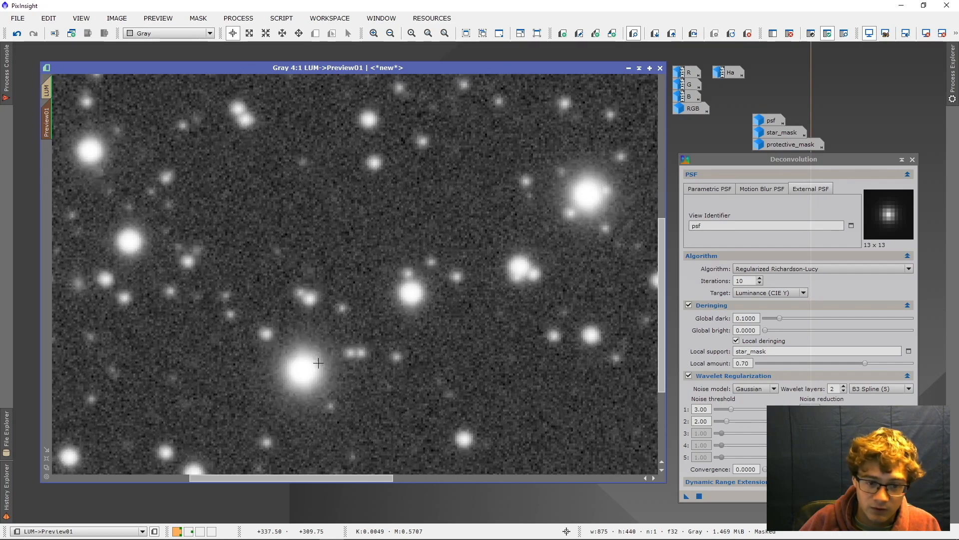
# Set the Deconvolution Global dark value to 0.0050 and rerun the process on the preview
pyautogui.click(782, 322)
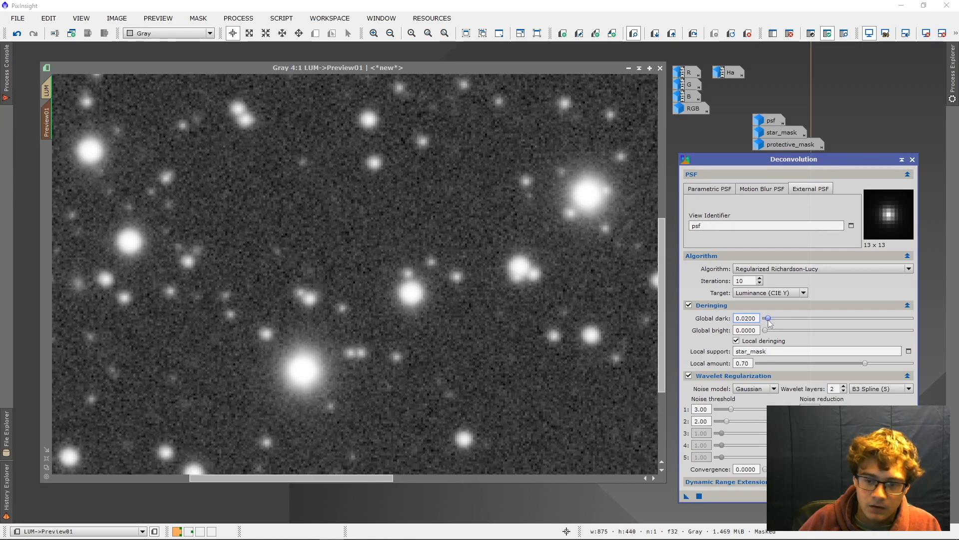
pyautogui.click(699, 496)
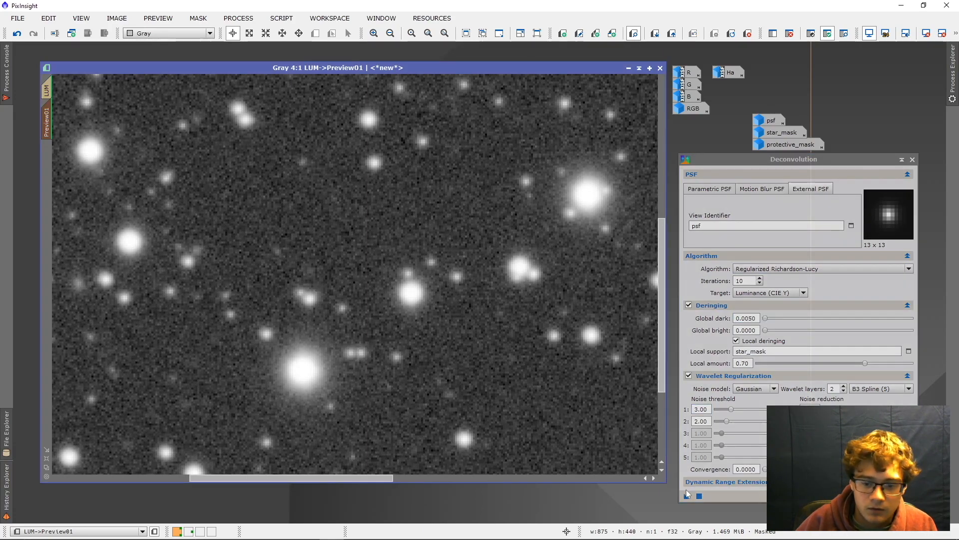
pyautogui.click(699, 496)
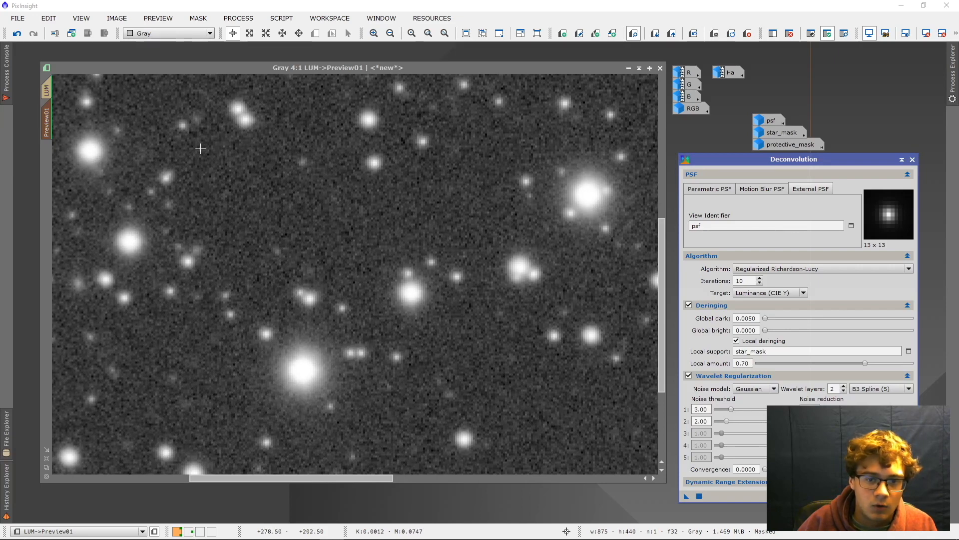
# Set the Deconvolution iterations to 50 and rerun the process on the LUM preview
pyautogui.click(755, 281)
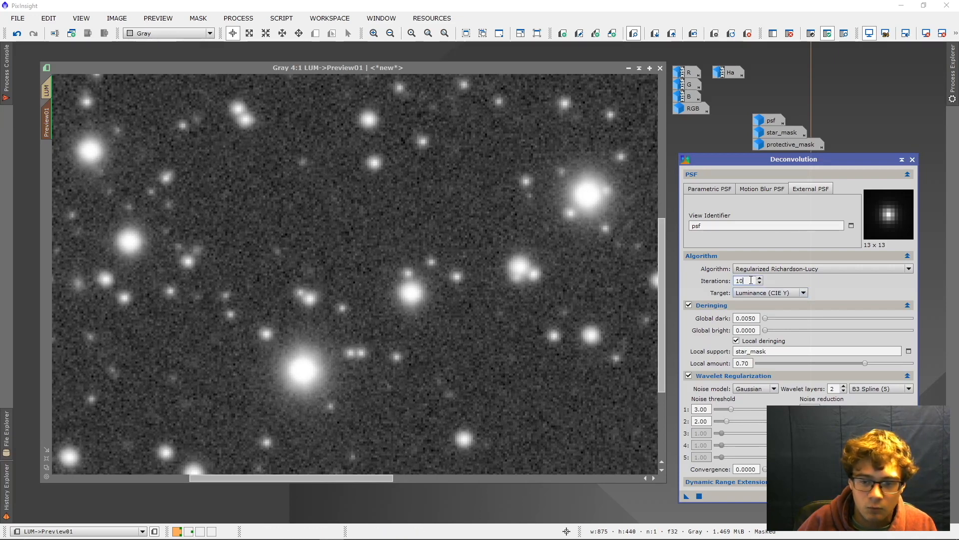
pyautogui.write('50')
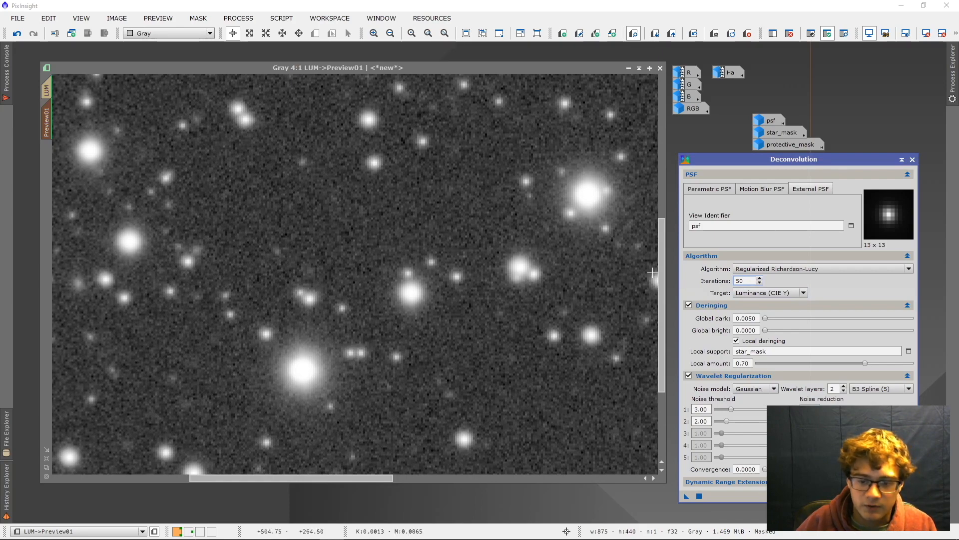
pyautogui.click(297, 69)
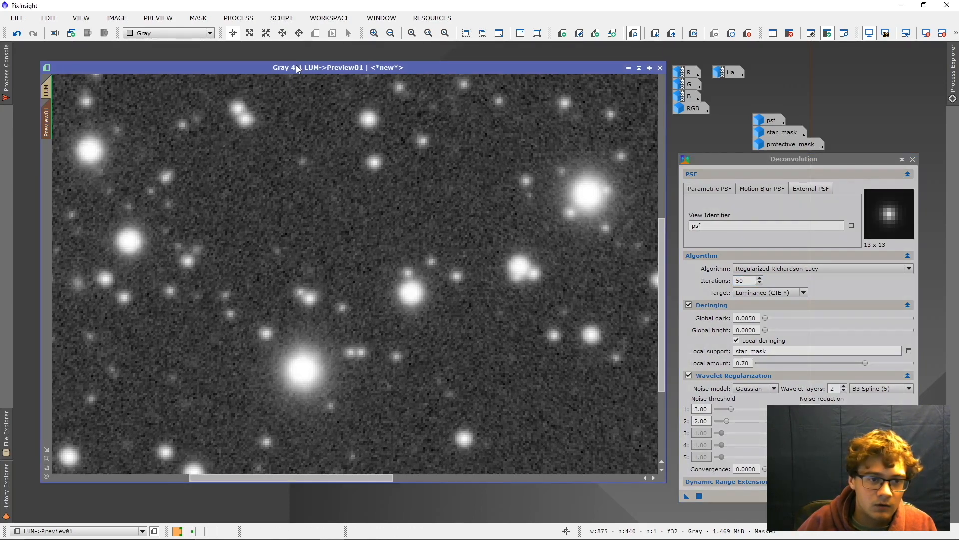
pyautogui.click(699, 496)
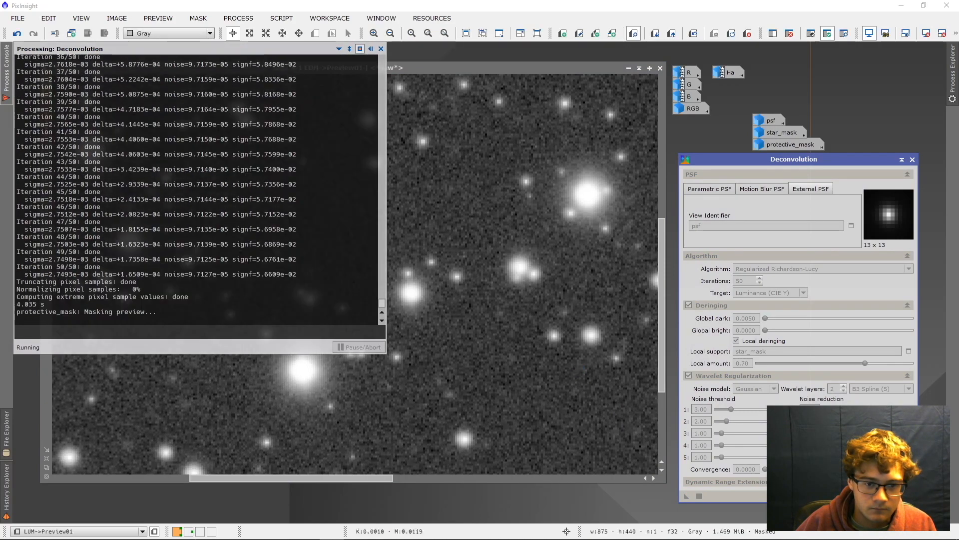
# Compare the preview's stars before and after the 50-iteration Deconvolution at several magnifications up to 7:1
pyautogui.hotkey('ctrl', 'shift', 'z')
pyautogui.hotkey('ctrl', 'shift', 'z')
pyautogui.hotkey('ctrl', 'shift', 'z')
pyautogui.hotkey('ctrl', 'shift', 'z')
pyautogui.hotkey('ctrl', 'shift', 'z')
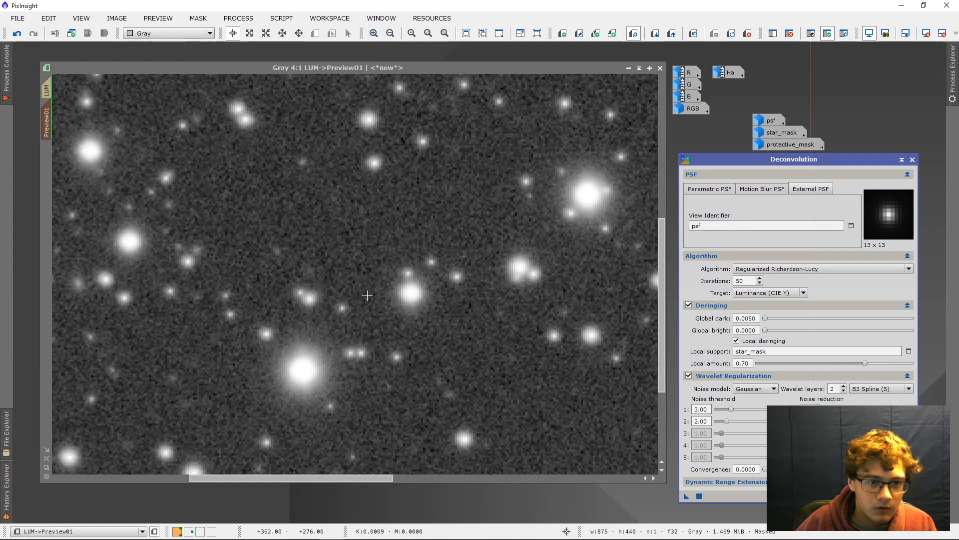
pyautogui.scroll(-2, 379, 289)
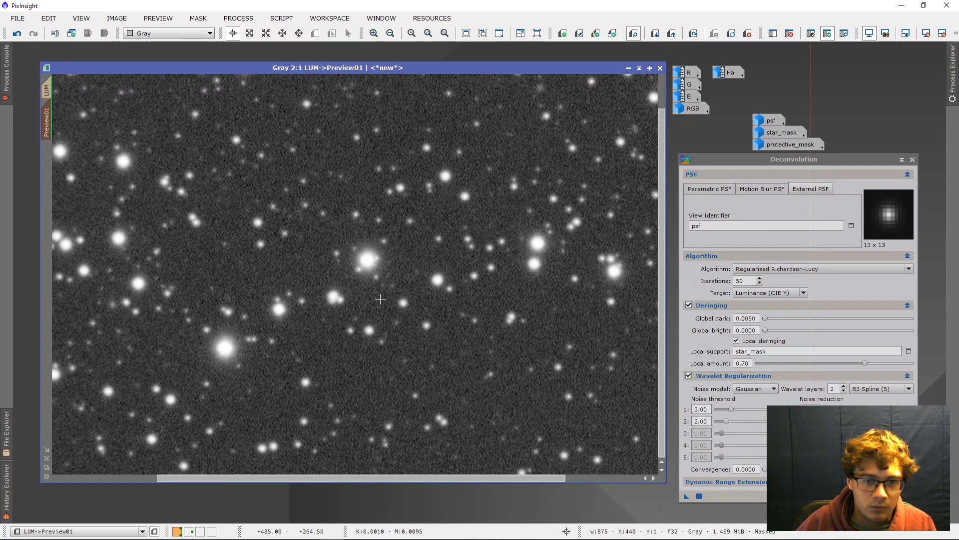
pyautogui.scroll(5, 394, 298)
pyautogui.hotkey('ctrl', 'shift', 'z')
pyautogui.hotkey('ctrl', 'shift', 'z')
pyautogui.hotkey('ctrl', 'shift', 'z')
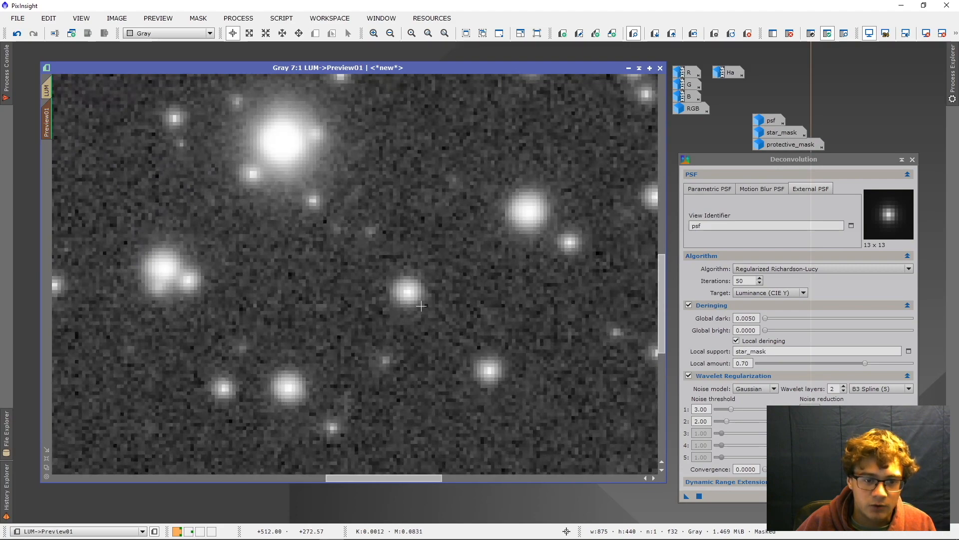
pyautogui.scroll(-6, 409, 299)
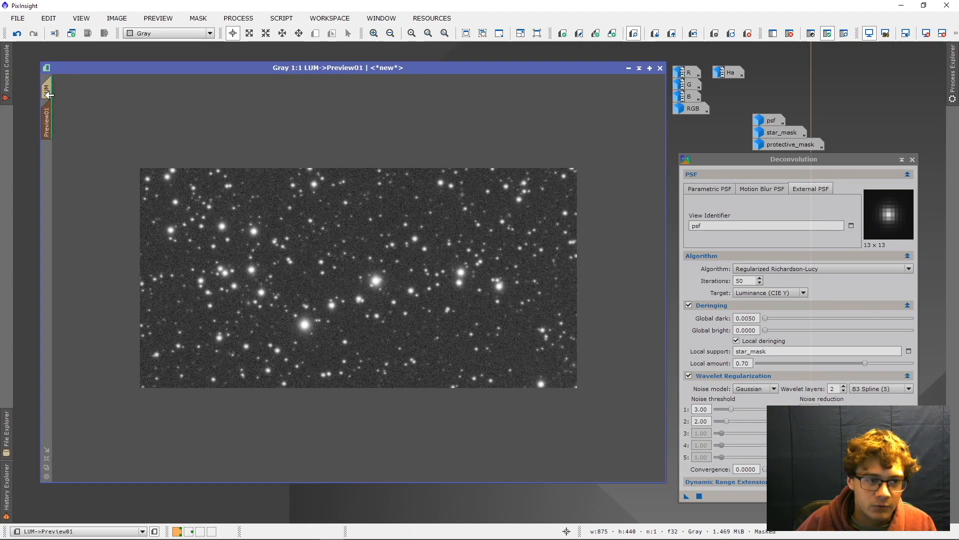
# Delete the preview from LUM and run Deconvolution with 50 iterations on the full image
pyautogui.rightClick(46, 120)
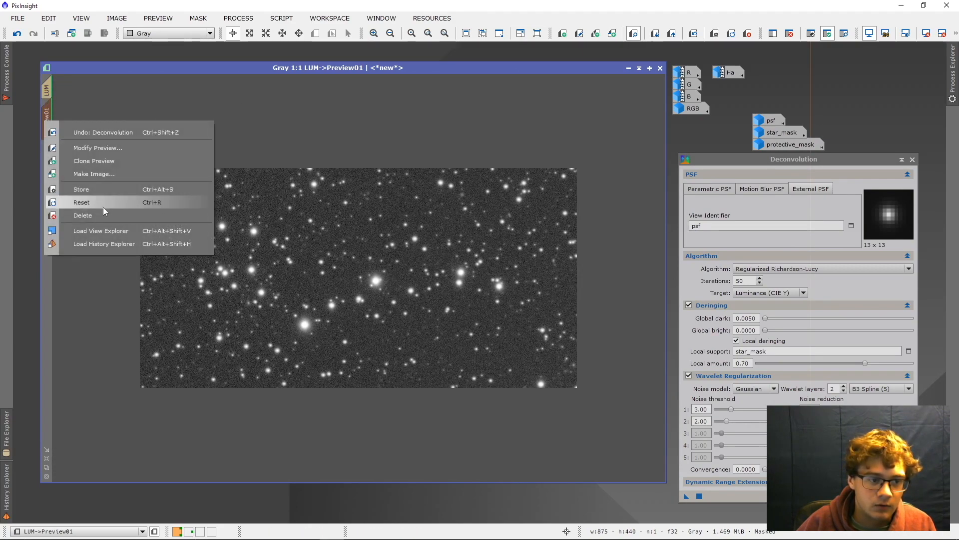
pyautogui.click(103, 215)
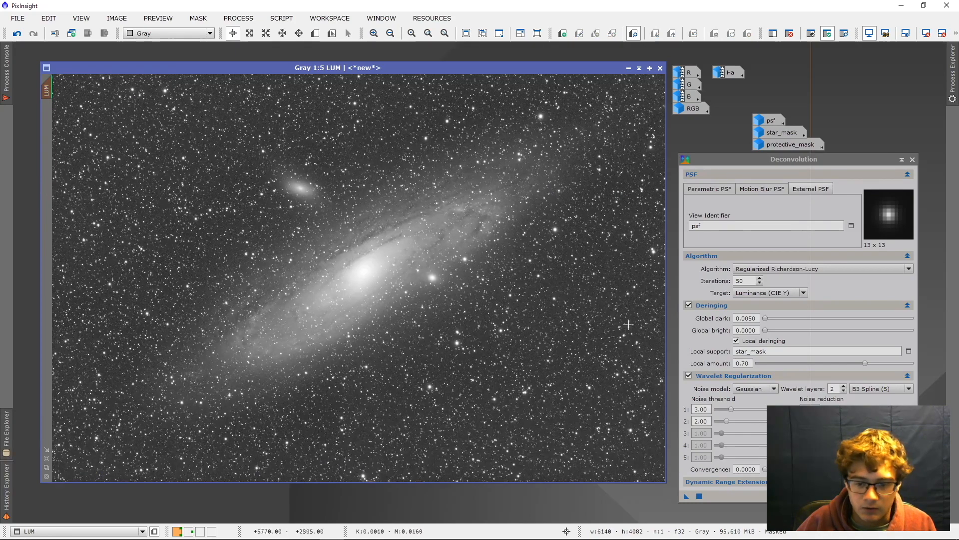
pyautogui.click(700, 497)
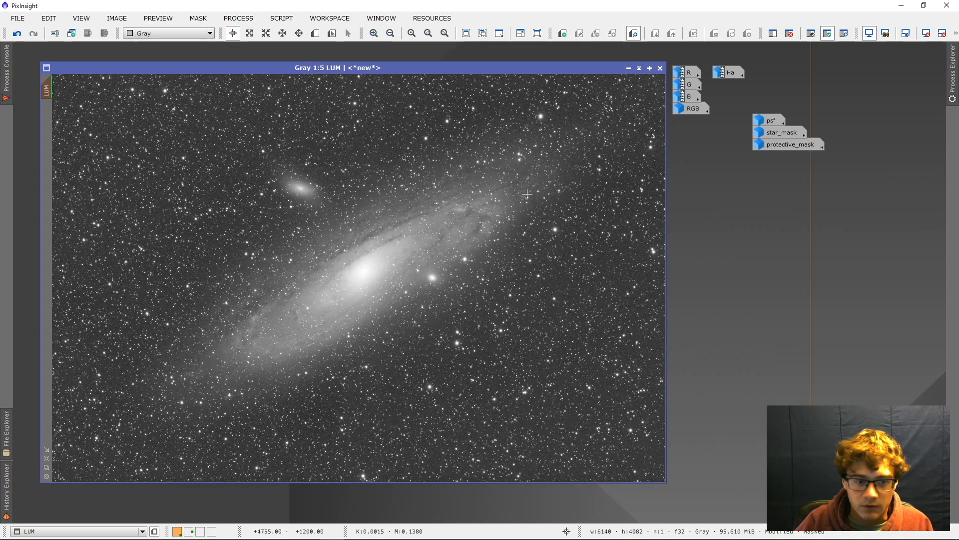
# Open the NoiseXTerminator process beside the LUM image and set its Denoise amount to 0.70
pyautogui.click(238, 18)
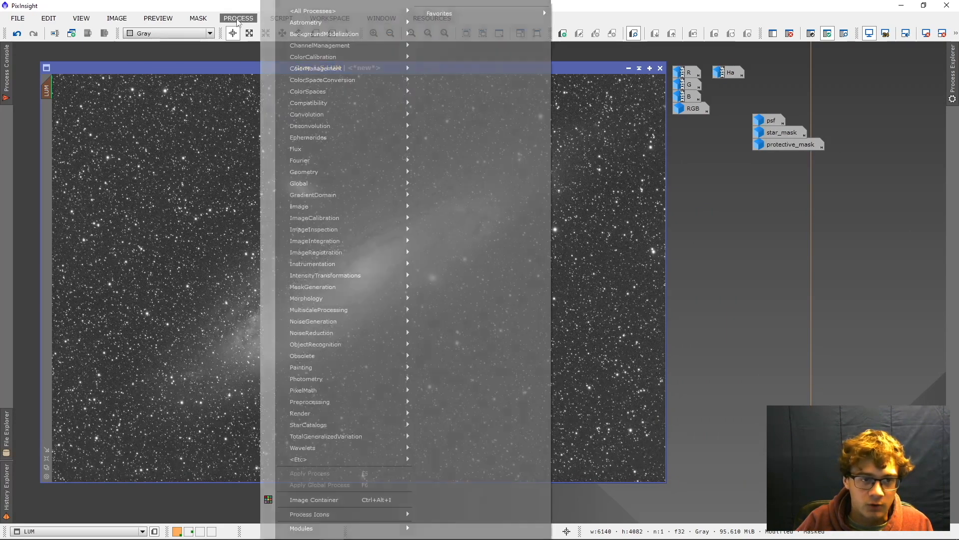
pyautogui.click(239, 23)
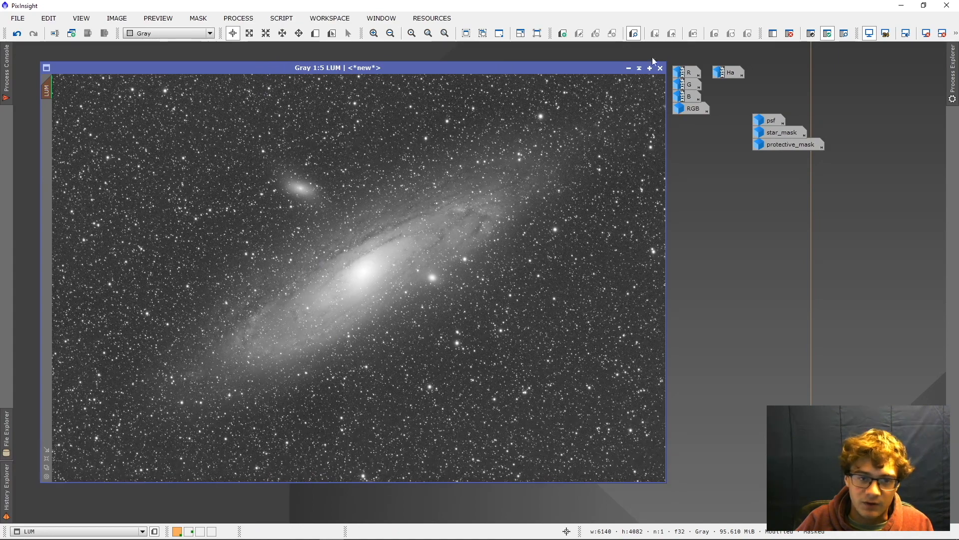
pyautogui.click(238, 18)
pyautogui.moveTo(328, 11)
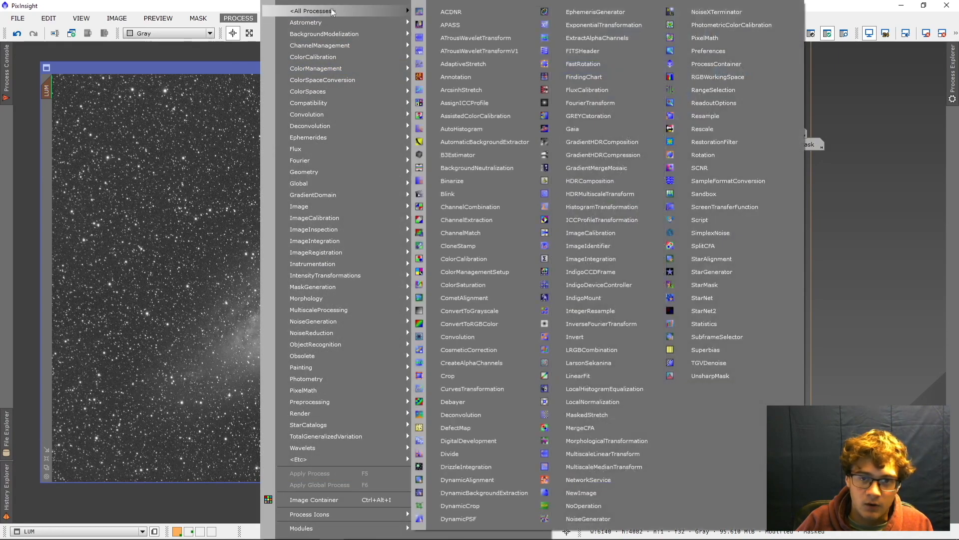
pyautogui.click(737, 13)
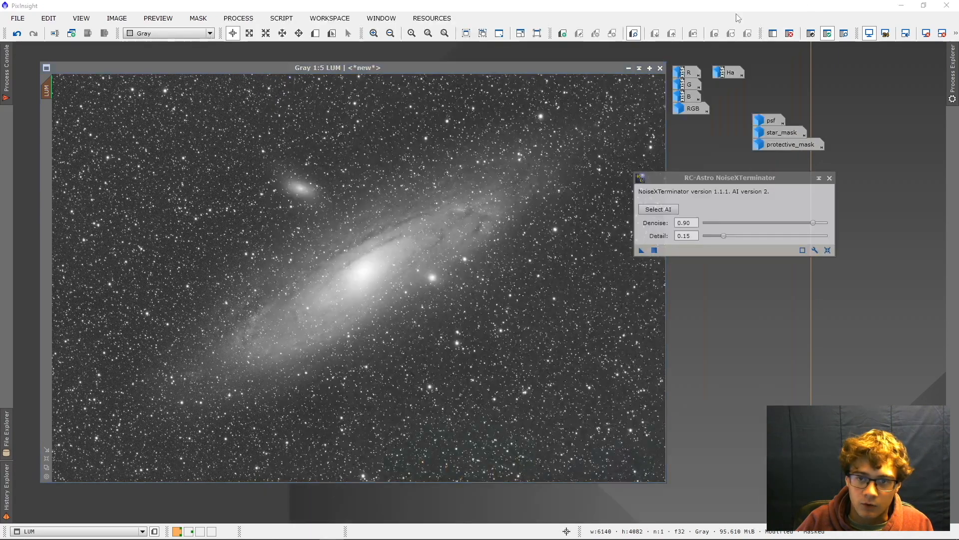
pyautogui.moveTo(748, 179); pyautogui.dragTo(808, 193)
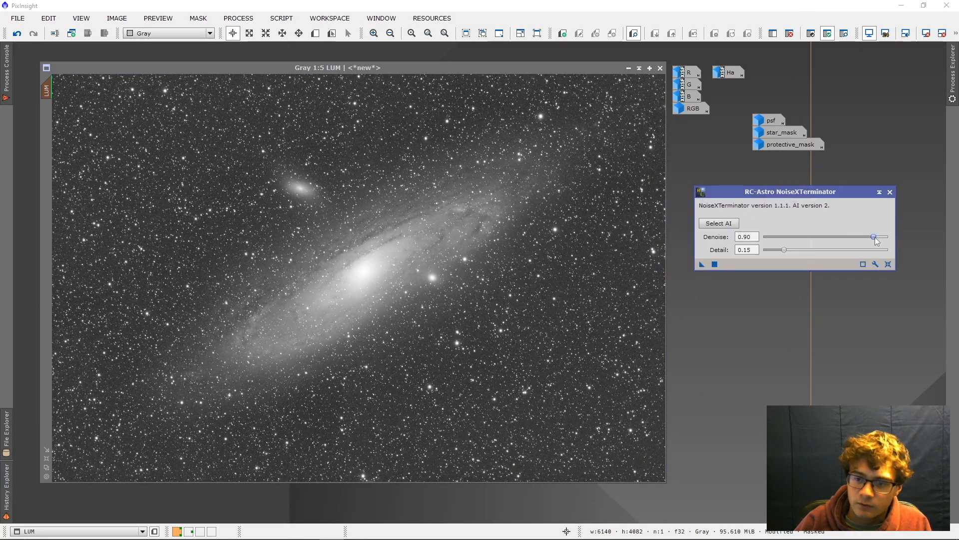
pyautogui.moveTo(875, 241); pyautogui.dragTo(852, 240)
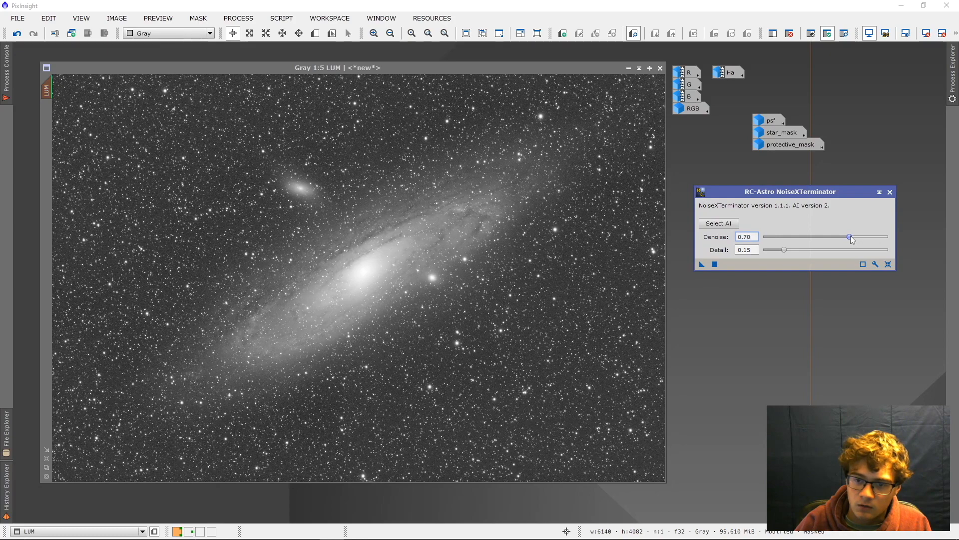
# Remove the mask from LUM and run NoiseXTerminator on the unmasked image
pyautogui.click(714, 264)
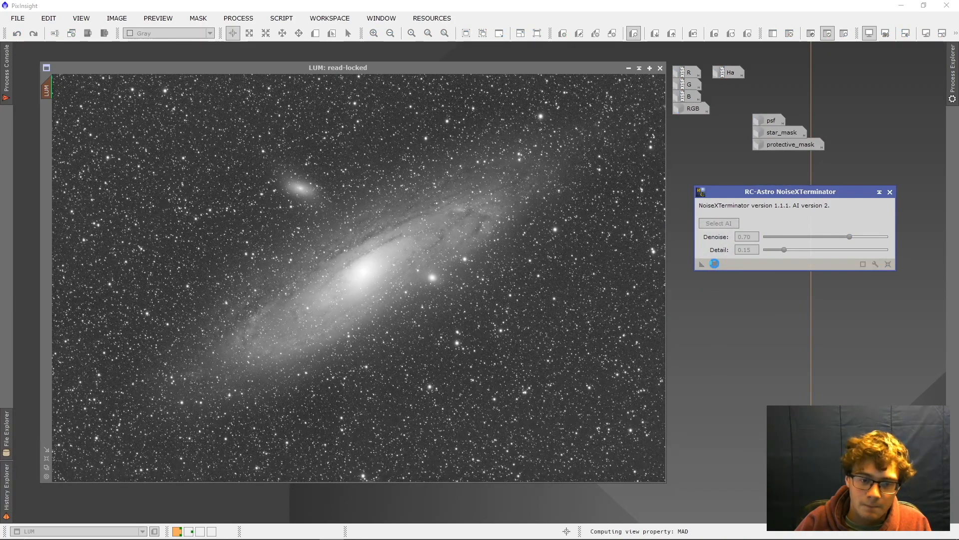
pyautogui.click(791, 34)
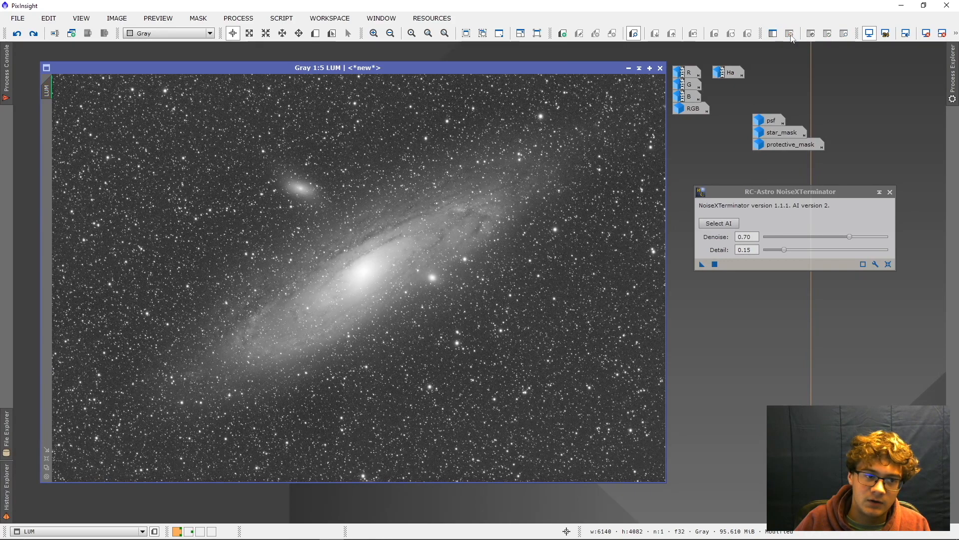
pyautogui.click(715, 264)
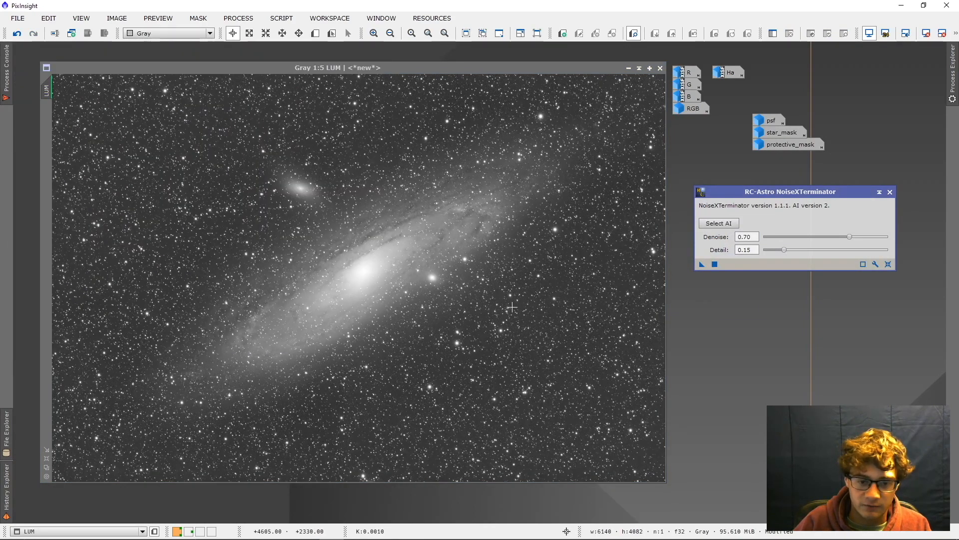
# Inspect LUM's star field at 2:1 and compare it before and after the noise reduction
pyautogui.scroll(5, 512, 305)
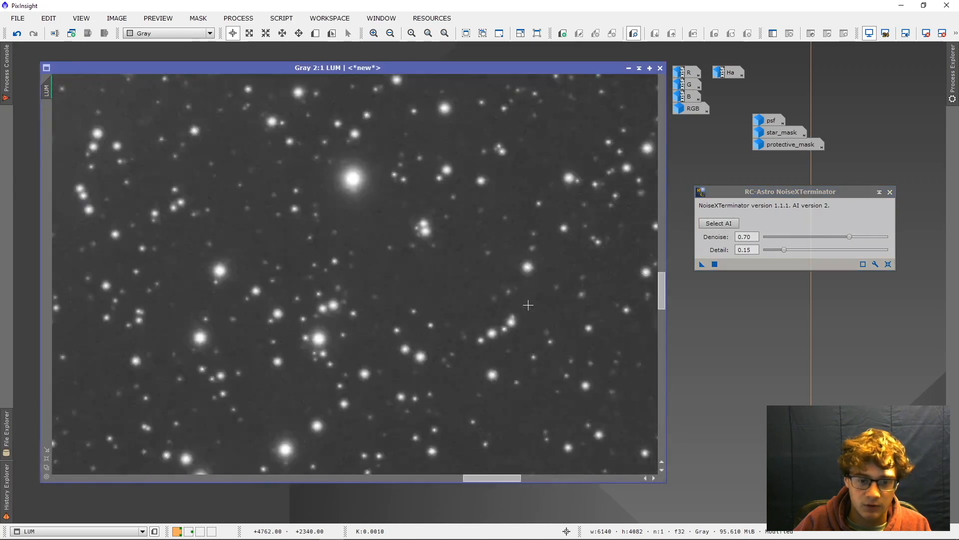
pyautogui.click(23, 34)
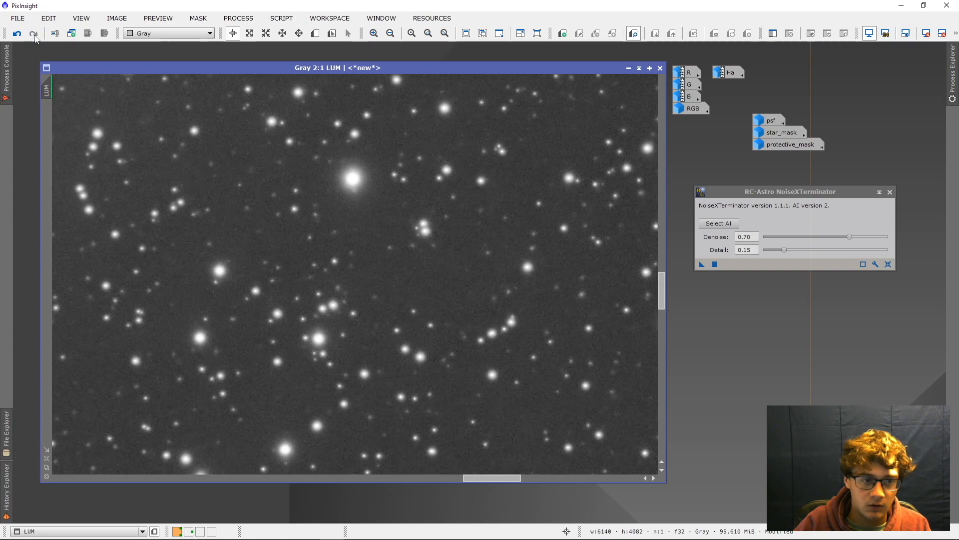
pyautogui.click(34, 36)
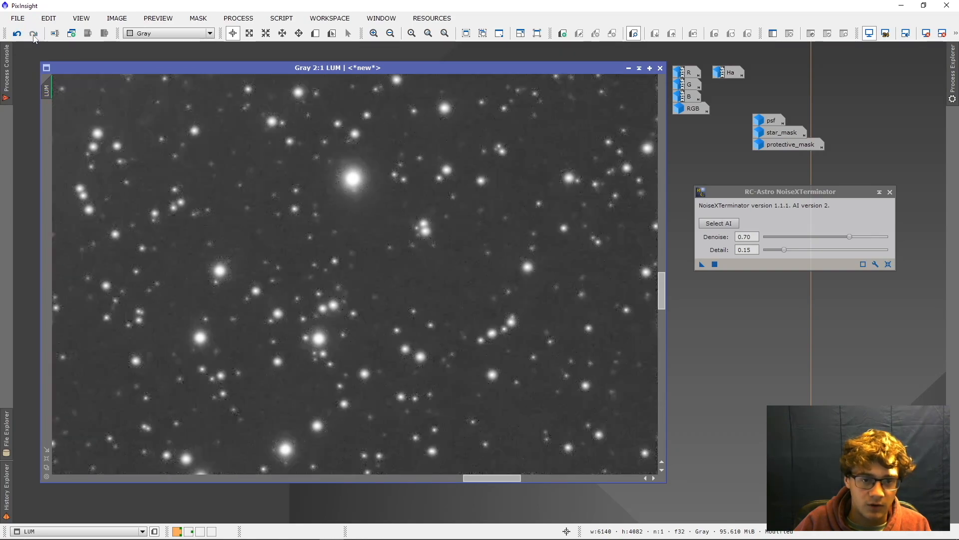
pyautogui.click(25, 36)
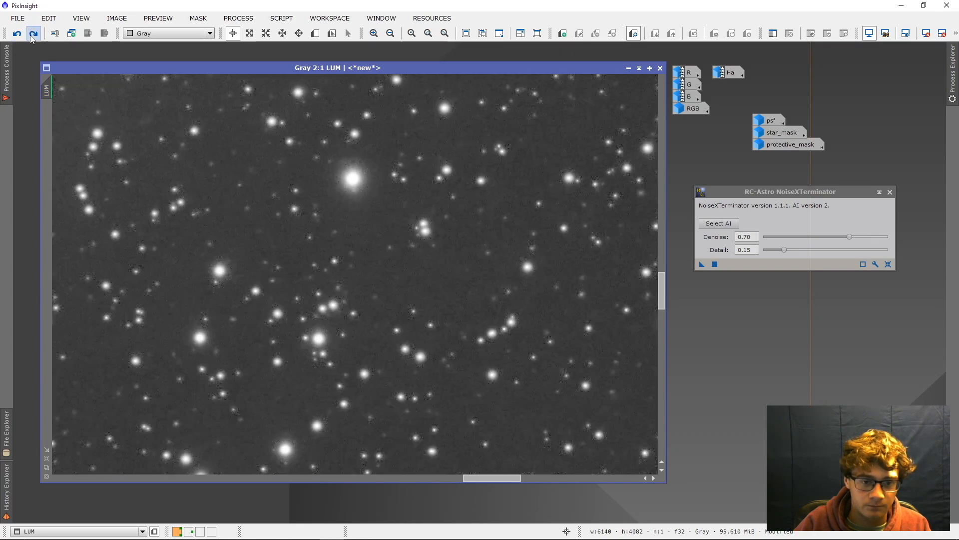
pyautogui.scroll(-5, 342, 286)
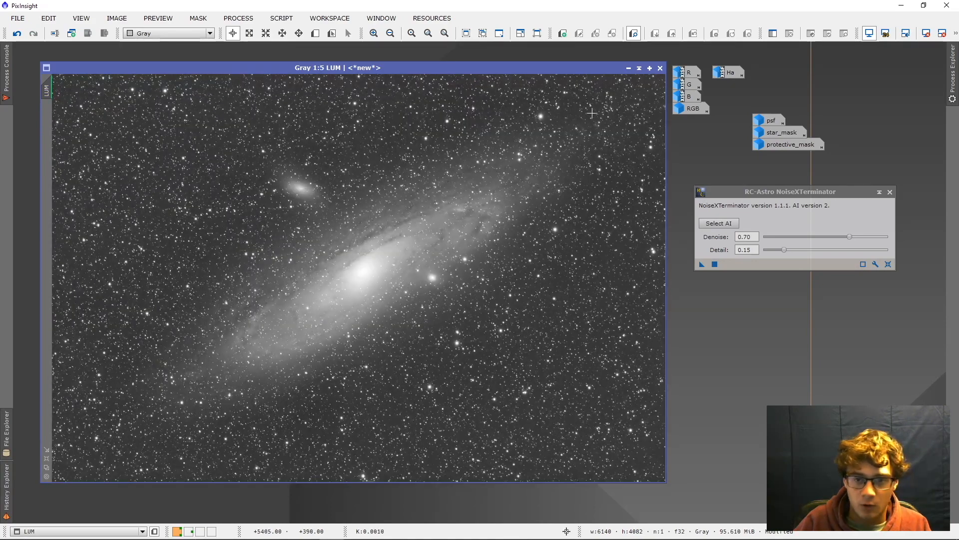
# Iconize LUM beneath the other channel icons, restore the RGB image, and run NoiseXTerminator on it with Denoise 0.70
pyautogui.click(629, 71)
pyautogui.doubleClick(687, 108)
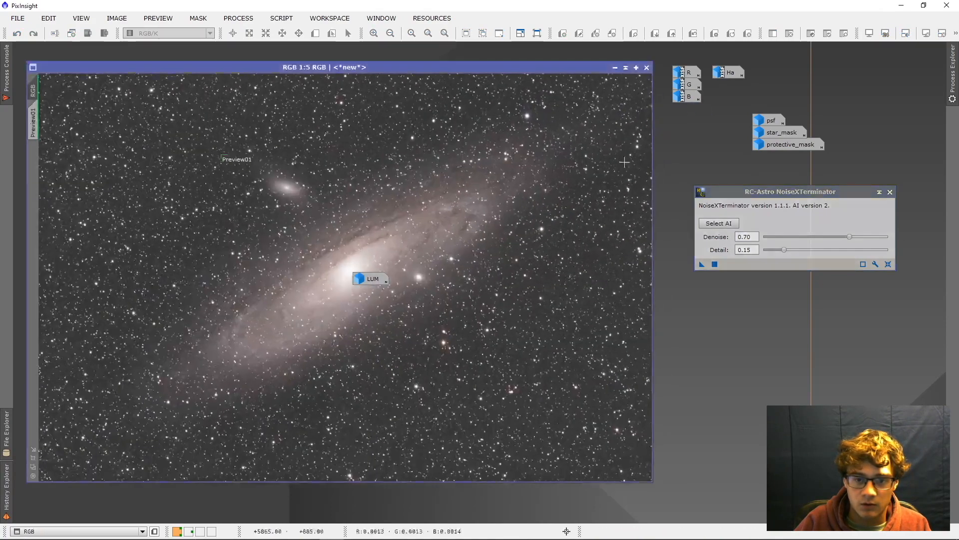
pyautogui.moveTo(371, 279); pyautogui.dragTo(691, 136)
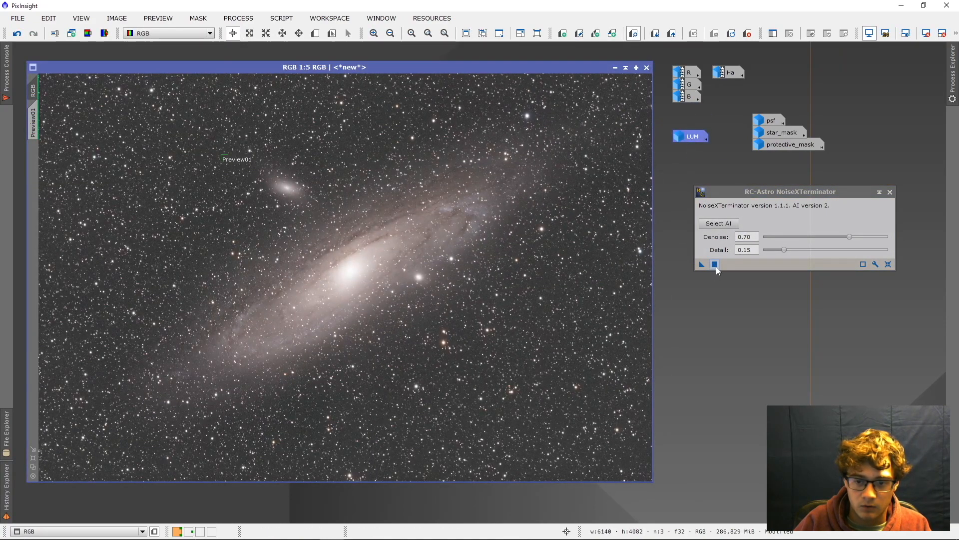
pyautogui.click(715, 265)
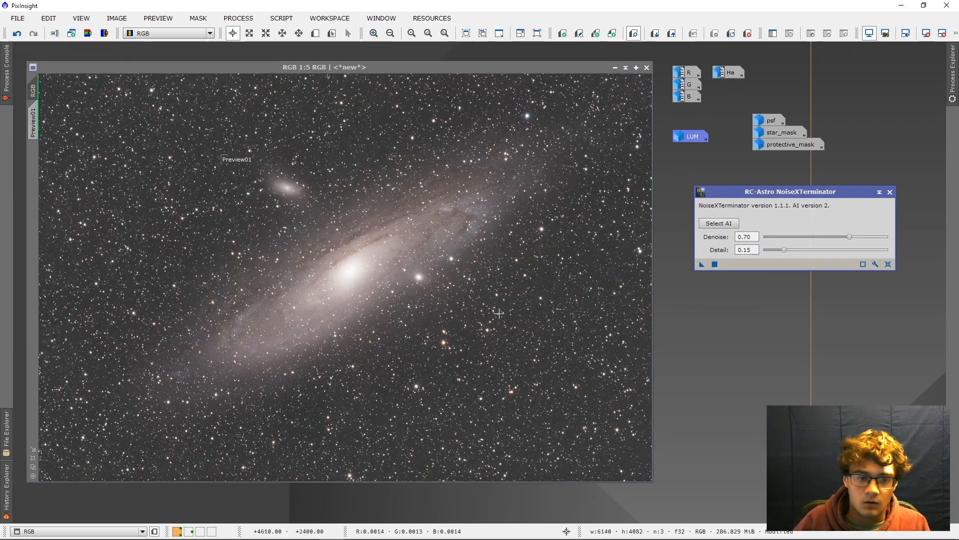
# Inspect the RGB star field at 3:1 and compare it before and after the noise reduction
pyautogui.scroll(7, 496, 314)
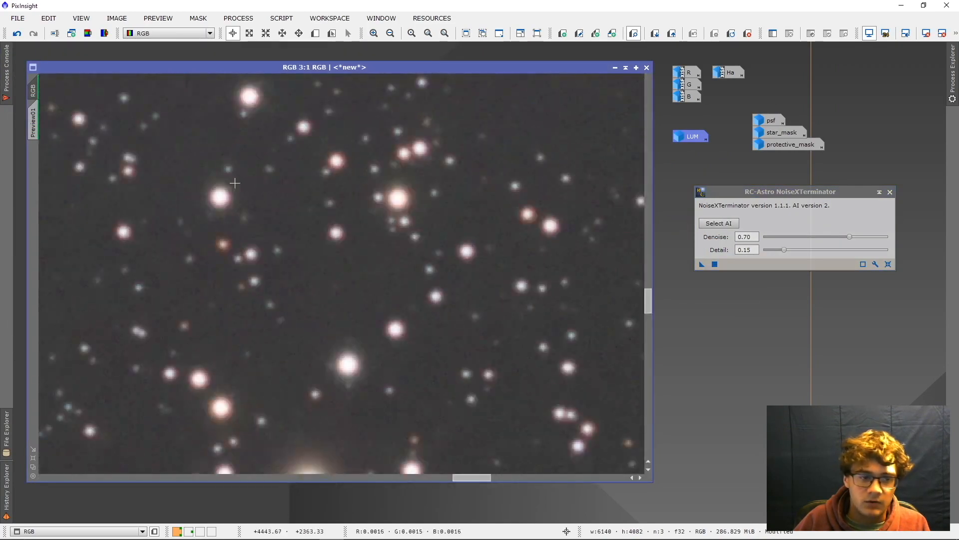
pyautogui.click(16, 35)
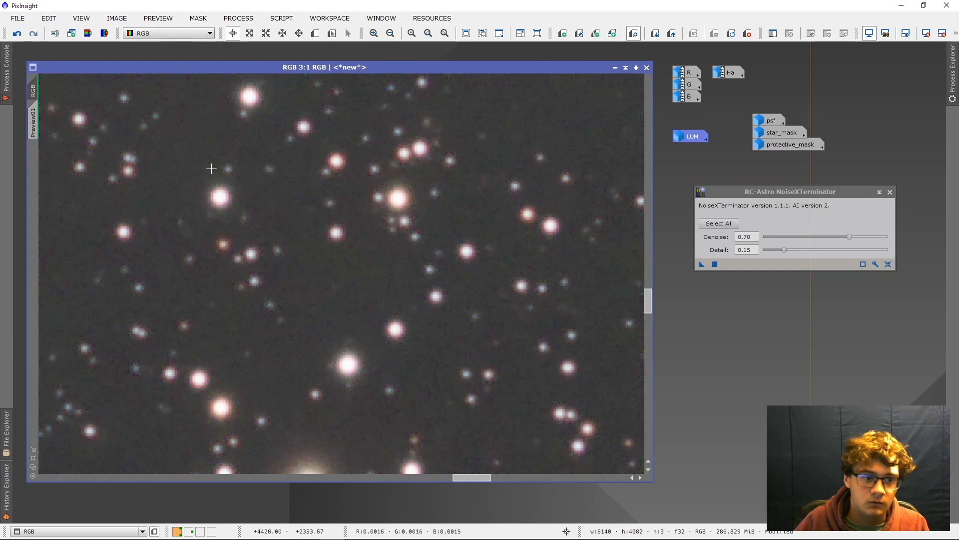
pyautogui.scroll(-7, 214, 167)
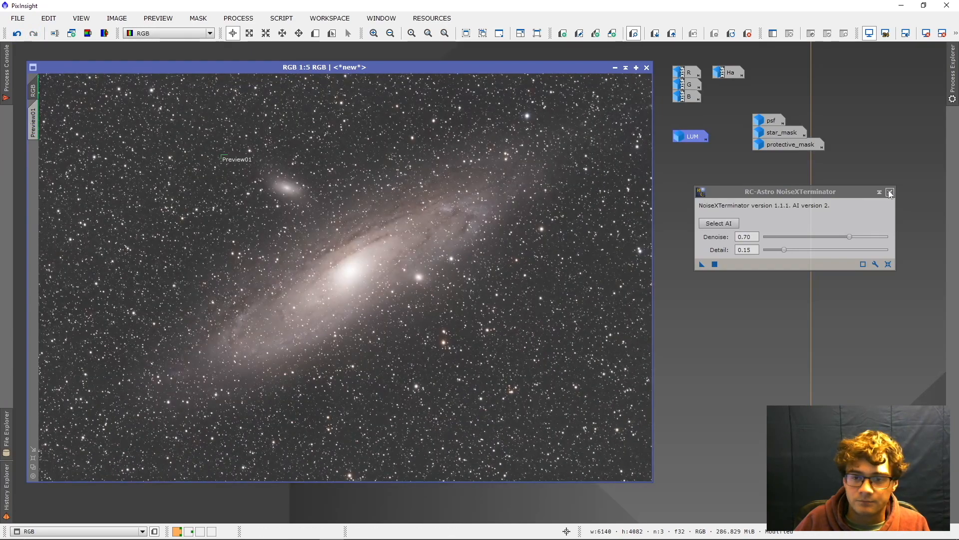
# Iconize RGB, restore the Ha image, and run NoiseXTerminator on it with Denoise 0.90
pyautogui.click(615, 68)
pyautogui.doubleClick(730, 74)
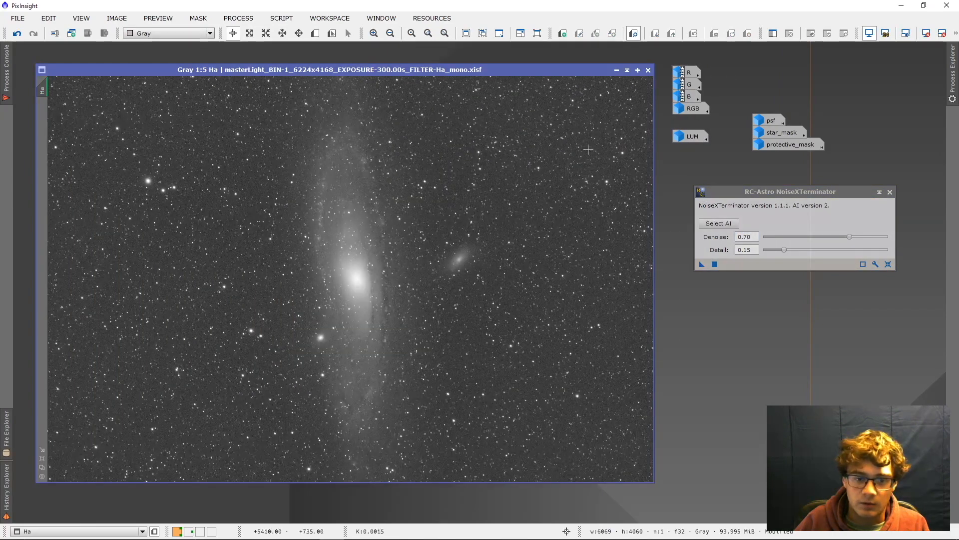
pyautogui.scroll(3, 548, 249)
pyautogui.moveTo(850, 236); pyautogui.dragTo(875, 235)
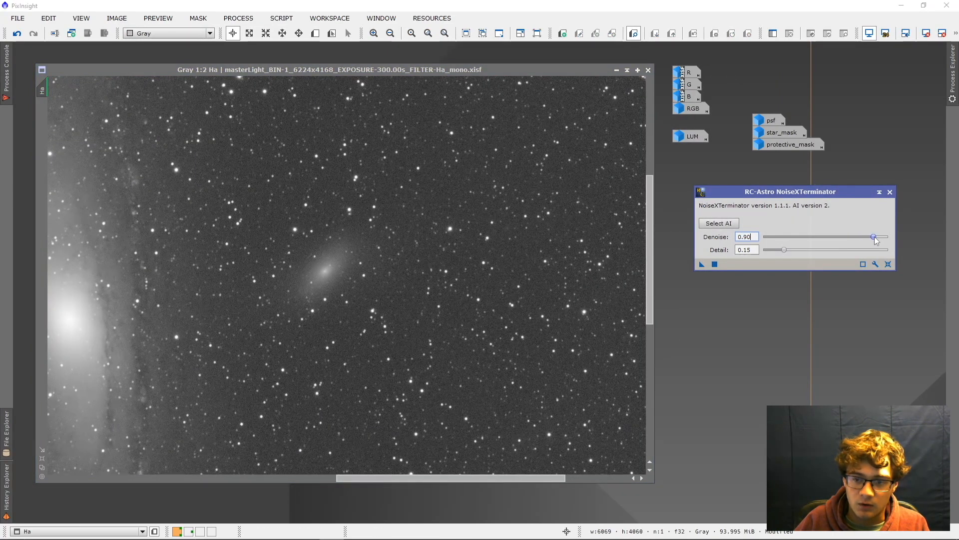
pyautogui.scroll(-3, 324, 316)
pyautogui.scroll(2, 327, 315)
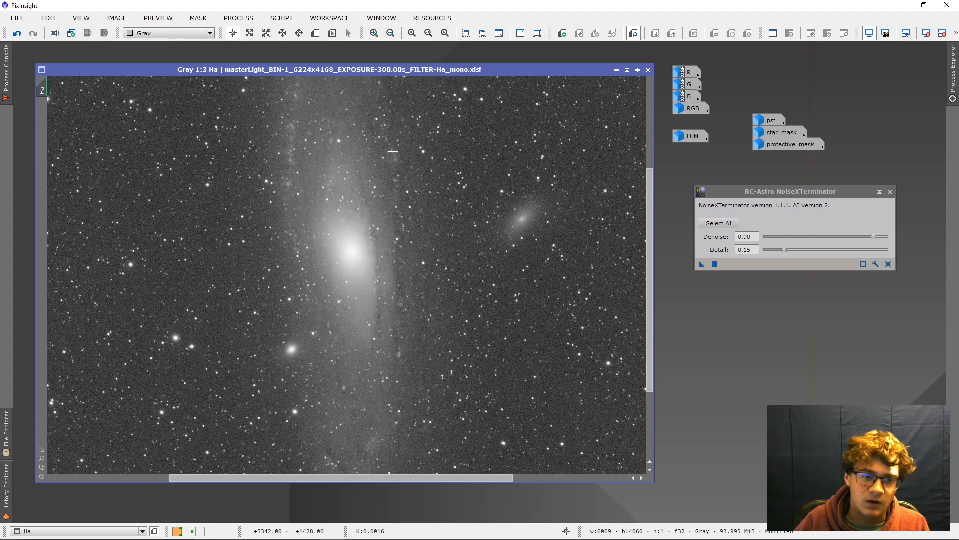
pyautogui.scroll(-2, 302, 197)
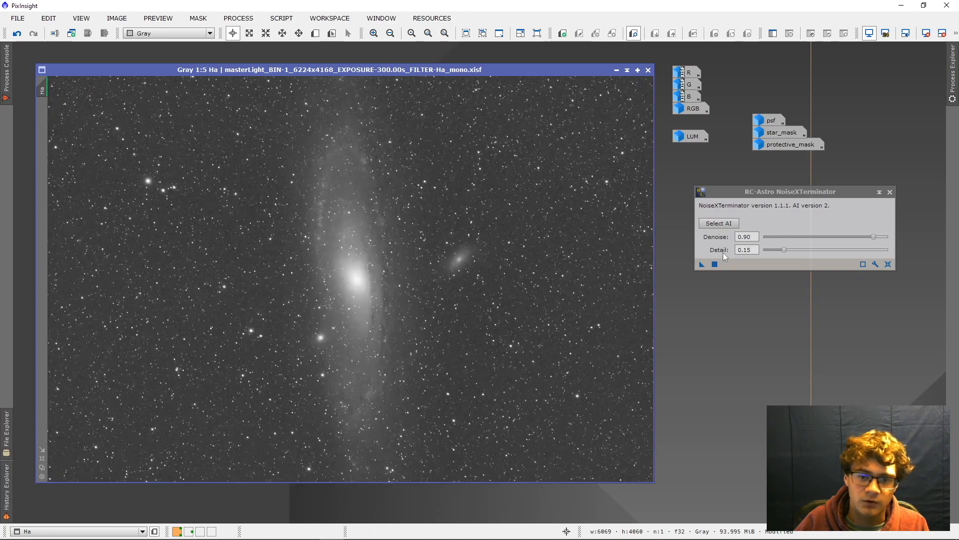
pyautogui.click(714, 264)
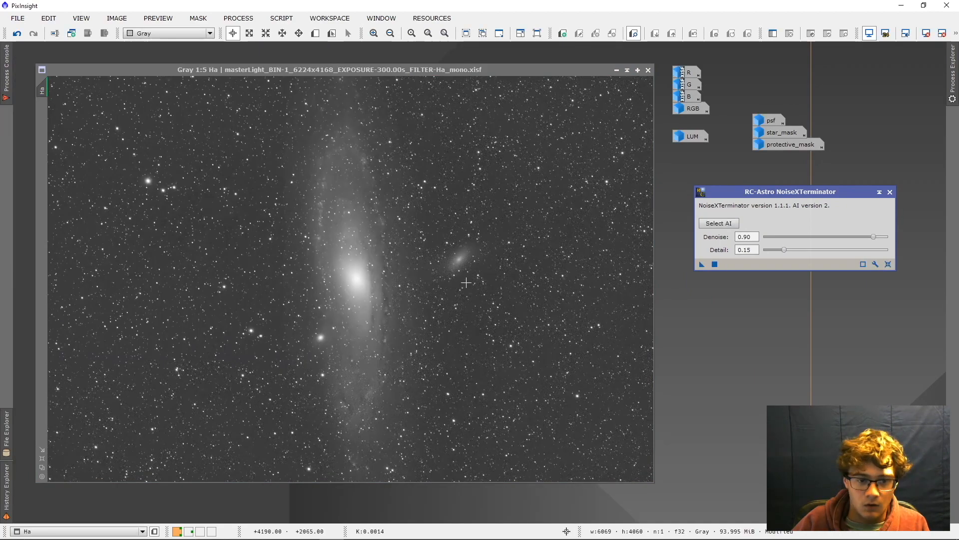
# Inspect Ha's star field up close and compare it before and after the noise reduction
pyautogui.scroll(5, 415, 280)
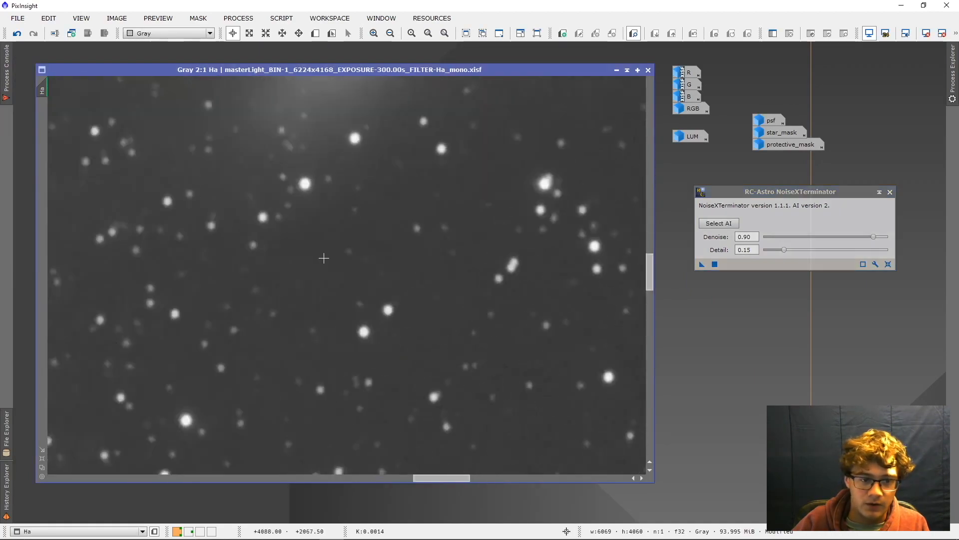
pyautogui.scroll(2, 324, 258)
pyautogui.click(18, 34)
pyautogui.click(34, 35)
pyautogui.scroll(-8, 353, 285)
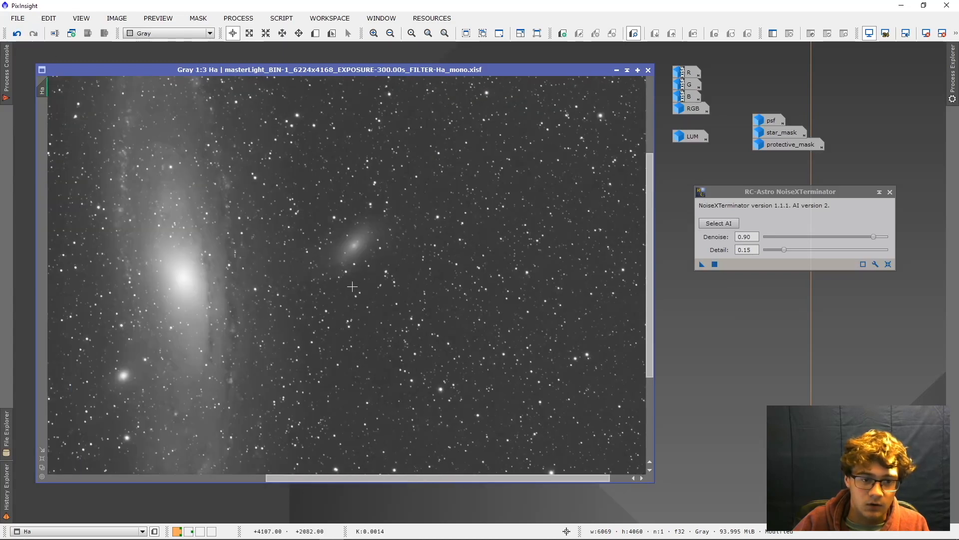
pyautogui.scroll(1, 352, 284)
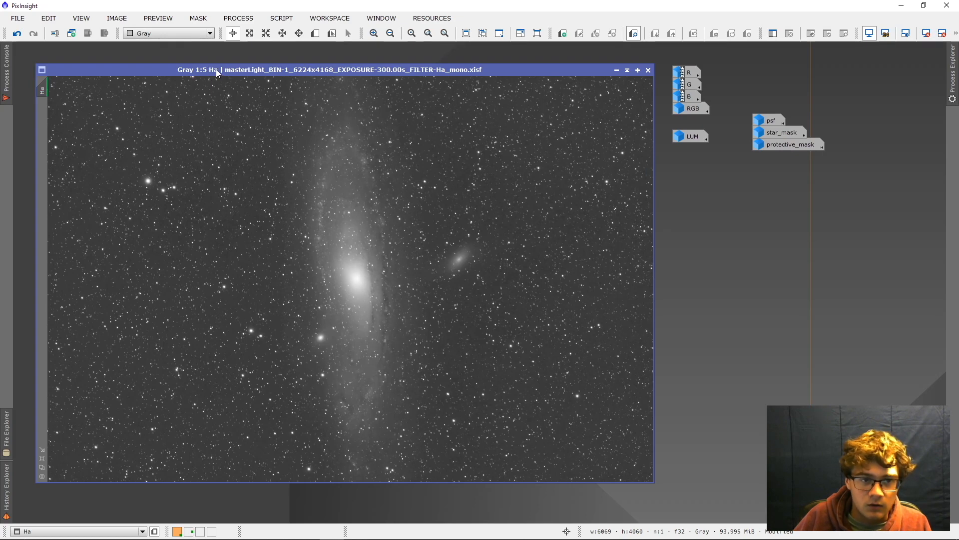
# Clear Ha's screen stretch and apply a first HistogramTransformation midtones stretch using the real-time preview
pyautogui.click(952, 80)
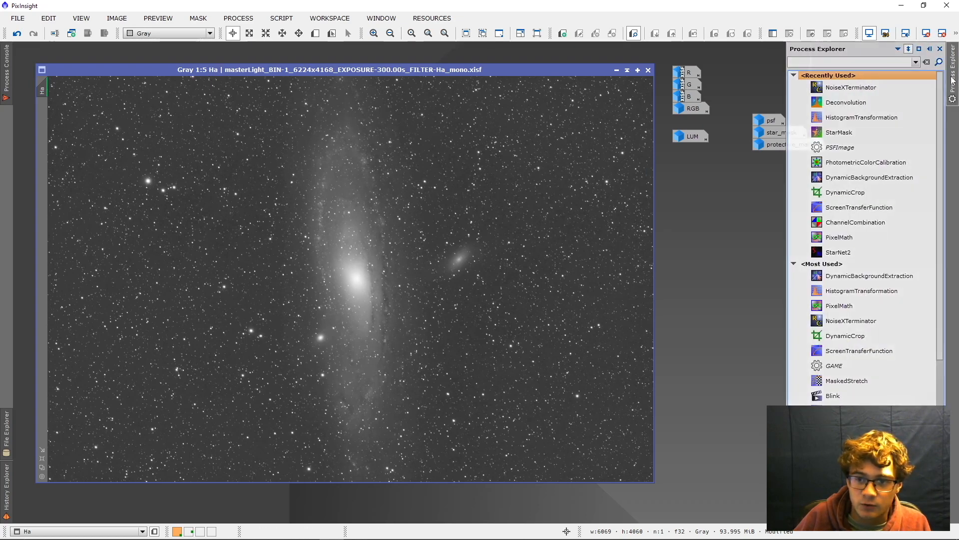
pyautogui.doubleClick(849, 178)
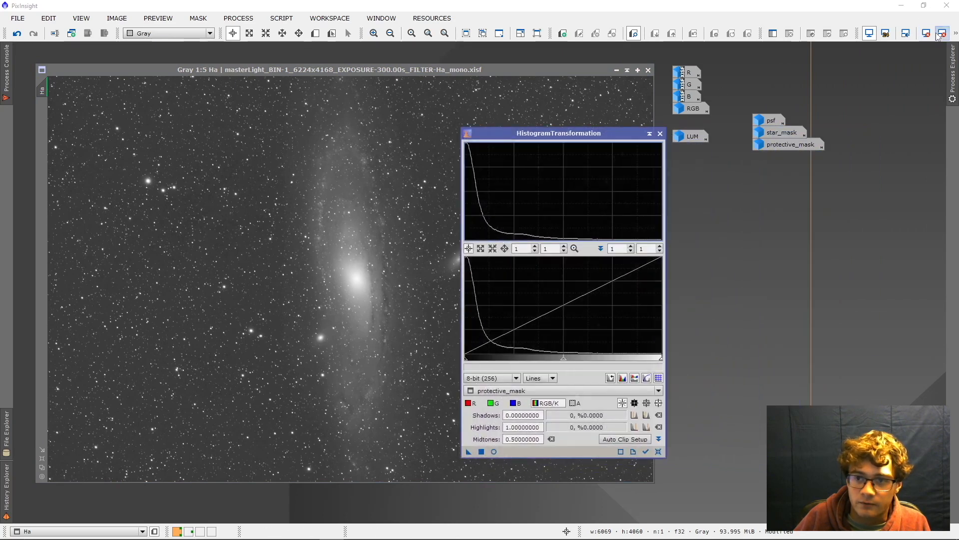
pyautogui.click(941, 34)
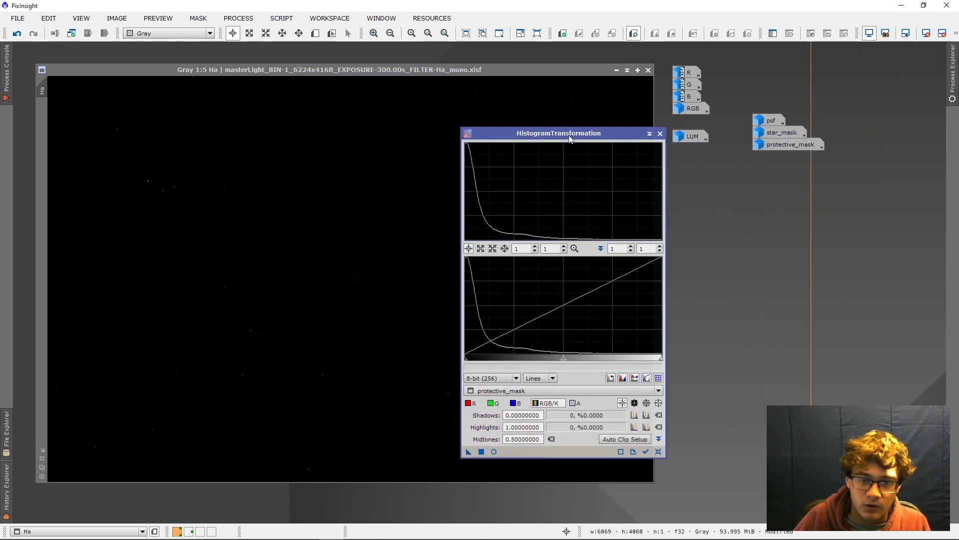
pyautogui.moveTo(569, 139); pyautogui.dragTo(791, 164)
pyautogui.click(717, 482)
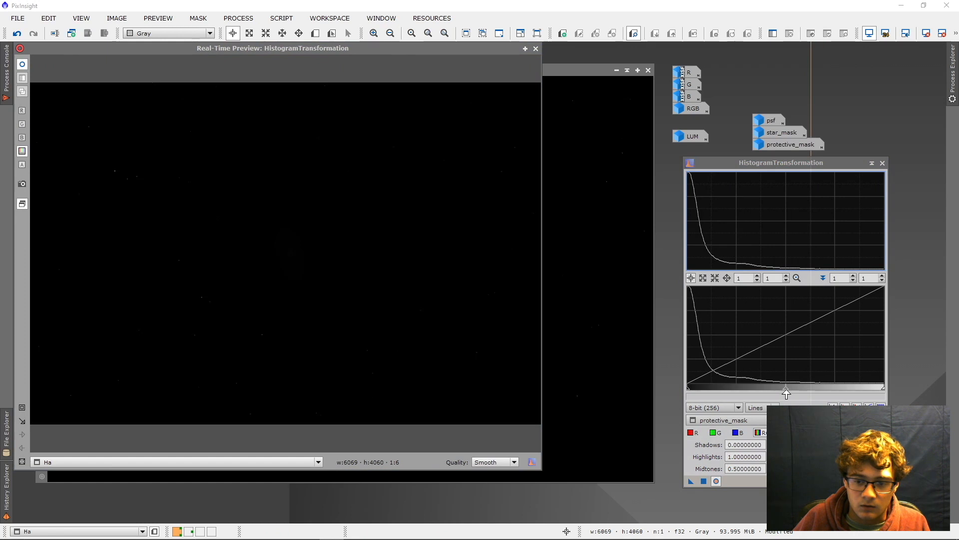
pyautogui.moveTo(787, 392); pyautogui.dragTo(696, 392)
pyautogui.click(704, 481)
# Stretch Ha again with HistogramTransformation at Shadows 0.02625533 and Midtones 0.01482980, and close the preview and the process
pyautogui.moveTo(788, 390); pyautogui.dragTo(725, 383)
pyautogui.scroll(2, 687, 379)
pyautogui.moveTo(829, 386); pyautogui.dragTo(760, 380)
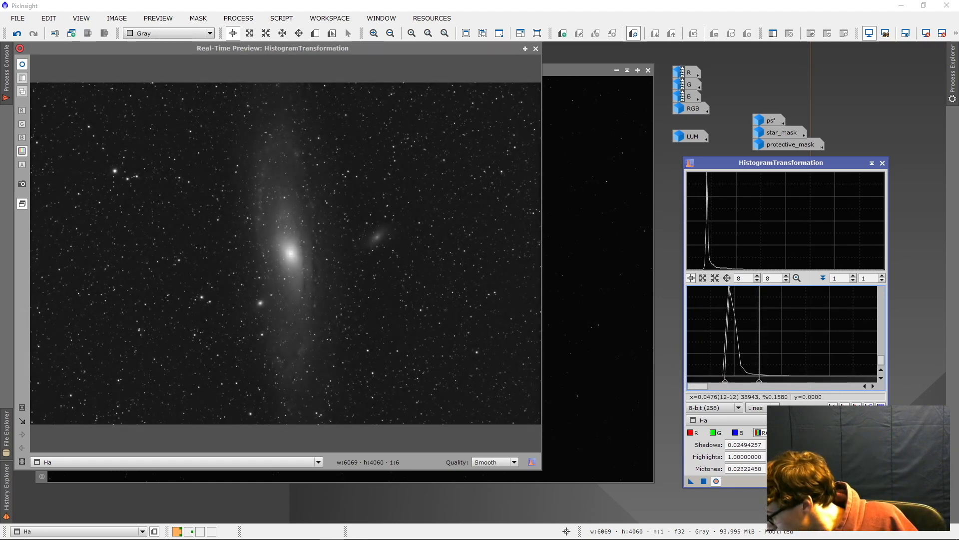
pyautogui.moveTo(759, 381)
pyautogui.mouseDown()
pyautogui.moveTo(727, 383)
pyautogui.moveTo(748, 383)
pyautogui.mouseUp()
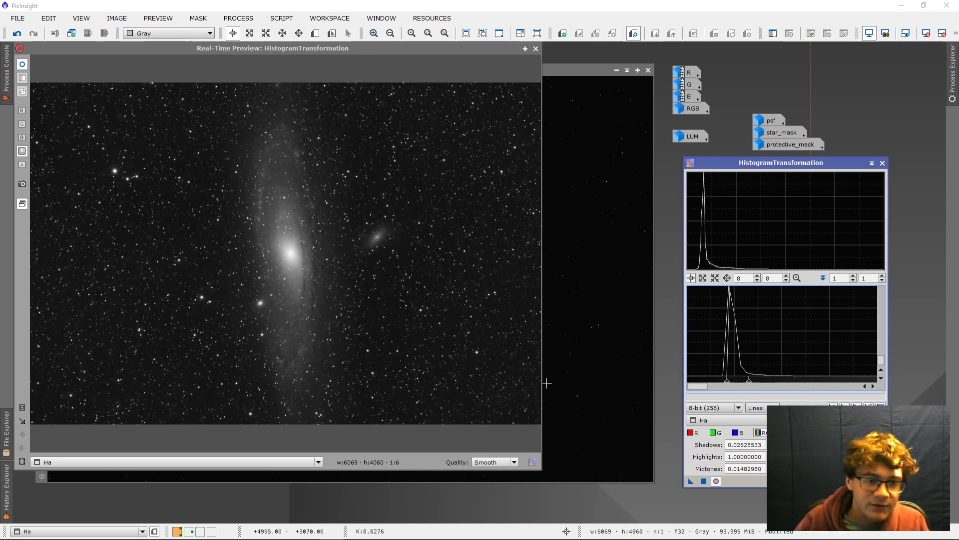
pyautogui.click(703, 481)
pyautogui.click(536, 49)
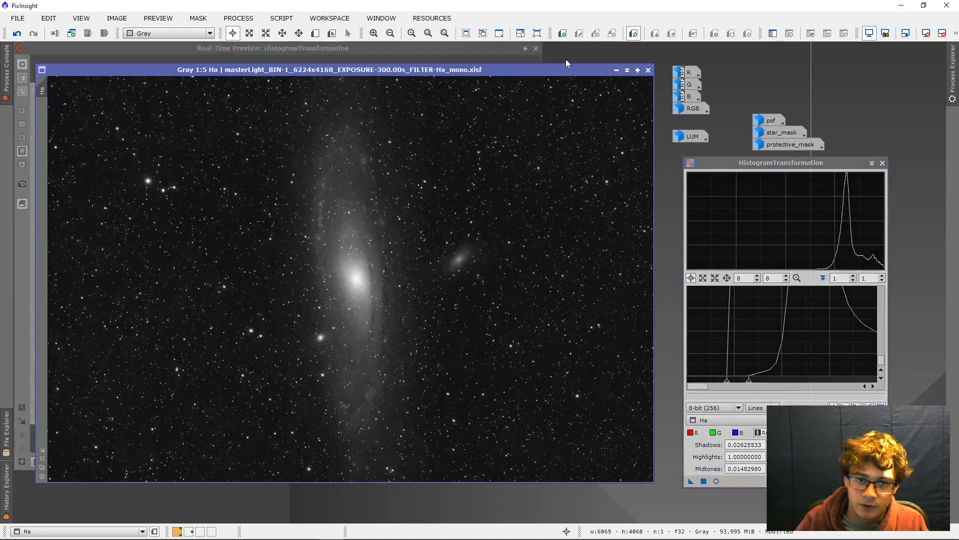
pyautogui.click(882, 163)
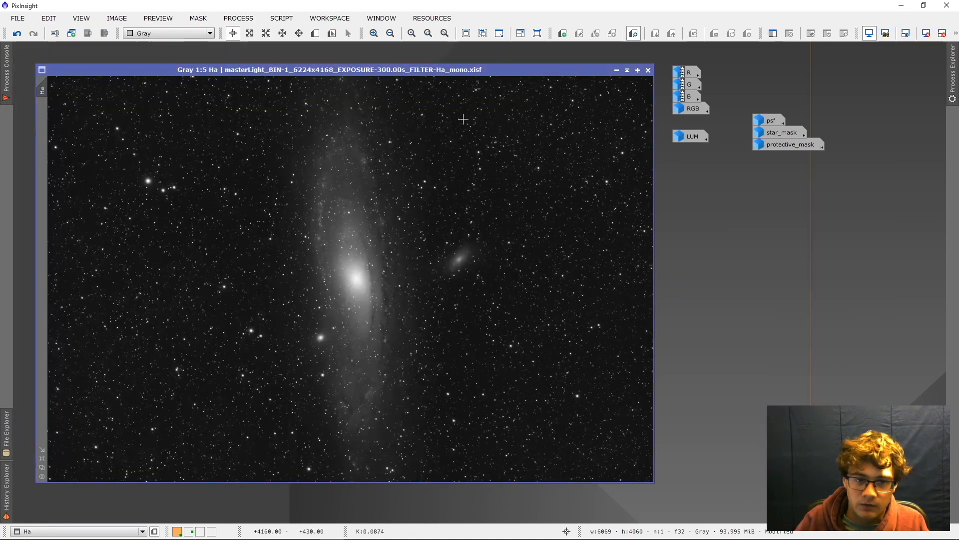
# Iconize Ha, restore the LUM image, and clear its screen stretch
pyautogui.moveTo(437, 70); pyautogui.dragTo(441, 71)
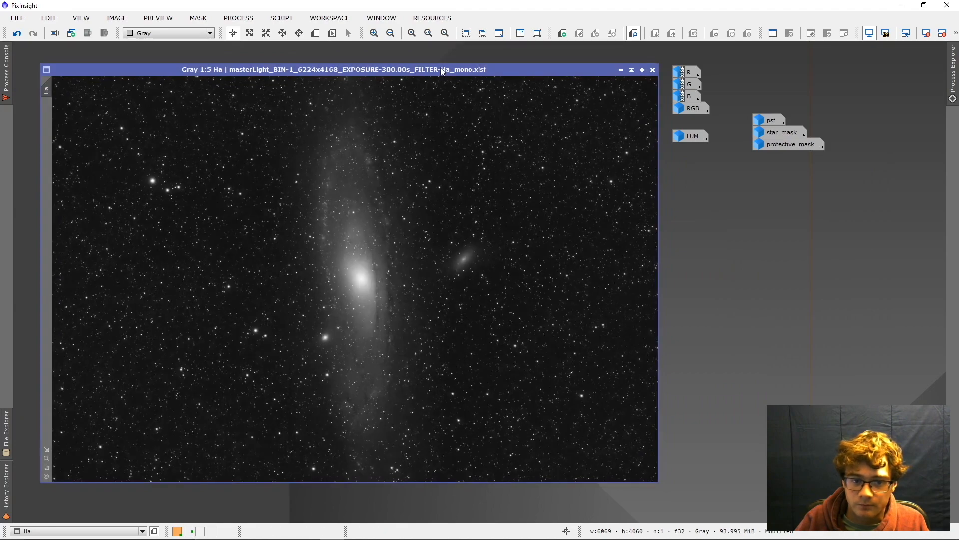
pyautogui.click(621, 70)
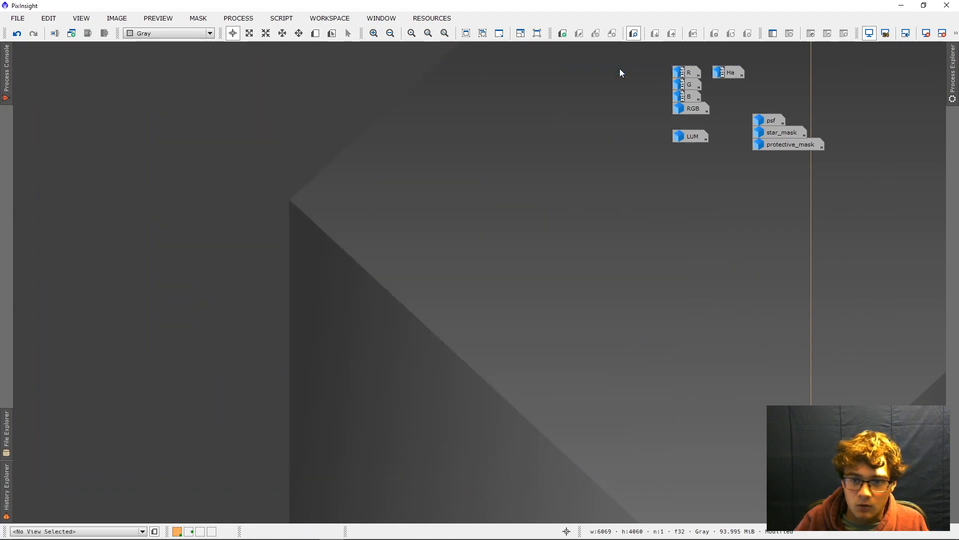
pyautogui.doubleClick(685, 137)
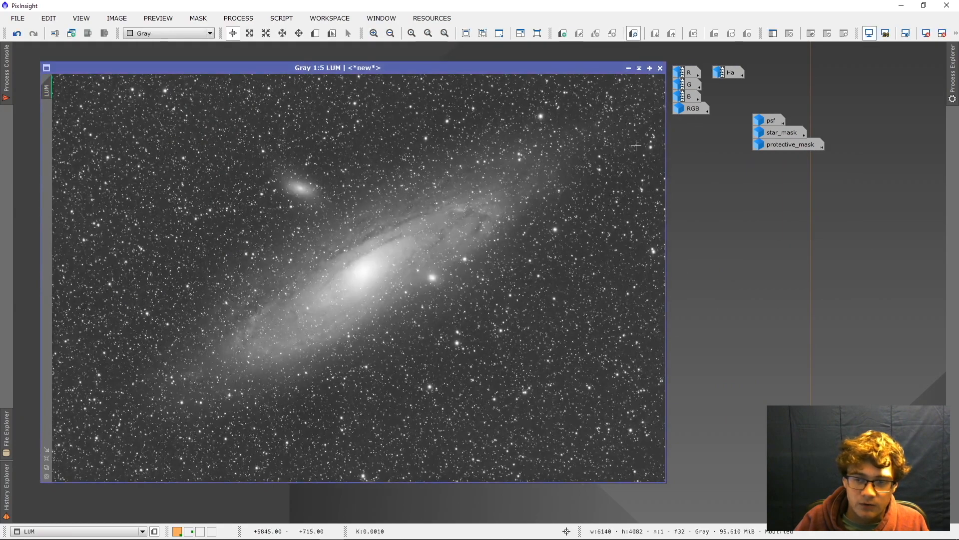
pyautogui.click(944, 33)
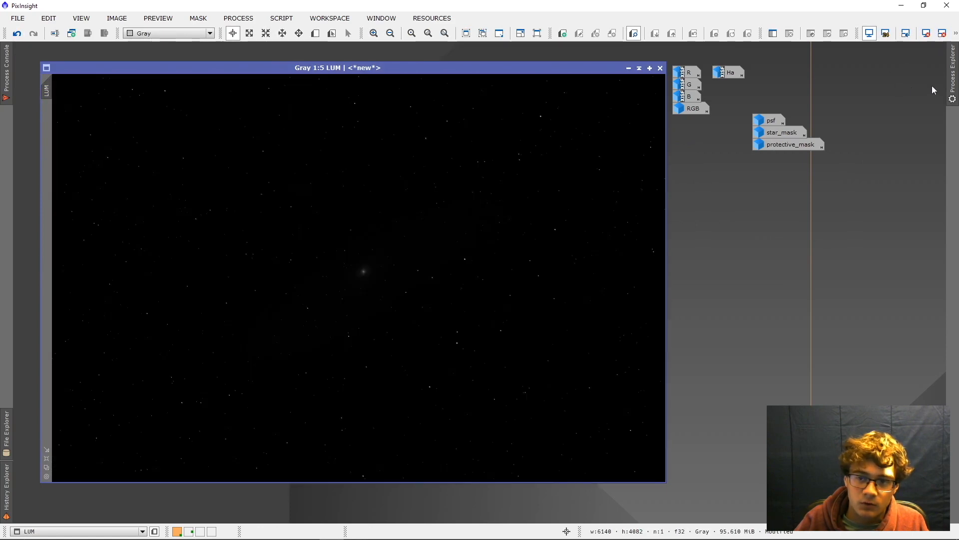
# Reset HistogramTransformation and stretch LUM under real-time preview, finishing with Shadows 0.01162791 and Midtones 0.04624715
pyautogui.click(953, 70)
pyautogui.doubleClick(862, 87)
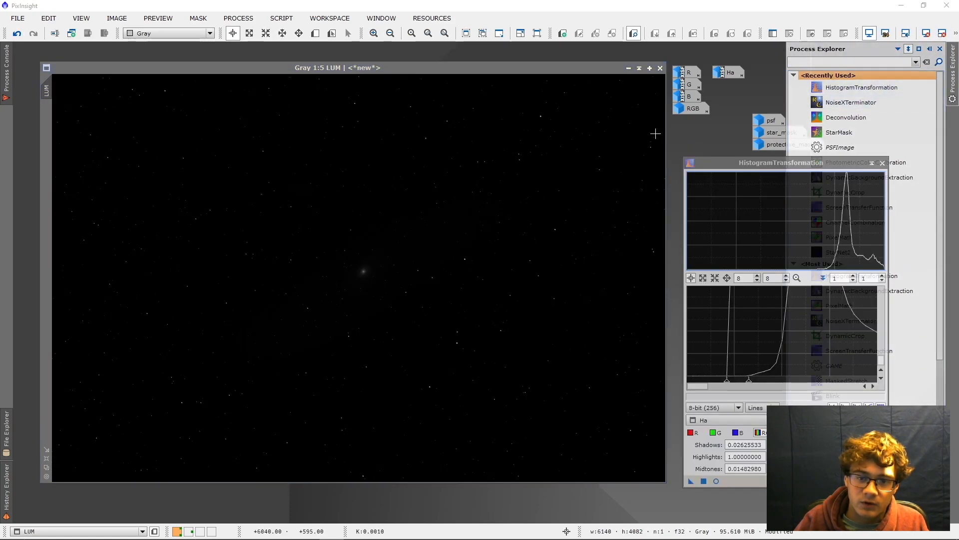
pyautogui.click(716, 481)
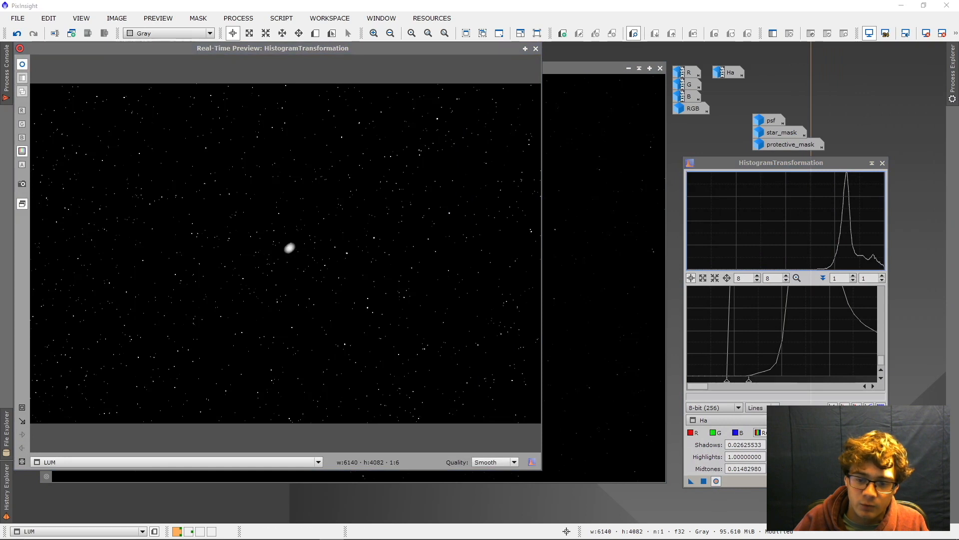
pyautogui.click(880, 480)
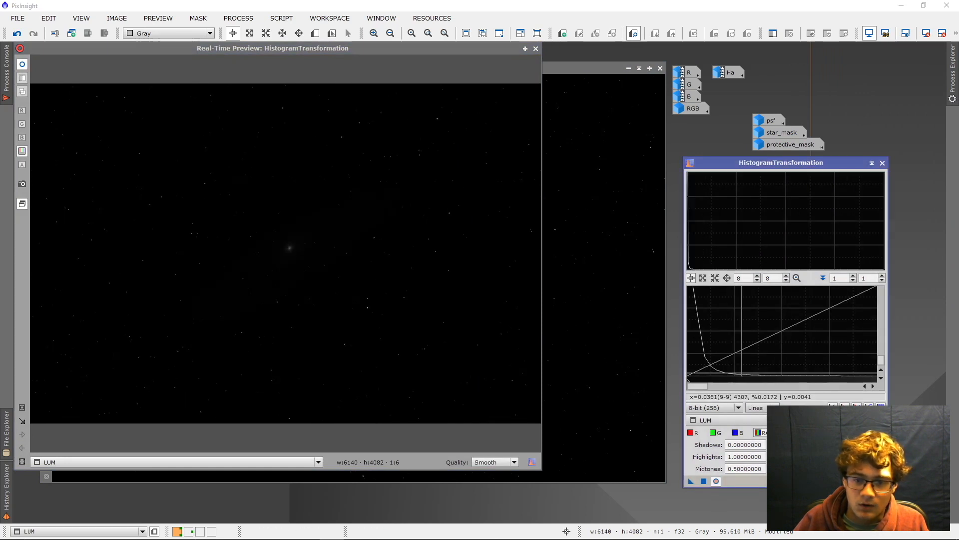
pyautogui.scroll(-3, 780, 350)
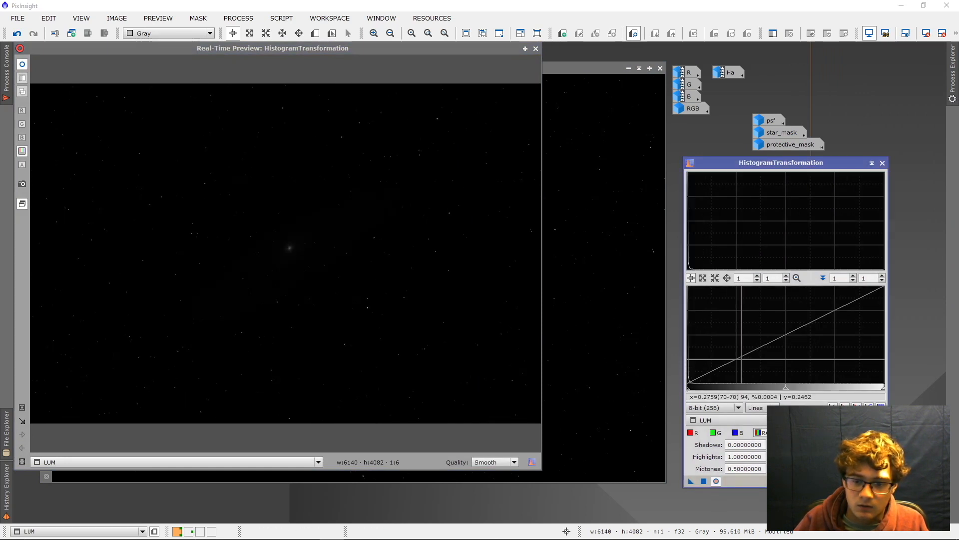
pyautogui.moveTo(786, 392)
pyautogui.mouseDown()
pyautogui.moveTo(698, 383)
pyautogui.moveTo(784, 382)
pyautogui.moveTo(762, 382)
pyautogui.mouseUp()
pyautogui.scroll(6, 698, 349)
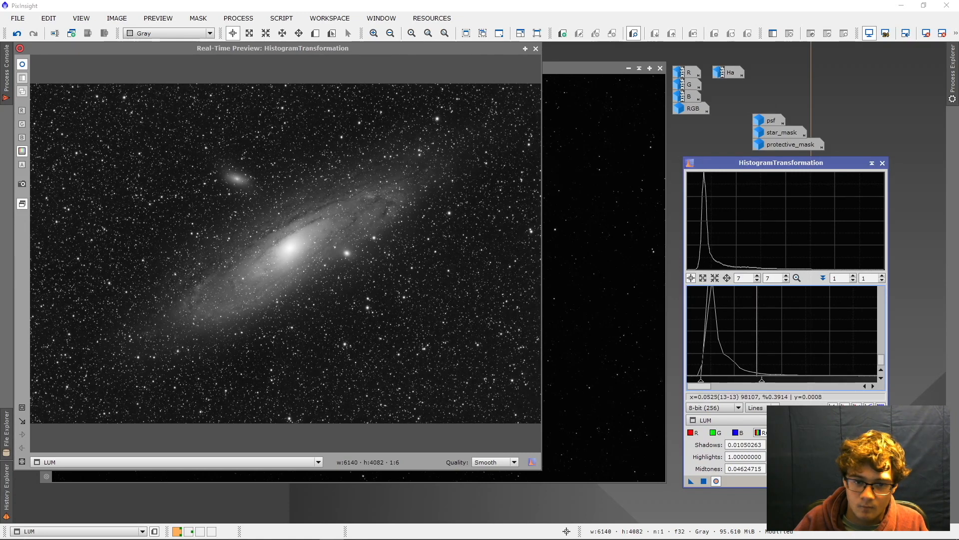
pyautogui.moveTo(701, 382); pyautogui.dragTo(703, 384)
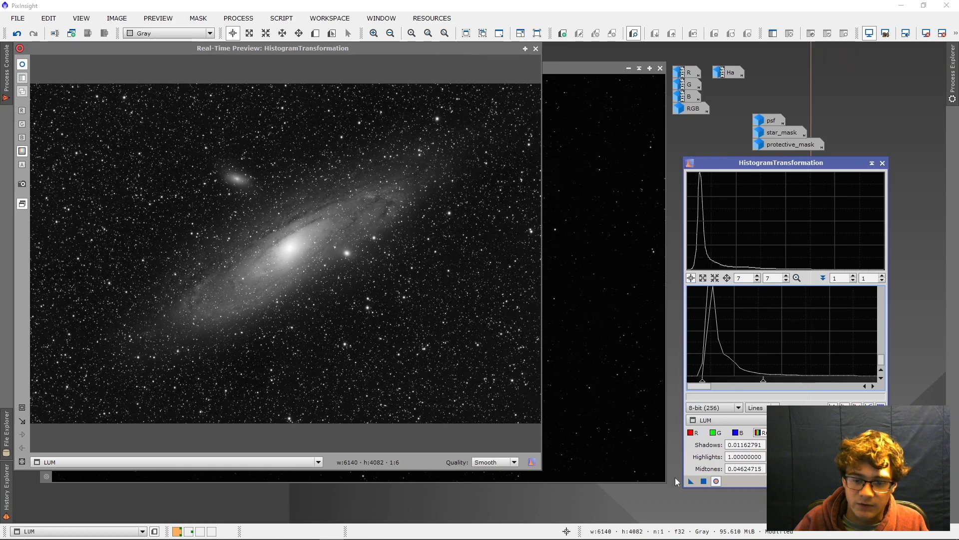
pyautogui.click(705, 481)
pyautogui.click(883, 163)
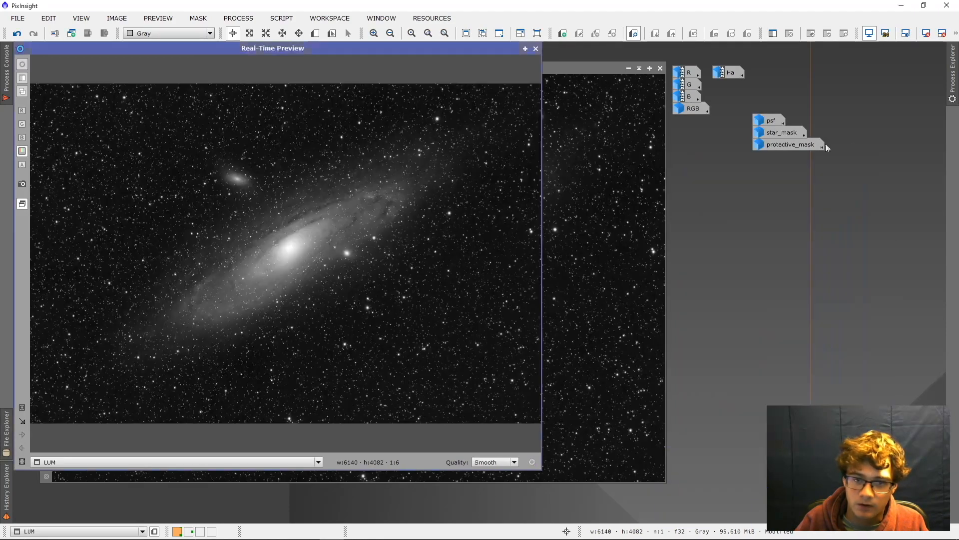
pyautogui.click(536, 48)
# Iconize LUM, restore the RGB image, and clear its screen stretch
pyautogui.click(628, 68)
pyautogui.doubleClick(690, 107)
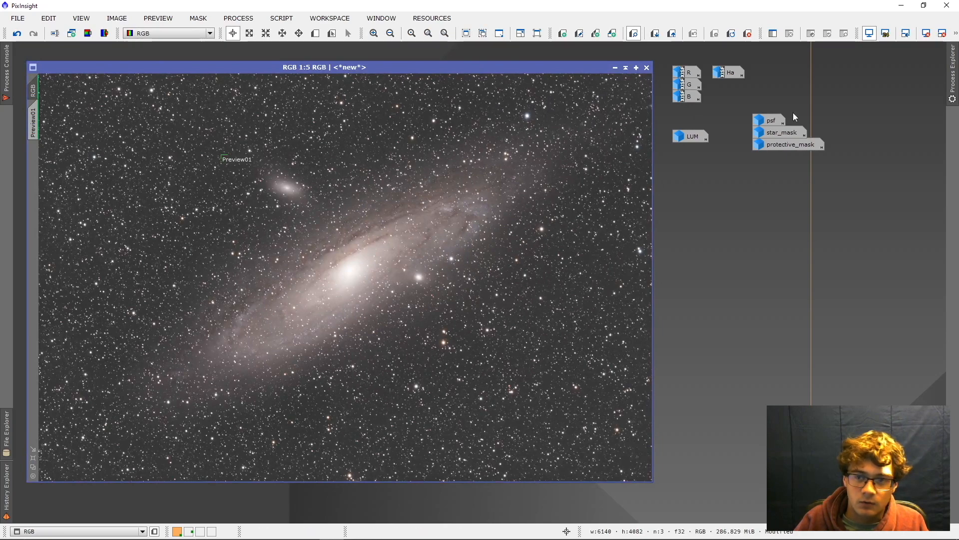
pyautogui.click(942, 33)
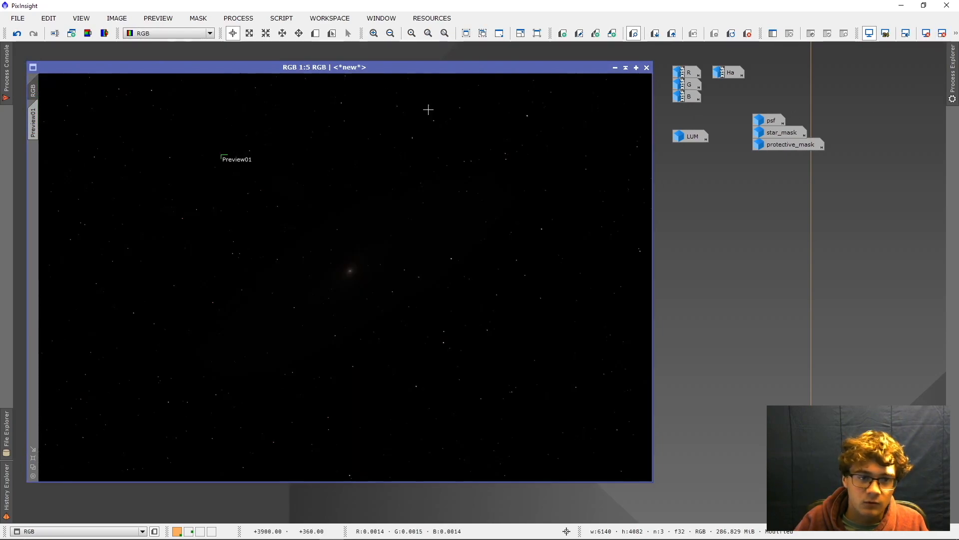
# Apply MaskedStretch to RGB with Preview01 as background reference, Upper limit 0.002 and Target background 0.125, and close the process
pyautogui.moveTo(309, 10)
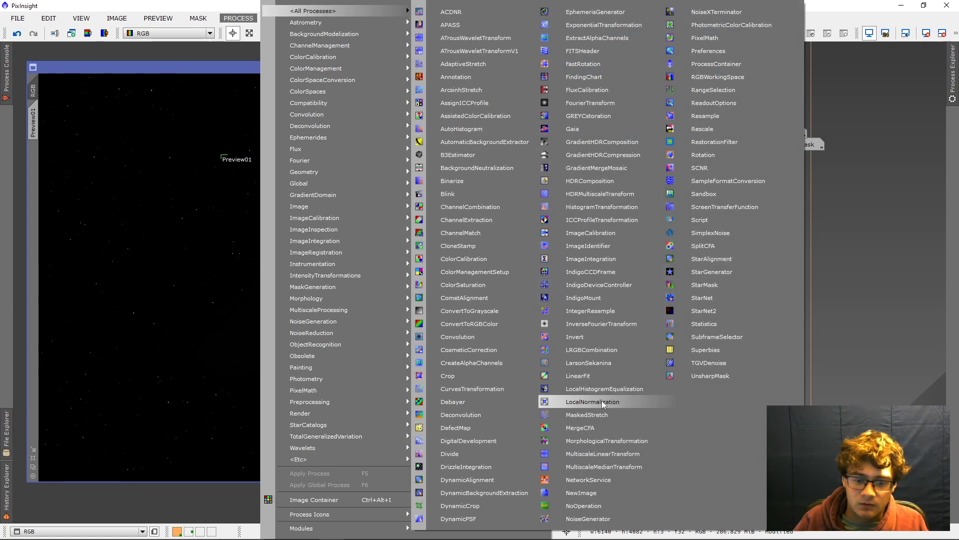
pyautogui.click(606, 415)
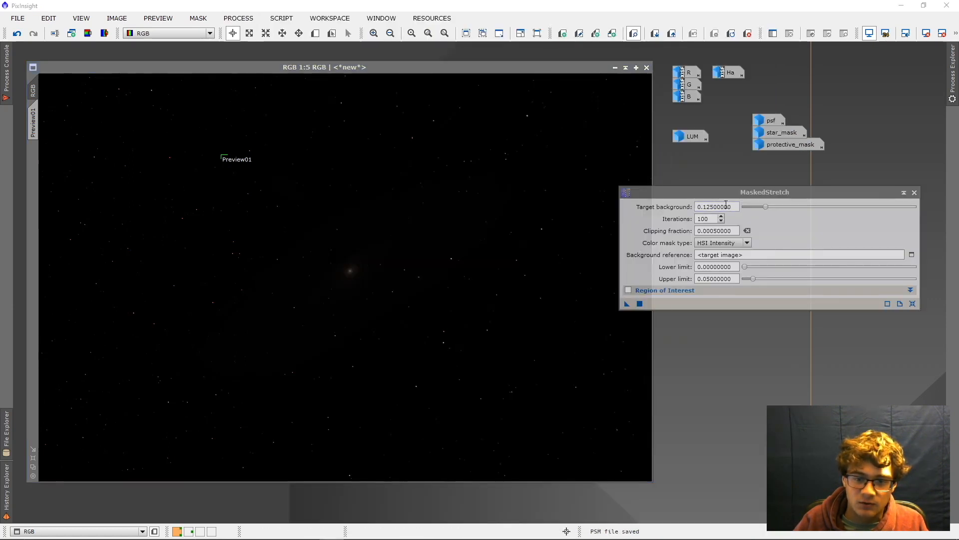
pyautogui.moveTo(727, 193); pyautogui.dragTo(684, 206)
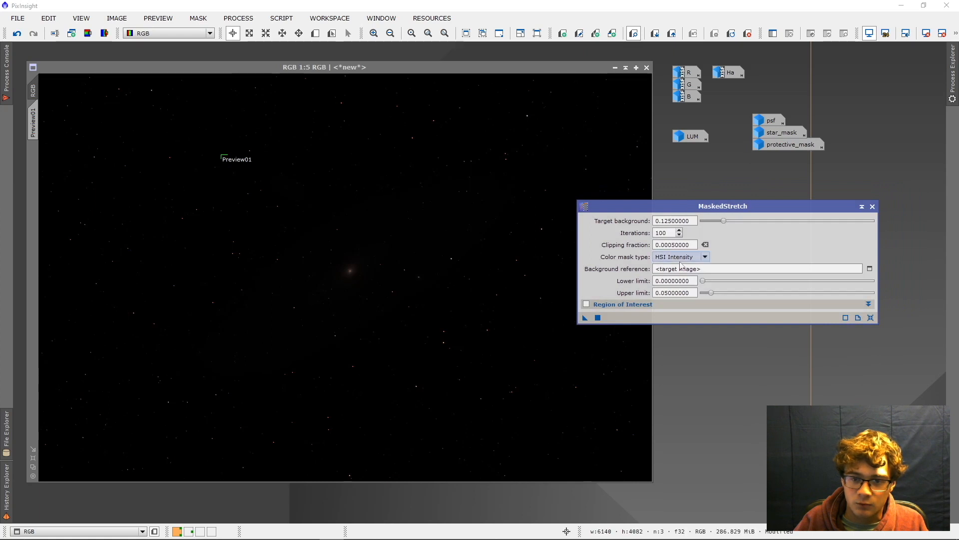
pyautogui.click(870, 268)
pyautogui.click(474, 259)
pyautogui.click(503, 293)
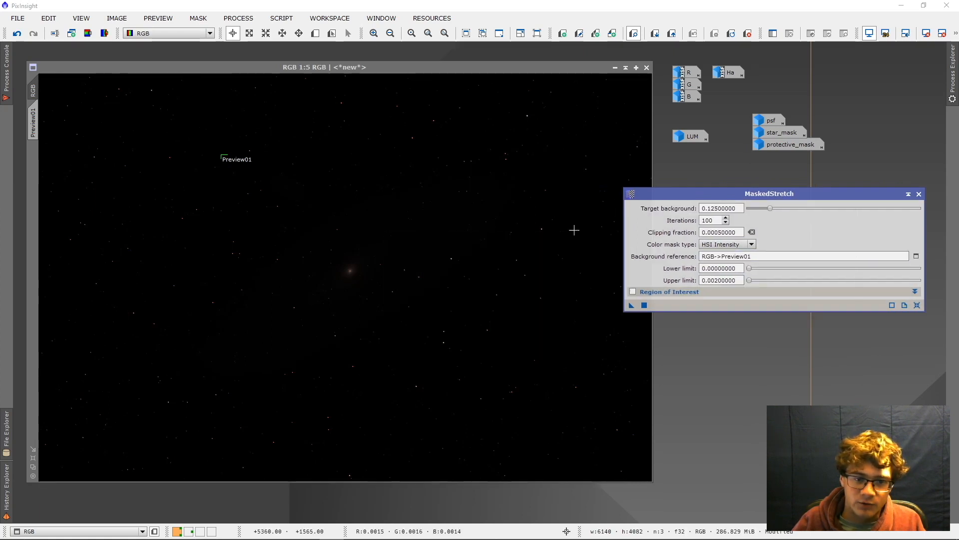
pyautogui.click(645, 305)
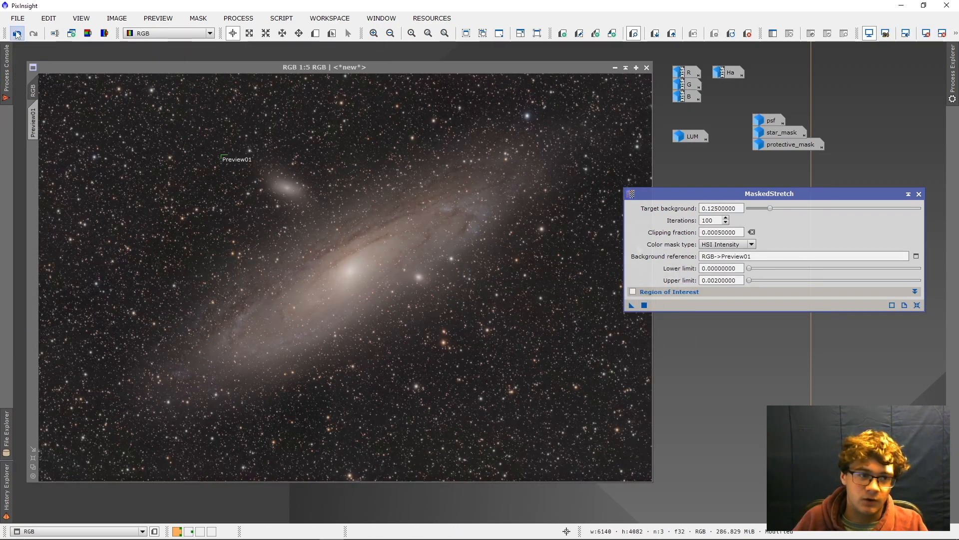
pyautogui.press('Escape')
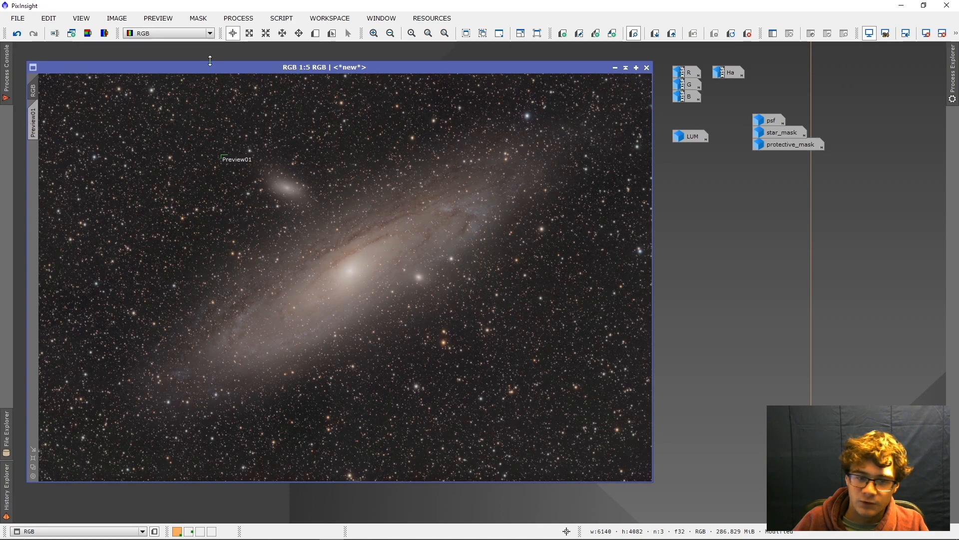
# Open LRGBCombination and exclude the R, G and B channels so that only L is combined
pyautogui.click(238, 19)
pyautogui.moveTo(307, 12)
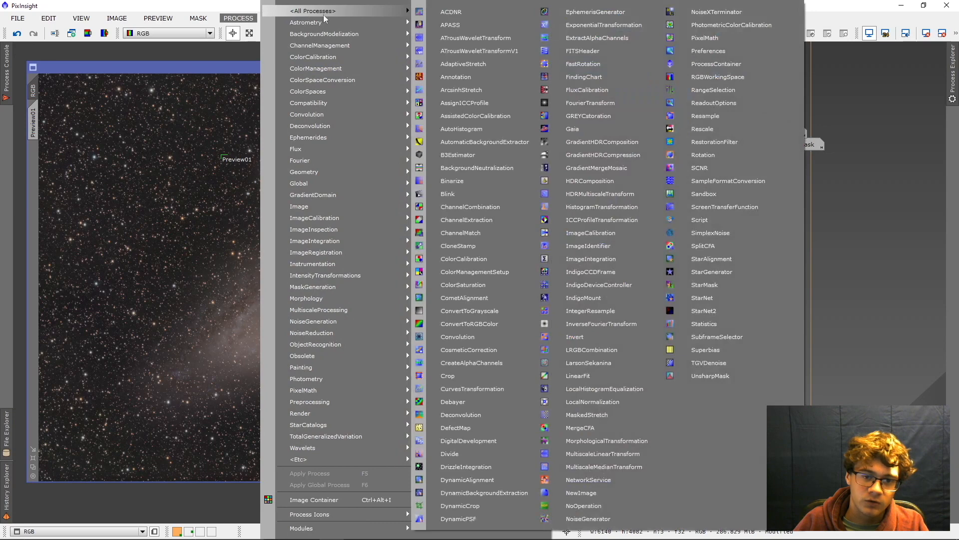
pyautogui.click(575, 350)
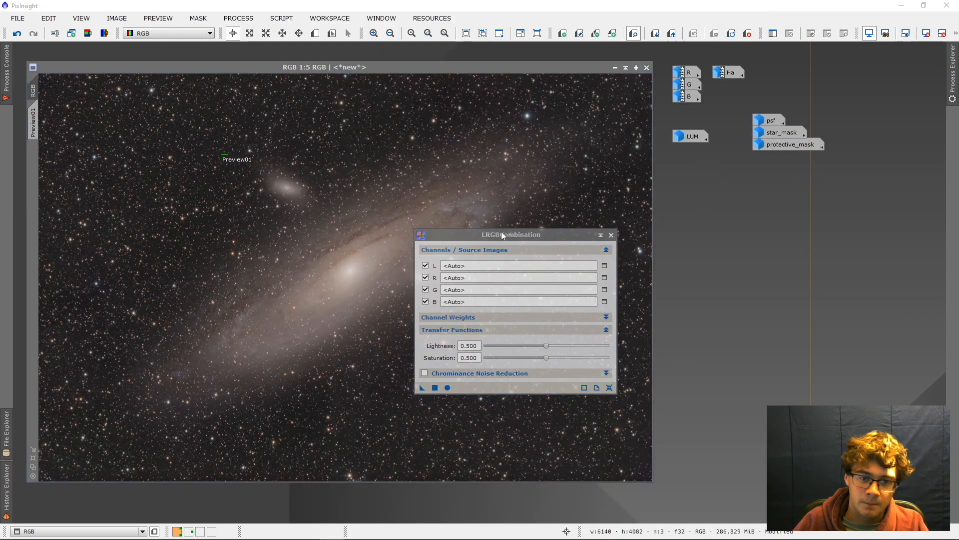
pyautogui.moveTo(502, 234); pyautogui.dragTo(631, 184)
pyautogui.click(554, 249)
pyautogui.click(555, 238)
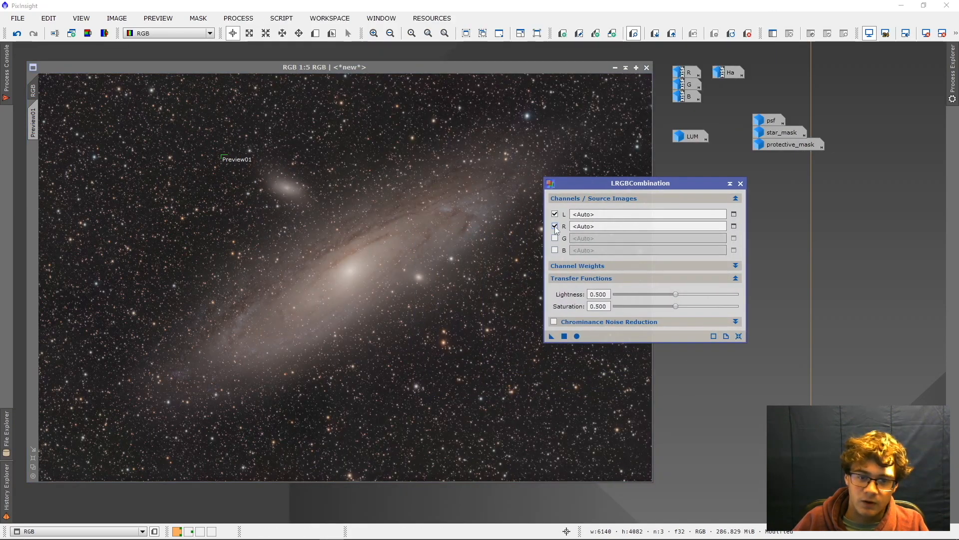
pyautogui.click(555, 226)
# Set LUM as the lightness source image and apply LRGBCombination to the RGB image
pyautogui.click(734, 214)
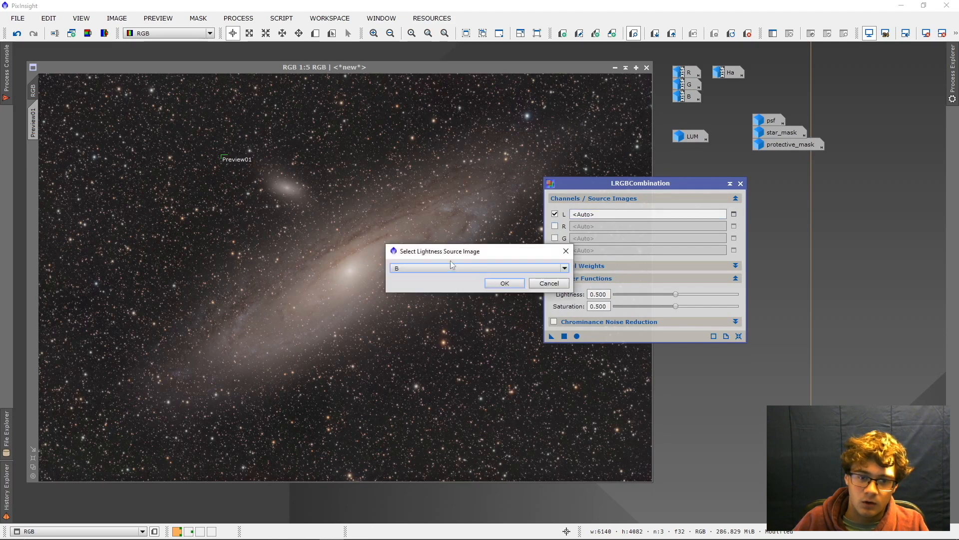
pyautogui.click(450, 268)
pyautogui.click(440, 310)
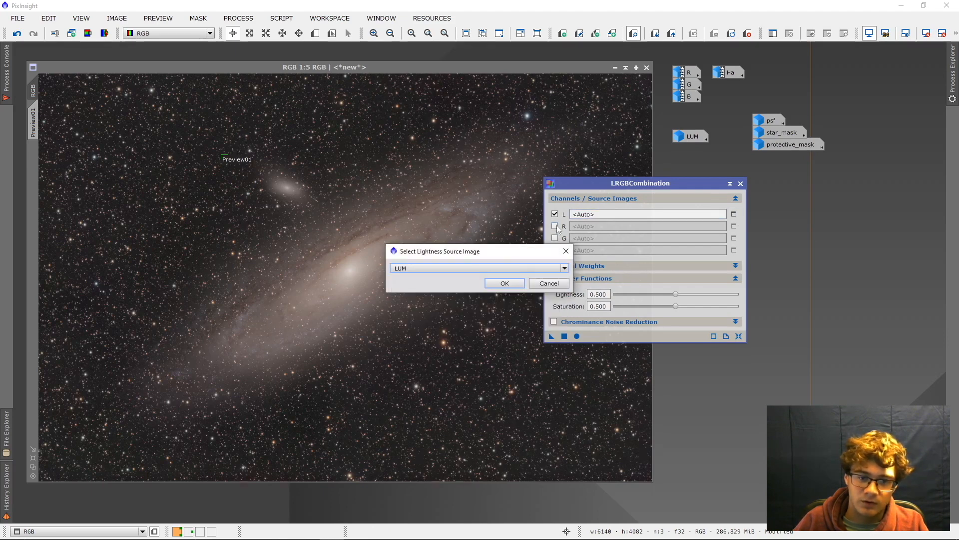
pyautogui.click(510, 281)
pyautogui.moveTo(586, 184); pyautogui.dragTo(707, 190)
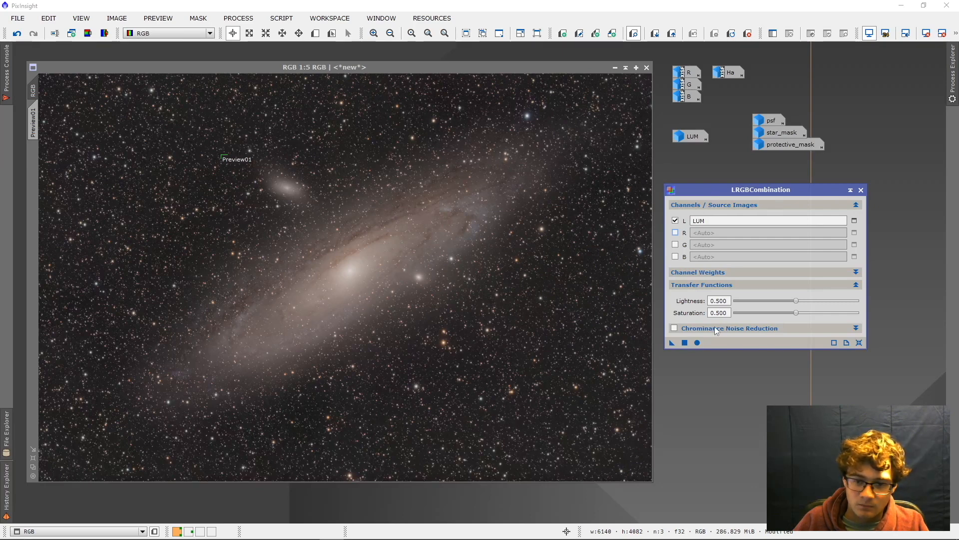
pyautogui.click(684, 342)
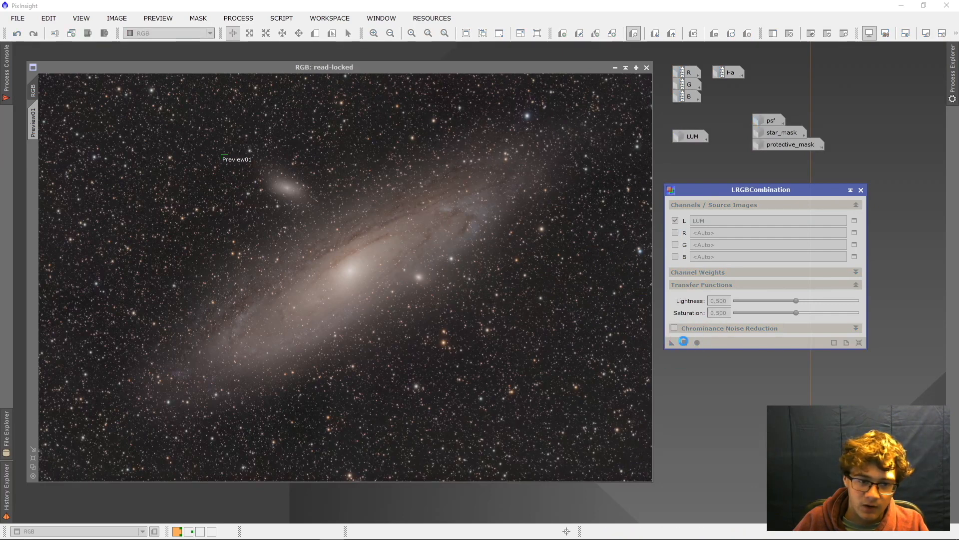
# Examine stars and background up close, comparing the RGB image before and after the luminance combination, and keep the combined version
pyautogui.scroll(3, 262, 255)
pyautogui.scroll(1, 263, 255)
pyautogui.scroll(-4, 279, 247)
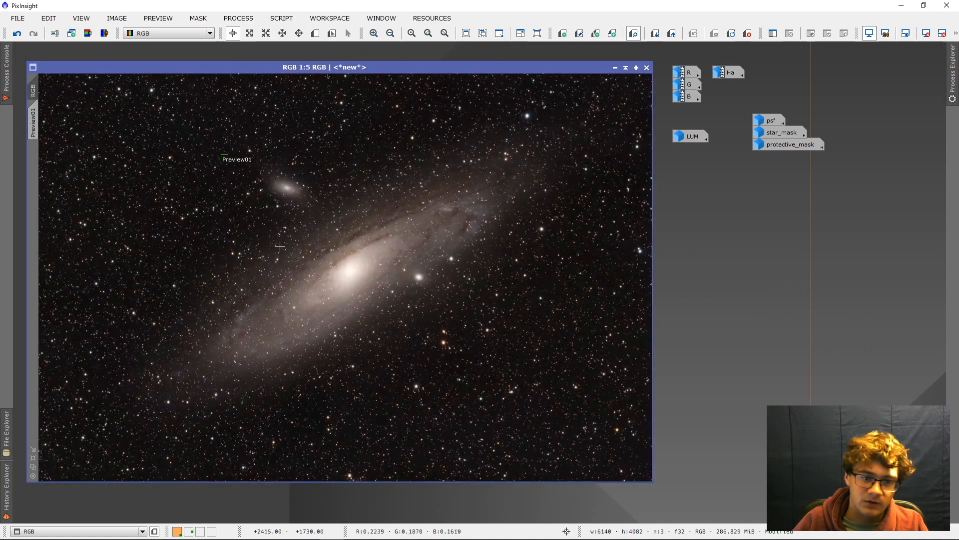
pyautogui.scroll(4, 269, 267)
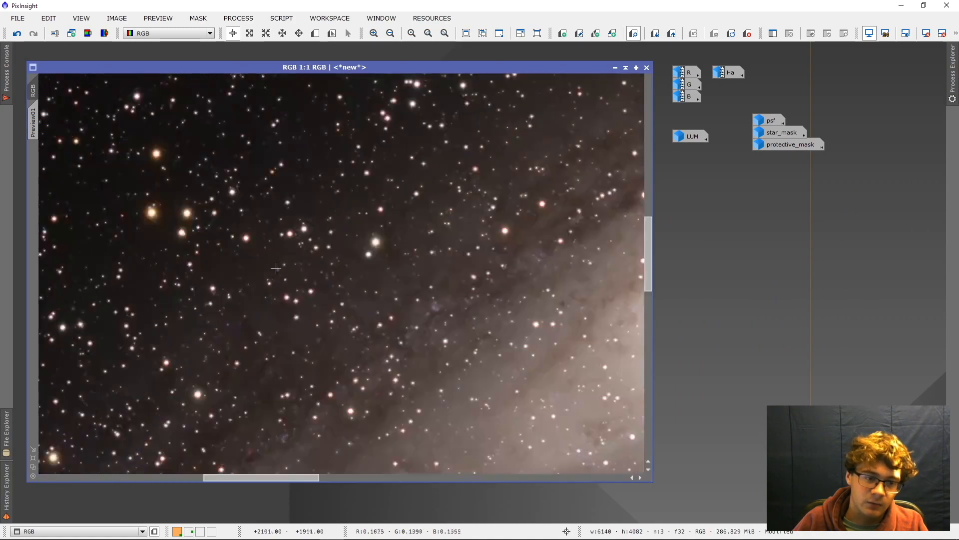
pyautogui.scroll(3, 336, 214)
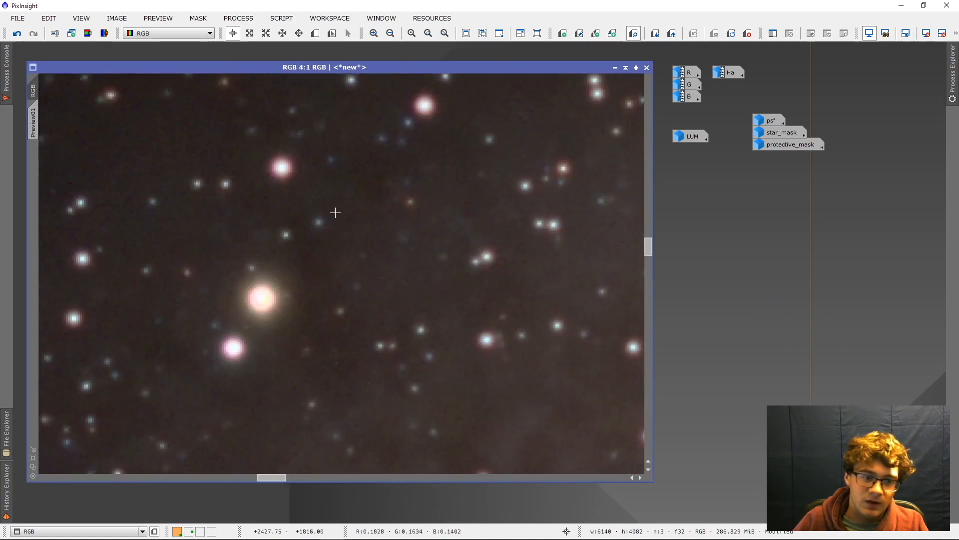
pyautogui.click(16, 33)
pyautogui.click(34, 34)
pyautogui.scroll(3, 281, 145)
pyautogui.click(17, 34)
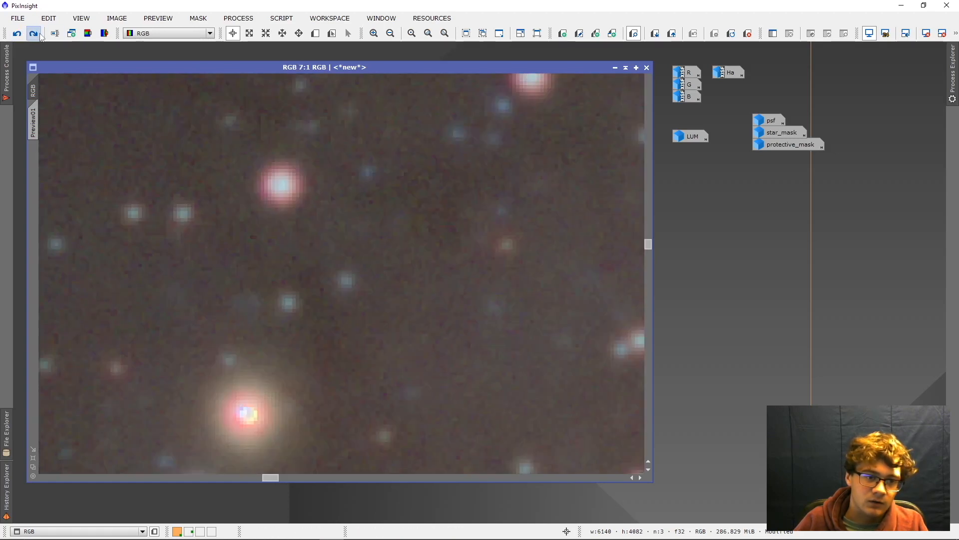
pyautogui.click(33, 33)
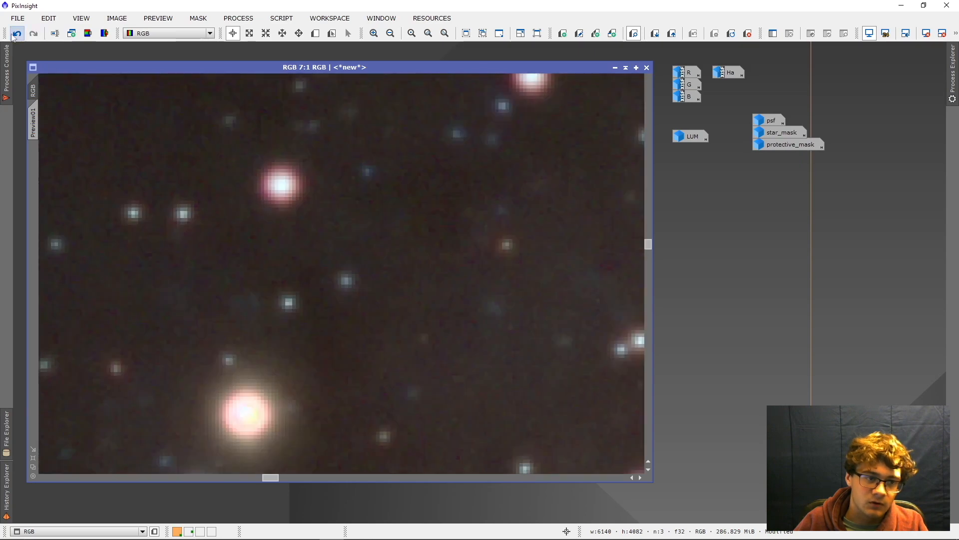
pyautogui.click(17, 33)
pyautogui.moveTo(407, 107); pyautogui.dragTo(233, 306)
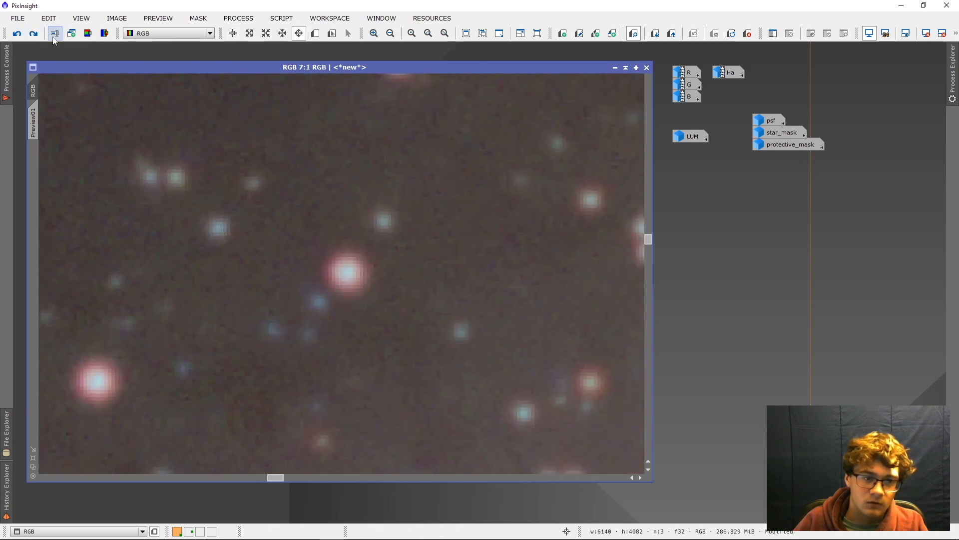
pyautogui.click(33, 33)
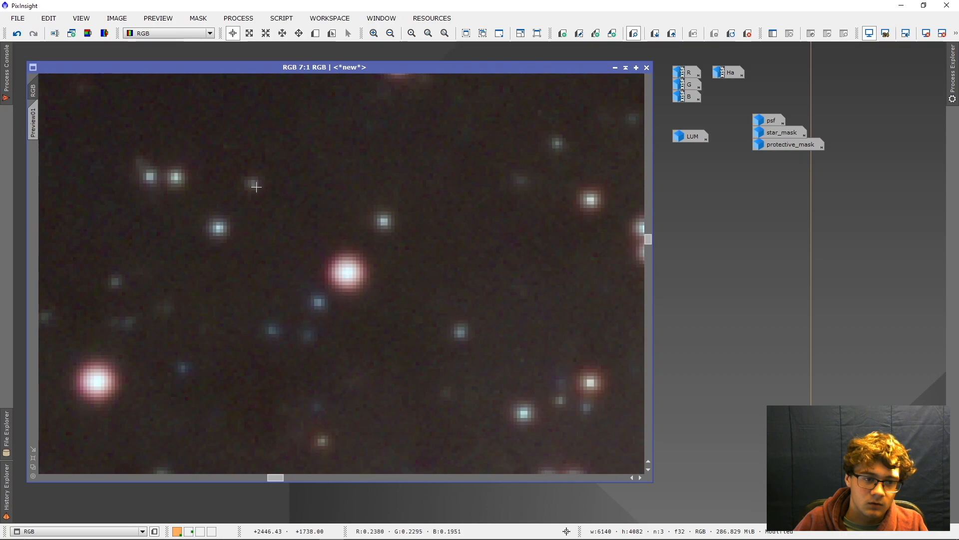
pyautogui.scroll(-6, 296, 220)
pyautogui.scroll(-3, 296, 221)
pyautogui.scroll(1, 240, 149)
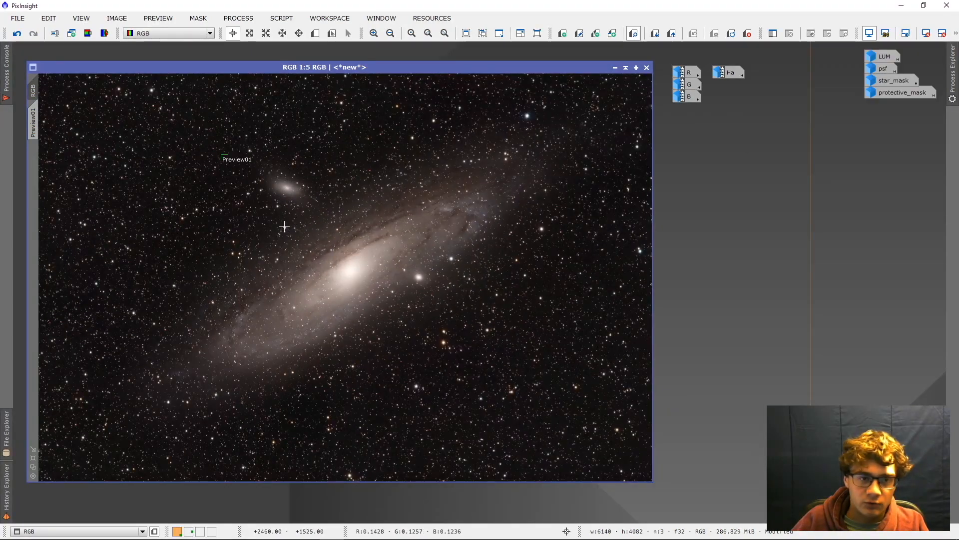
# Remove the stars from RGB using StarNet2 with Create starmask enabled, and close the process
pyautogui.click(238, 18)
pyautogui.moveTo(304, 12)
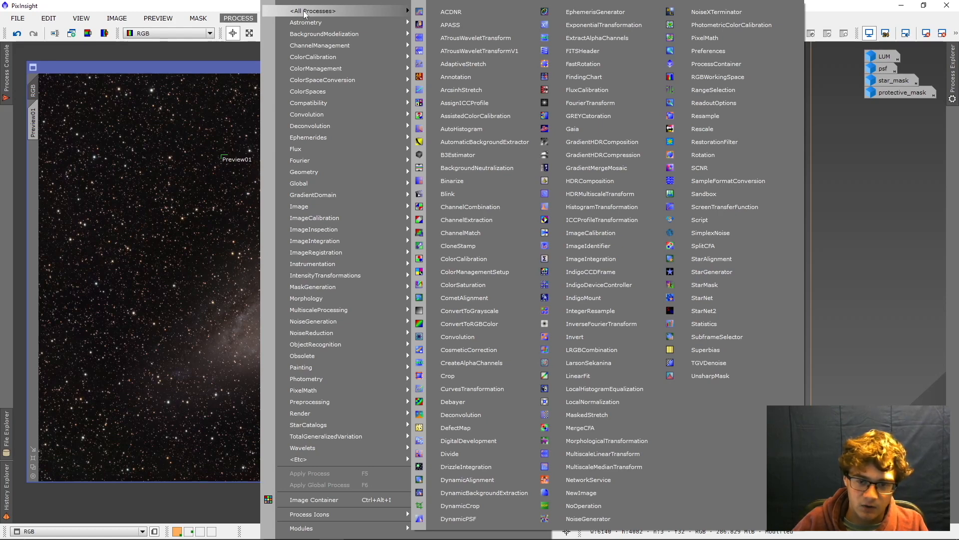
pyautogui.click(733, 310)
pyautogui.moveTo(665, 190); pyautogui.dragTo(778, 159)
pyautogui.click(756, 182)
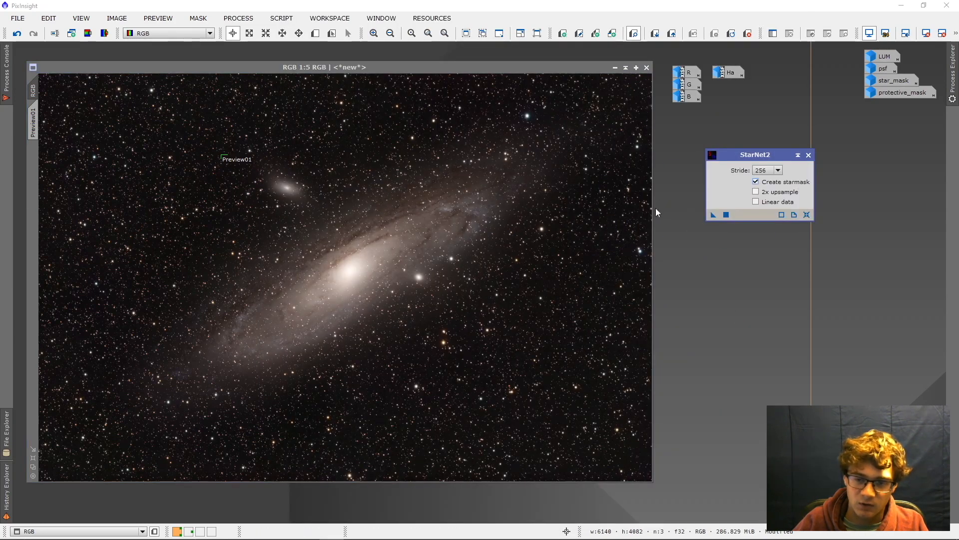
pyautogui.click(727, 213)
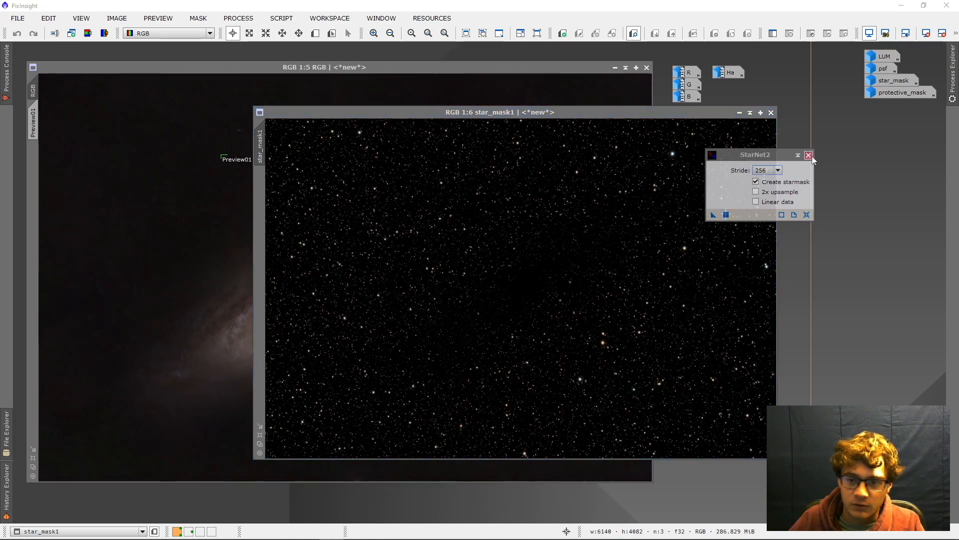
pyautogui.click(808, 155)
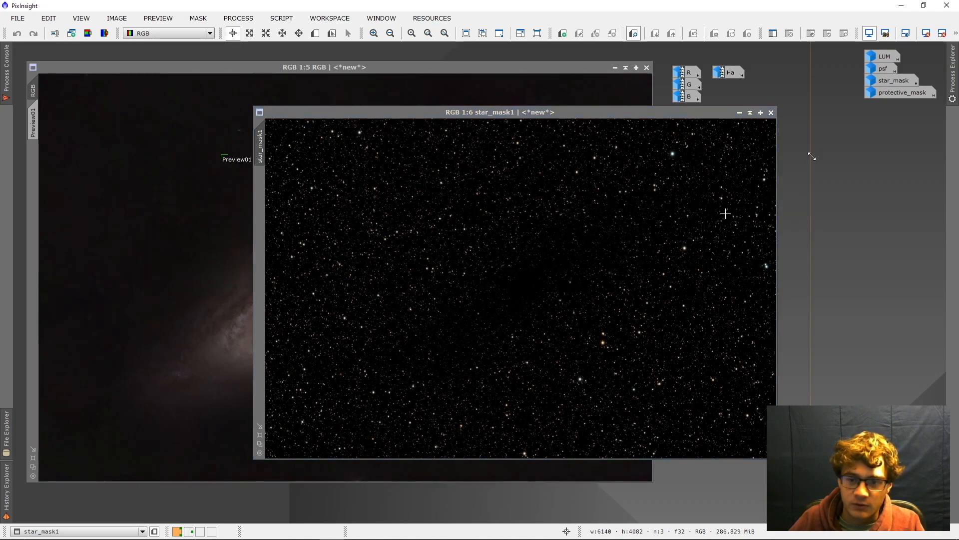
# Place the new star mask window over the RGB window, compare the starless image with the star mask, and examine the extracted stars up close
pyautogui.moveTo(440, 117); pyautogui.dragTo(204, 67)
pyautogui.hotkey('ctrl', 'Tab')
pyautogui.hotkey('ctrl', 'Tab')
pyautogui.hotkey('ctrl', 'Tab')
pyautogui.hotkey('ctrl', 'Tab')
pyautogui.hotkey('ctrl', 'Tab')
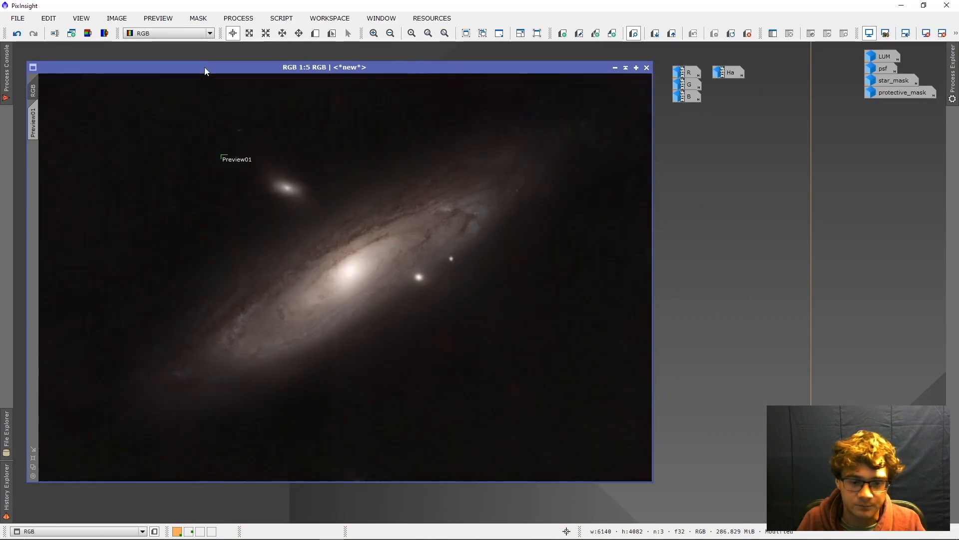
pyautogui.hotkey('ctrl', 'Tab')
pyautogui.scroll(6, 314, 300)
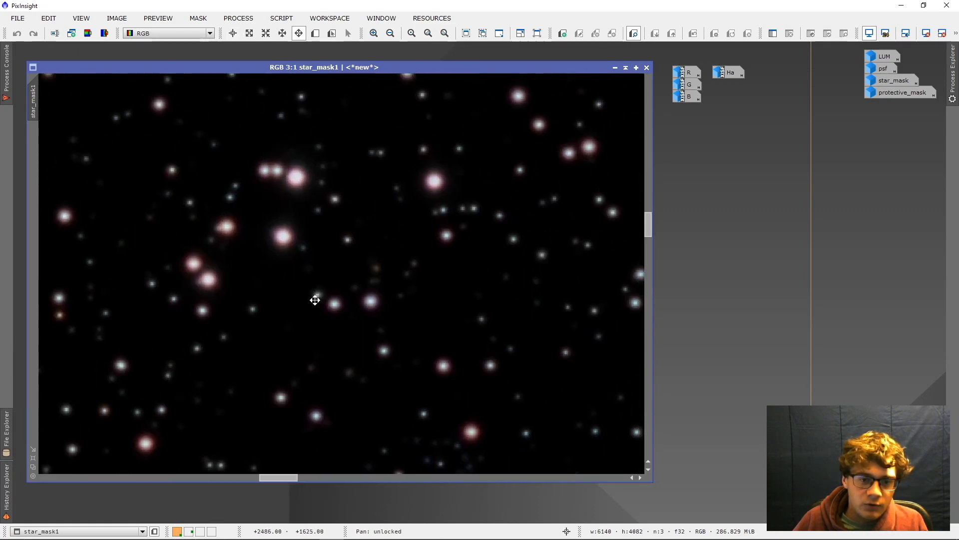
# Open the SCNR process for the star image and set the color to remove to Red
pyautogui.press('space')
pyautogui.scroll(3, 241, 266)
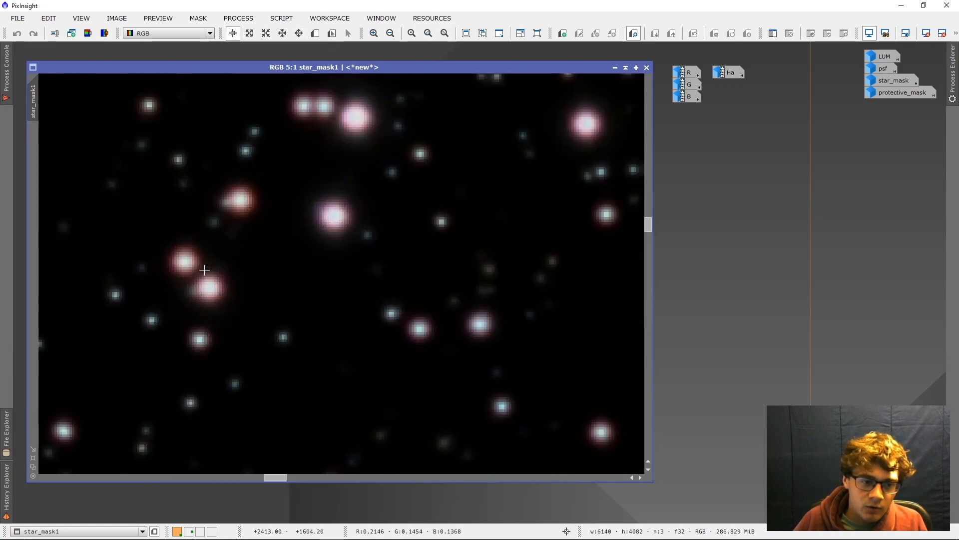
pyautogui.scroll(-3, 241, 266)
pyautogui.scroll(1, 492, 368)
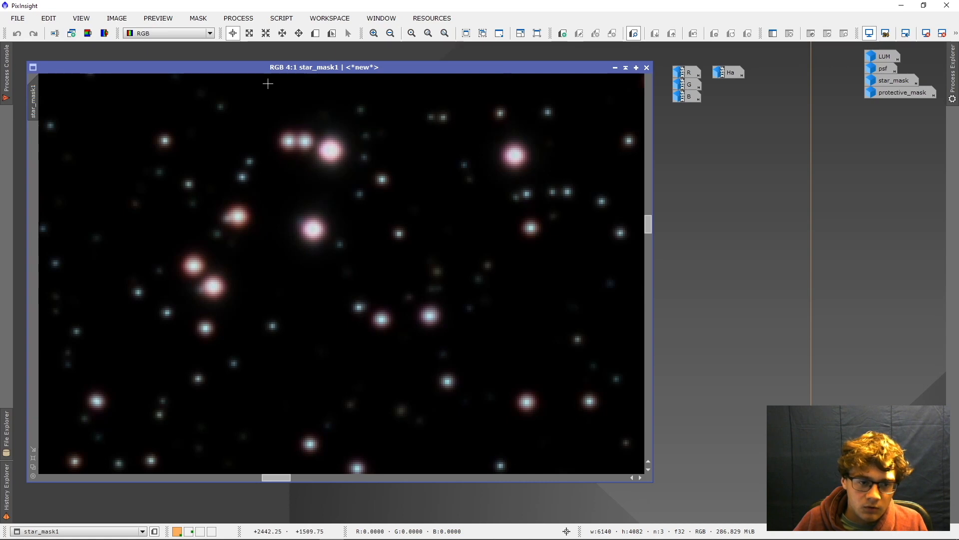
pyautogui.click(238, 18)
pyautogui.moveTo(341, 14)
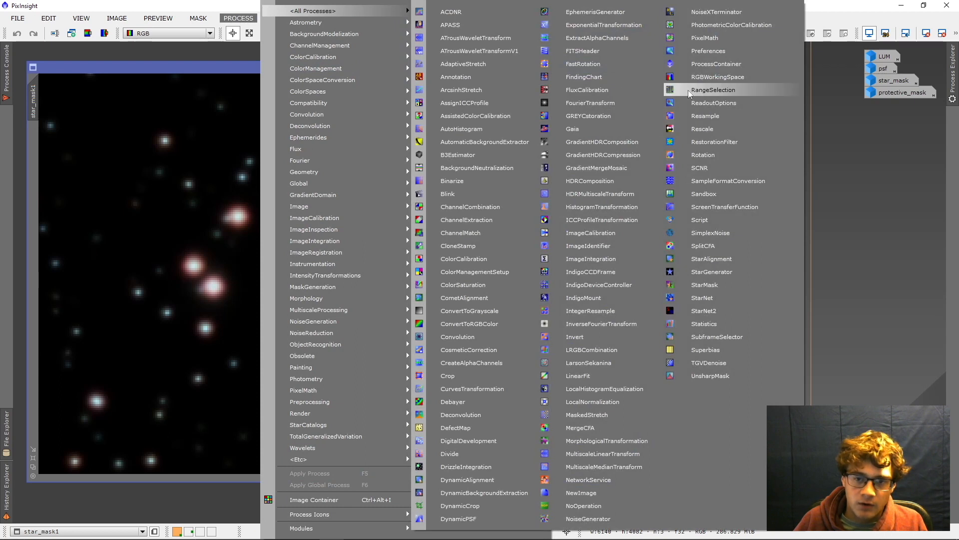
pyautogui.click(718, 168)
pyautogui.moveTo(736, 193); pyautogui.dragTo(730, 175)
pyautogui.click(751, 187)
pyautogui.click(757, 198)
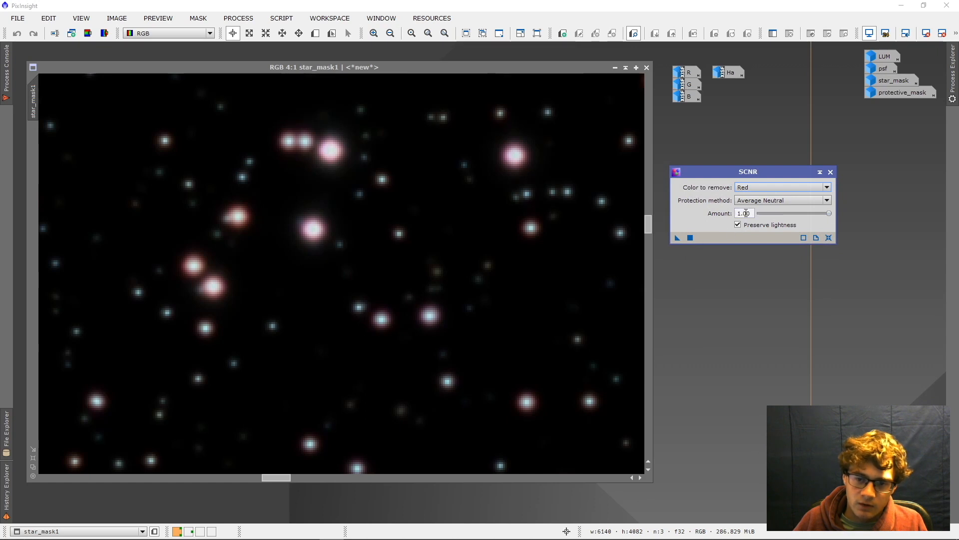
# Try the red removal on the star image at amount 1.00, inspect the stars, and undo it
pyautogui.click(691, 238)
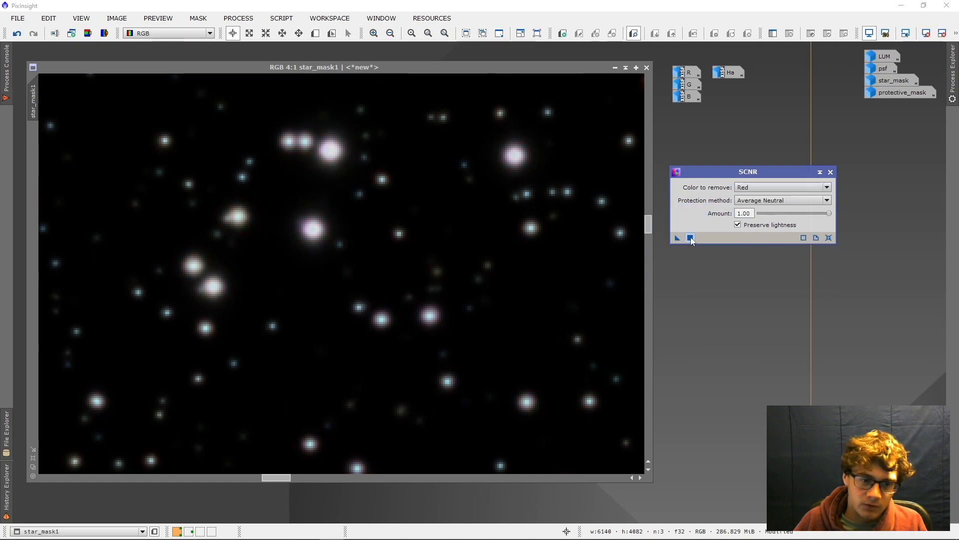
pyautogui.scroll(4, 315, 163)
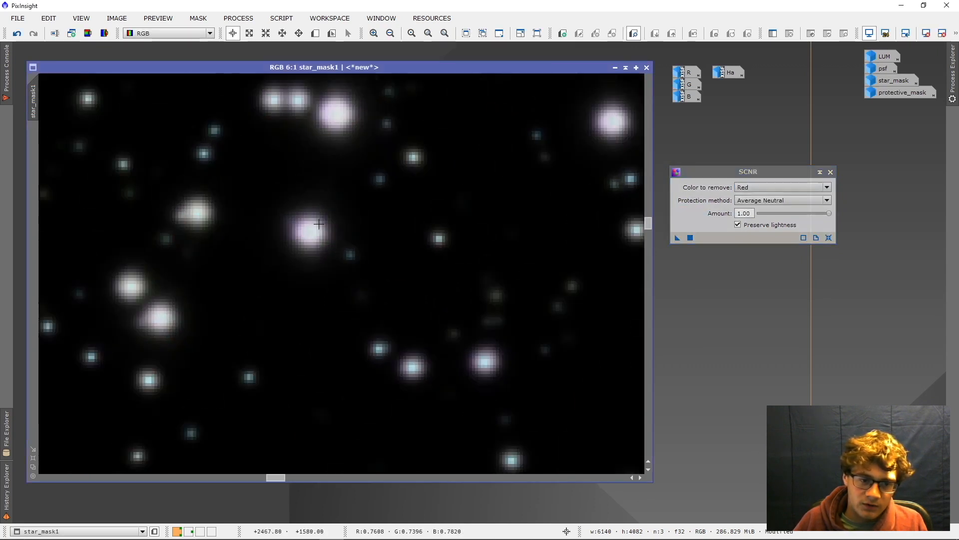
pyautogui.scroll(-4, 319, 230)
pyautogui.click(16, 36)
# Set the SCNR amount to 0.50, apply it to the star image, and compare the stars before and after
pyautogui.moveTo(830, 215); pyautogui.dragTo(795, 213)
pyautogui.click(690, 238)
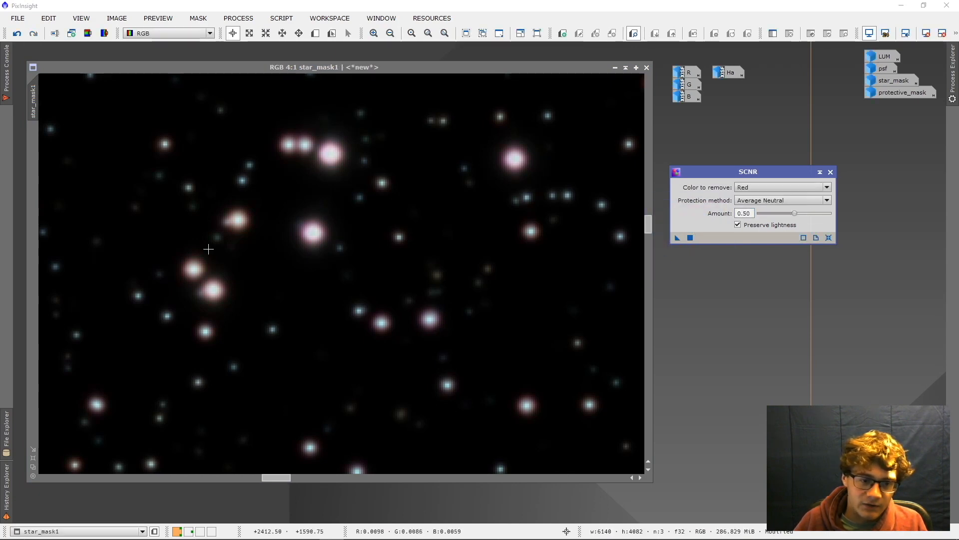
pyautogui.scroll(1, 270, 229)
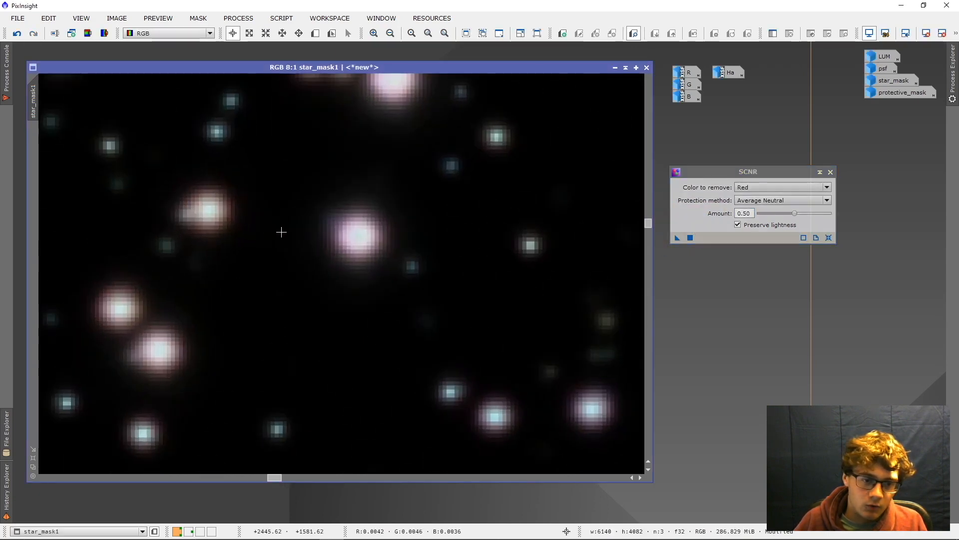
pyautogui.click(16, 34)
pyautogui.click(34, 34)
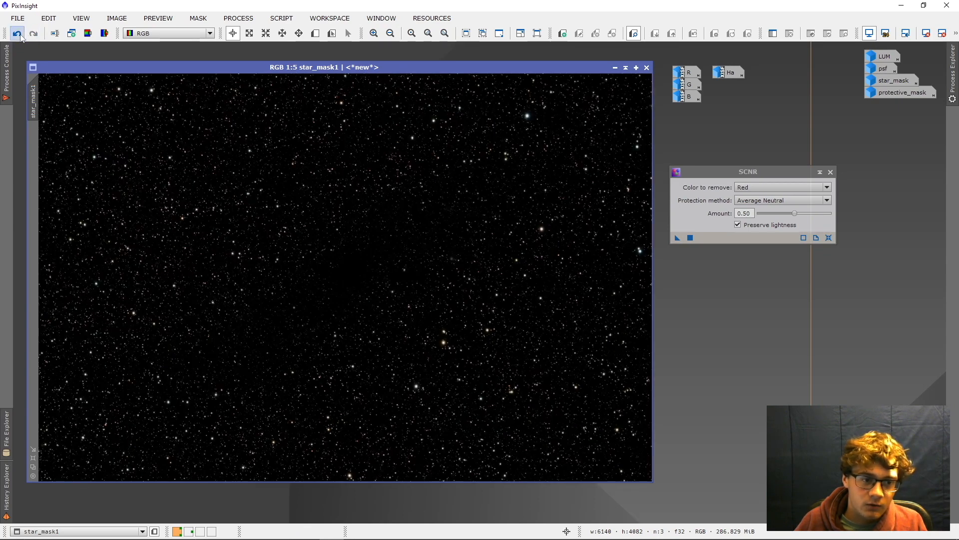
pyautogui.click(20, 36)
pyautogui.click(33, 36)
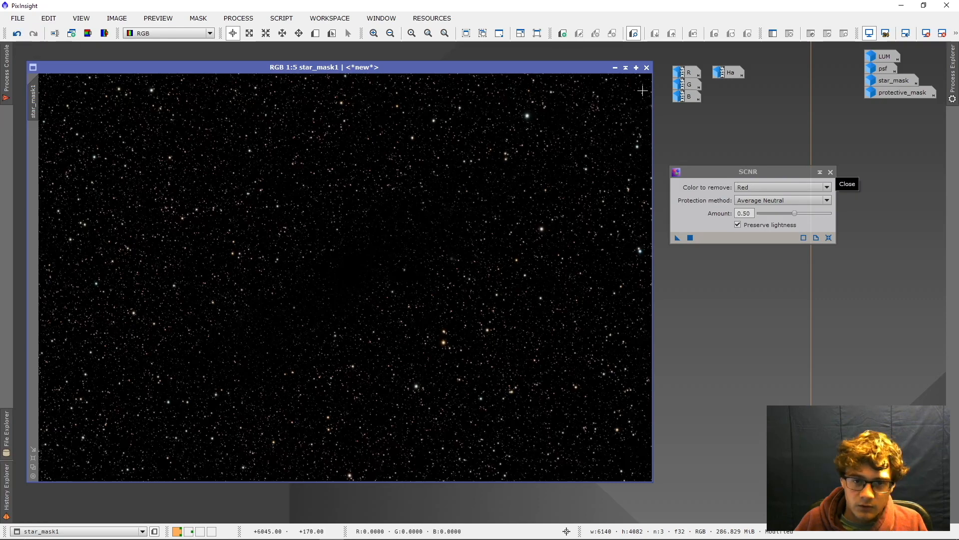
# Minimize the star image to an icon below the B icon and rename it RGB_Stars
pyautogui.click(615, 70)
pyautogui.moveTo(369, 281); pyautogui.dragTo(703, 115)
pyautogui.doubleClick(703, 112)
pyautogui.write('RGB_Stars')
pyautogui.press('Return')
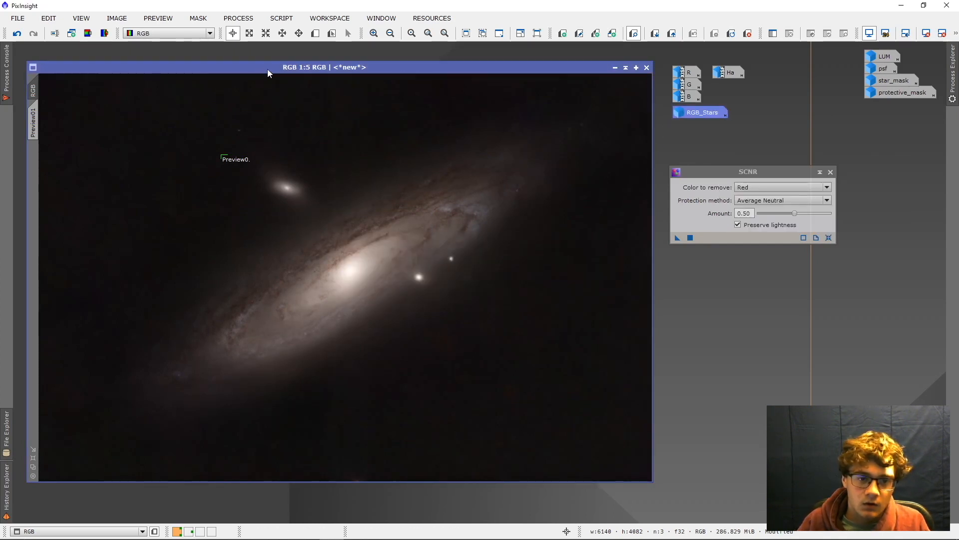
# Apply SCNR to the starless RGB galaxy image, removing Green with an amount of 0.60
pyautogui.moveTo(267, 74); pyautogui.dragTo(276, 80)
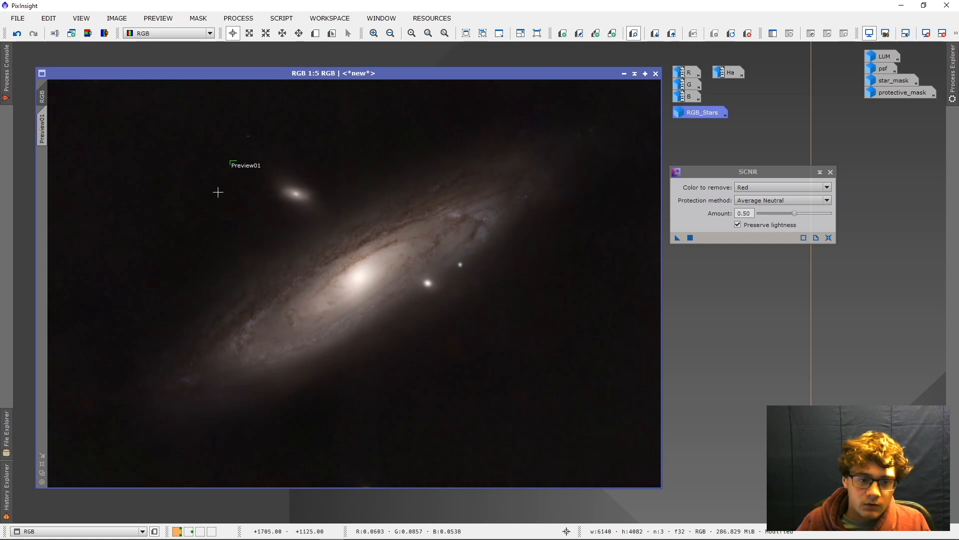
pyautogui.scroll(6, 215, 192)
pyautogui.scroll(2, 355, 295)
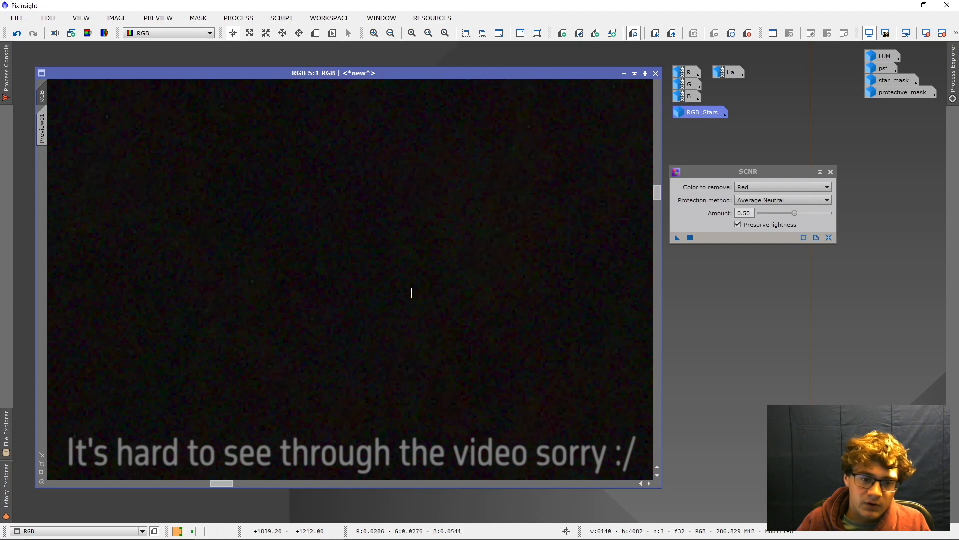
pyautogui.moveTo(722, 171); pyautogui.dragTo(732, 164)
pyautogui.click(768, 180)
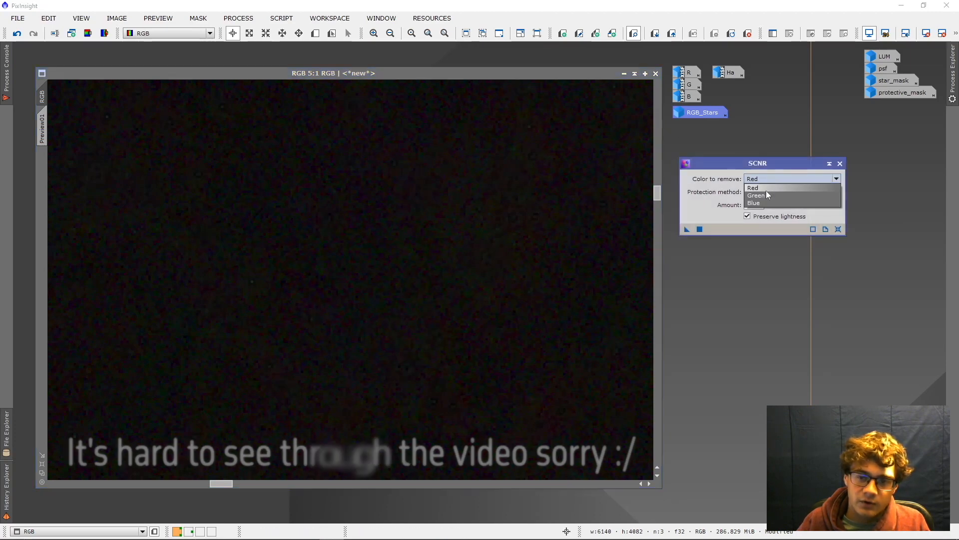
pyautogui.click(766, 192)
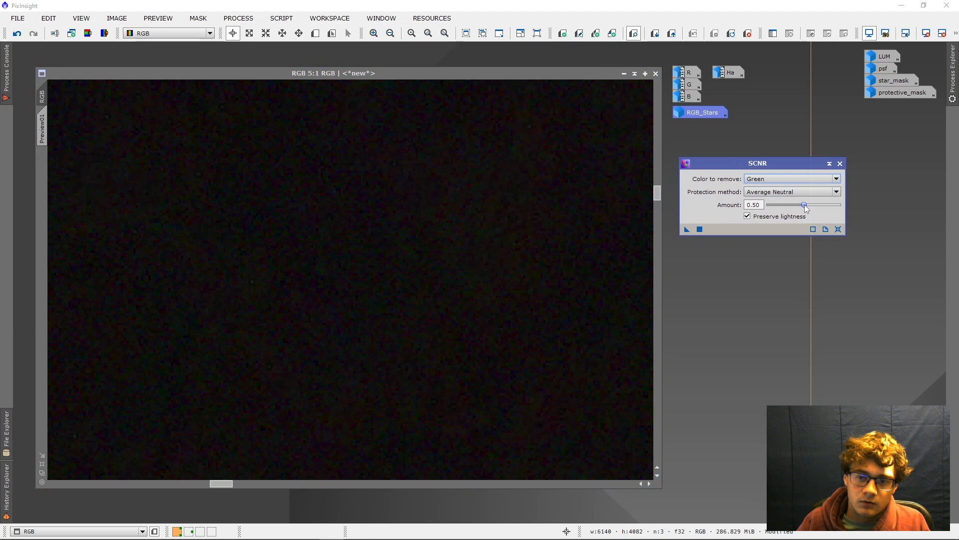
pyautogui.moveTo(803, 205); pyautogui.dragTo(812, 205)
pyautogui.click(701, 229)
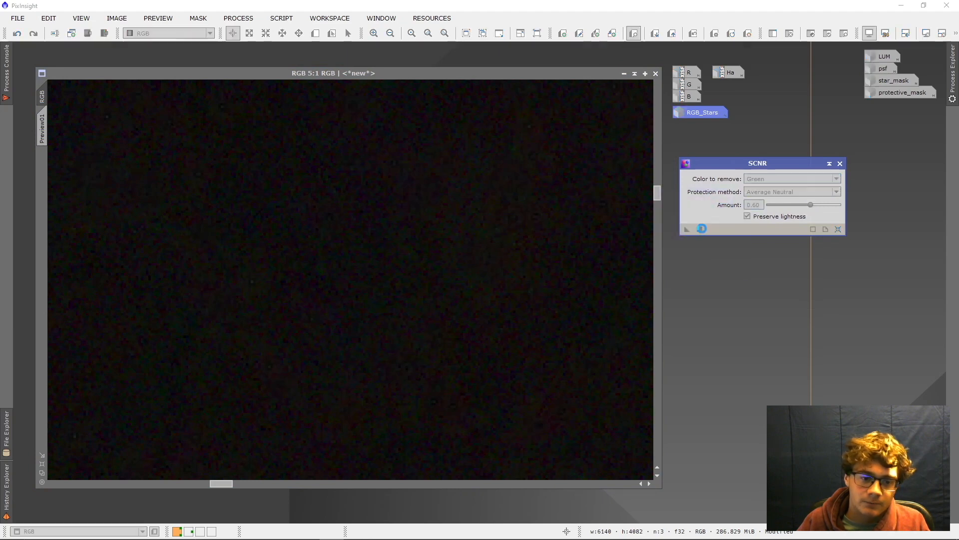
# Compare the galaxy image before and after the green removal, and close SCNR with the removal applied
pyautogui.click(16, 35)
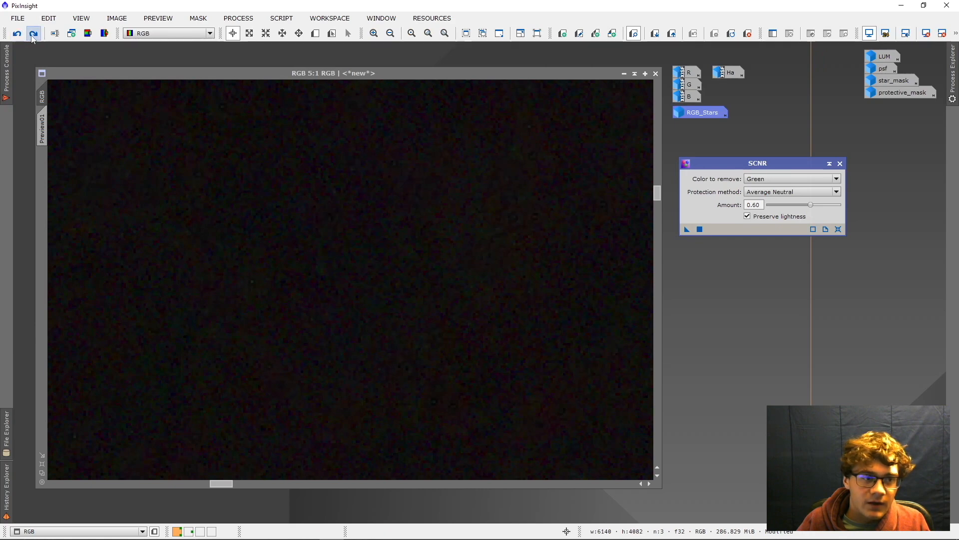
pyautogui.click(33, 34)
pyautogui.scroll(-8, 287, 301)
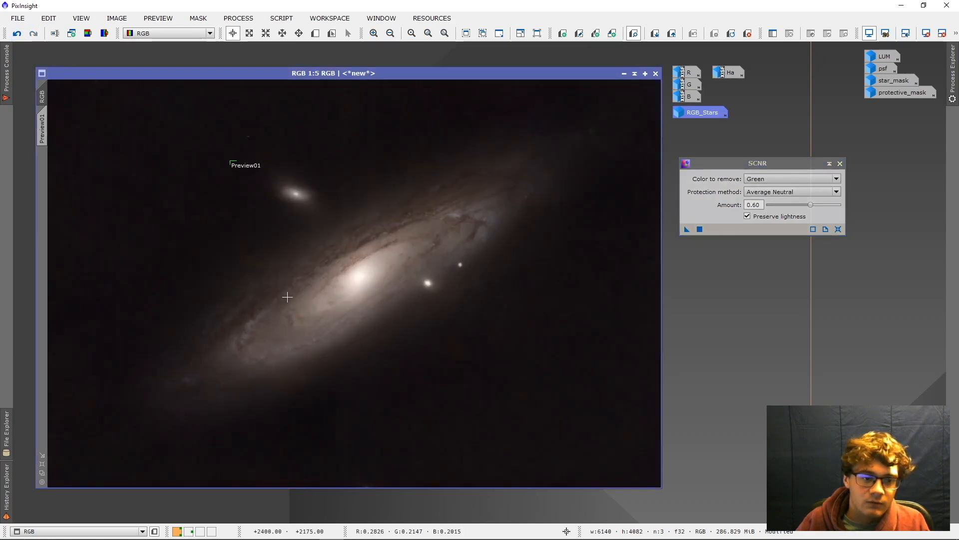
pyautogui.click(17, 34)
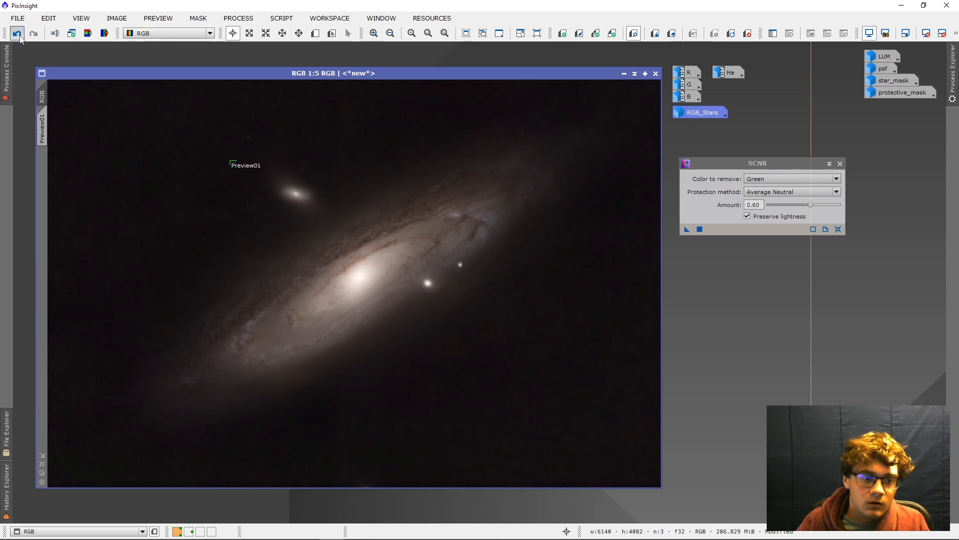
pyautogui.click(33, 34)
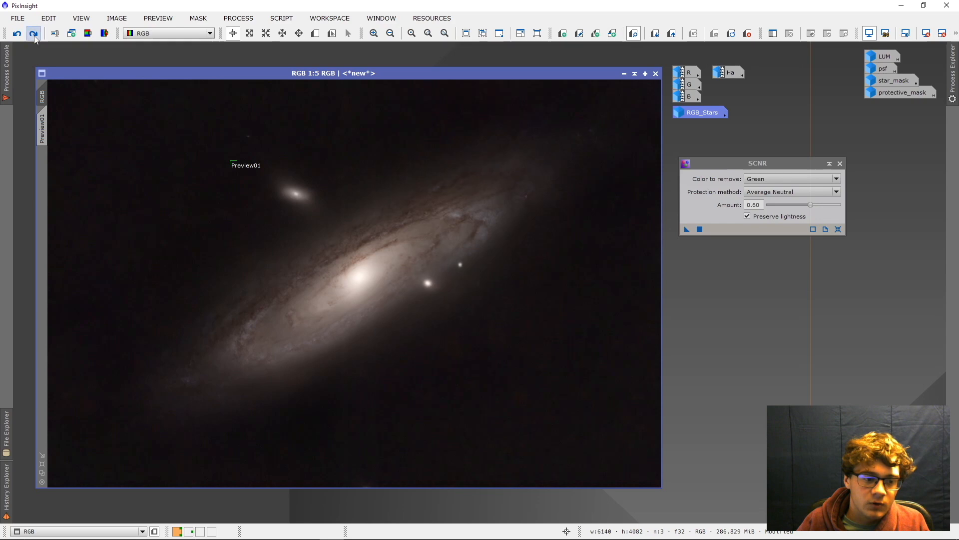
pyautogui.click(840, 163)
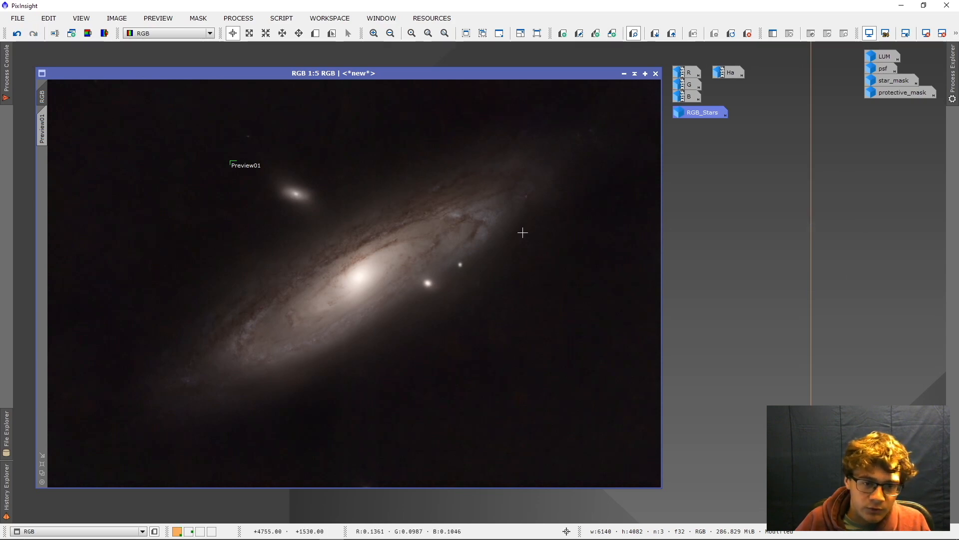
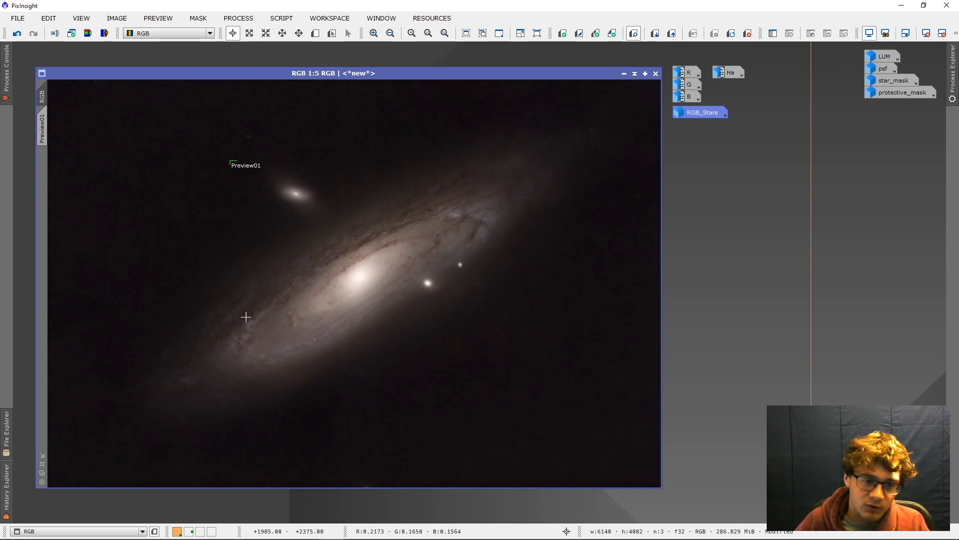
# Launch the GAME galaxy mask editor script for the RGB image
pyautogui.scroll(5, 230, 253)
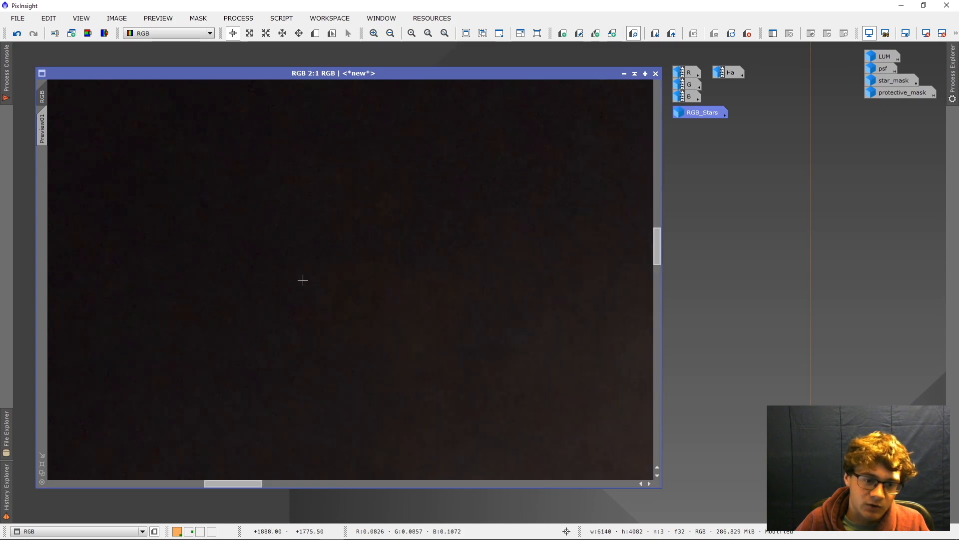
pyautogui.scroll(-4, 303, 281)
pyautogui.scroll(1, 303, 281)
pyautogui.click(282, 20)
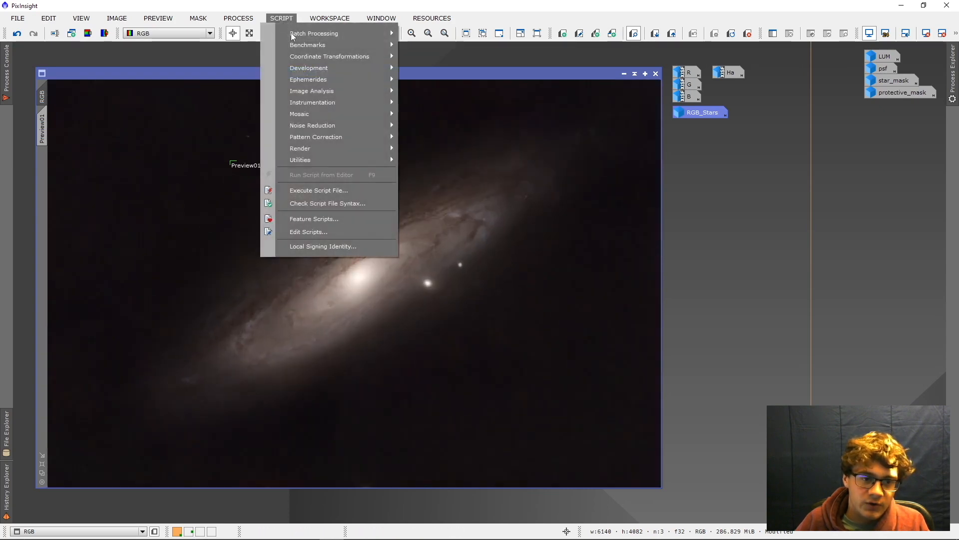
pyautogui.moveTo(345, 160)
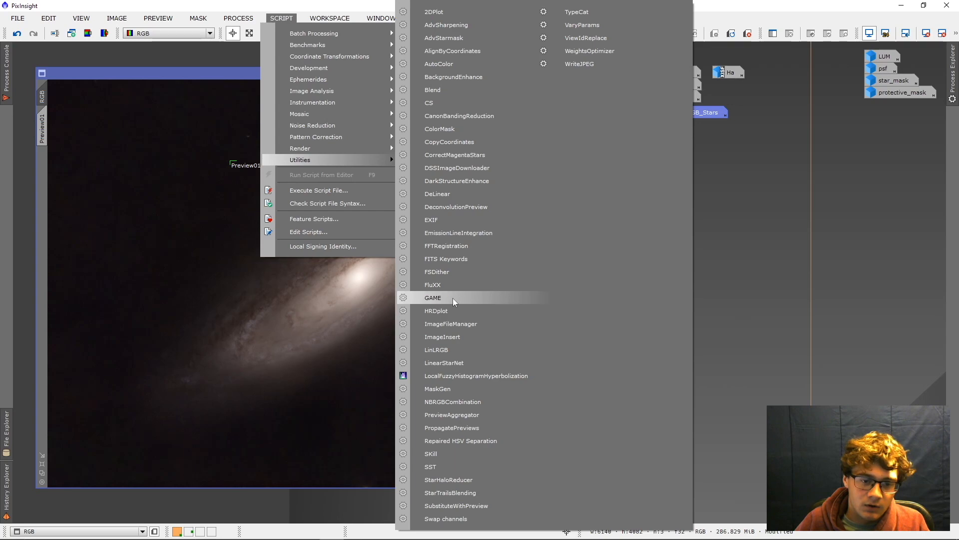
pyautogui.click(433, 297)
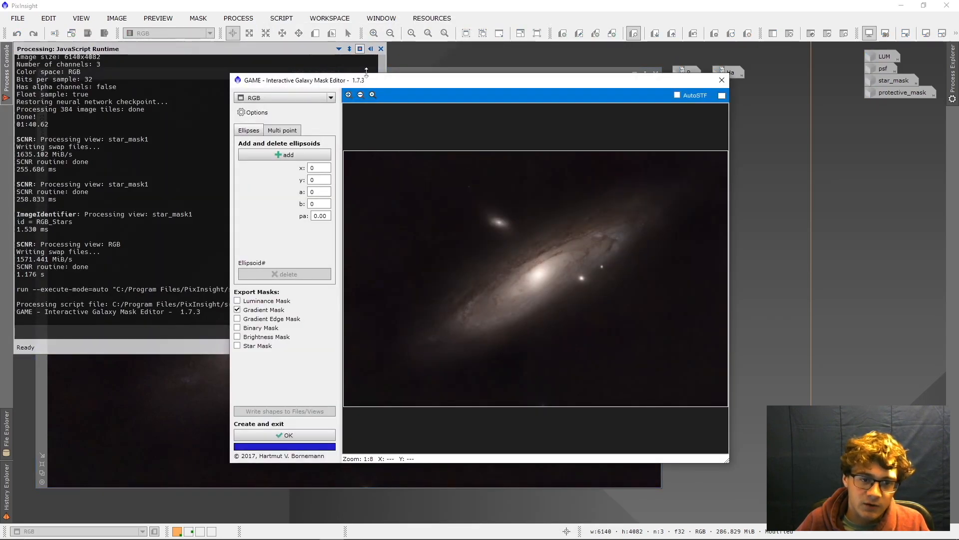
# Add an ellipse fitted around the main galaxy, centered near x 3060, y 1952, with a about 2079, b about 534 and pa about -30.6
pyautogui.click(284, 154)
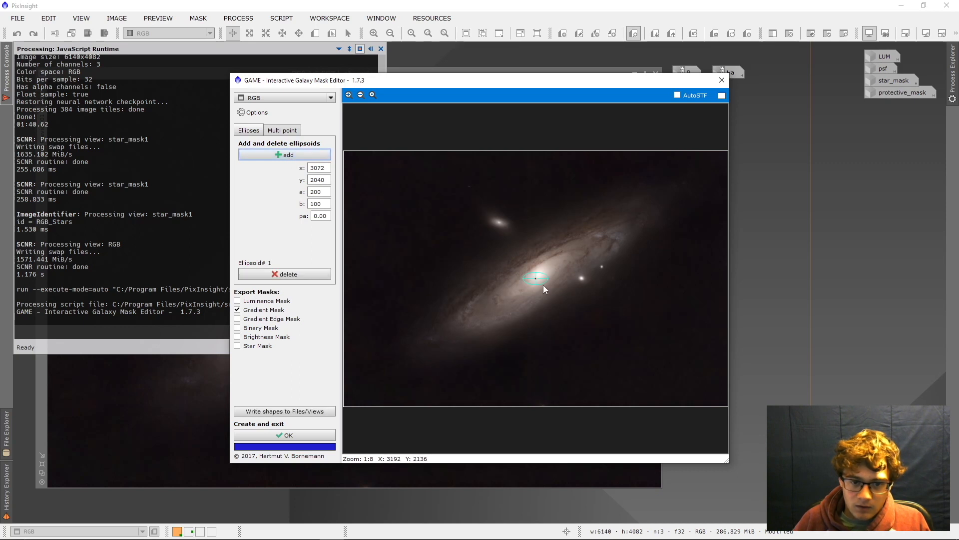
pyautogui.moveTo(524, 280); pyautogui.dragTo(425, 350)
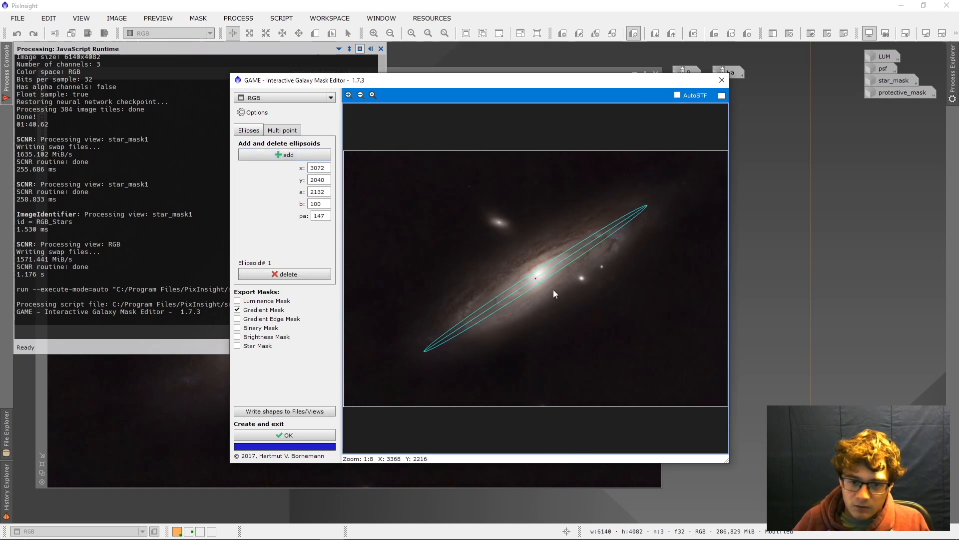
pyautogui.moveTo(538, 284); pyautogui.dragTo(556, 310)
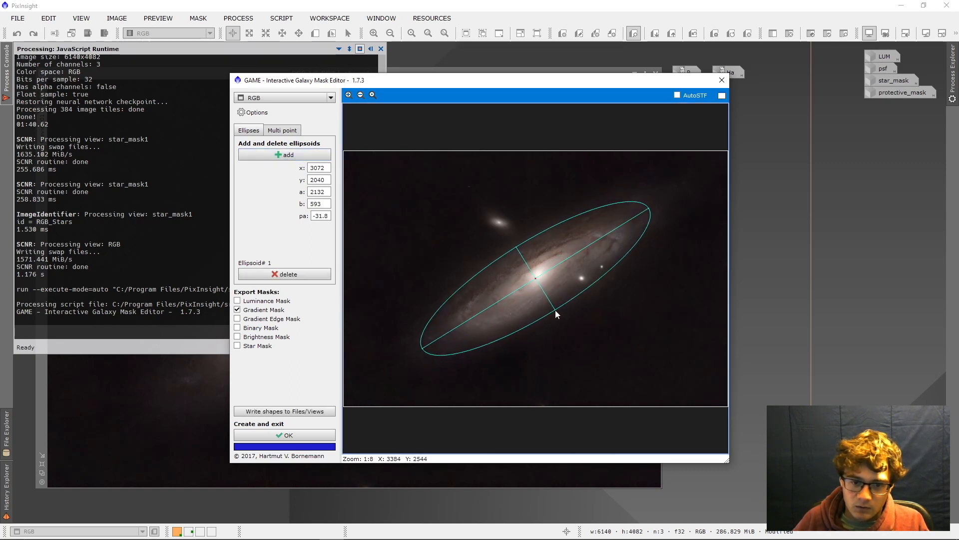
pyautogui.scroll(1, 556, 292)
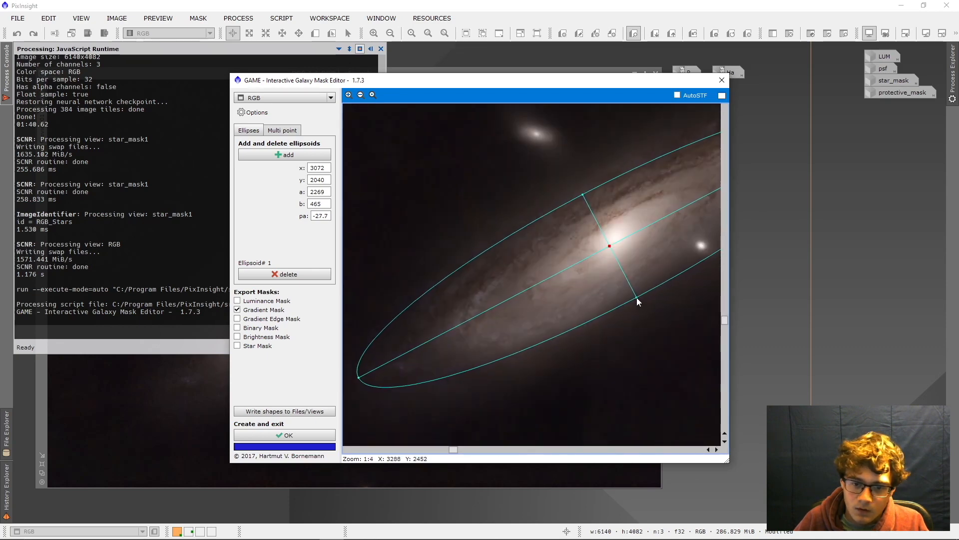
pyautogui.moveTo(637, 298); pyautogui.dragTo(637, 298)
pyautogui.moveTo(610, 246); pyautogui.dragTo(610, 240)
pyautogui.moveTo(644, 300); pyautogui.dragTo(642, 294)
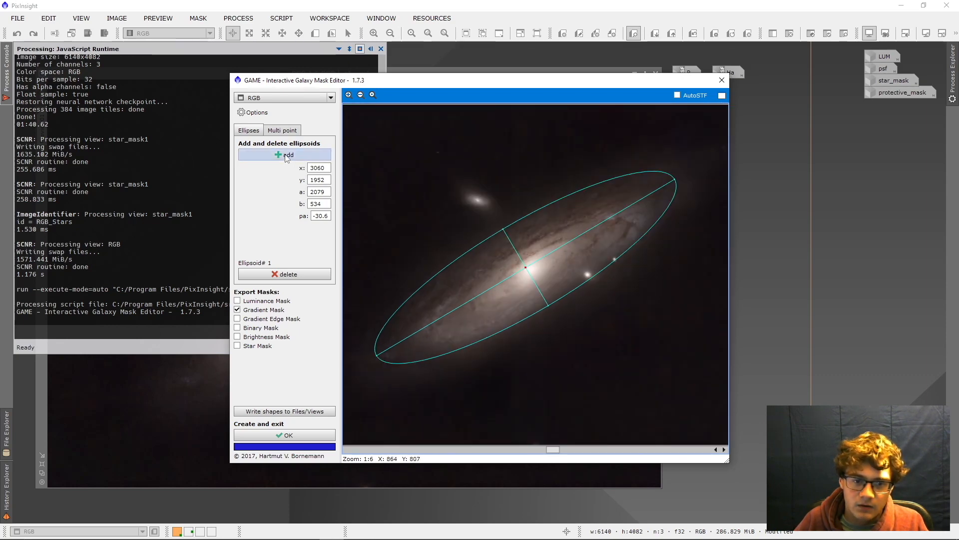
# Add a second ellipse around the small companion galaxy near x 2496, y 1137, with a about 168, b about 79 and pa about 17.7
pyautogui.click(286, 158)
pyautogui.moveTo(536, 277); pyautogui.dragTo(474, 201)
pyautogui.scroll(5, 473, 201)
pyautogui.scroll(-2, 555, 221)
pyautogui.moveTo(582, 223); pyautogui.dragTo(537, 242)
pyautogui.scroll(-6, 538, 242)
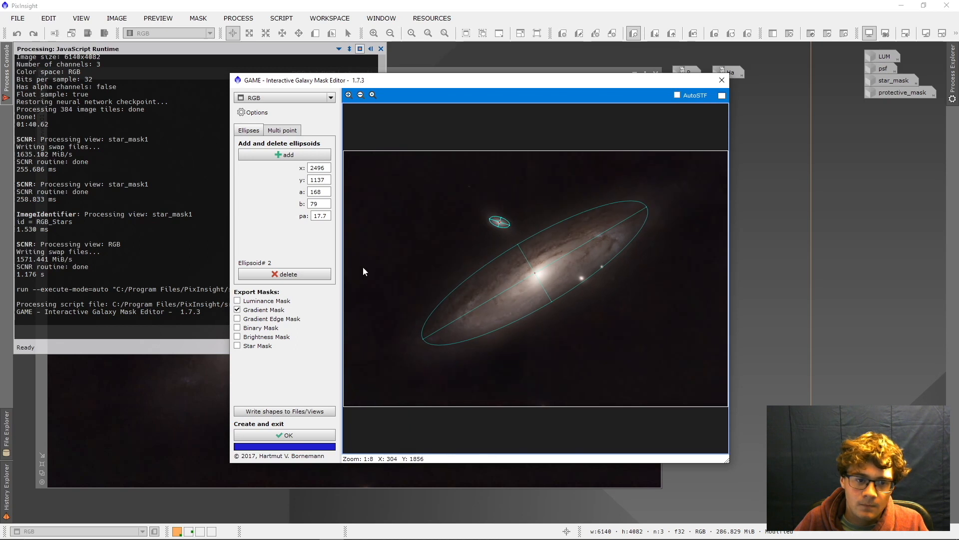
# Create only the Gradient Edge Mask from the ellipses, and move the mask window over the RGB image
pyautogui.click(237, 309)
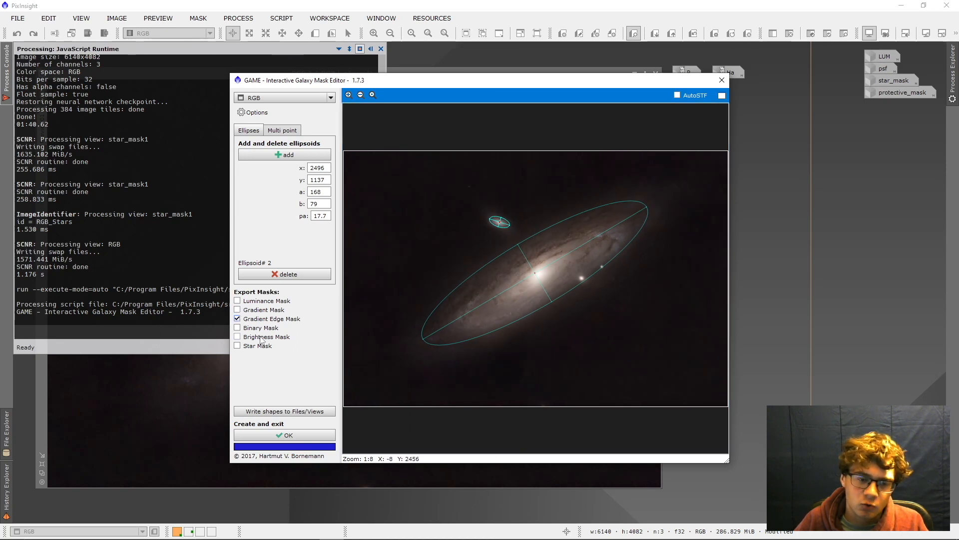
pyautogui.click(288, 436)
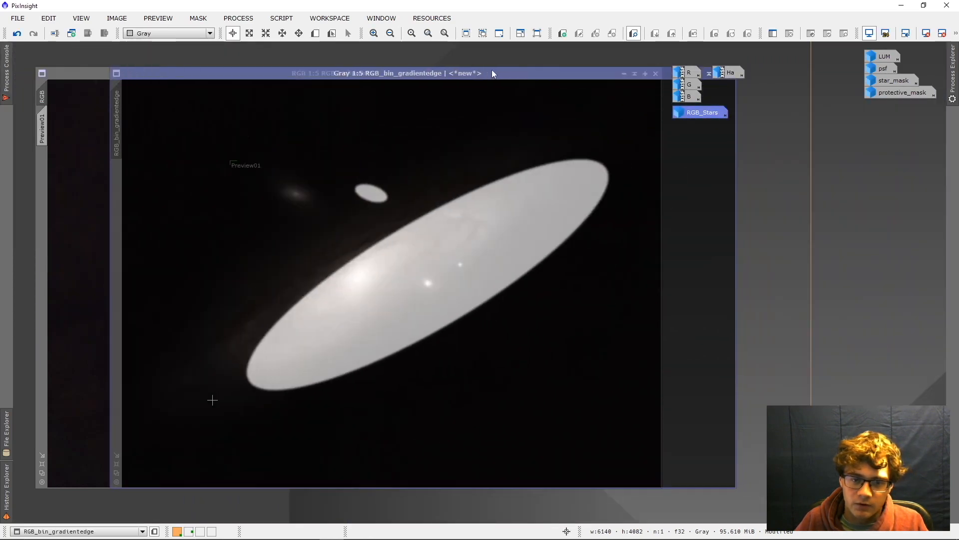
pyautogui.moveTo(492, 70); pyautogui.dragTo(461, 83)
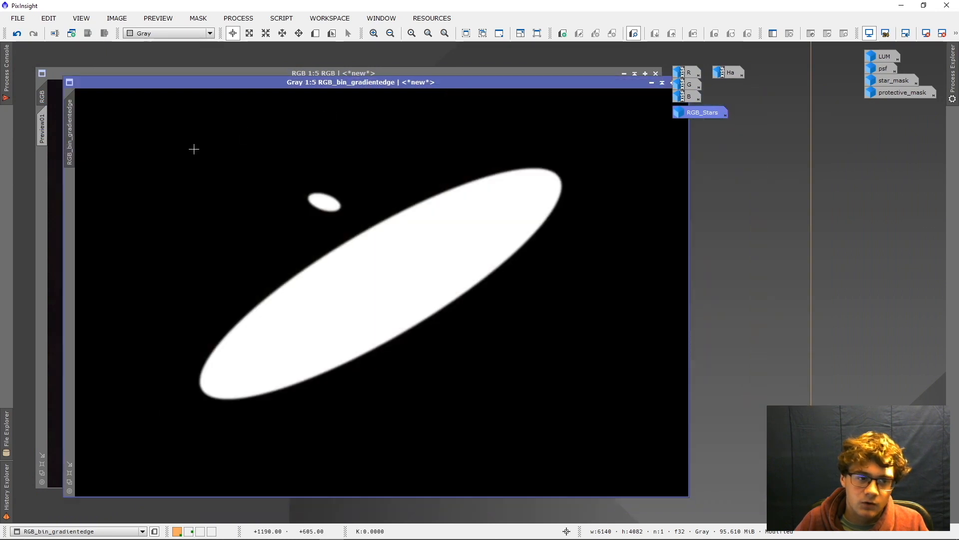
# Apply the RGB_bin_gradientedge mask to the RGB image, then minimize the mask image beside it and hide the red mask overlay
pyautogui.moveTo(70, 140); pyautogui.dragTo(47, 214)
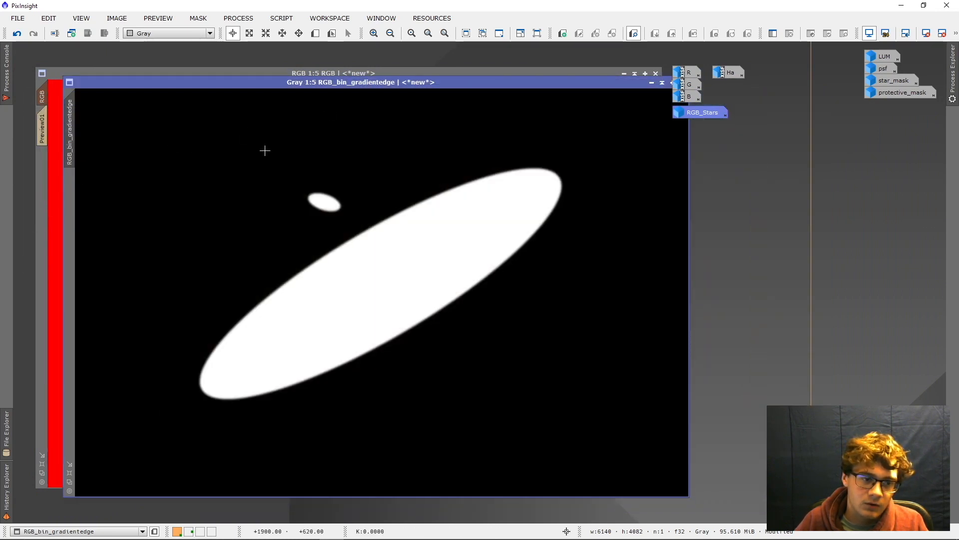
pyautogui.click(651, 85)
pyautogui.moveTo(418, 296); pyautogui.dragTo(727, 137)
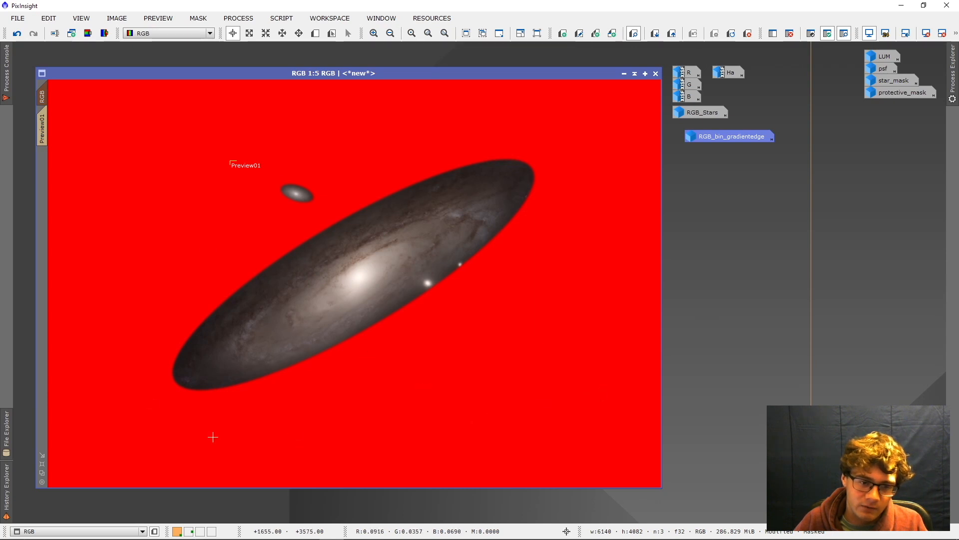
pyautogui.click(844, 33)
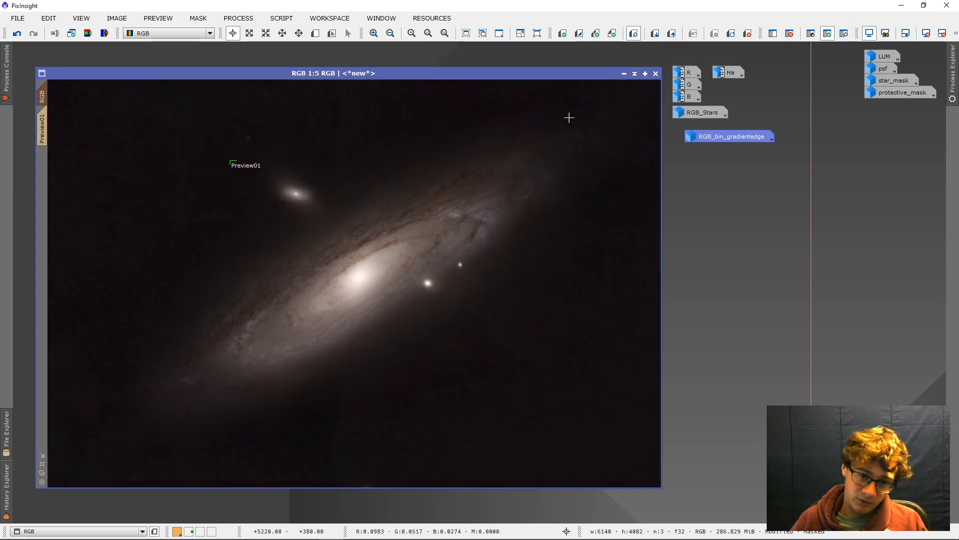
# Open ColorSaturation with a real-time preview, raise the curve to about 4.64 near hue 0.51, and compare before and after
pyautogui.click(238, 18)
pyautogui.moveTo(340, 11)
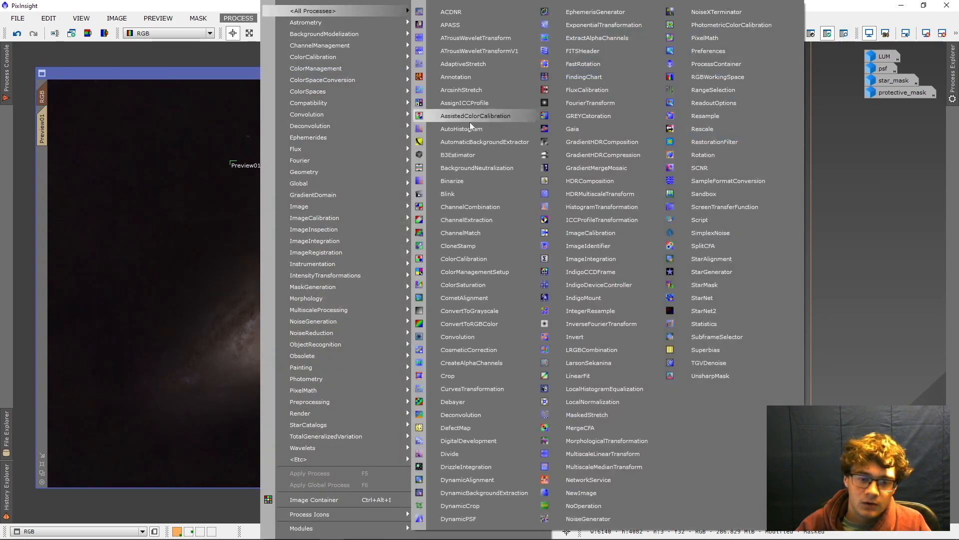
pyautogui.click(474, 285)
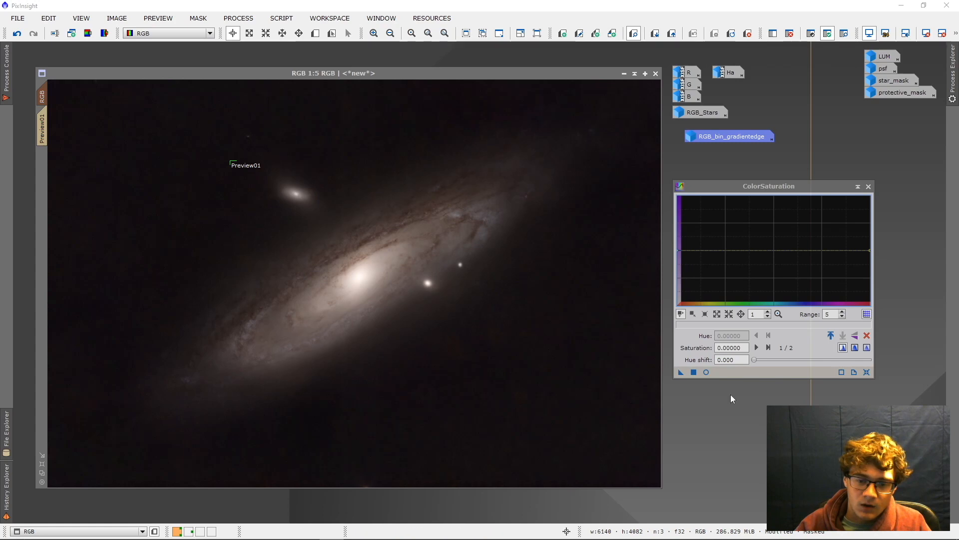
pyautogui.click(706, 372)
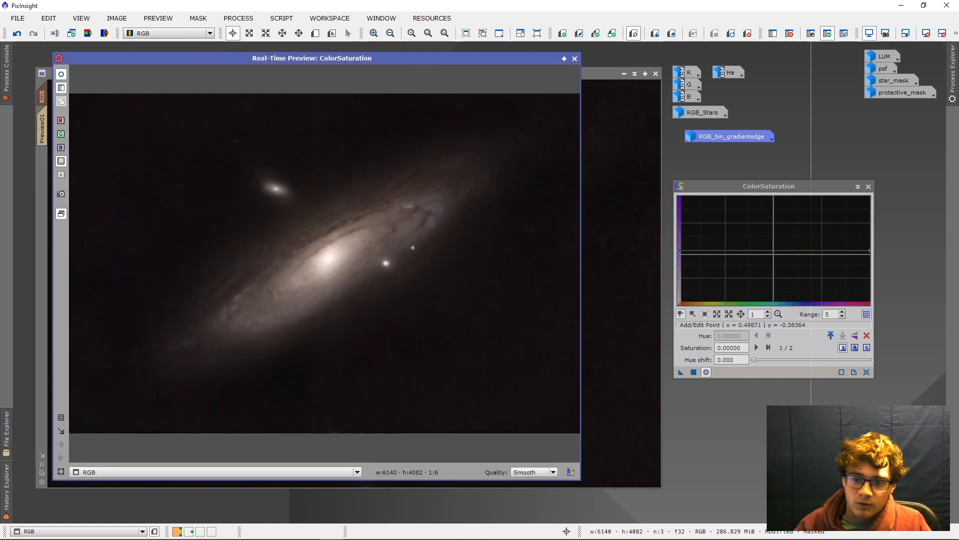
pyautogui.moveTo(775, 249); pyautogui.dragTo(775, 199)
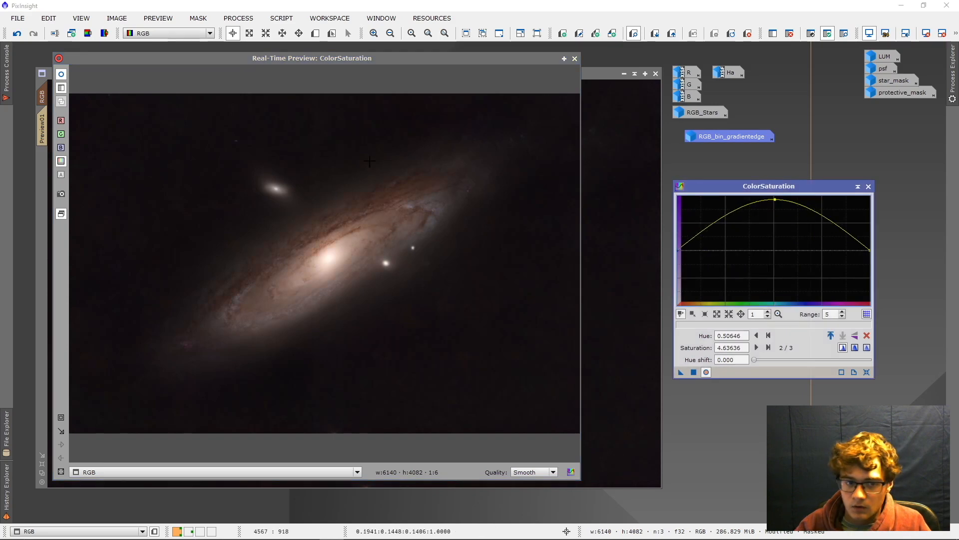
pyautogui.click(61, 76)
pyautogui.click(60, 76)
pyautogui.click(61, 76)
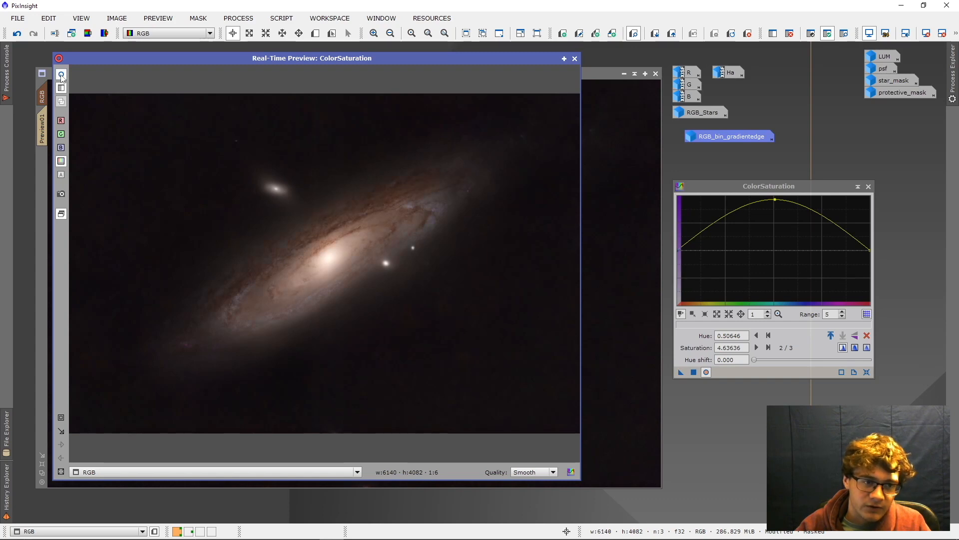
pyautogui.click(61, 76)
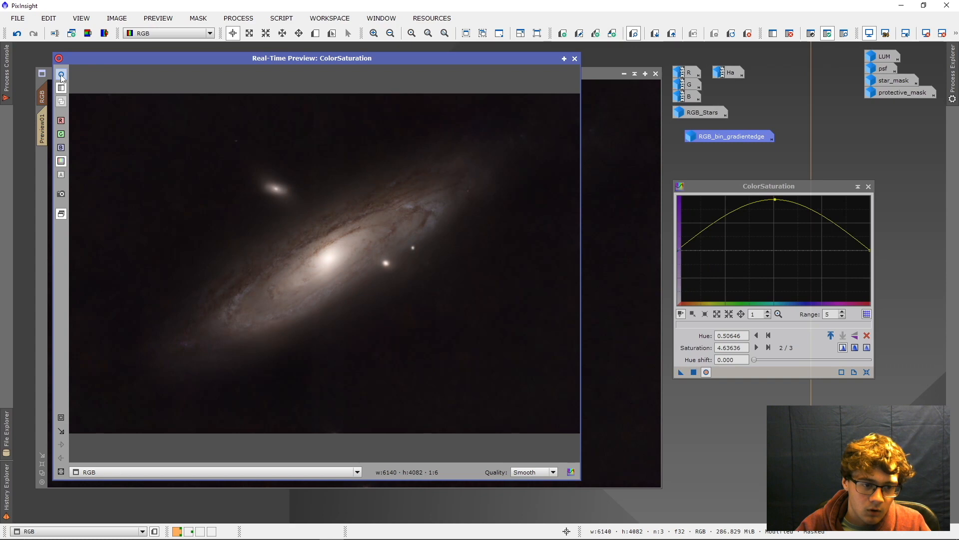
pyautogui.click(61, 76)
pyautogui.click(61, 76)
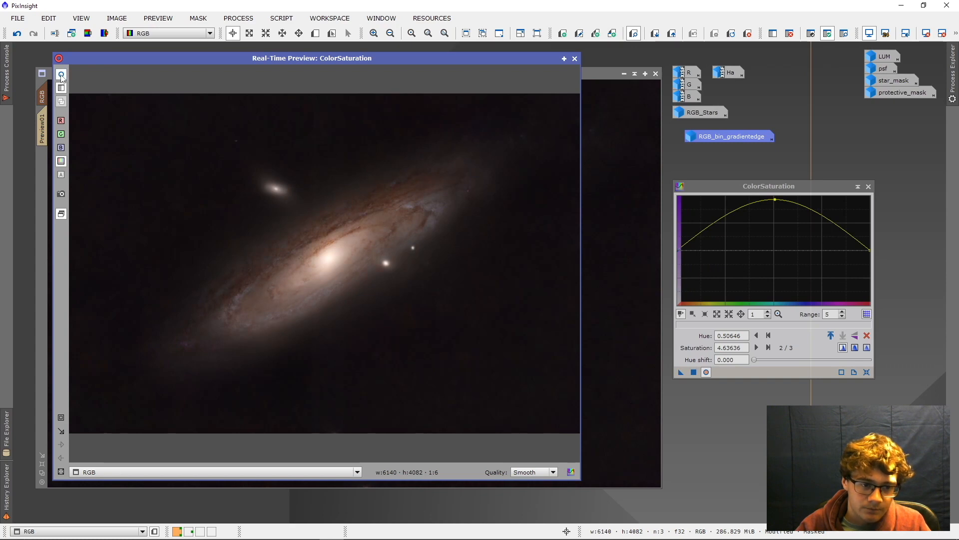
# Add a raised saturation point in the orange hues and a low point of about 0.73 near hue 0.83, checking the preview
pyautogui.moveTo(718, 228); pyautogui.dragTo(704, 223)
pyautogui.moveTo(839, 223); pyautogui.dragTo(837, 242)
pyautogui.click(62, 75)
pyautogui.click(62, 75)
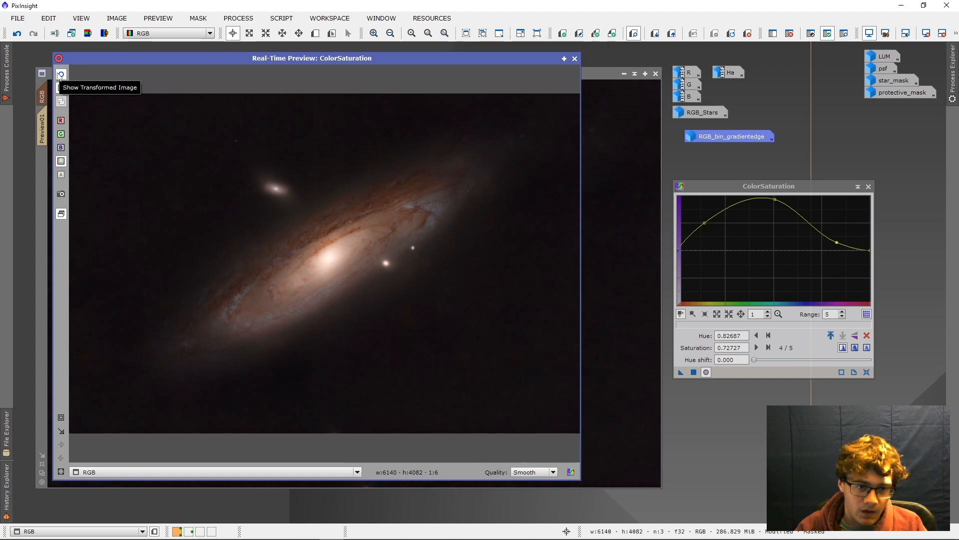
# Apply the ColorSaturation curve to the RGB image and keep its settings as a process icon named RGB_Saturation
pyautogui.click(574, 59)
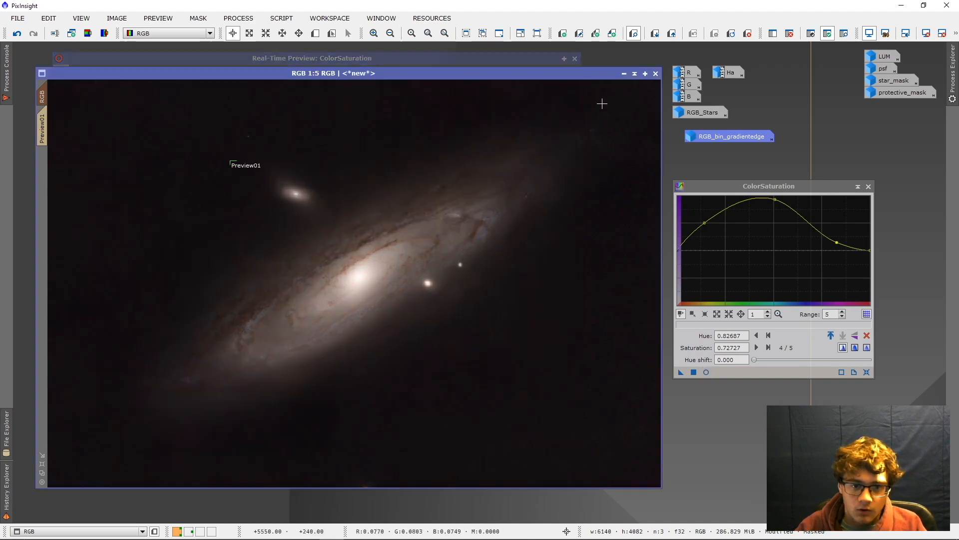
pyautogui.moveTo(693, 372); pyautogui.dragTo(694, 374)
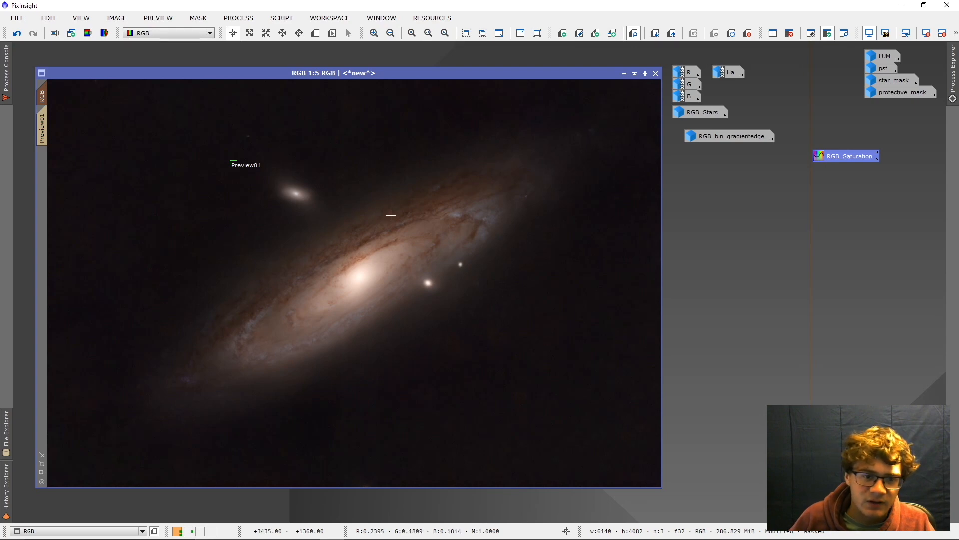
pyautogui.scroll(2, 378, 257)
pyautogui.scroll(-2, 379, 257)
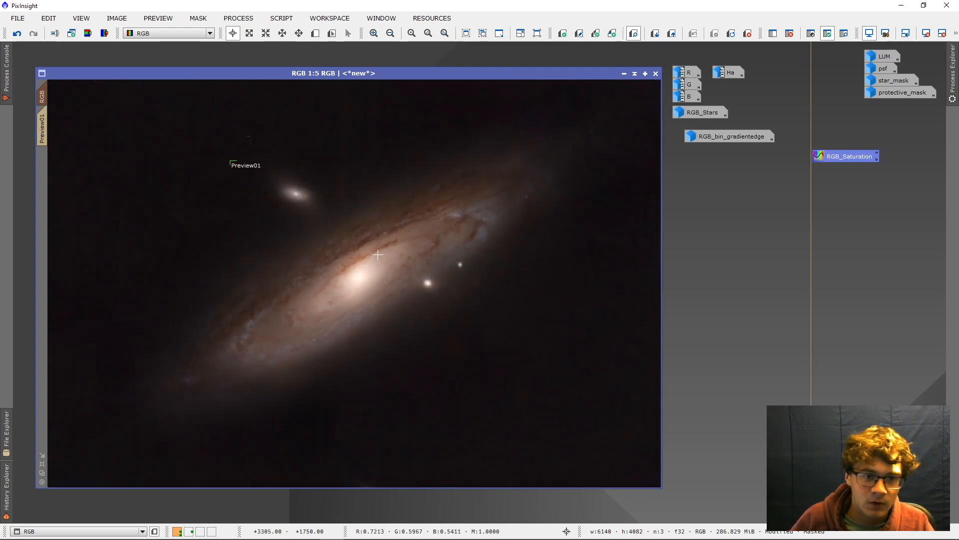
# Remove the mask from the RGB image and add the stars back with the PixelMath expression RGB+RGB_Stars
pyautogui.click(238, 18)
pyautogui.moveTo(346, 19)
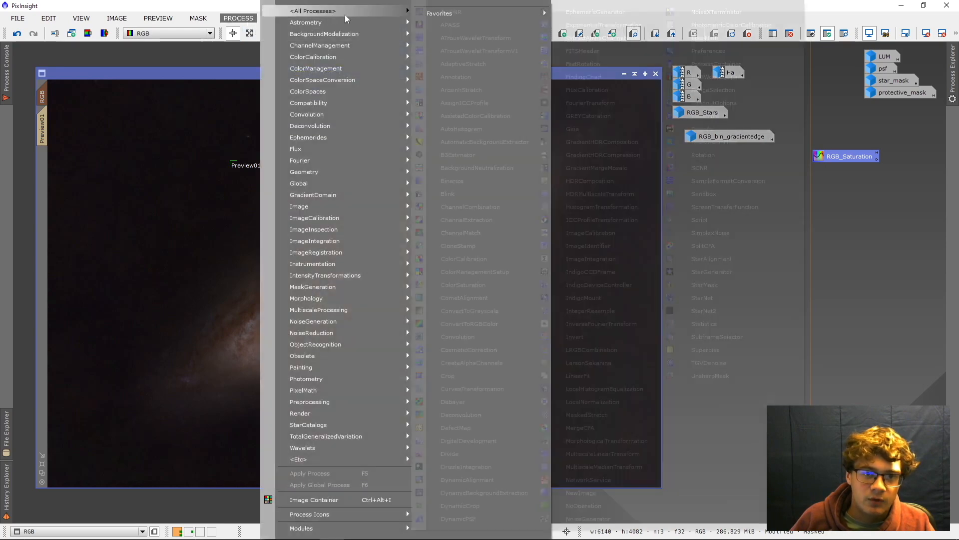
pyautogui.click(709, 38)
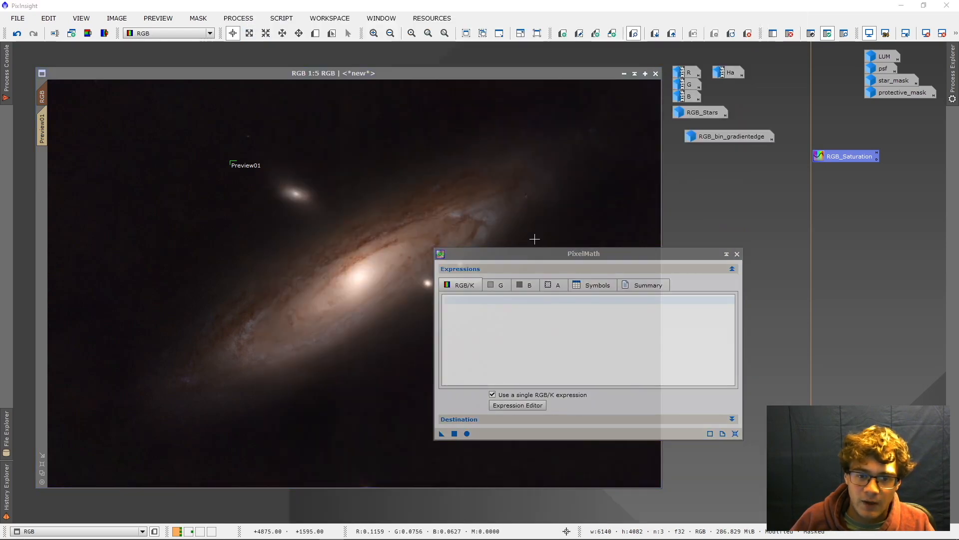
pyautogui.moveTo(546, 254); pyautogui.dragTo(540, 166)
pyautogui.click(512, 317)
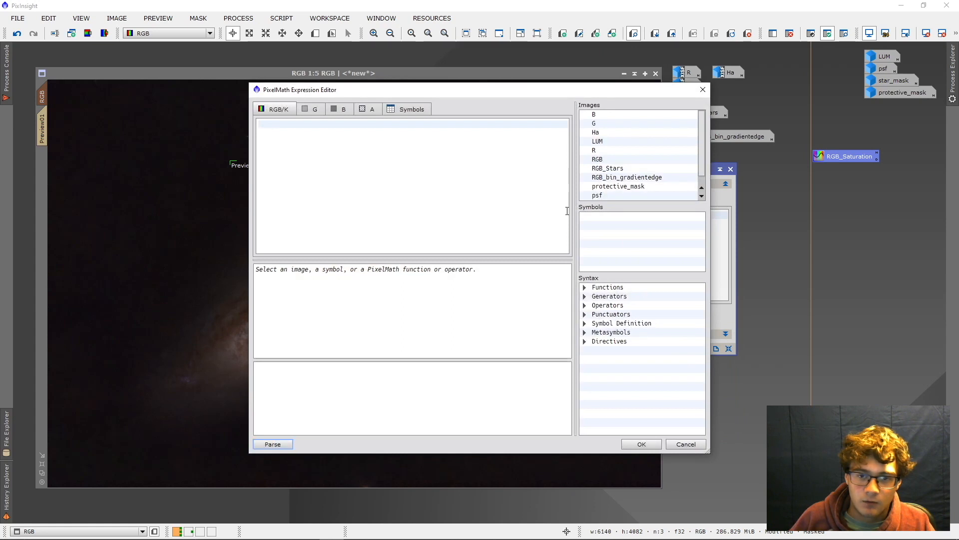
pyautogui.doubleClick(617, 159)
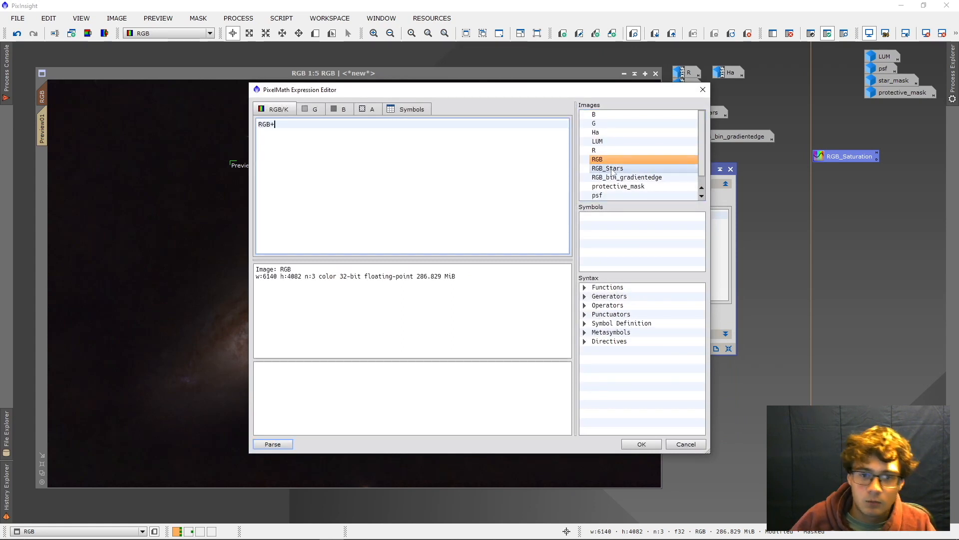
pyautogui.doubleClick(613, 169)
pyautogui.click(625, 445)
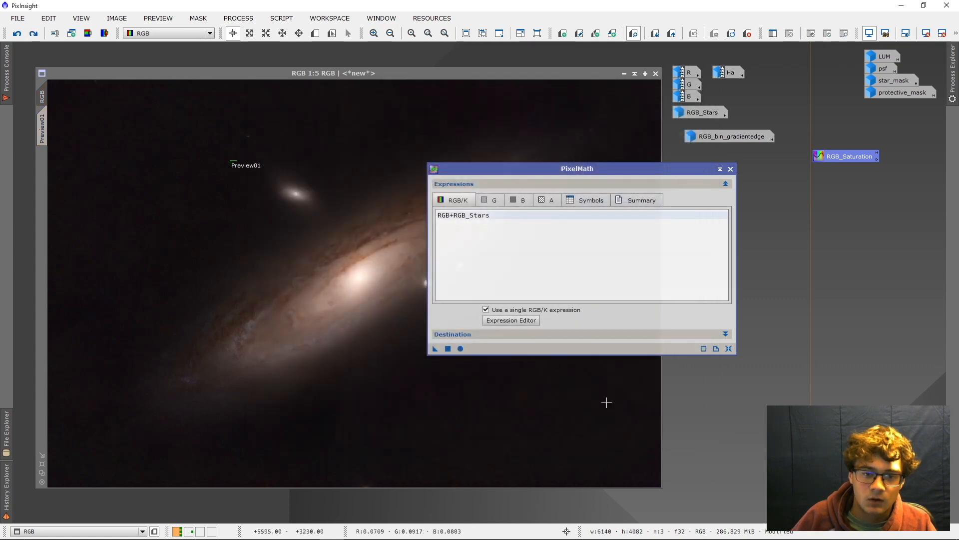
pyautogui.click(448, 349)
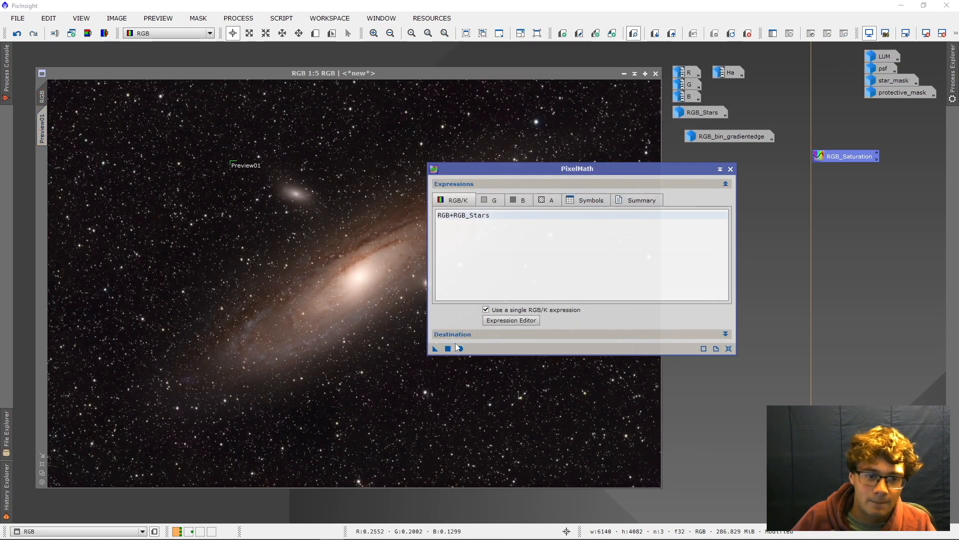
pyautogui.click(730, 169)
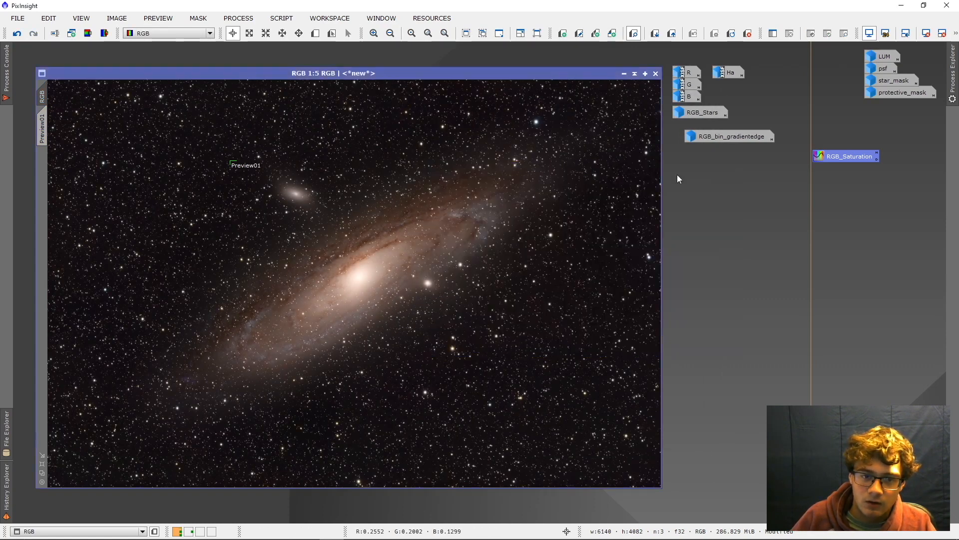
# Run NoiseXTerminator on the combined RGB image with Denoise set to 0.60
pyautogui.scroll(5, 322, 301)
pyautogui.scroll(1, 322, 301)
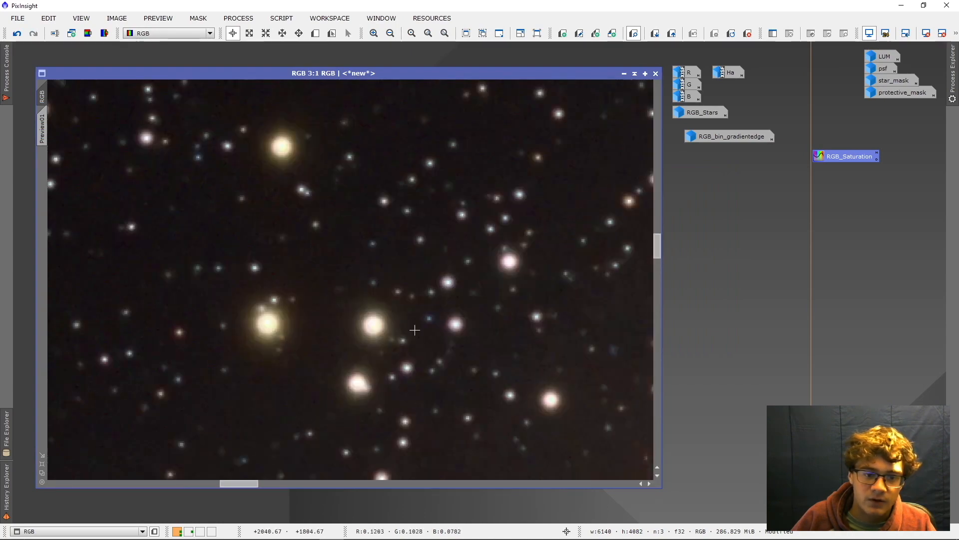
pyautogui.scroll(-6, 430, 326)
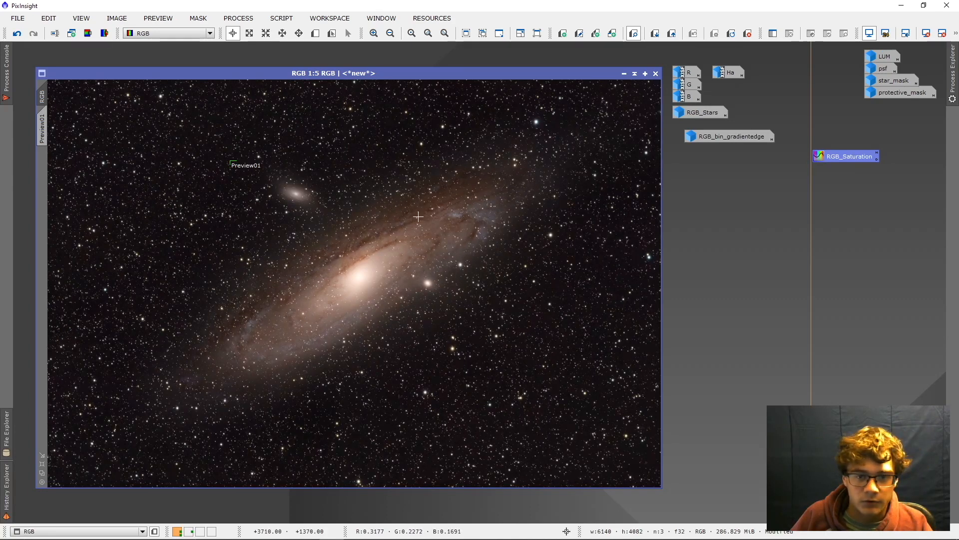
pyautogui.click(253, 21)
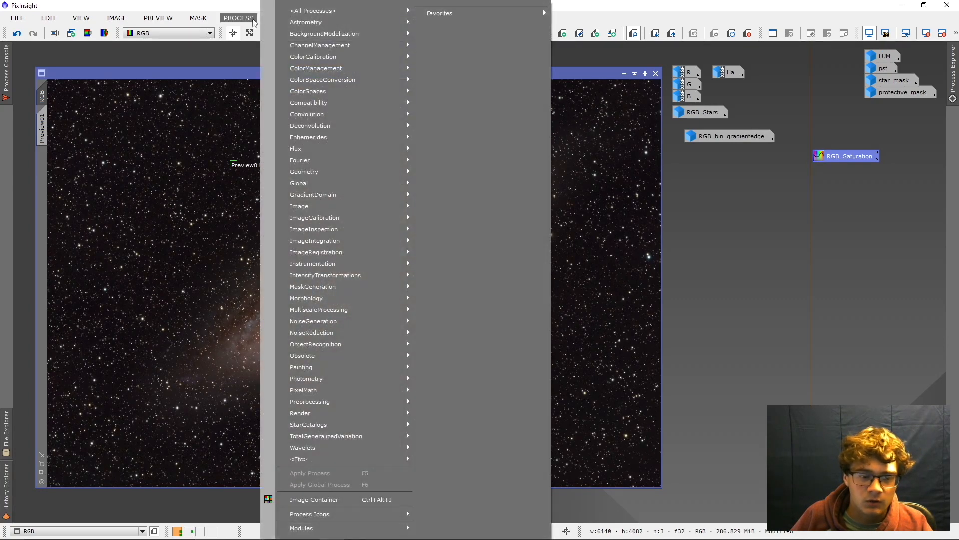
pyautogui.moveTo(312, 11)
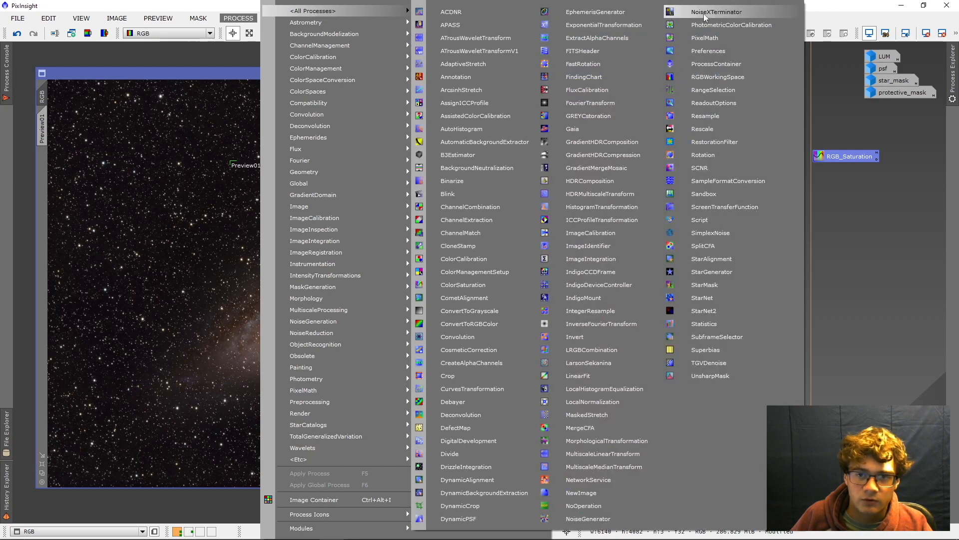
pyautogui.click(704, 23)
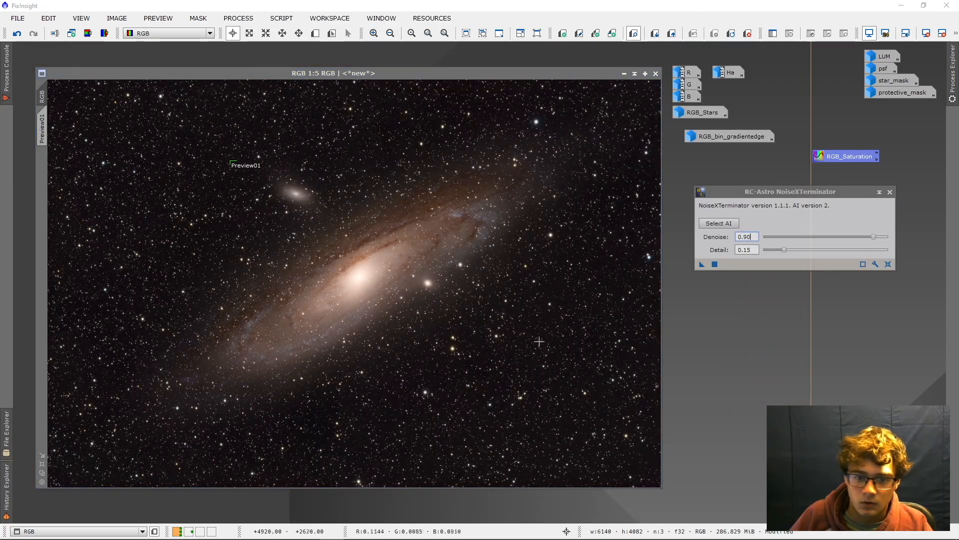
pyautogui.scroll(7, 576, 274)
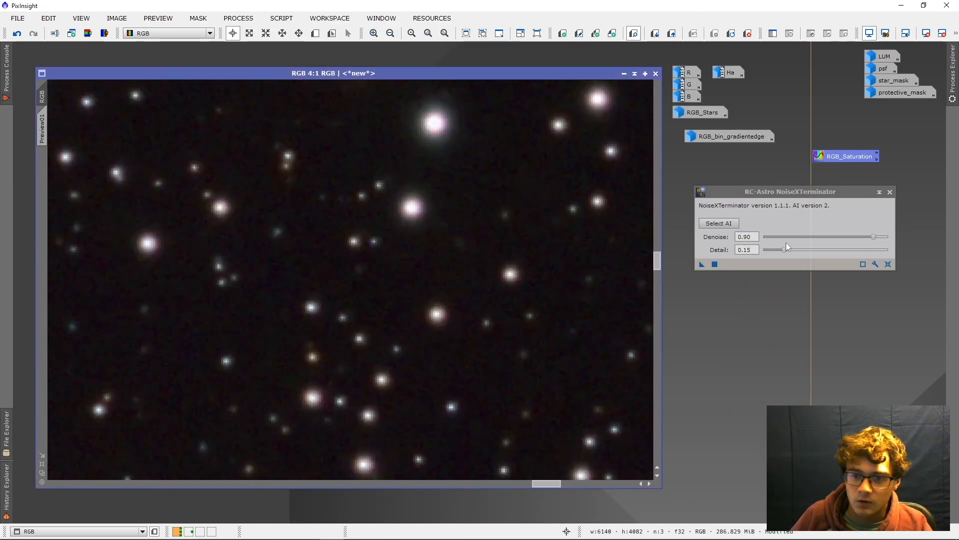
pyautogui.moveTo(866, 238); pyautogui.dragTo(841, 244)
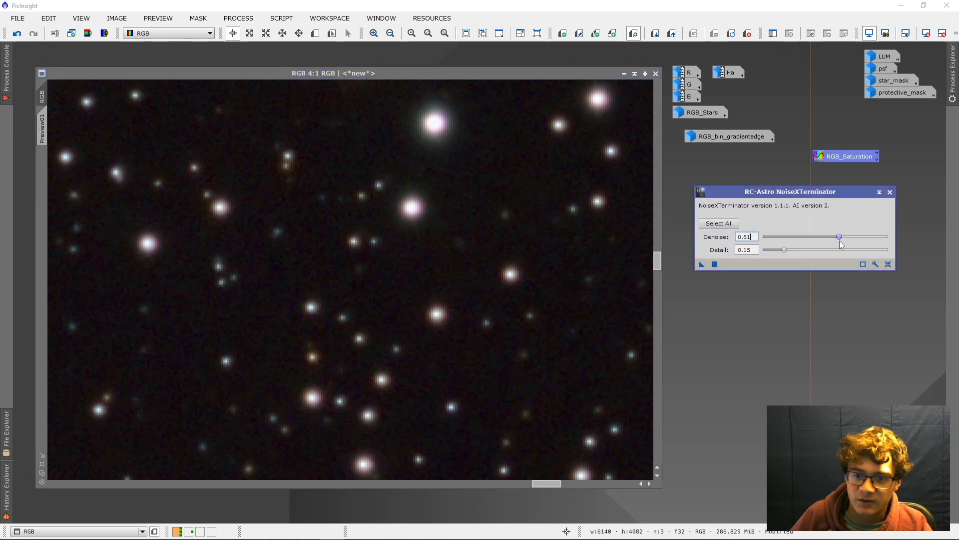
pyautogui.click(715, 264)
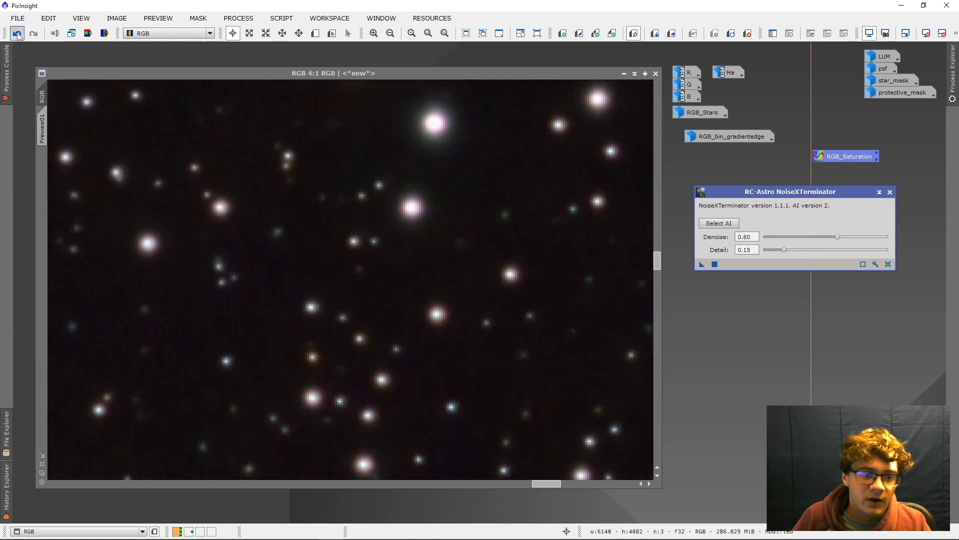
# Compare the star field before and after the noise reduction, keep the denoised version, and close NoiseXTerminator
pyautogui.click(34, 33)
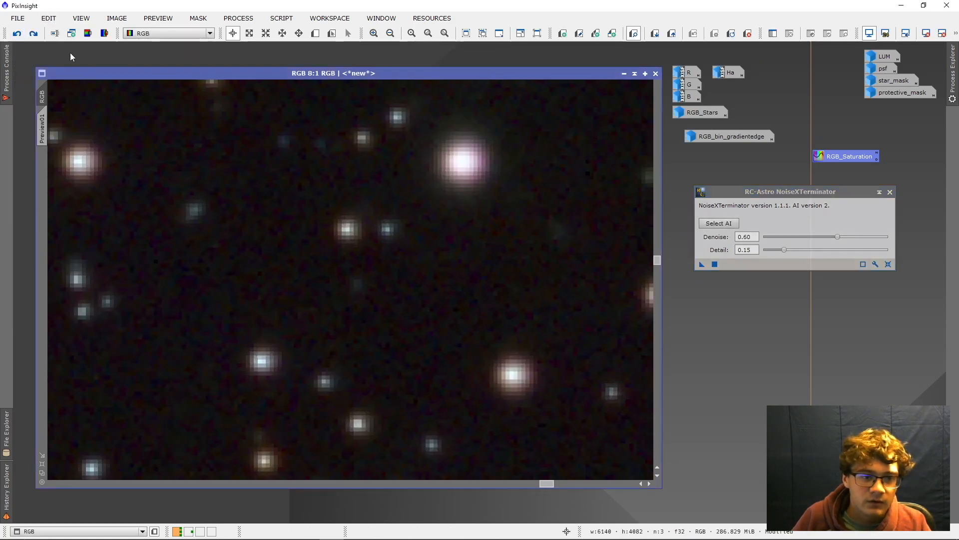
pyautogui.click(17, 34)
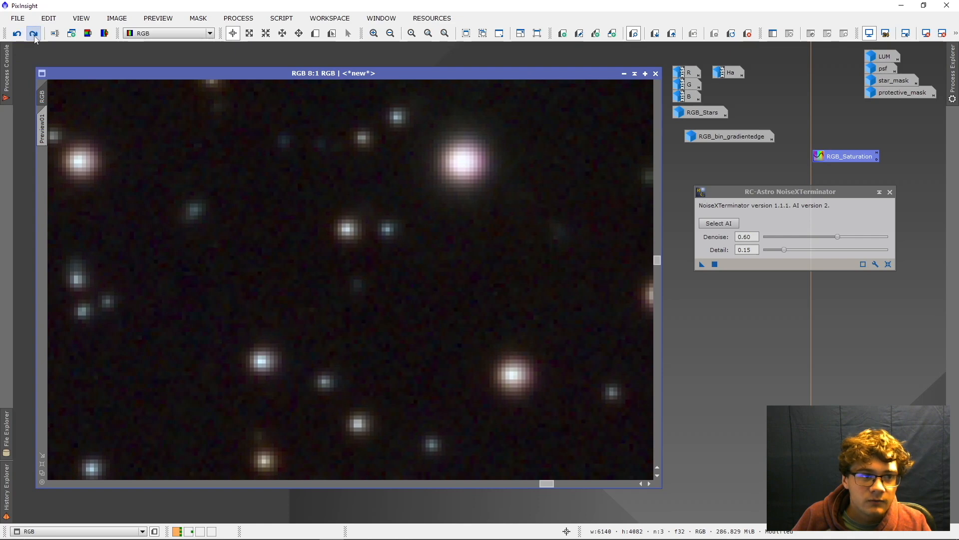
pyautogui.click(33, 33)
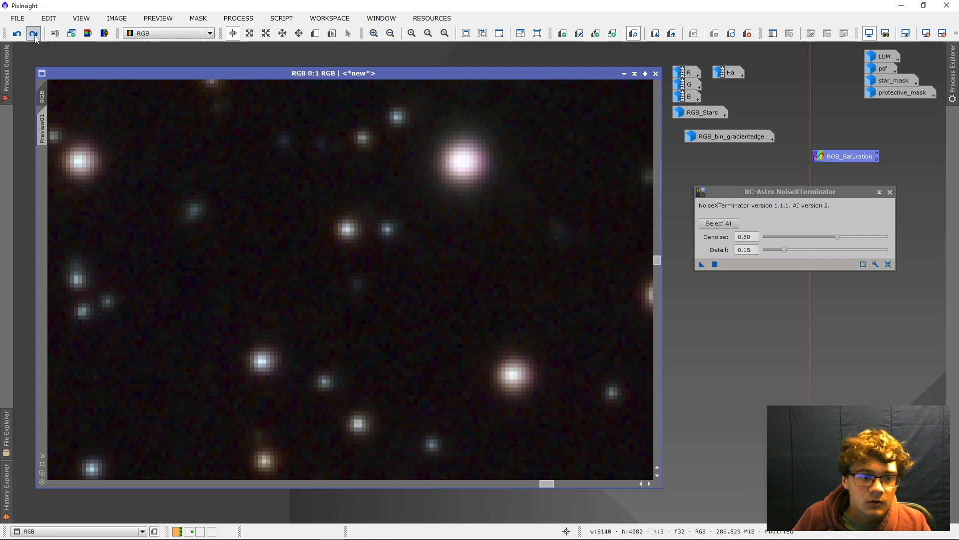
pyautogui.scroll(-11, 257, 191)
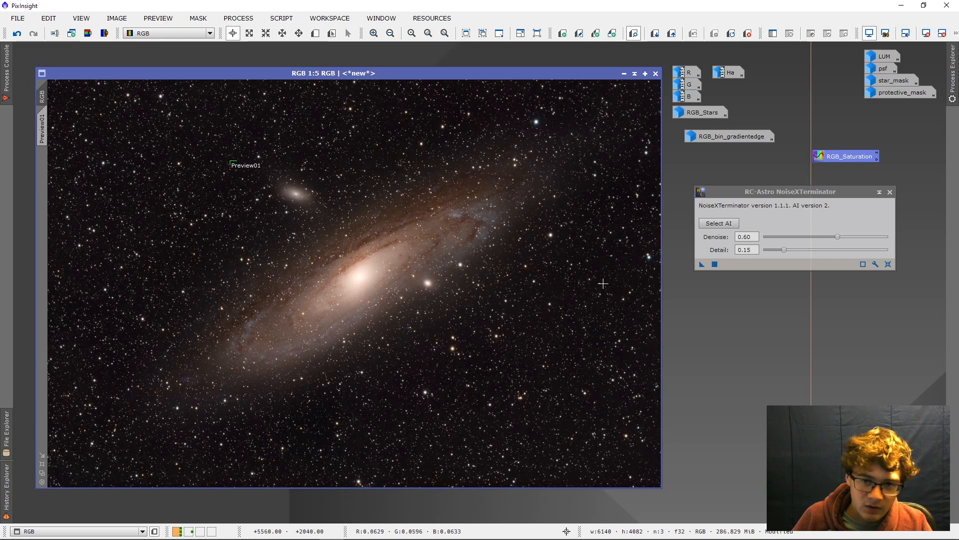
pyautogui.click(892, 193)
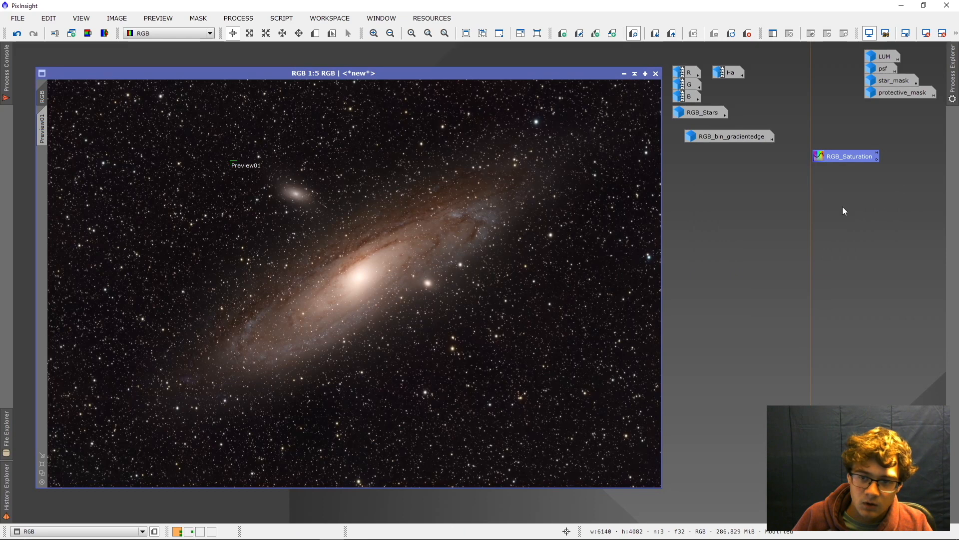
# Open the Ha image and set the RGB view as the reference image in StarAlignment
pyautogui.doubleClick(727, 71)
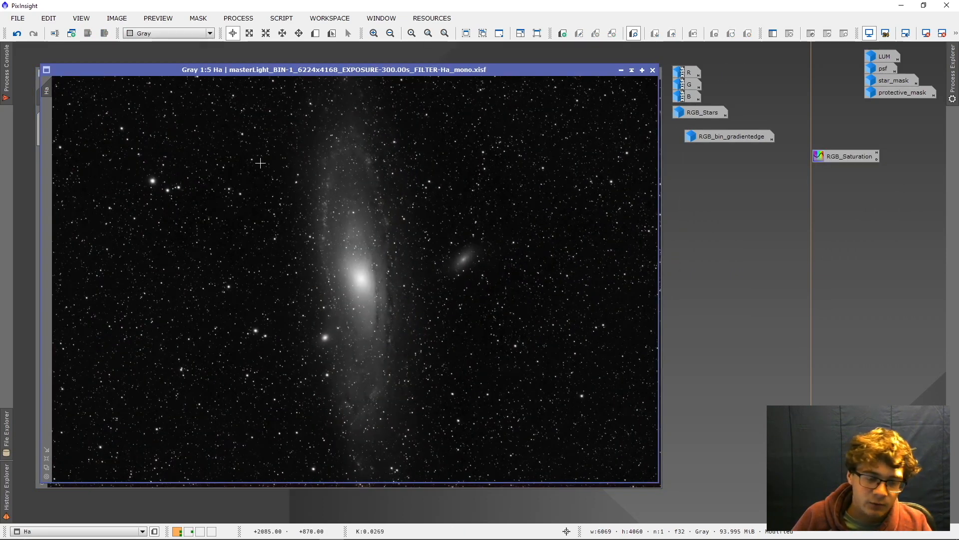
pyautogui.click(239, 18)
pyautogui.moveTo(344, 12)
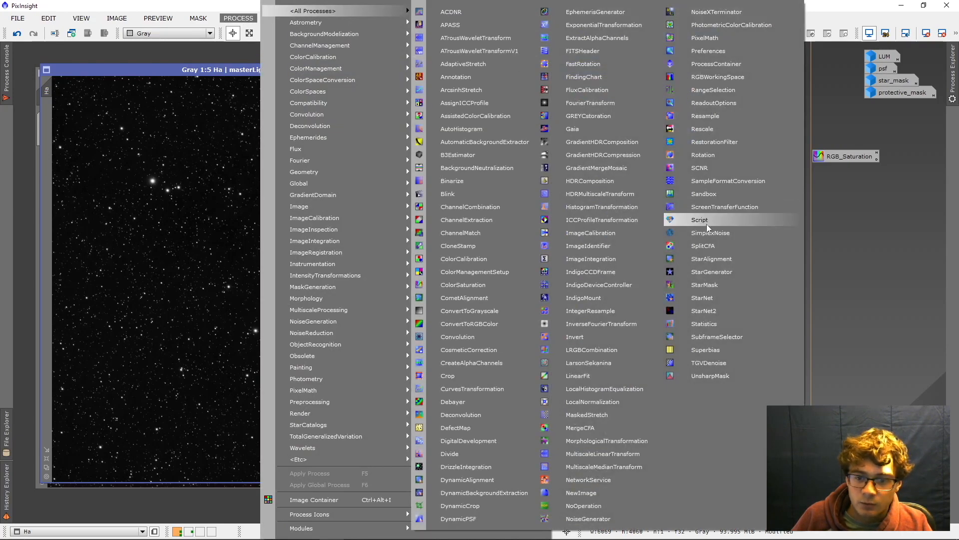
pyautogui.click(722, 259)
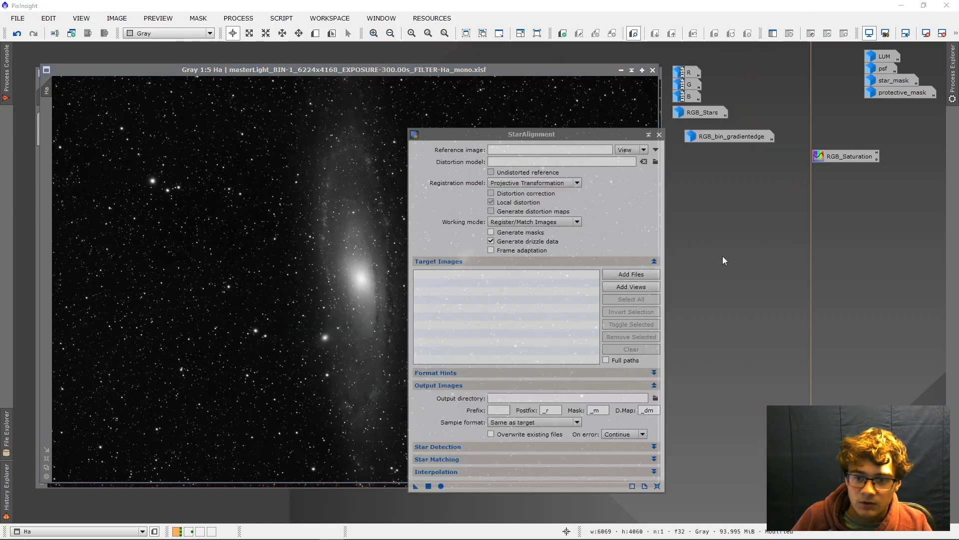
pyautogui.click(630, 150)
pyautogui.click(627, 167)
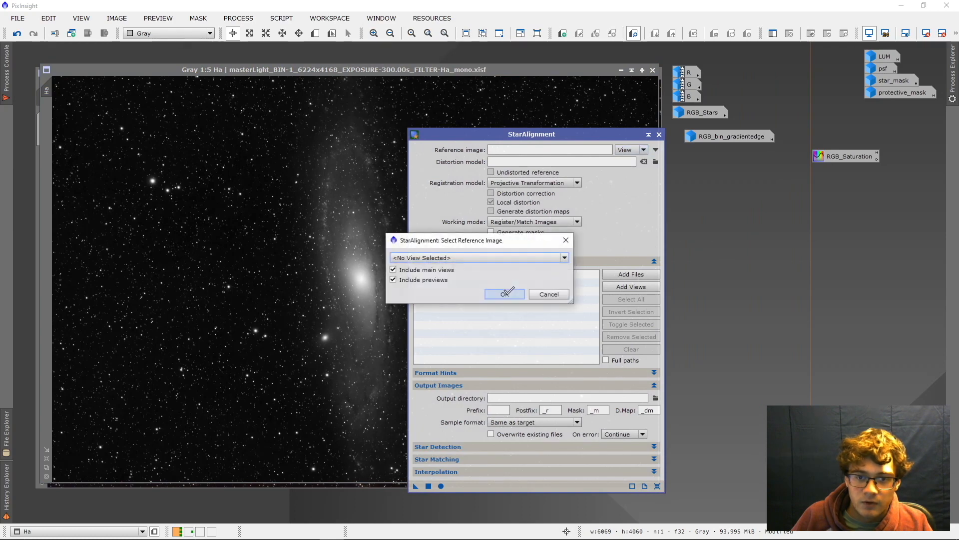
pyautogui.click(455, 257)
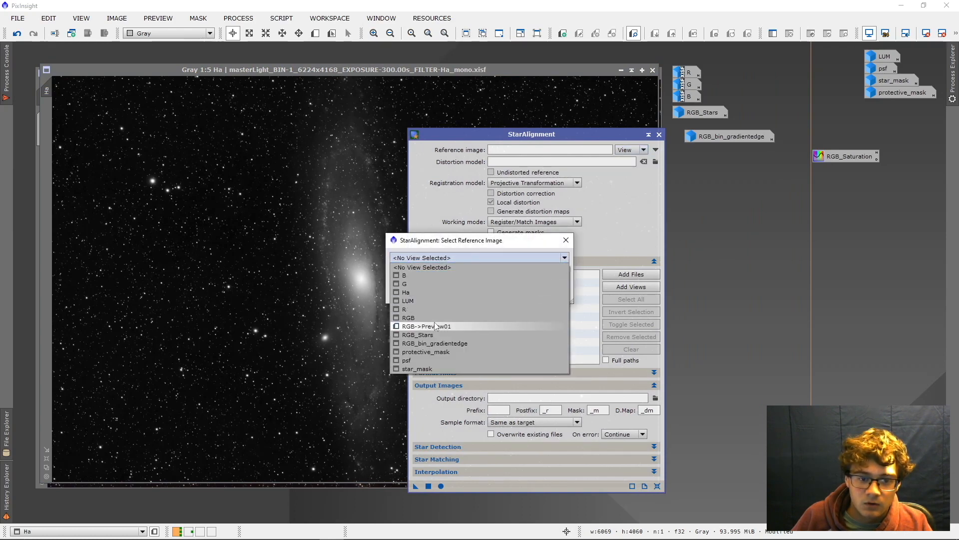
pyautogui.click(435, 318)
pyautogui.click(509, 294)
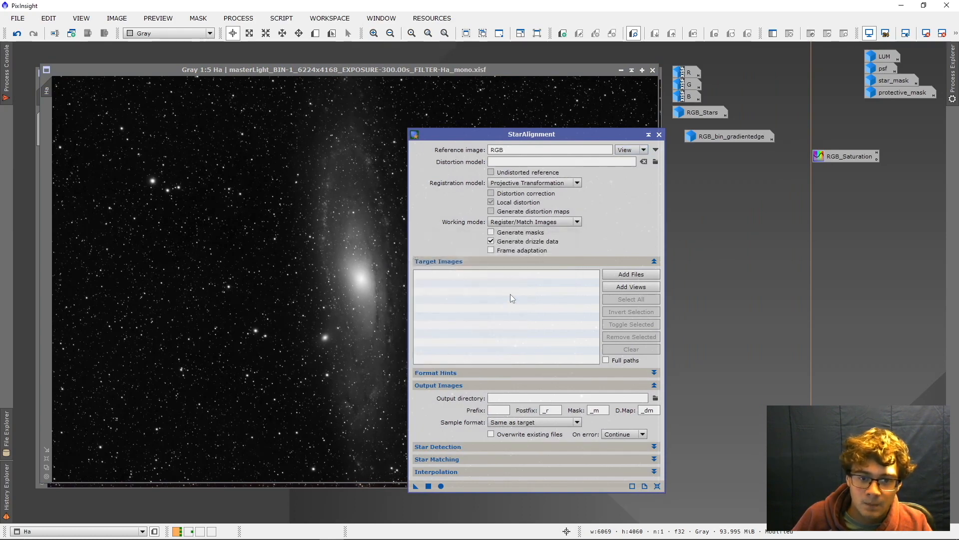
# Add Ha as the target view, run StarAlignment to register it to RGB, and close the process
pyautogui.click(624, 287)
pyautogui.click(403, 208)
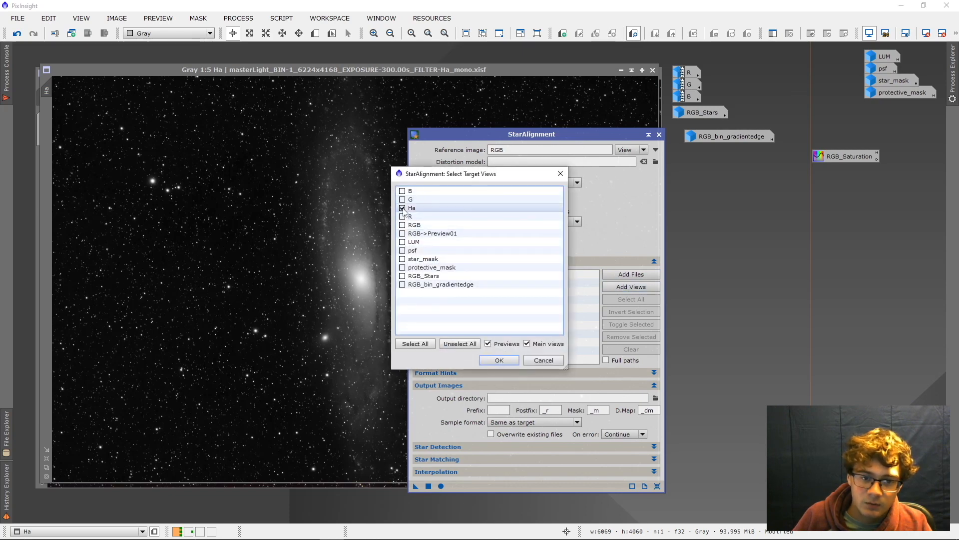
pyautogui.click(499, 361)
pyautogui.click(441, 485)
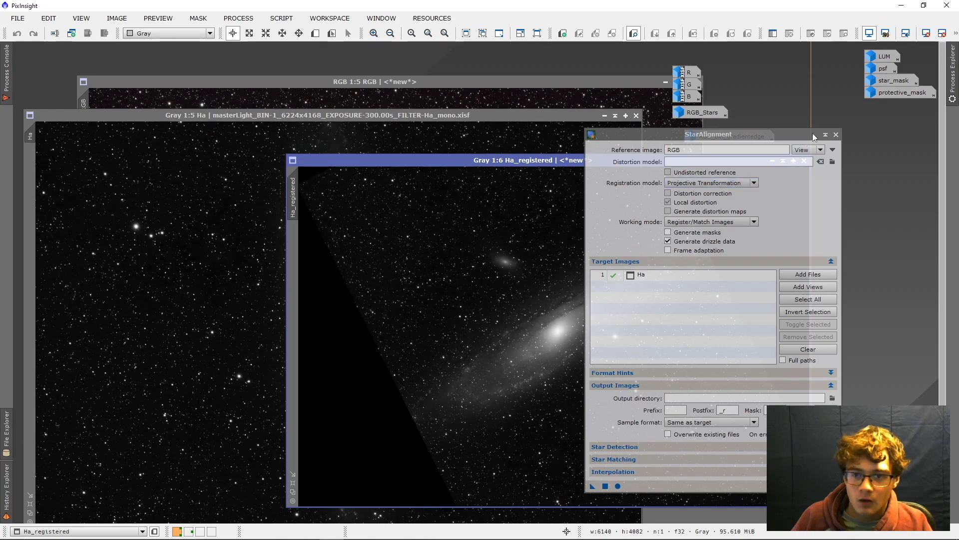
pyautogui.click(836, 134)
# Iconize the original image as Ha_old, rename the registered image Ha, and enlarge its window over the RGB window at 1:5
pyautogui.moveTo(524, 162); pyautogui.dragTo(374, 149)
pyautogui.click(603, 116)
pyautogui.moveTo(742, 77); pyautogui.dragTo(783, 70)
pyautogui.doubleClick(783, 70)
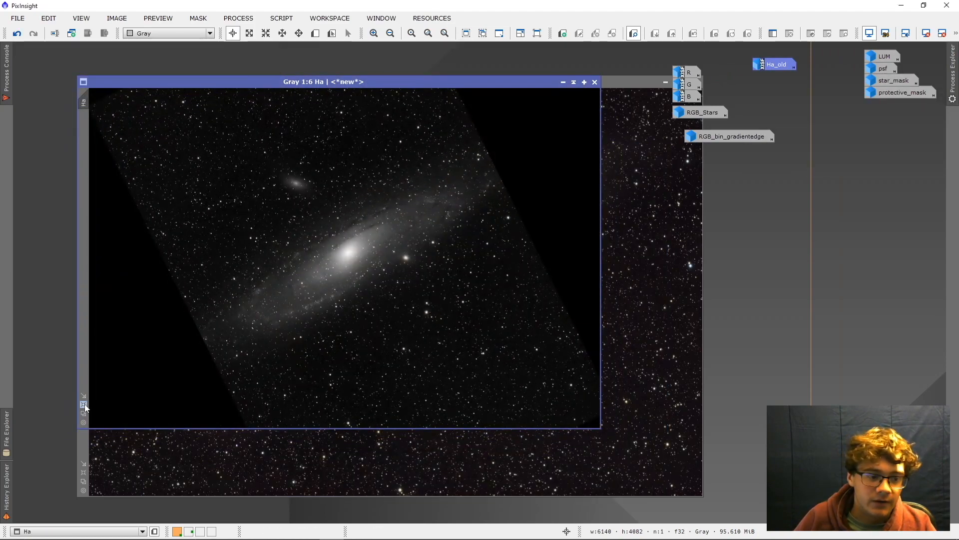
pyautogui.click(83, 404)
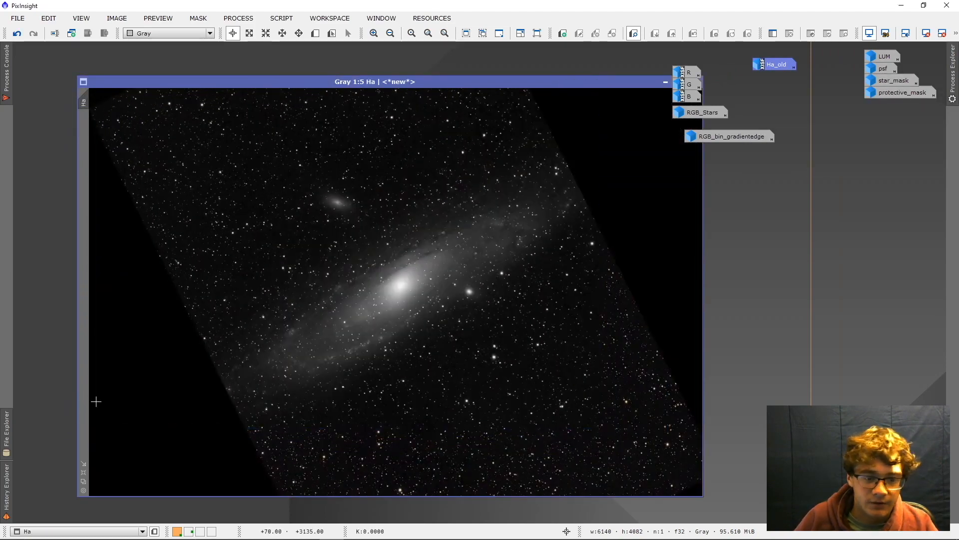
# Examine the registered Ha image for hydrogen regions along the galaxy's spiral arms and around its core
pyautogui.hotkey('ctrl', 'Tab')
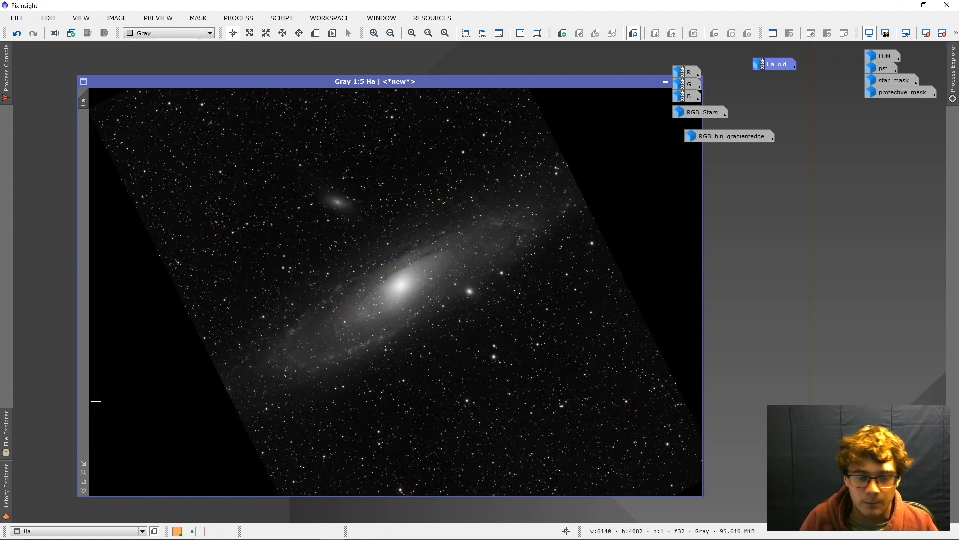
pyautogui.scroll(4, 349, 342)
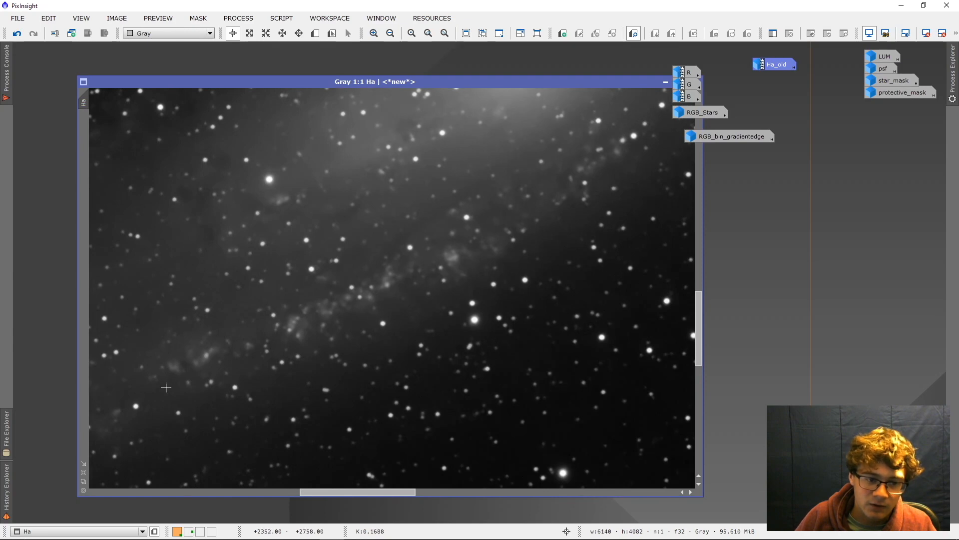
pyautogui.scroll(-3, 367, 306)
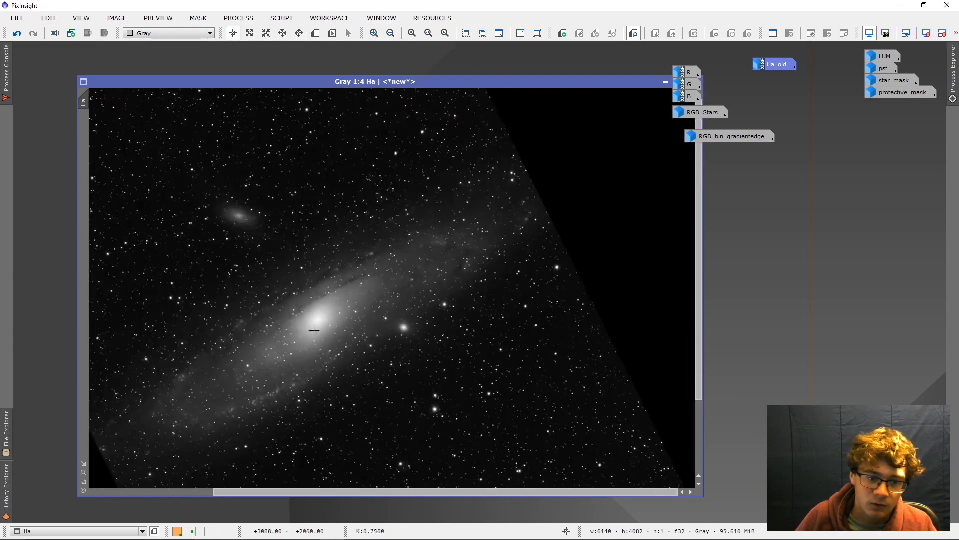
pyautogui.scroll(3, 451, 235)
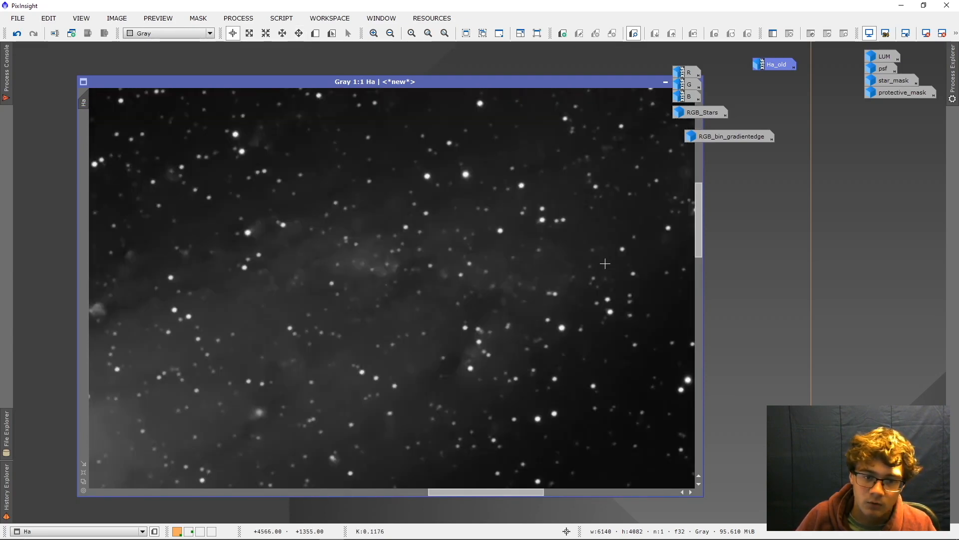
pyautogui.moveTo(605, 264); pyautogui.dragTo(358, 354)
pyautogui.scroll(-3, 450, 293)
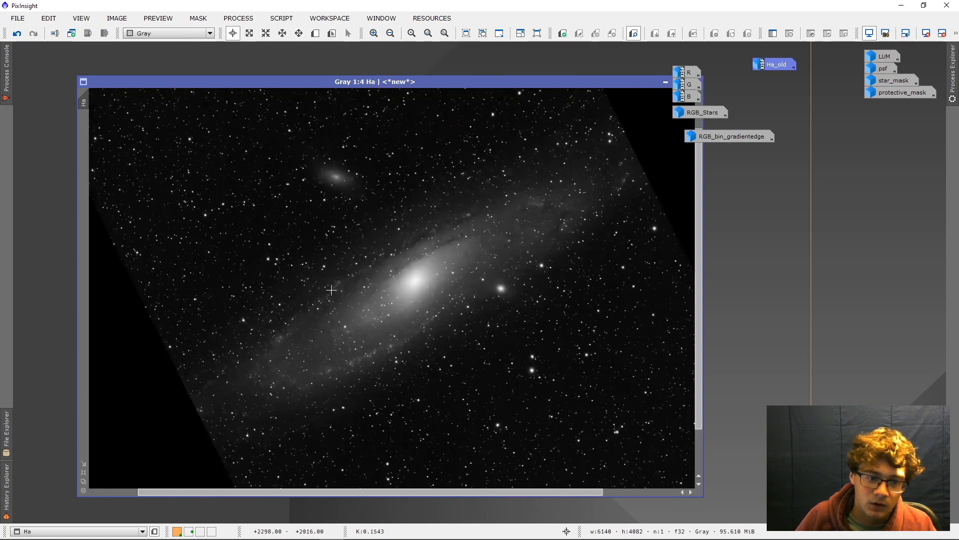
pyautogui.scroll(2, 331, 290)
pyautogui.moveTo(330, 290); pyautogui.dragTo(426, 220)
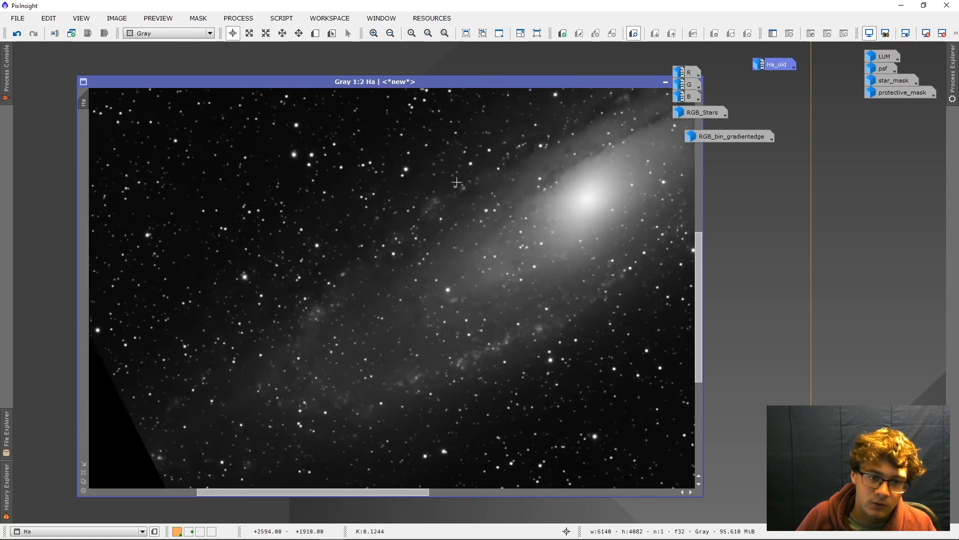
pyautogui.scroll(-4, 459, 310)
pyautogui.scroll(1, 457, 310)
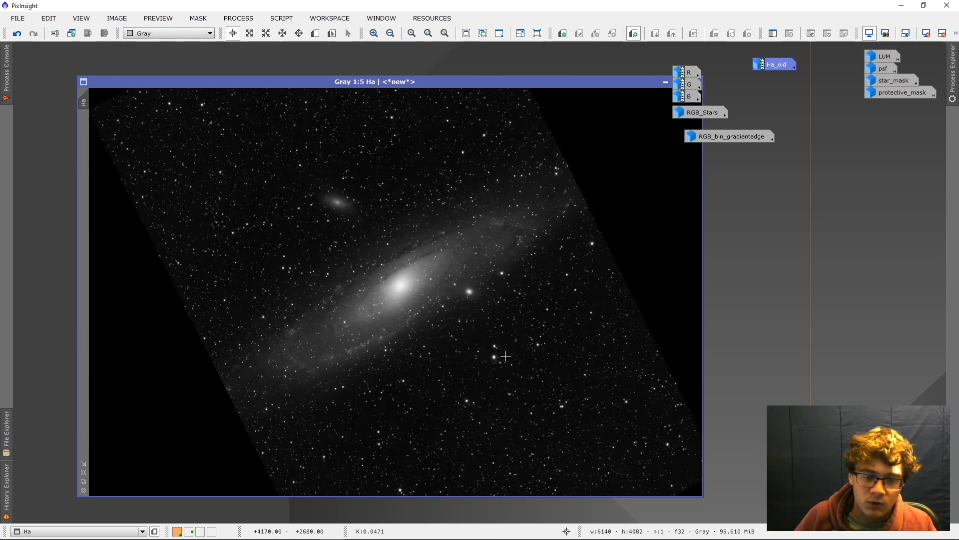
pyautogui.scroll(5, 506, 356)
pyautogui.scroll(-6, 369, 330)
pyautogui.scroll(1, 368, 330)
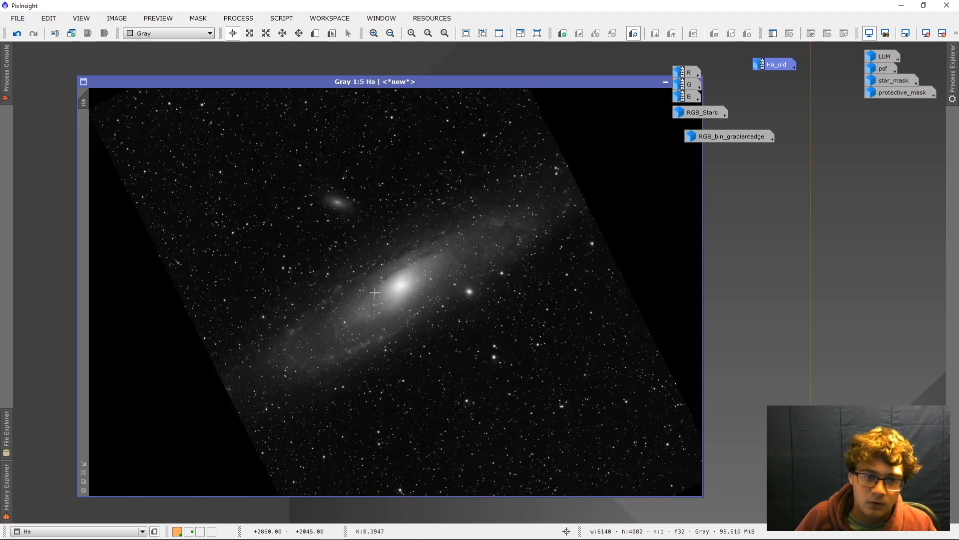
# Remove the stars from the Ha image with StarNet2 at stride 256 without creating a star mask, and close the process
pyautogui.click(282, 18)
pyautogui.moveTo(238, 18)
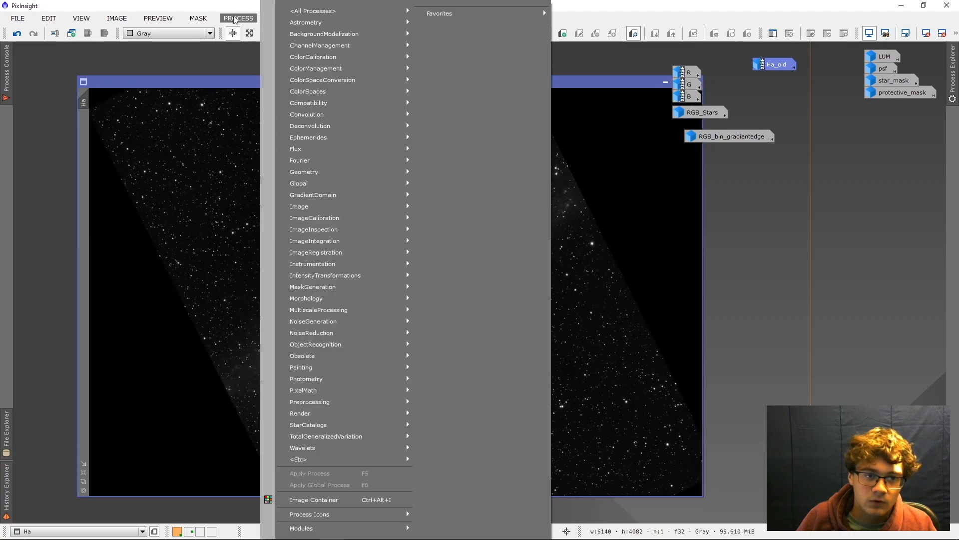
pyautogui.moveTo(350, 10)
pyautogui.click(705, 310)
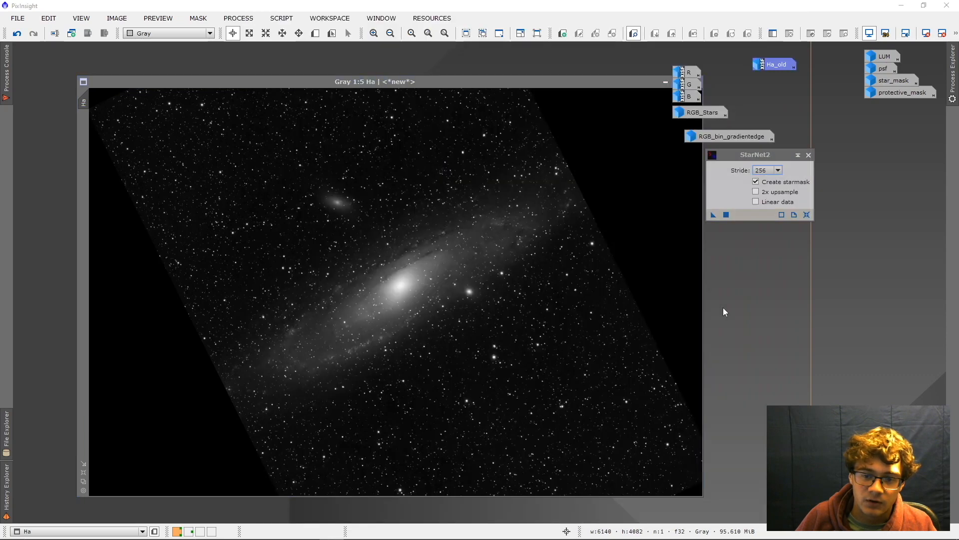
pyautogui.click(756, 181)
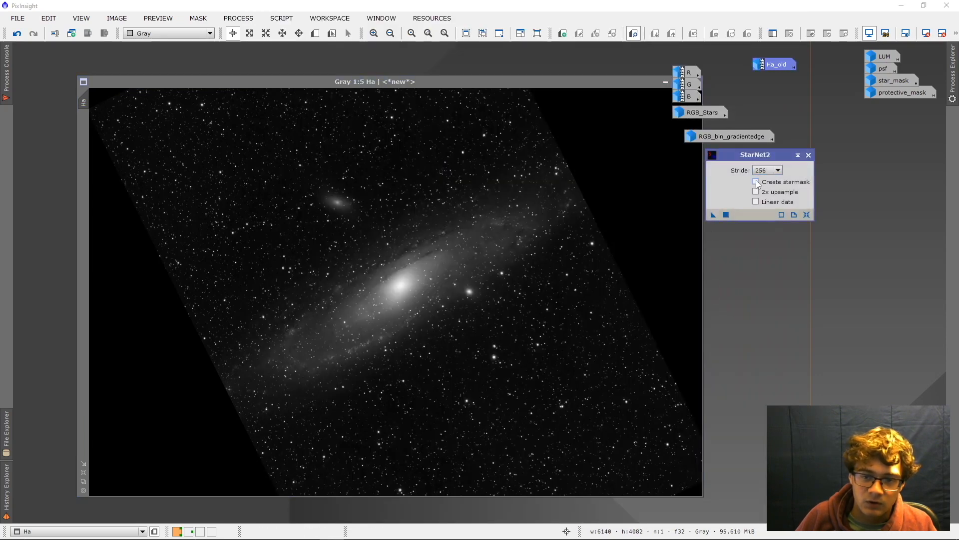
pyautogui.click(727, 215)
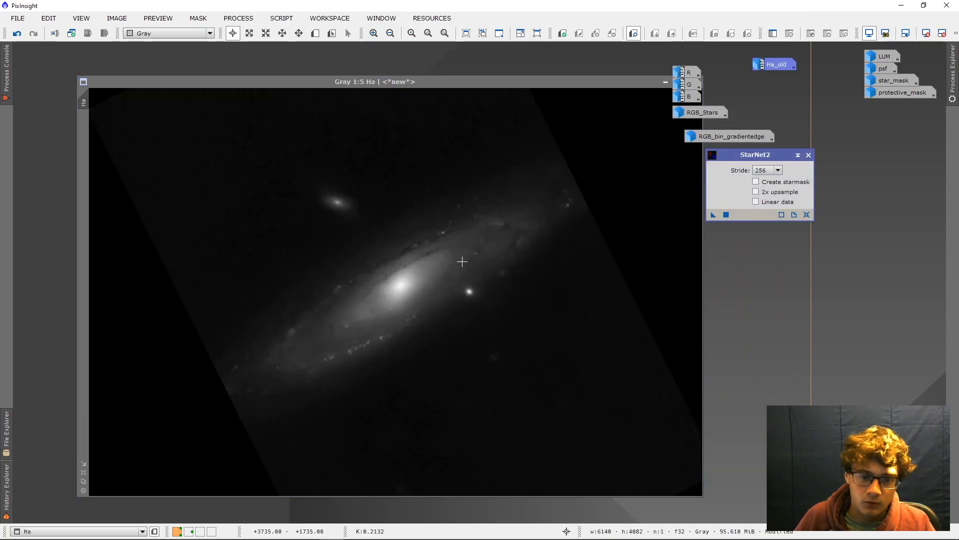
pyautogui.click(809, 155)
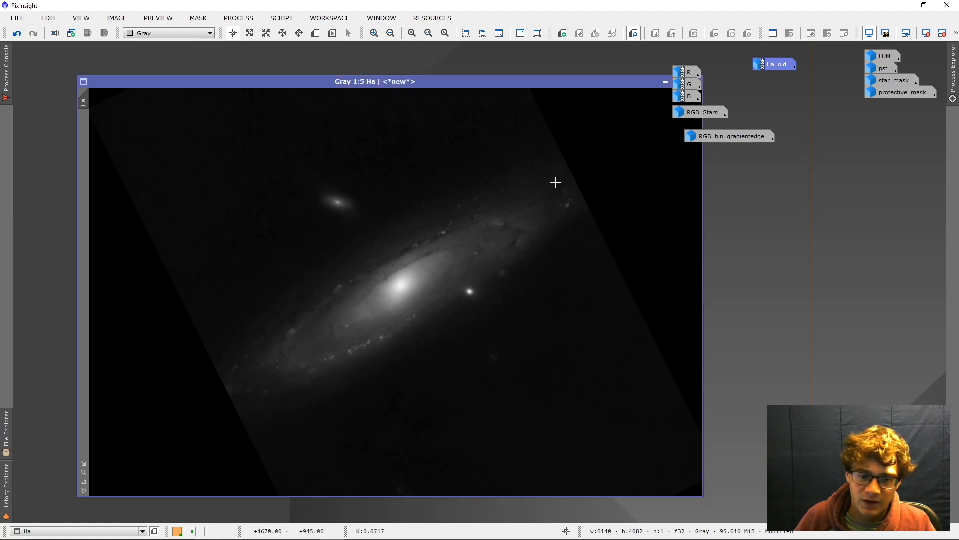
# Start the GAME script on Ha and add an ellipse over the galaxy with a about 1964 and b about 530
pyautogui.click(282, 18)
pyautogui.moveTo(300, 160)
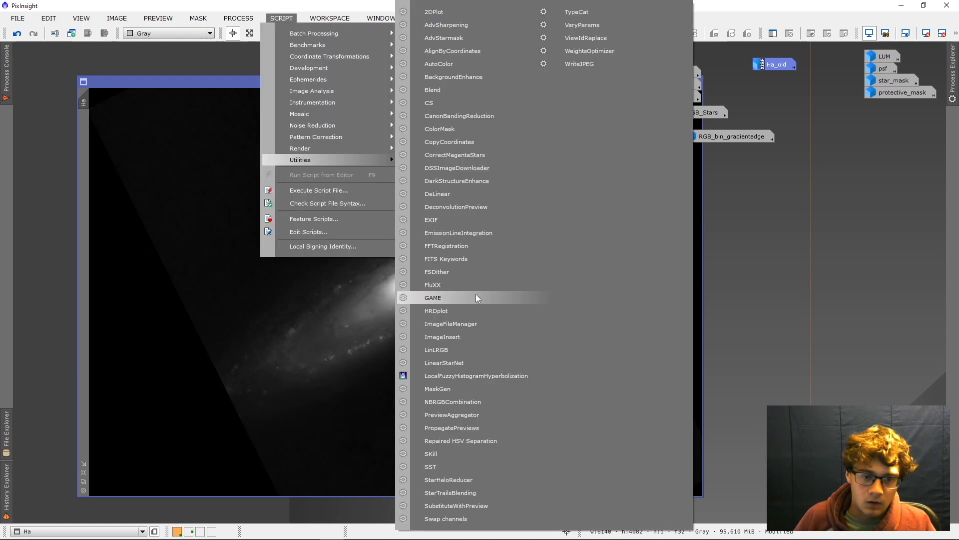
pyautogui.click(479, 296)
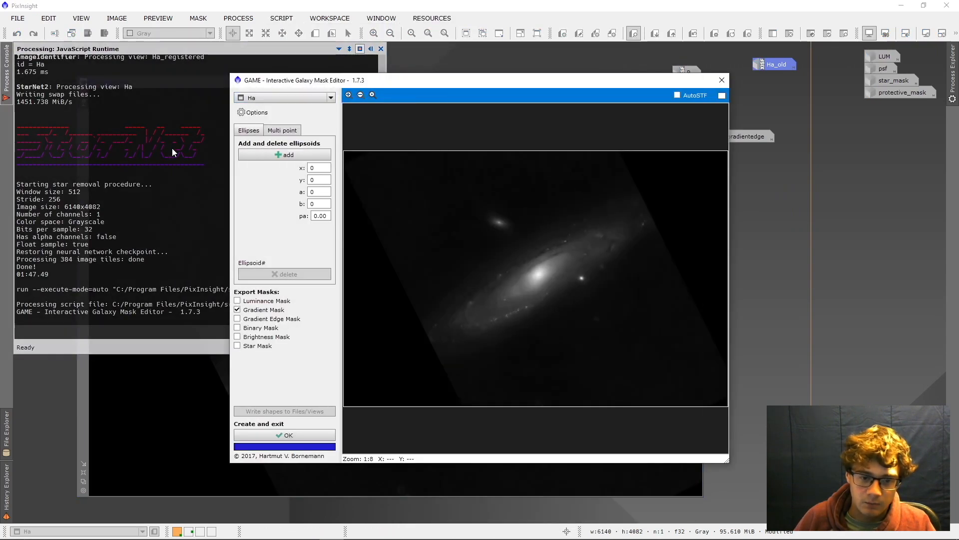
pyautogui.click(285, 155)
pyautogui.moveTo(580, 252); pyautogui.dragTo(637, 235)
pyautogui.moveTo(544, 290); pyautogui.dragTo(550, 307)
# Fit the ellipse closer to the galaxy, with a about 2020 and b about 453, and create the Ha_bin_gradientedge mask over the Ha window
pyautogui.scroll(3, 552, 307)
pyautogui.scroll(2, 538, 286)
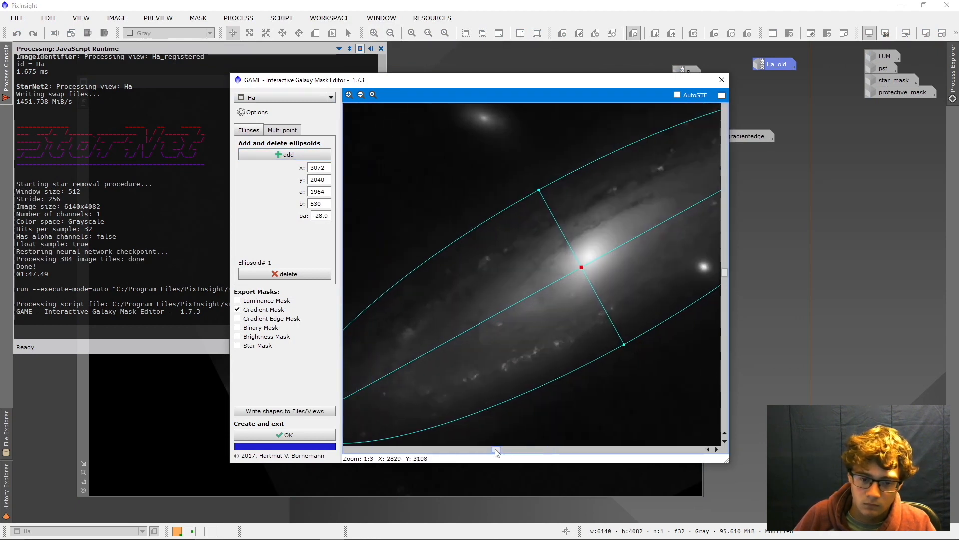
pyautogui.moveTo(659, 340); pyautogui.dragTo(653, 327)
pyautogui.moveTo(484, 451); pyautogui.dragTo(615, 434)
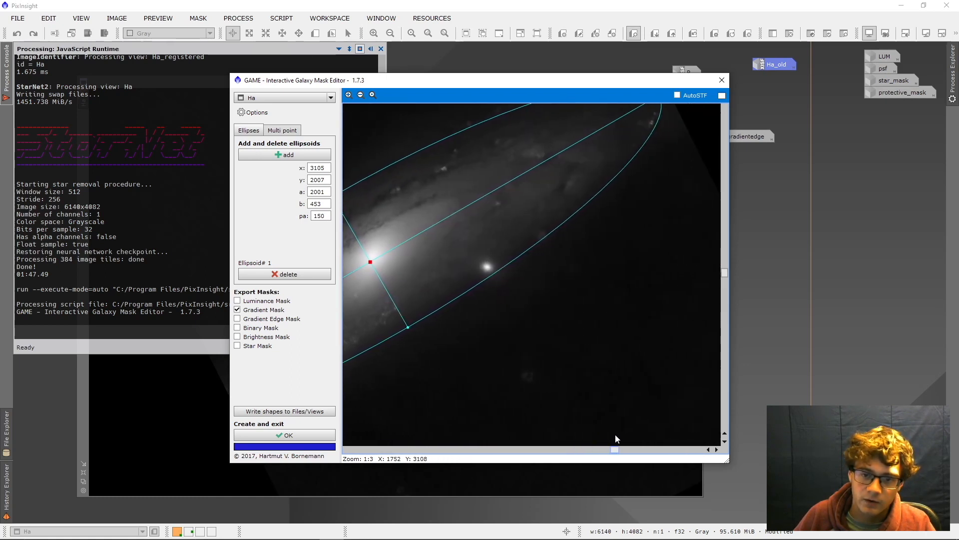
pyautogui.scroll(-5, 480, 259)
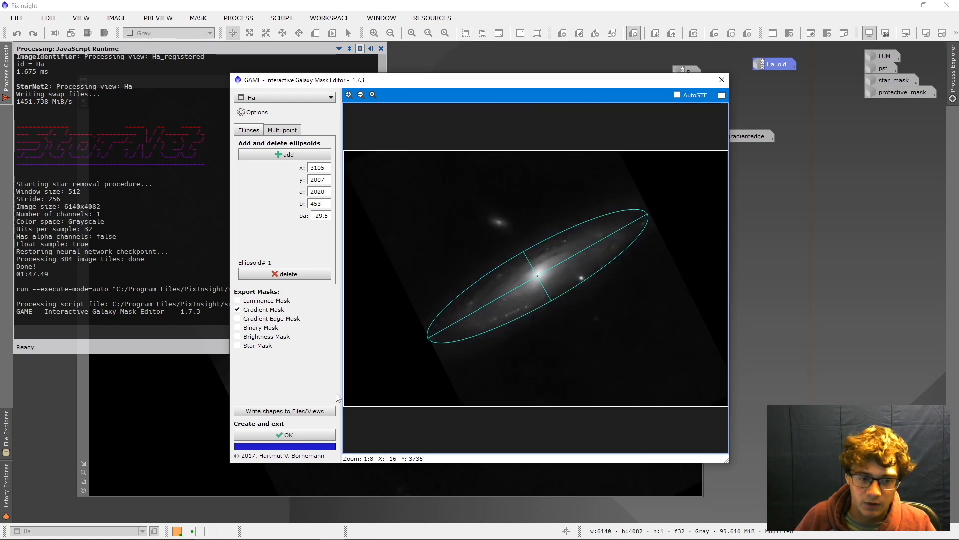
pyautogui.click(288, 434)
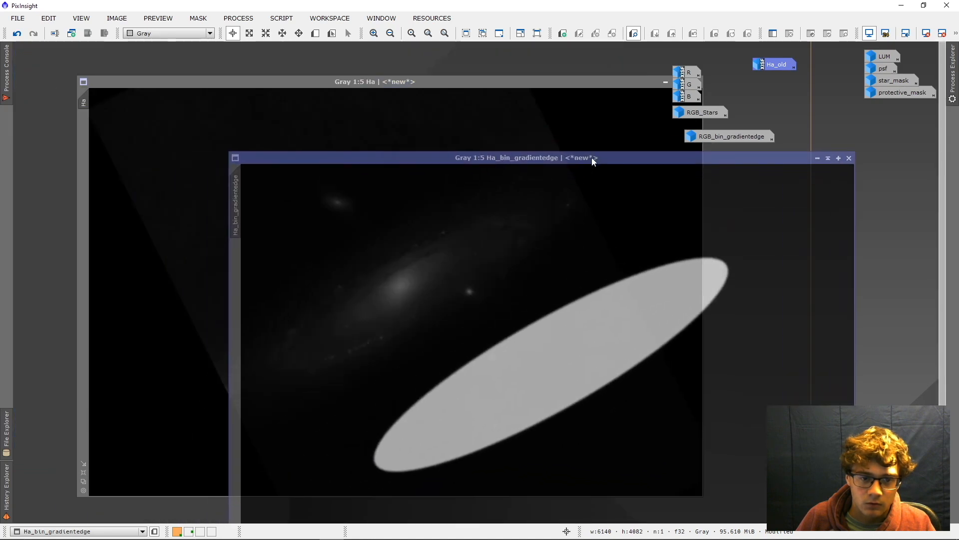
pyautogui.moveTo(591, 157); pyautogui.dragTo(440, 83)
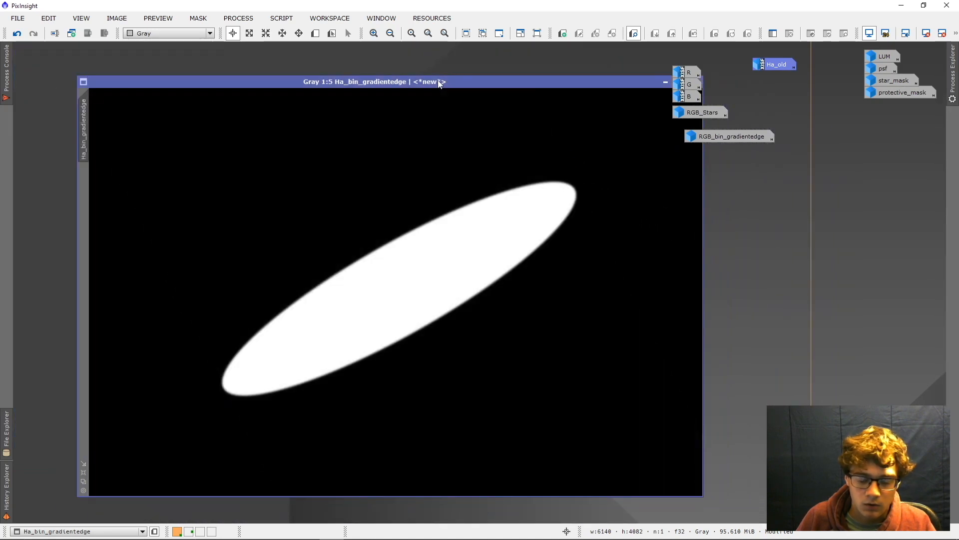
# Apply the PixelMath expression Ha - !Ha_bin_gradientedge to the Ha image to black out everything outside the galaxy
pyautogui.scroll(-3, 437, 81)
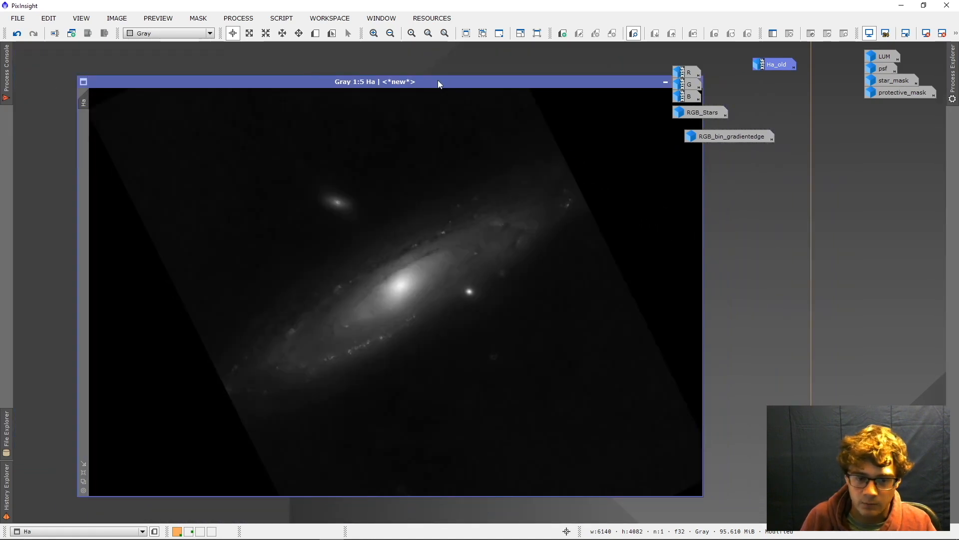
pyautogui.click(239, 18)
pyautogui.moveTo(353, 11)
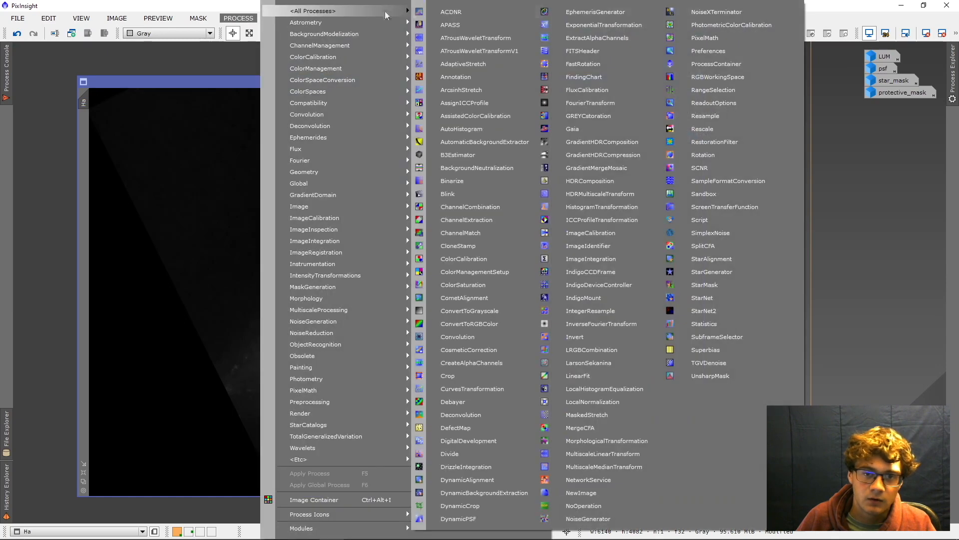
pyautogui.click(730, 40)
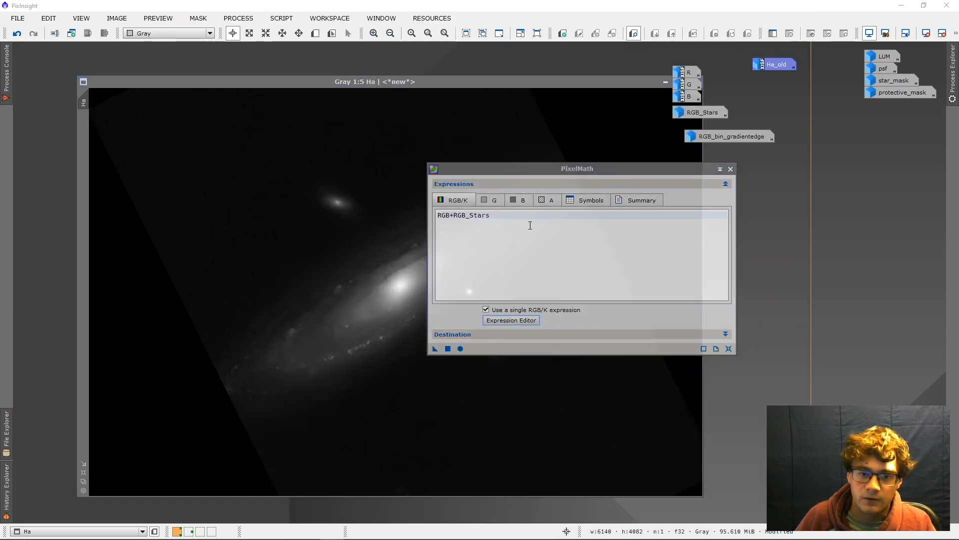
pyautogui.click(523, 319)
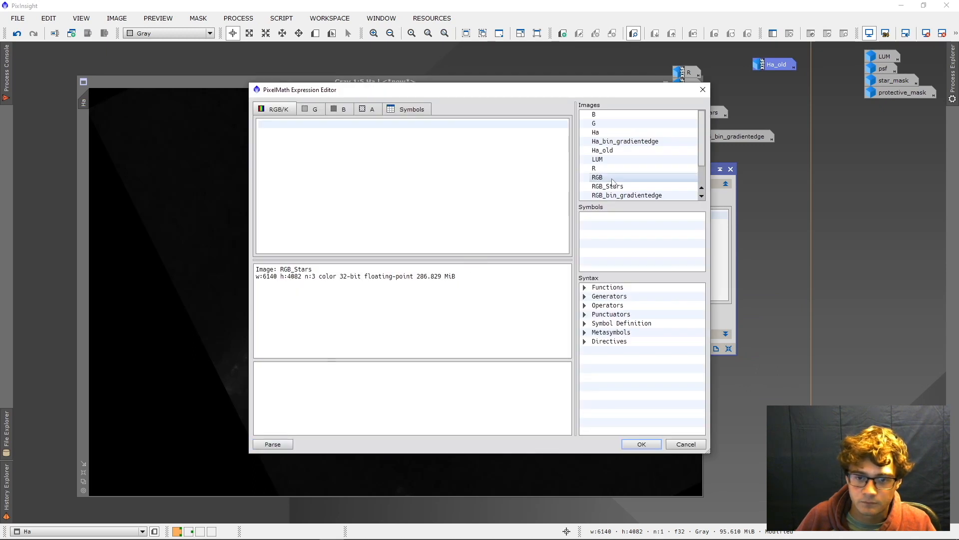
pyautogui.doubleClick(612, 134)
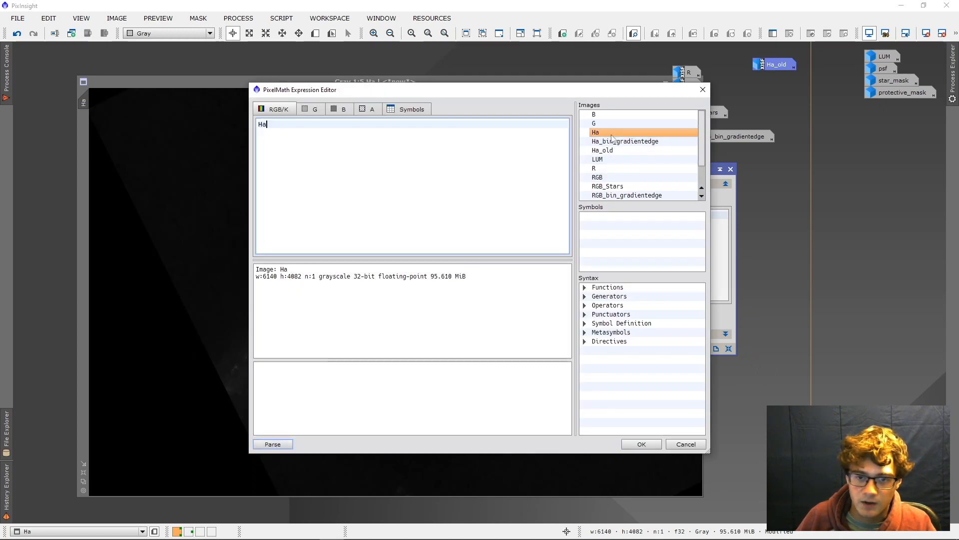
pyautogui.write('-')
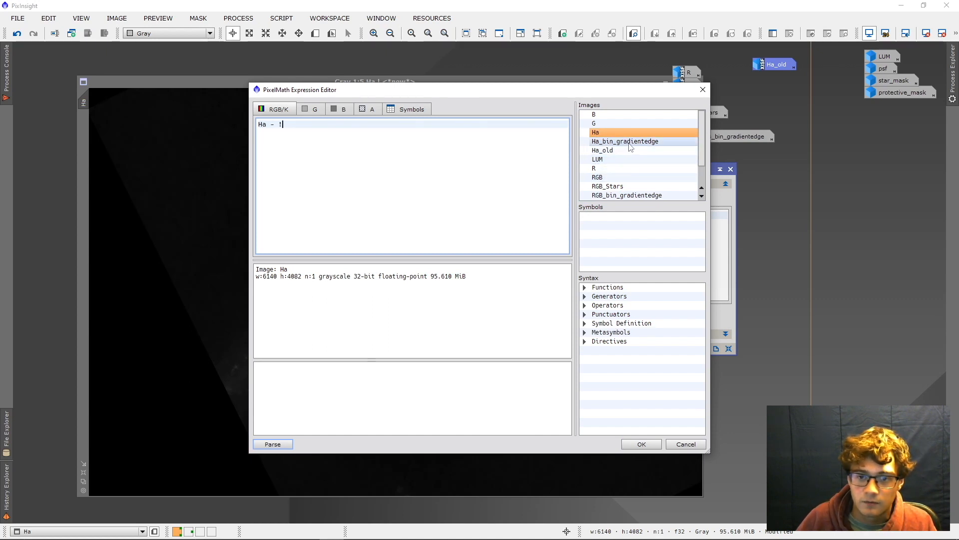
pyautogui.write(' !')
pyautogui.doubleClick(625, 142)
pyautogui.click(641, 444)
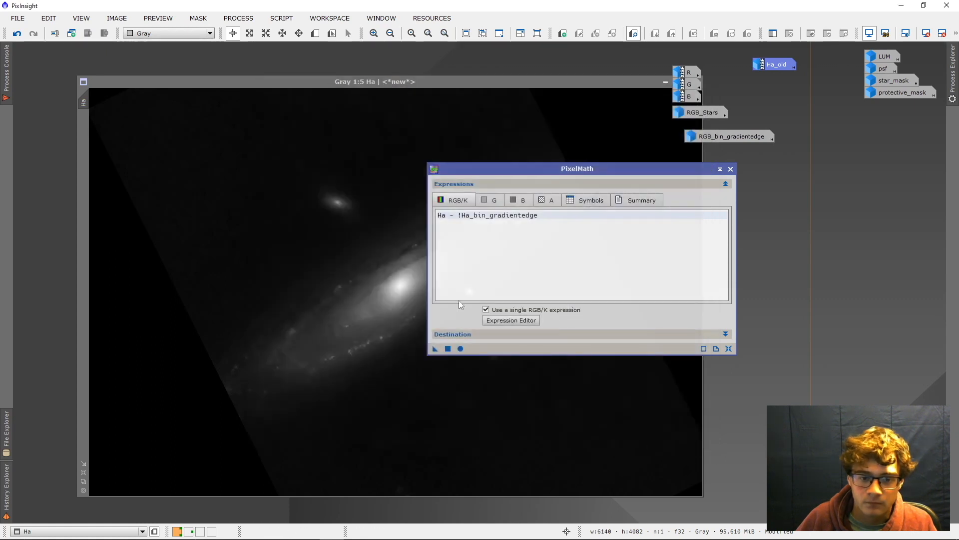
pyautogui.click(448, 348)
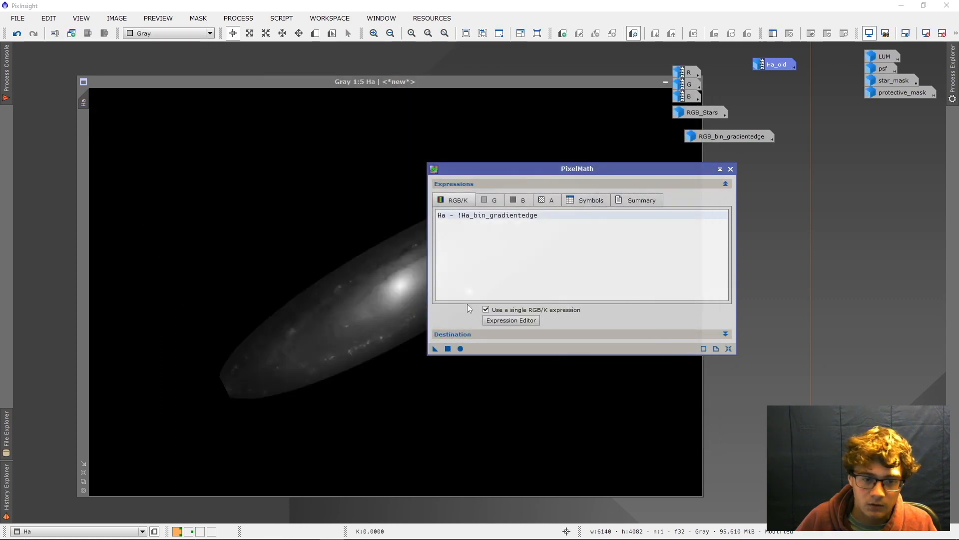
# Put away PixelMath and the Ha_bin_gradientedge mask, and inspect the isolated galaxy in the Ha image up close
pyautogui.moveTo(552, 175); pyautogui.dragTo(768, 185)
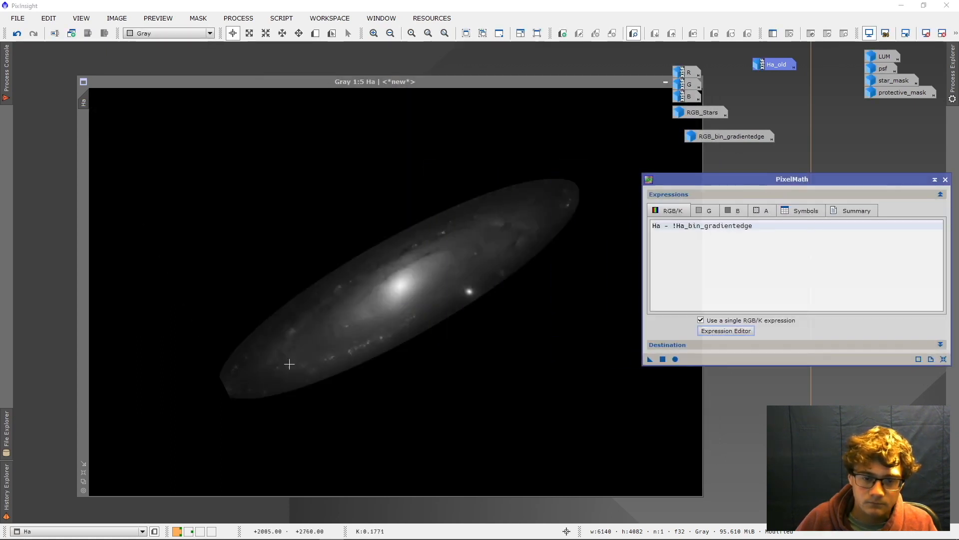
pyautogui.scroll(-4, 330, 274)
pyautogui.scroll(4, 332, 306)
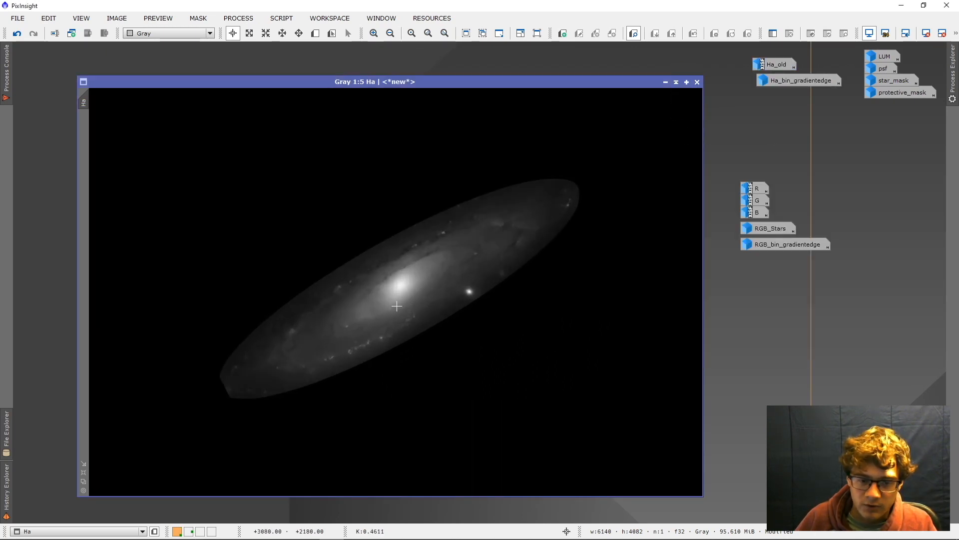
pyautogui.scroll(2, 345, 354)
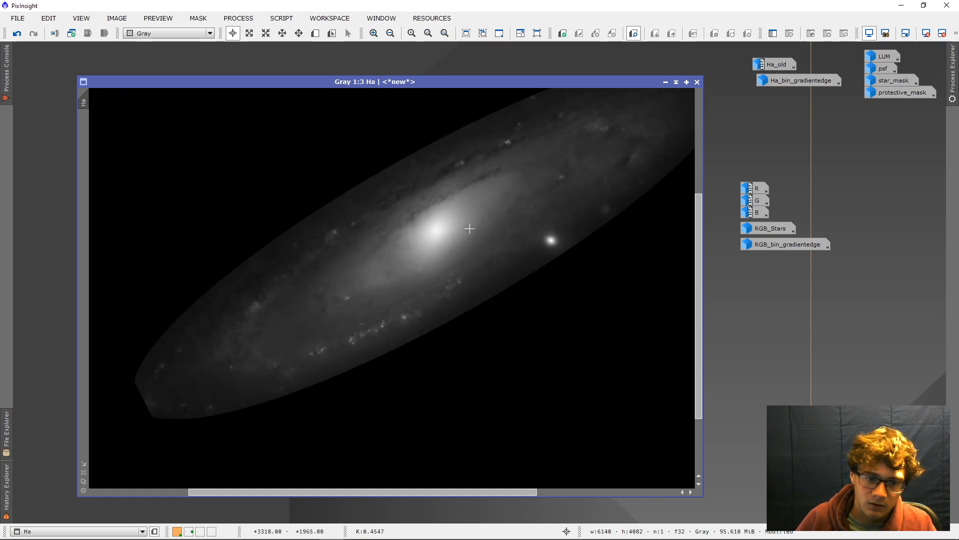
pyautogui.scroll(-2, 446, 248)
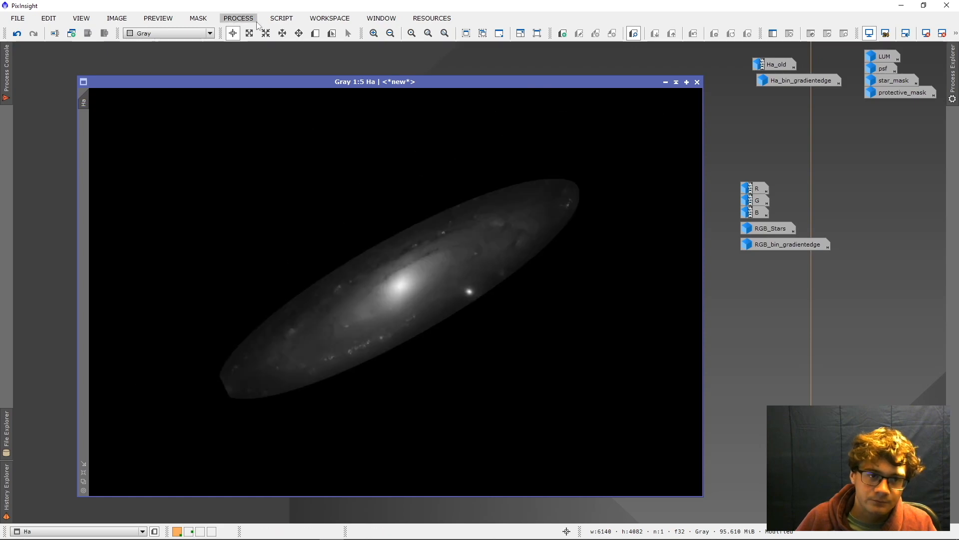
# Start the GAME script on Ha again and shrink and tilt its ellipse to fit the galaxy's bright core
pyautogui.click(238, 18)
pyautogui.click(281, 18)
pyautogui.click(281, 18)
pyautogui.moveTo(330, 160)
pyautogui.click(463, 298)
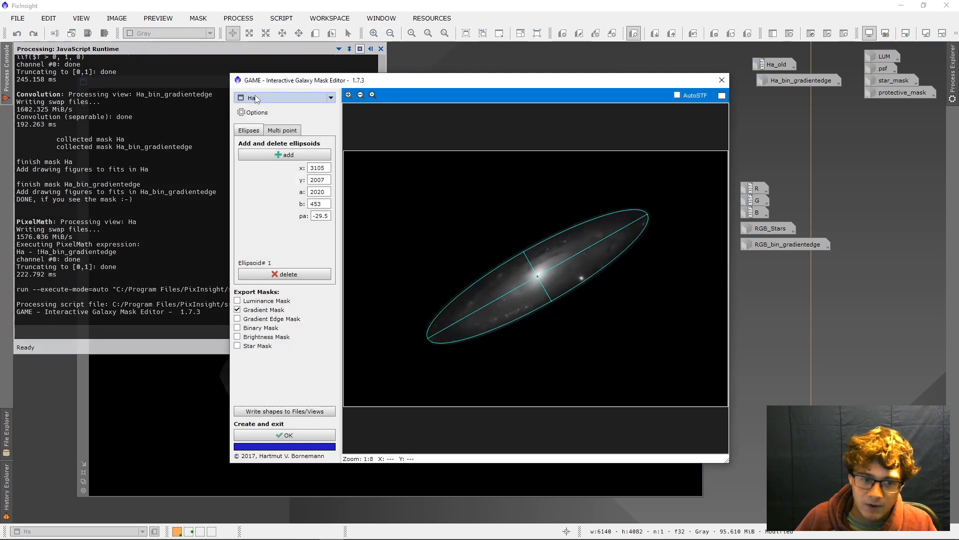
pyautogui.scroll(2, 510, 320)
pyautogui.moveTo(510, 319); pyautogui.dragTo(571, 300)
pyautogui.scroll(4, 571, 300)
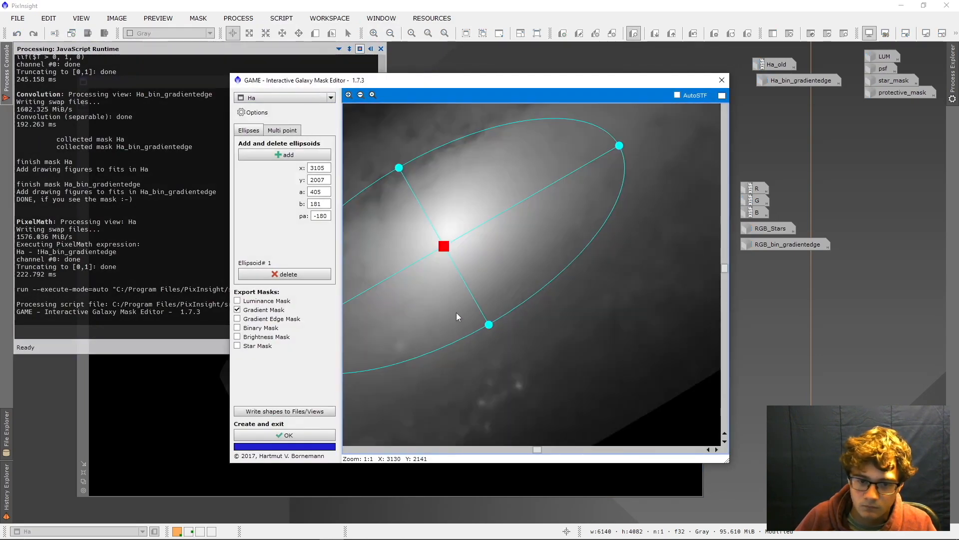
pyautogui.scroll(-1, 518, 376)
pyautogui.moveTo(496, 360); pyautogui.dragTo(434, 390)
pyautogui.moveTo(607, 349); pyautogui.dragTo(602, 343)
pyautogui.scroll(-3, 552, 386)
# Add a second ellipse over the small companion galaxy at x 3810, y 2035, sized to a about 44 and b about 47
pyautogui.click(284, 154)
pyautogui.moveTo(533, 278); pyautogui.dragTo(636, 303)
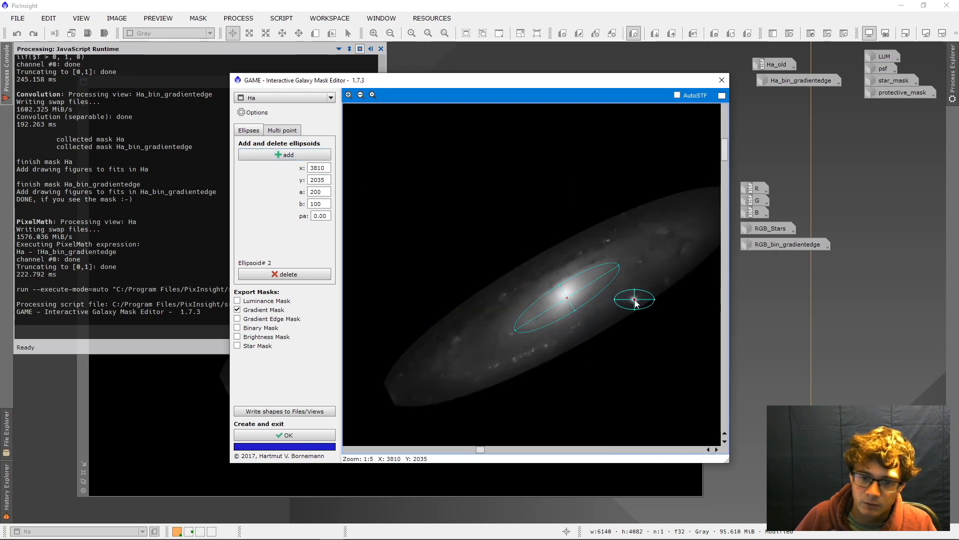
pyautogui.scroll(5, 636, 303)
pyautogui.scroll(-2, 531, 275)
pyautogui.moveTo(585, 281); pyautogui.dragTo(537, 269)
pyautogui.scroll(-4, 565, 308)
pyautogui.scroll(-1, 564, 311)
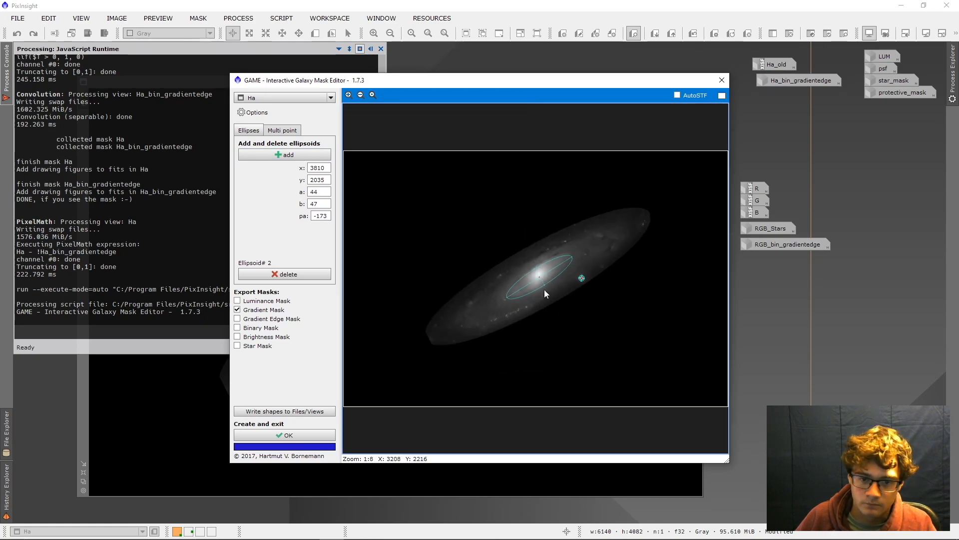
# Refine the core ellipse to a about 617 and b about 151, and create a gradient edge mask from both ellipses
pyautogui.click(544, 290)
pyautogui.scroll(3, 544, 290)
pyautogui.scroll(-3, 616, 345)
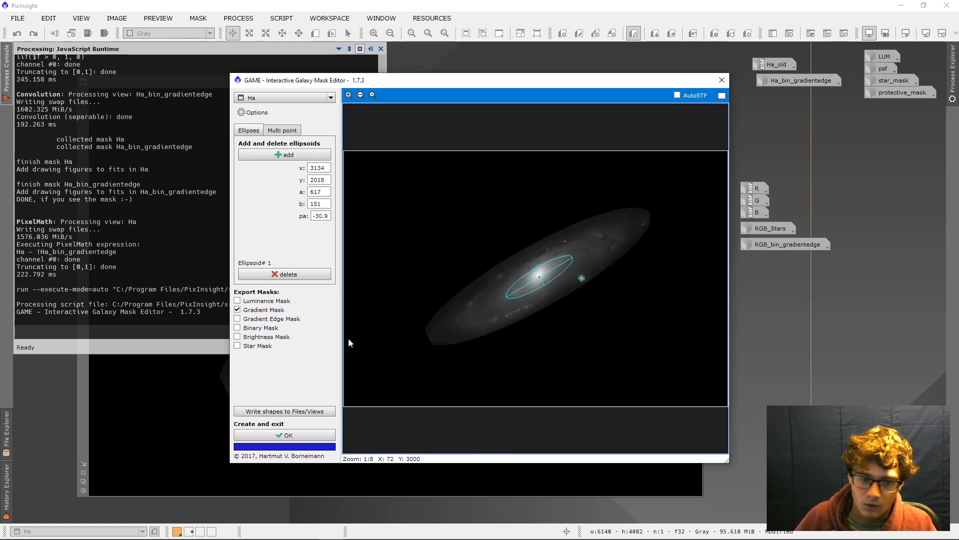
pyautogui.click(237, 319)
pyautogui.click(284, 434)
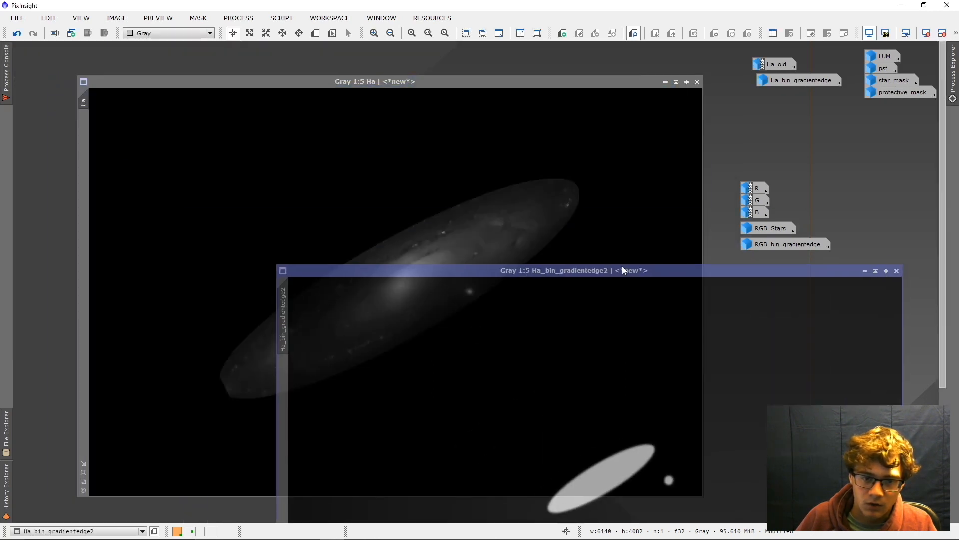
pyautogui.moveTo(622, 270); pyautogui.dragTo(448, 252)
# Apply the PixelMath expression Ha-Ha_bin_gradientedge2 to the Ha image to remove the core and companion, and close PixelMath
pyautogui.click(389, 84)
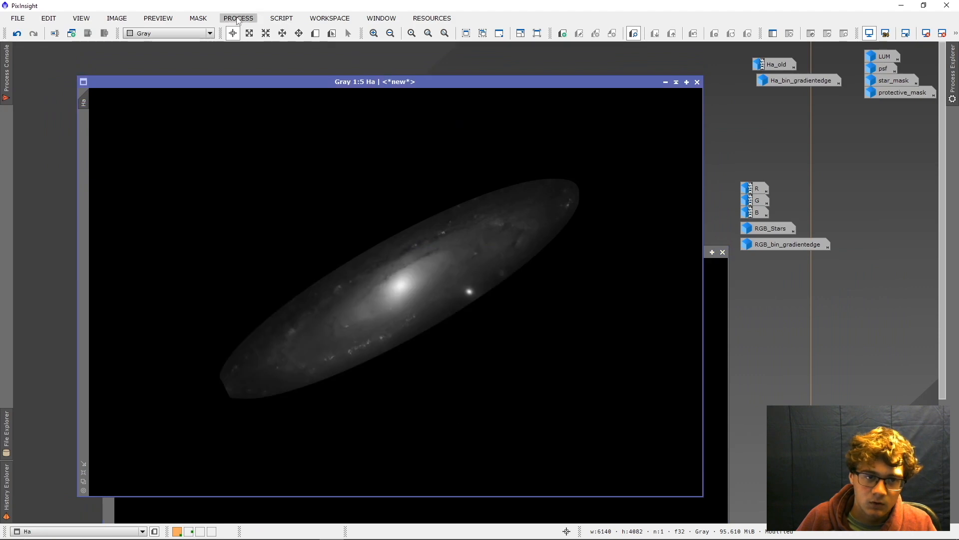
pyautogui.click(239, 18)
pyautogui.moveTo(350, 10)
pyautogui.click(753, 40)
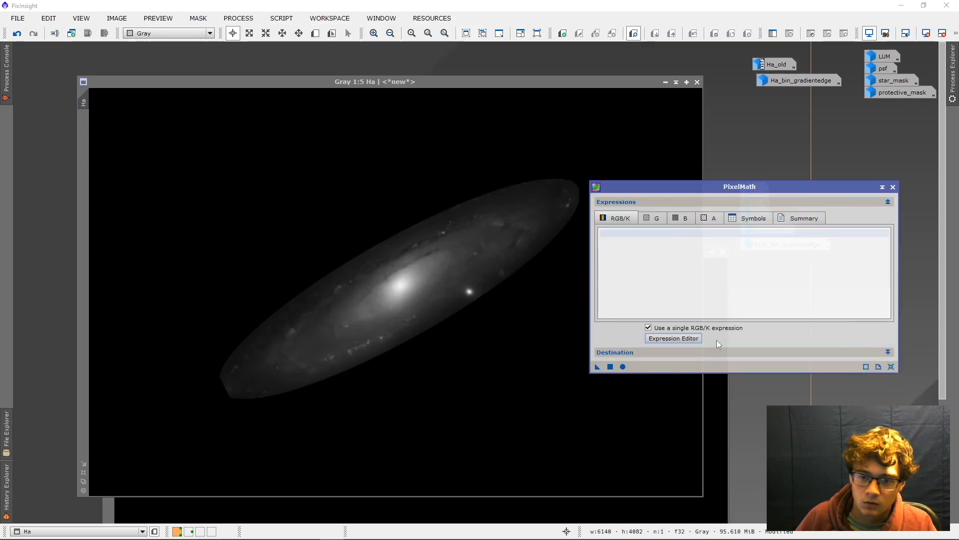
pyautogui.click(666, 340)
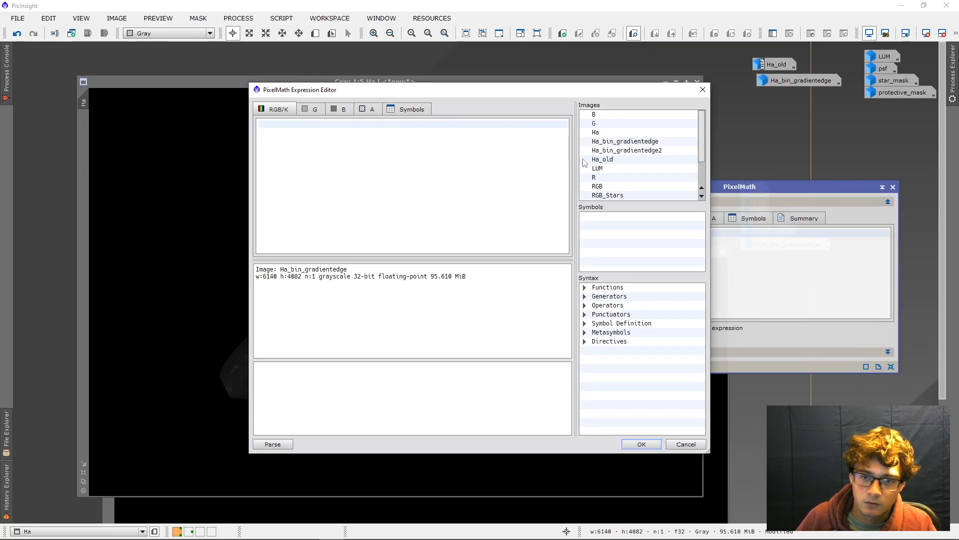
pyautogui.doubleClick(612, 134)
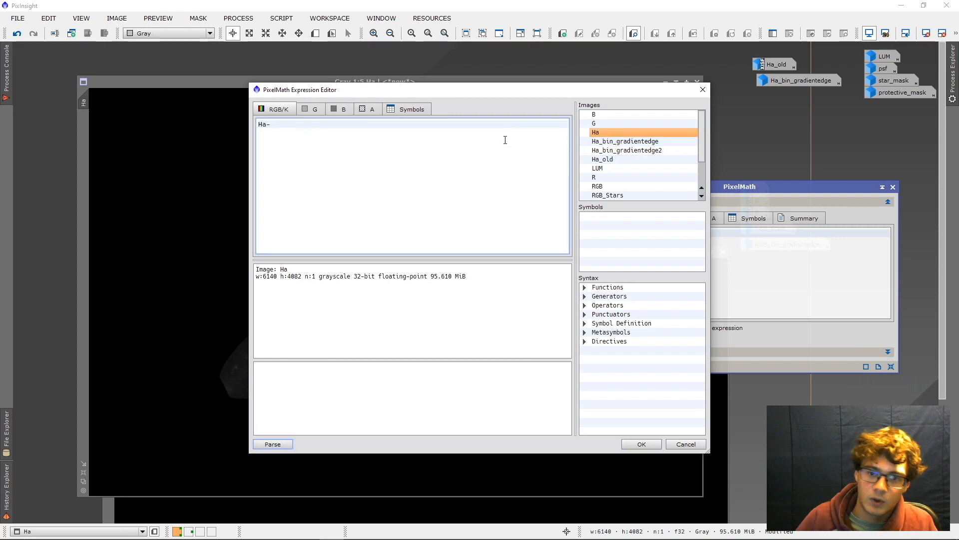
pyautogui.write('-')
pyautogui.doubleClick(608, 150)
pyautogui.click(631, 445)
pyautogui.click(610, 367)
pyautogui.click(892, 188)
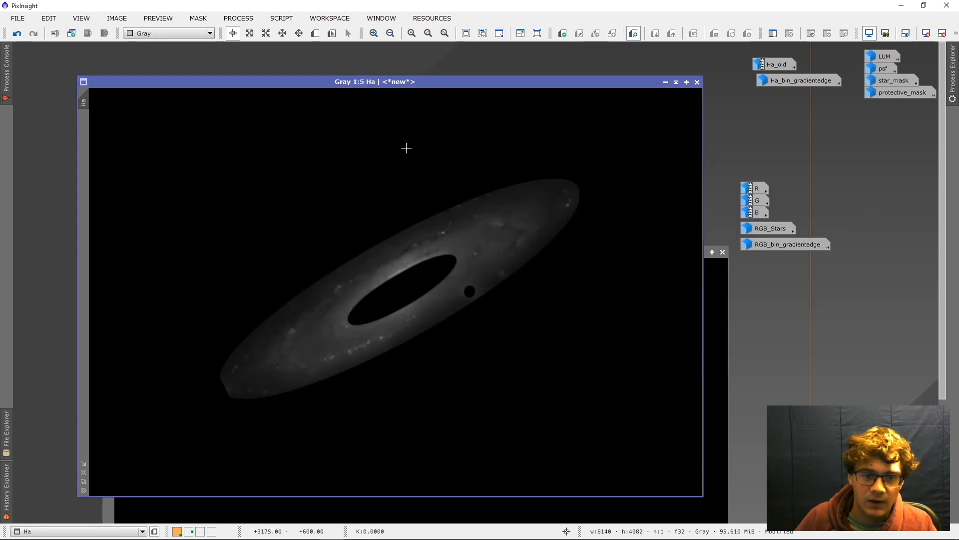
# Iconize the Ha_bin_gradientedge2 window and apply the Ha image as a mask to the RGB image
pyautogui.moveTo(401, 81); pyautogui.dragTo(380, 69)
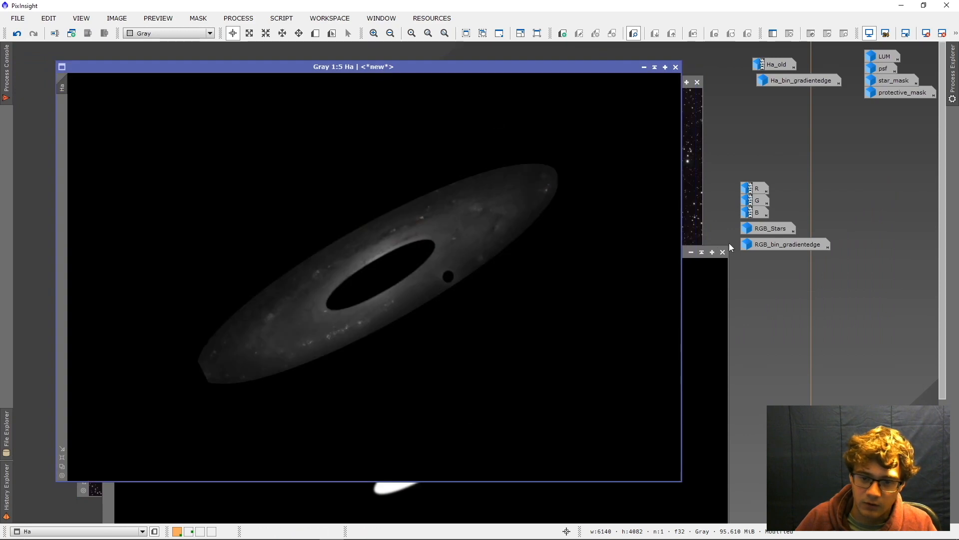
pyautogui.click(691, 252)
pyautogui.moveTo(307, 80); pyautogui.dragTo(512, 109)
pyautogui.click(352, 67)
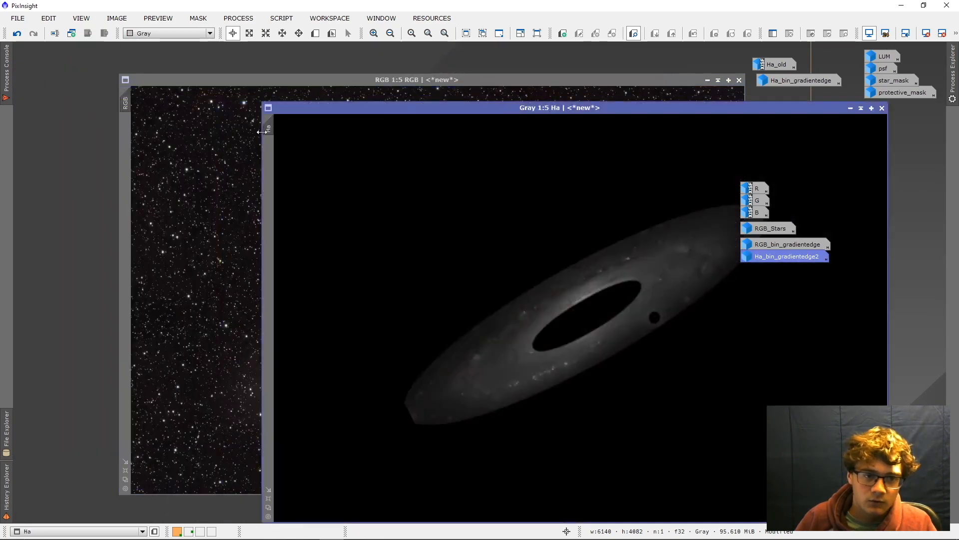
pyautogui.moveTo(270, 129); pyautogui.dragTo(122, 145)
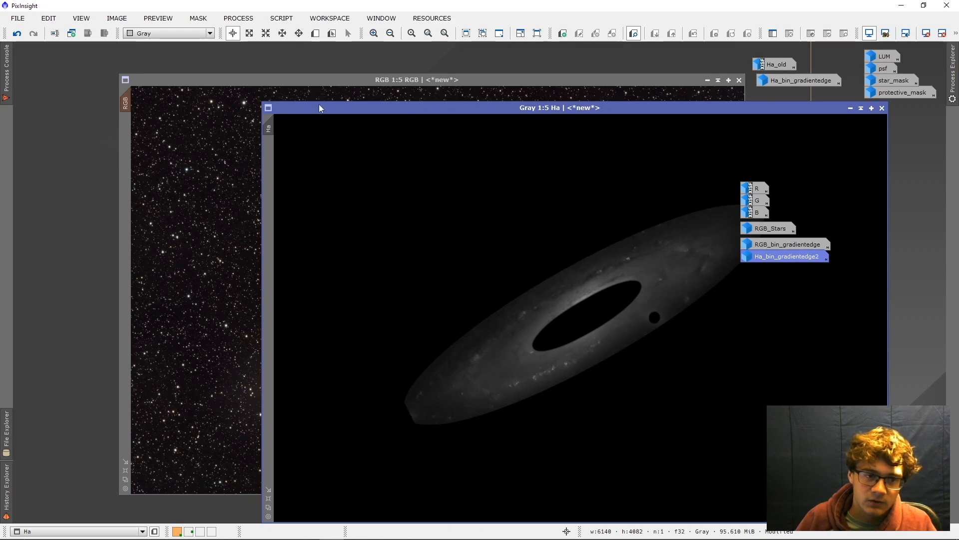
pyautogui.moveTo(322, 113); pyautogui.dragTo(231, 105)
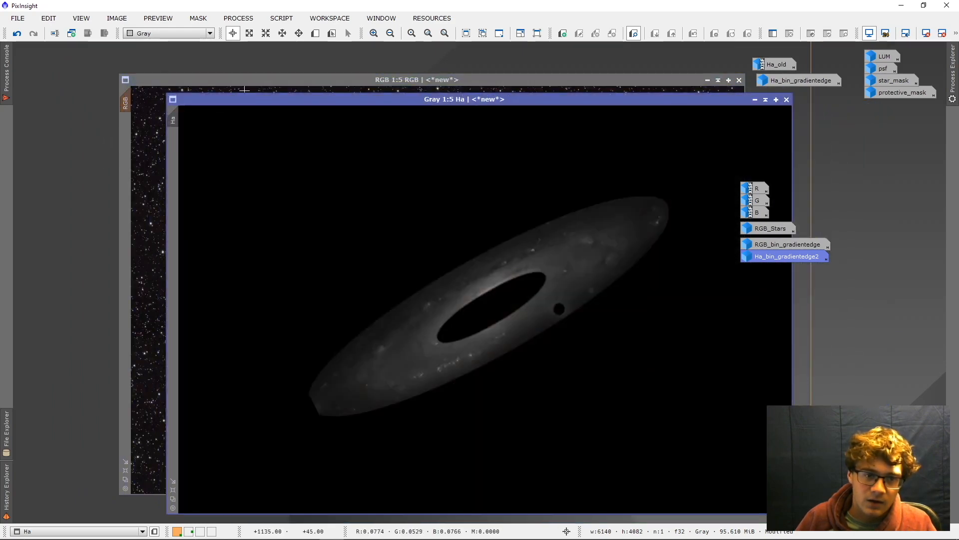
# Merge the process icons from HaRGB_combine.xpsm into the workspace
pyautogui.click(238, 18)
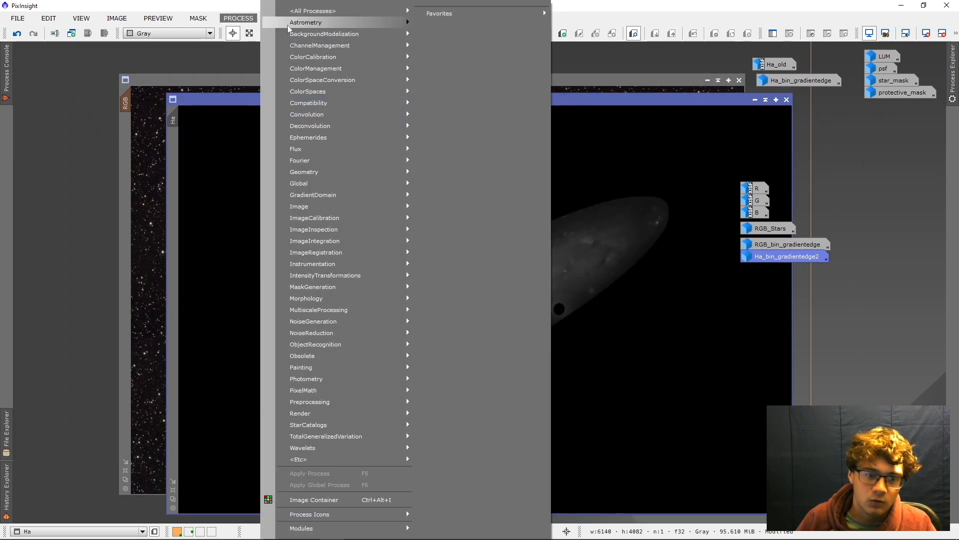
pyautogui.moveTo(392, 515)
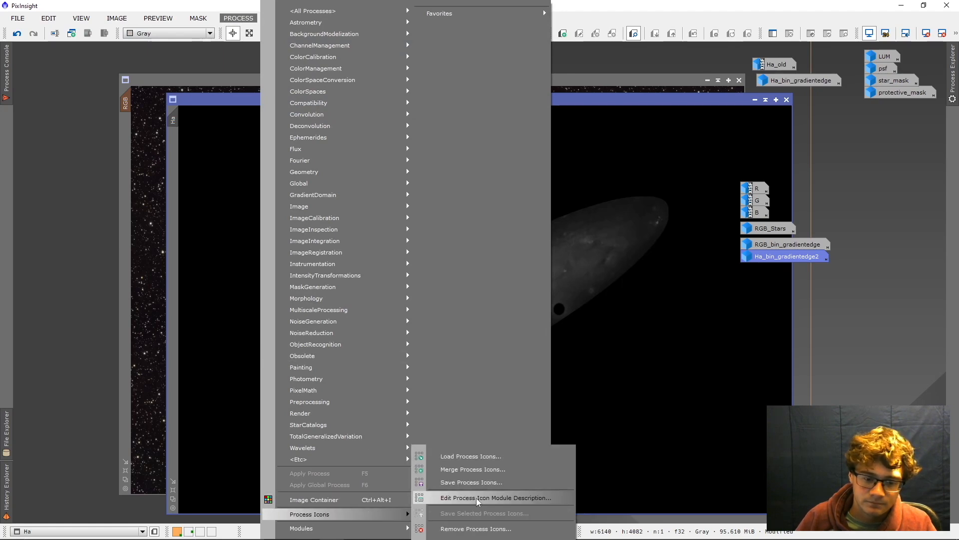
pyautogui.click(472, 471)
pyautogui.click(139, 106)
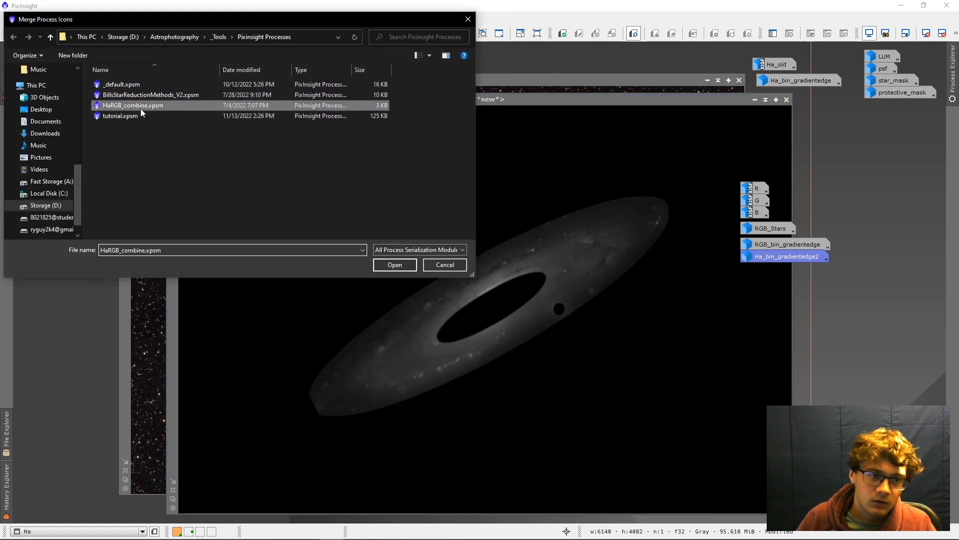
pyautogui.click(395, 264)
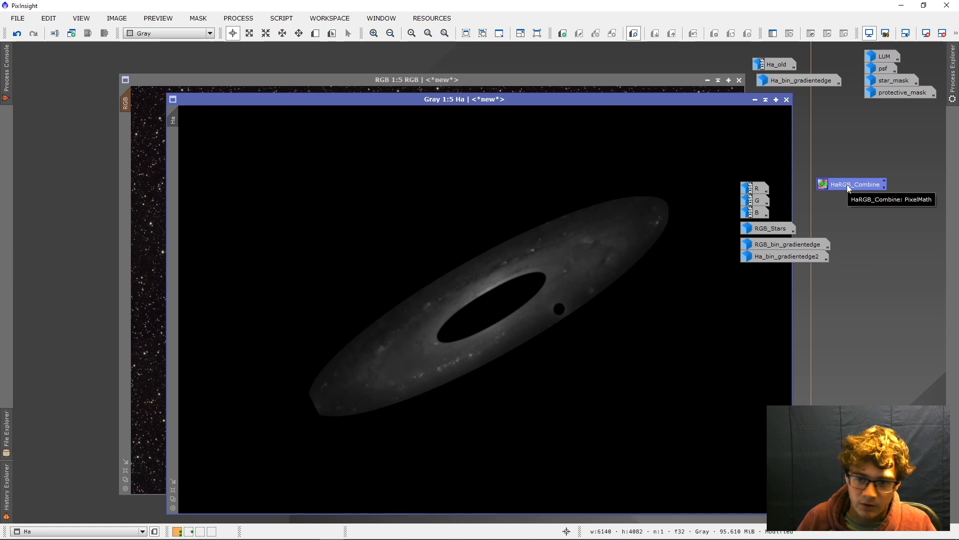
# Open the HaRGB_Combine PixelMath process and review its red, green and blue channel expressions
pyautogui.doubleClick(847, 186)
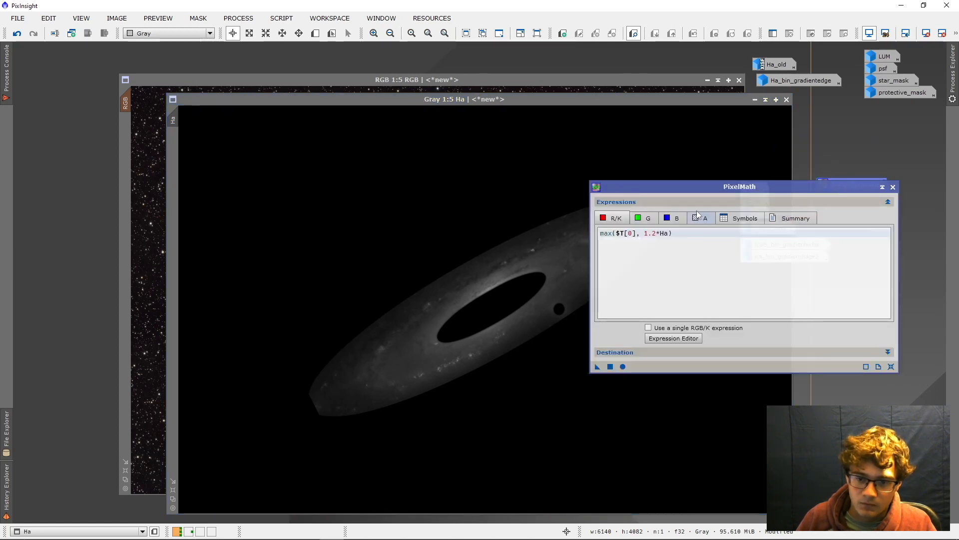
pyautogui.moveTo(661, 187); pyautogui.dragTo(695, 180)
pyautogui.click(676, 211)
pyautogui.click(707, 212)
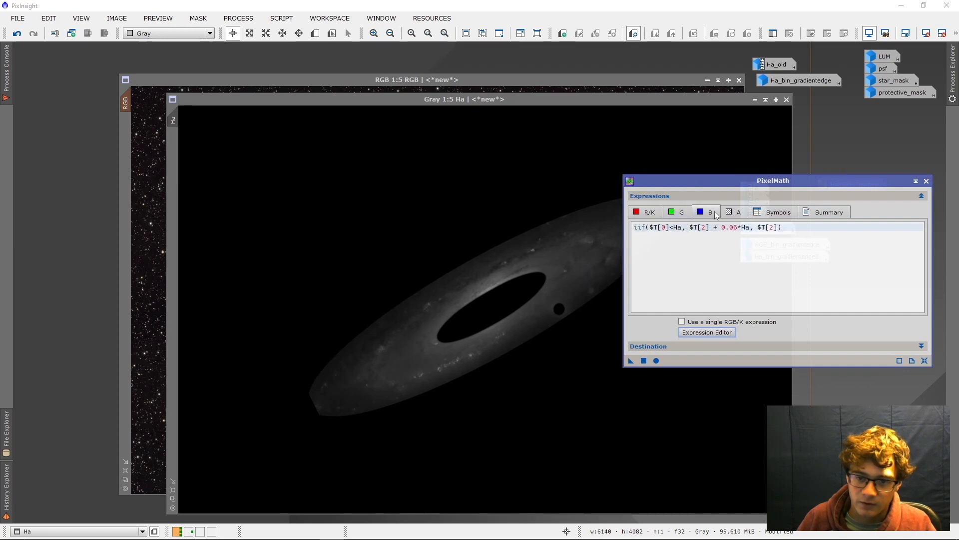
pyautogui.click(649, 213)
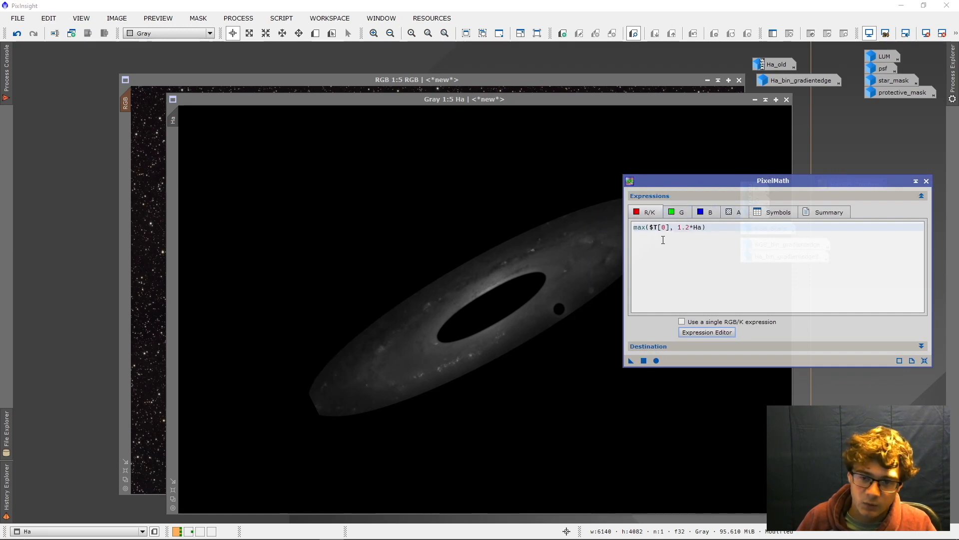
pyautogui.click(689, 228)
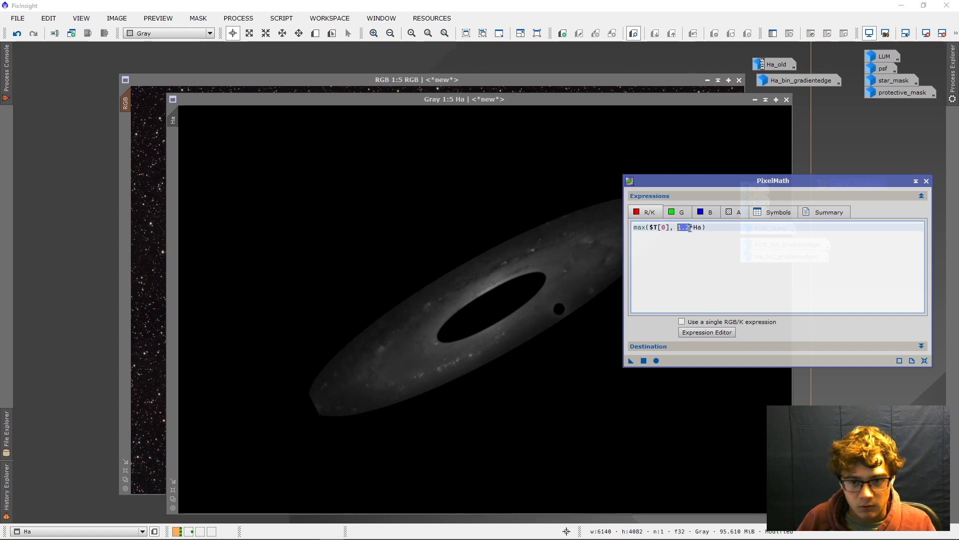
# Apply the HaRGB combination with the 1.2 Ha multiplier to the RGB image, compare the spiral arm detail, and undo it
pyautogui.click(501, 80)
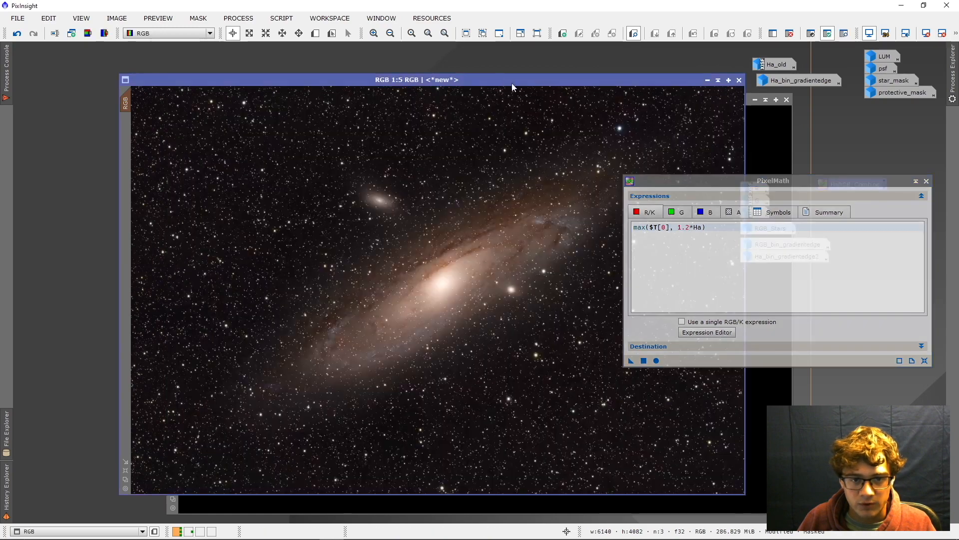
pyautogui.click(644, 361)
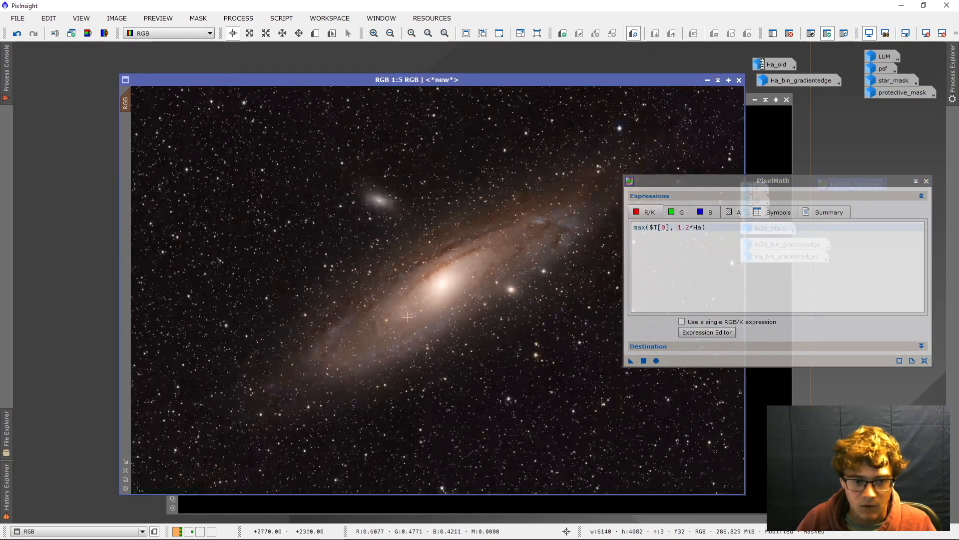
pyautogui.scroll(7, 400, 353)
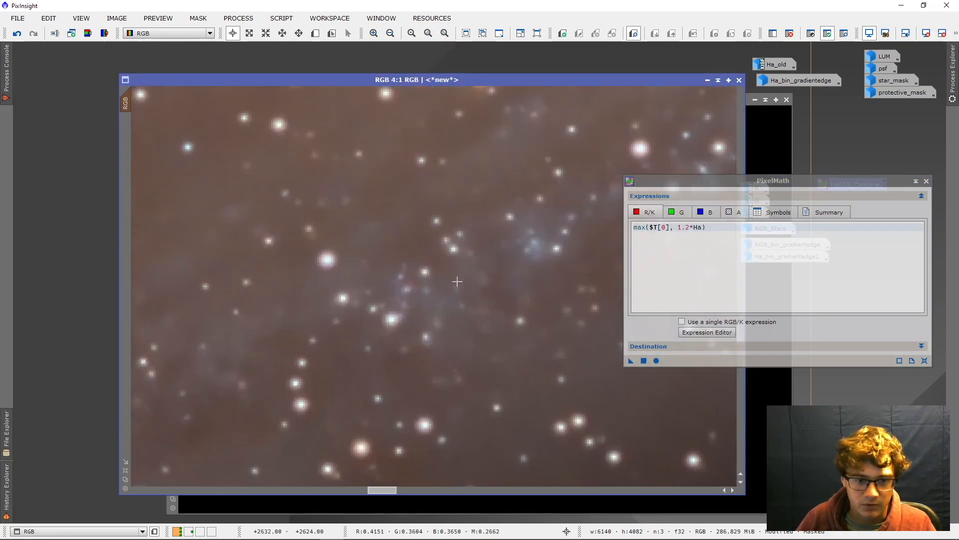
pyautogui.click(23, 38)
pyautogui.click(34, 33)
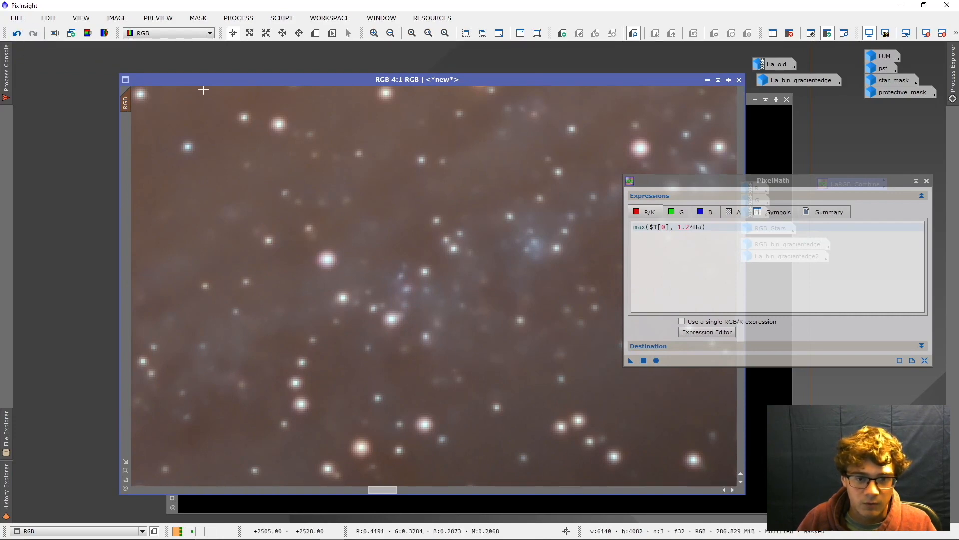
# Try an Ha multiplier of 1.8 in the red expression on the RGB image and examine the nebulae in the arms
pyautogui.moveTo(689, 227); pyautogui.dragTo(684, 227)
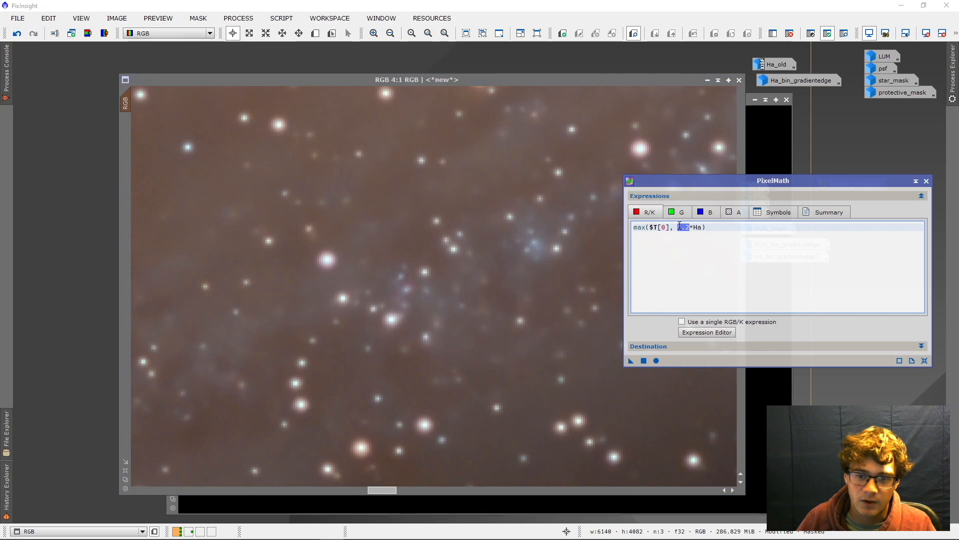
pyautogui.press('BackSpace')
pyautogui.write('87')
pyautogui.press('BackSpace')
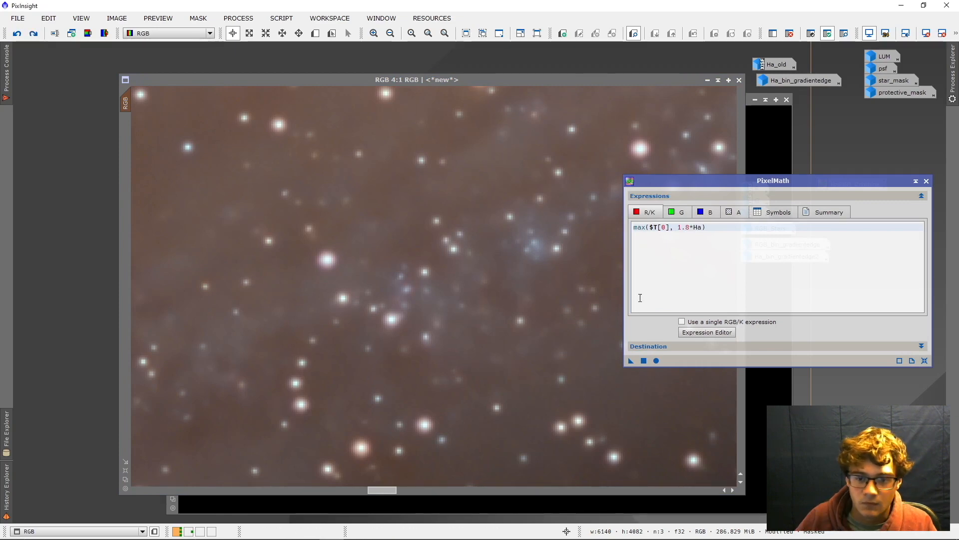
pyautogui.click(644, 361)
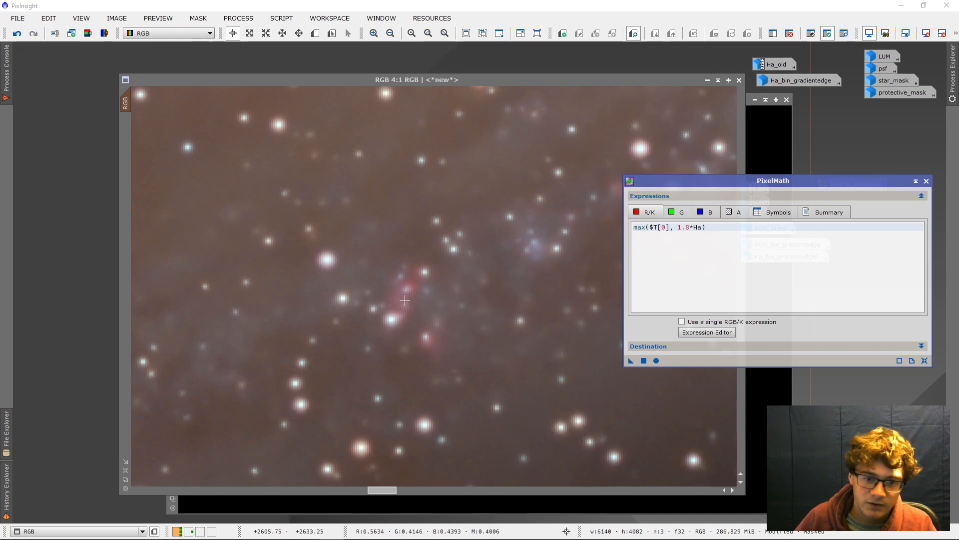
pyautogui.scroll(-1, 414, 309)
pyautogui.scroll(-1, 431, 307)
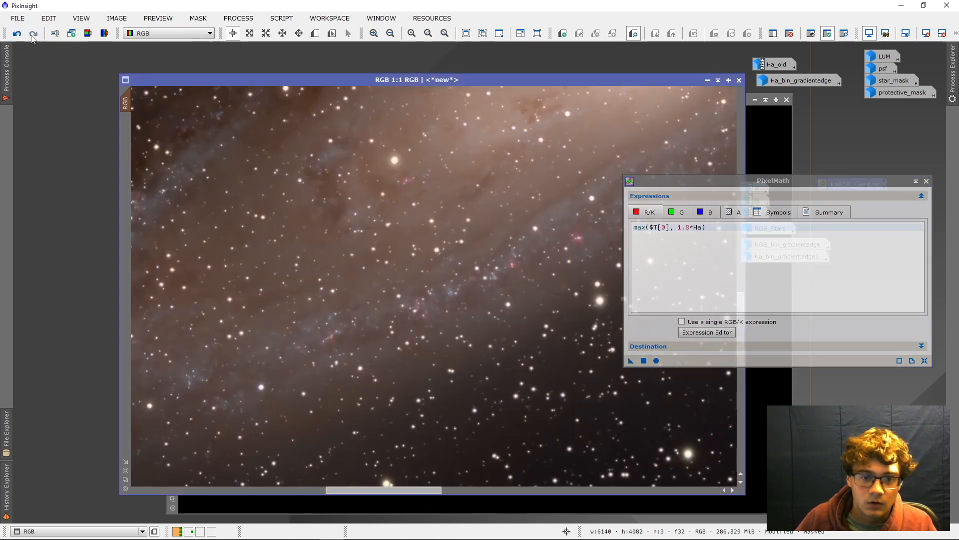
pyautogui.scroll(2, 490, 297)
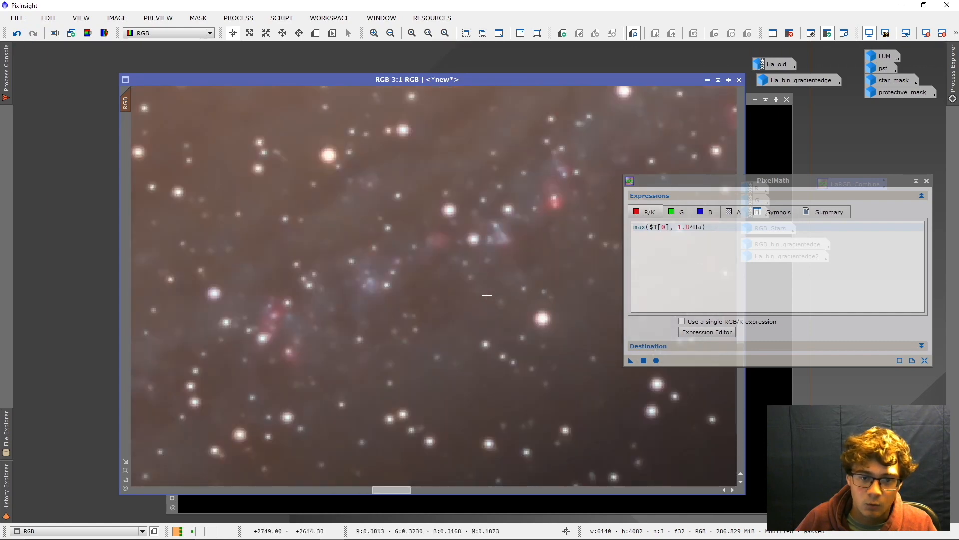
# Set the Ha multiplier in the red expression to 2.2 and apply the combination to the RGB image
pyautogui.click(687, 227)
pyautogui.moveTo(690, 228); pyautogui.dragTo(678, 228)
pyautogui.write('2.2')
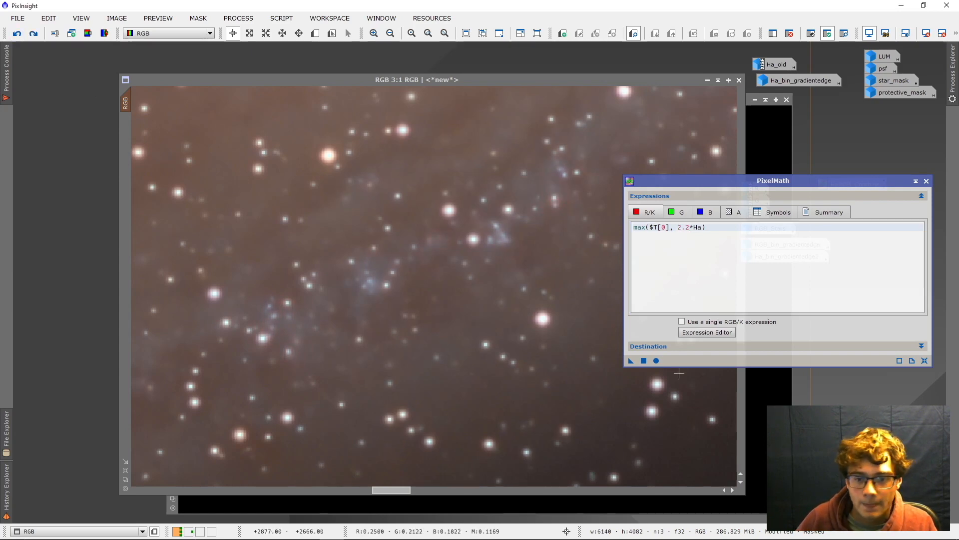
pyautogui.click(643, 360)
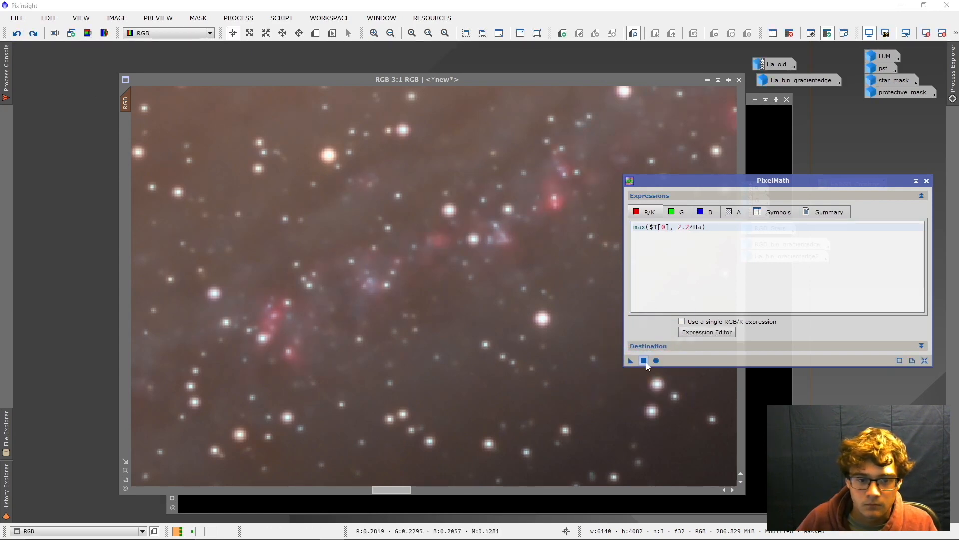
# Close PixelMath and compare the whole galaxy before and after the Ha combination
pyautogui.scroll(-5, 468, 309)
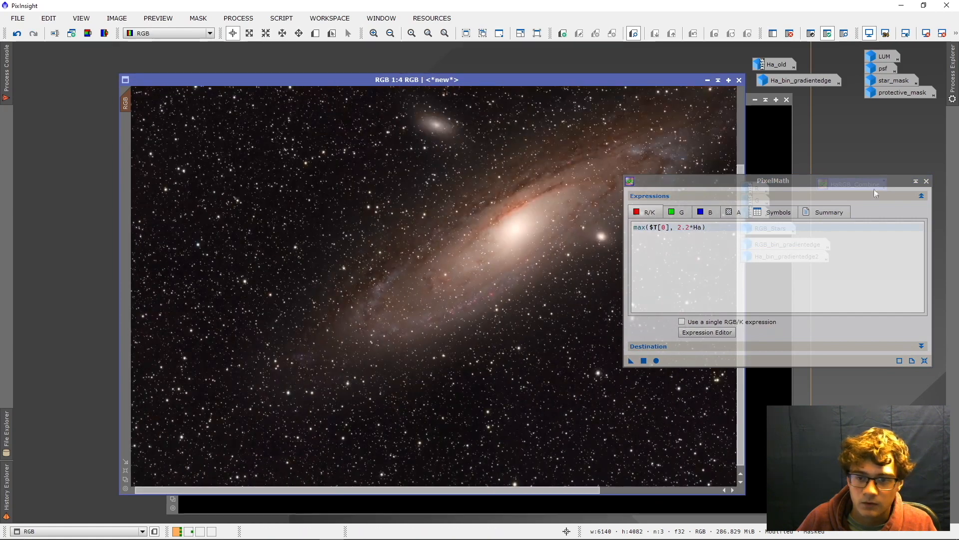
pyautogui.click(926, 181)
pyautogui.scroll(-1, 649, 165)
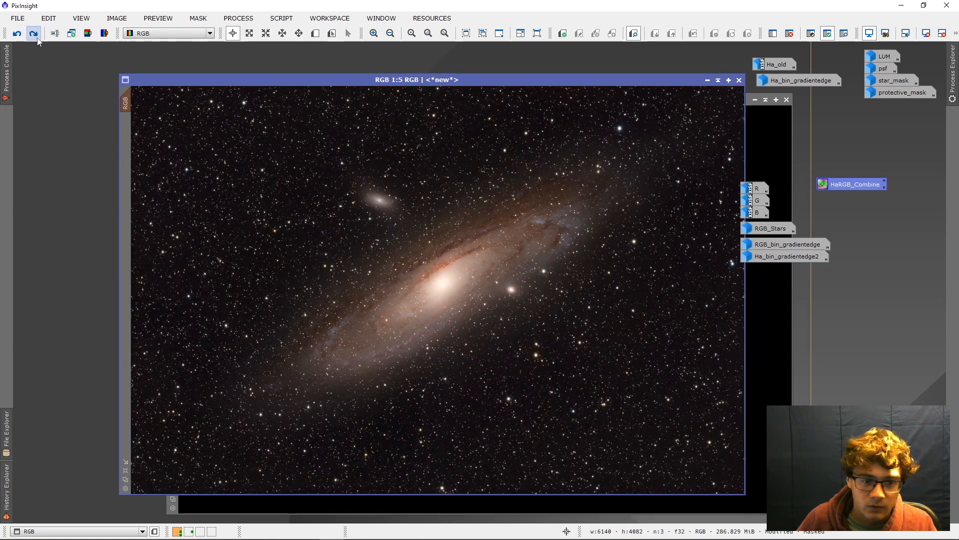
pyautogui.click(18, 36)
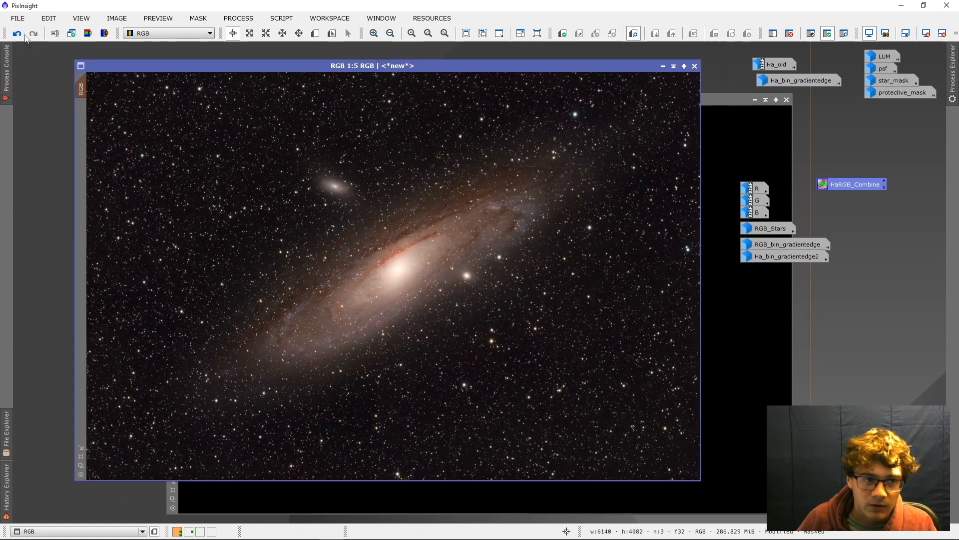
# Merge the process icons from BillsStarReductionMethods_V2.xpsm into the workspace
pyautogui.click(242, 21)
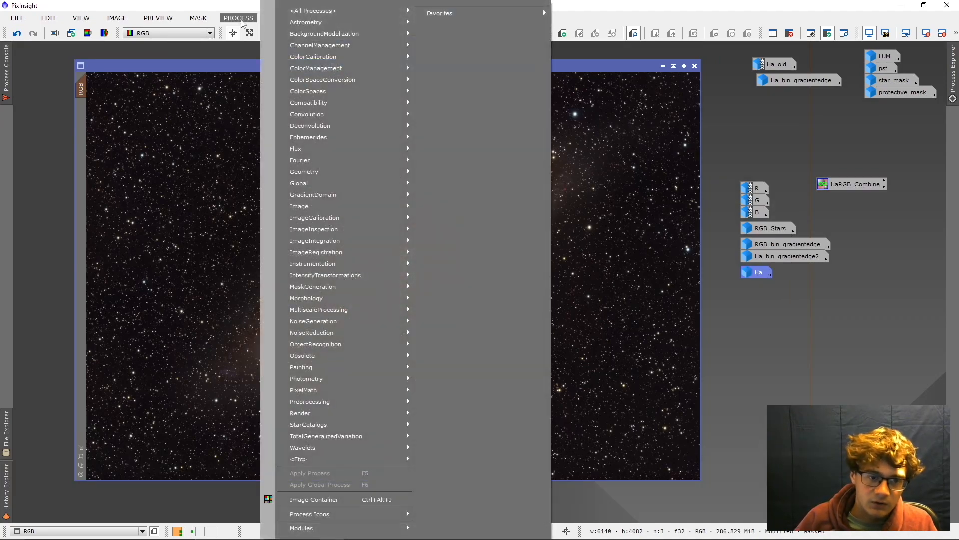
pyautogui.click(240, 20)
pyautogui.click(237, 20)
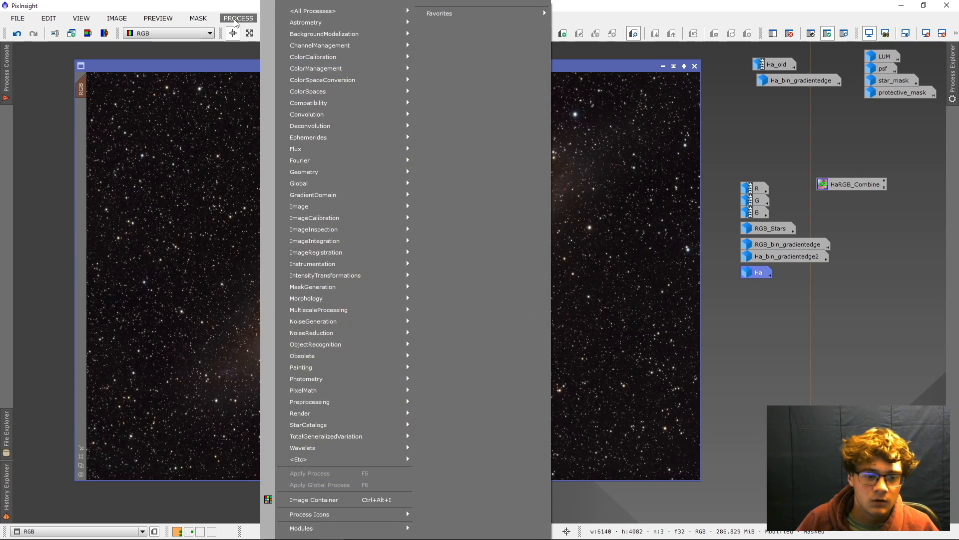
pyautogui.moveTo(381, 516)
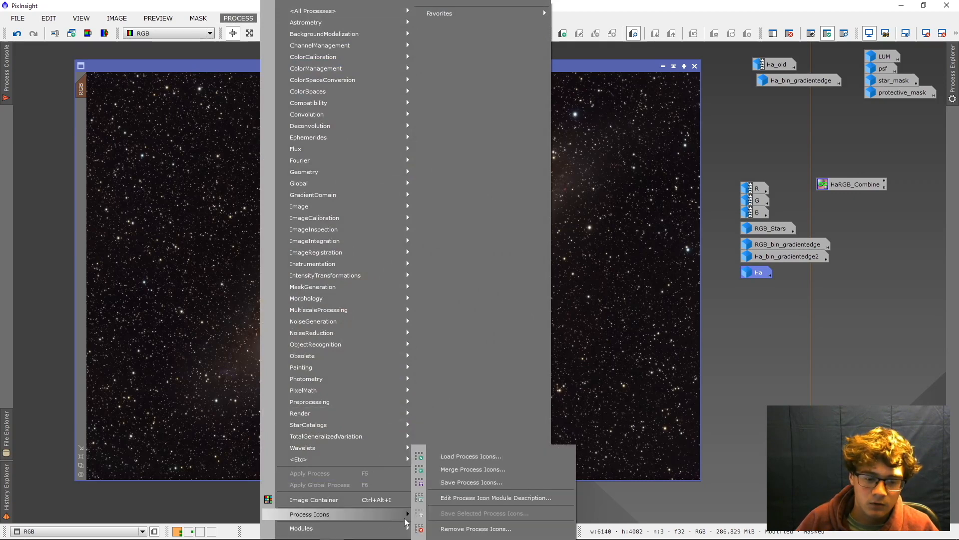
pyautogui.click(472, 469)
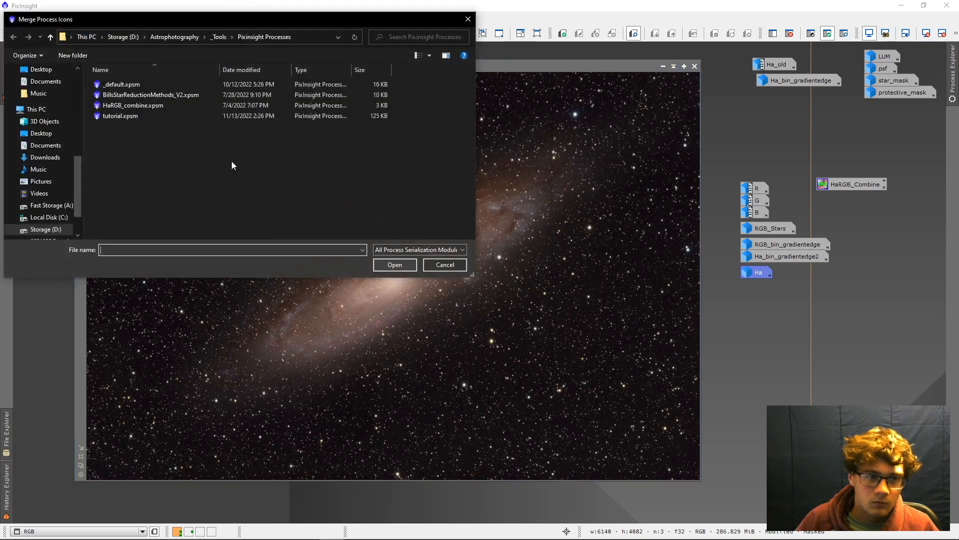
pyautogui.click(123, 97)
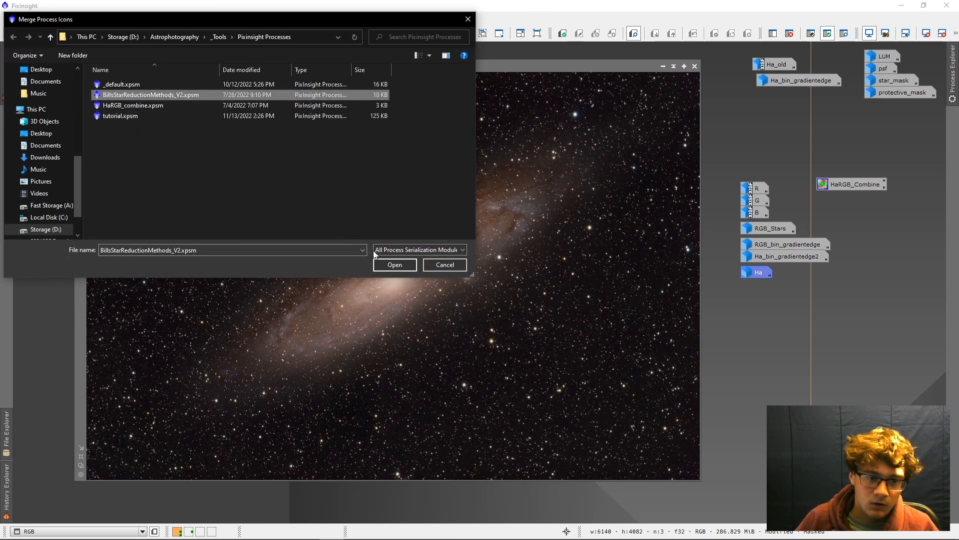
pyautogui.click(395, 265)
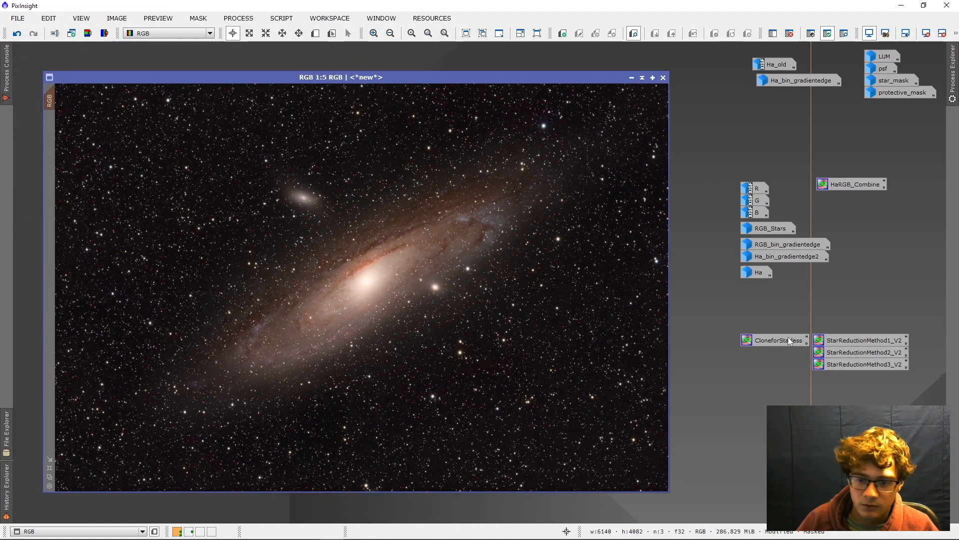
# Create a Starless clone of the RGB image with CloneforStarless and remove its stars using StarNet2 with stride 256
pyautogui.moveTo(789, 341); pyautogui.dragTo(566, 336)
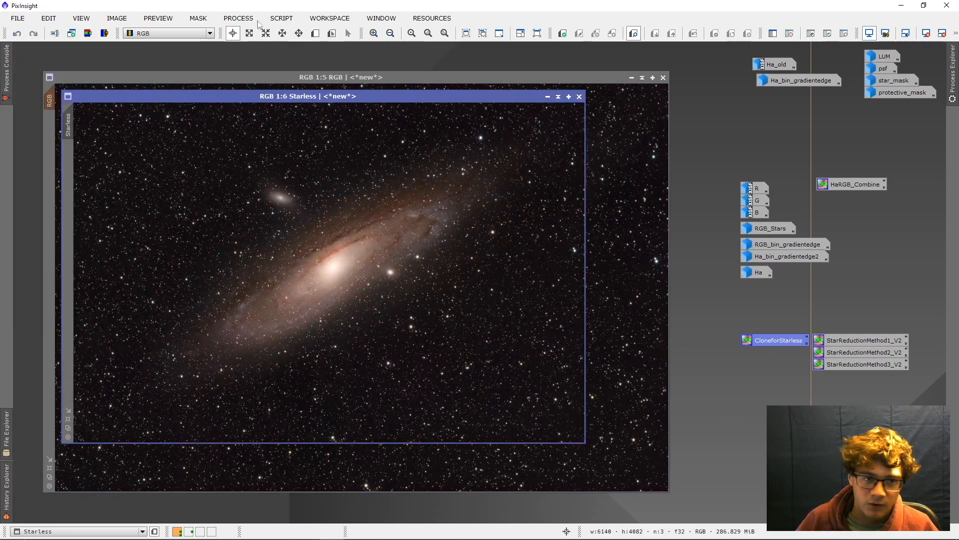
pyautogui.click(238, 18)
pyautogui.moveTo(324, 15)
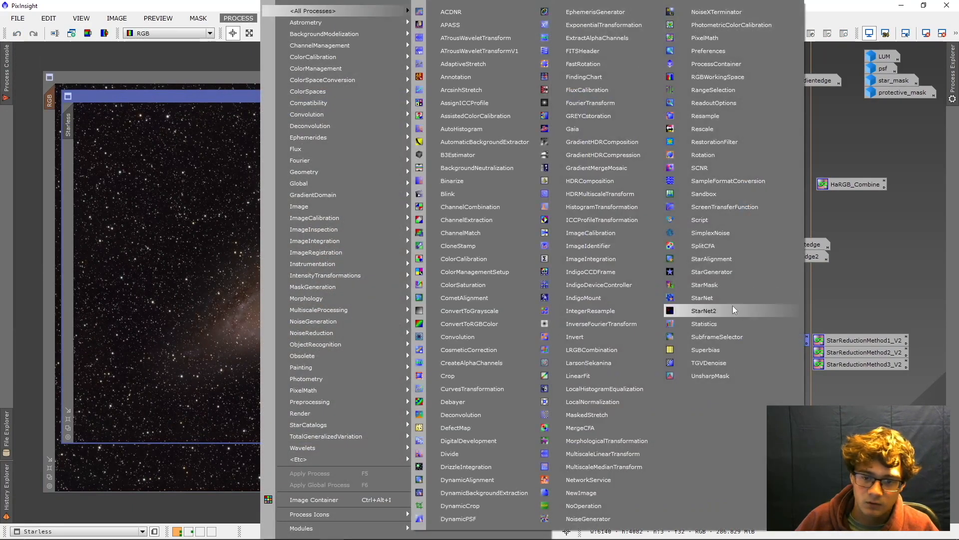
pyautogui.click(703, 310)
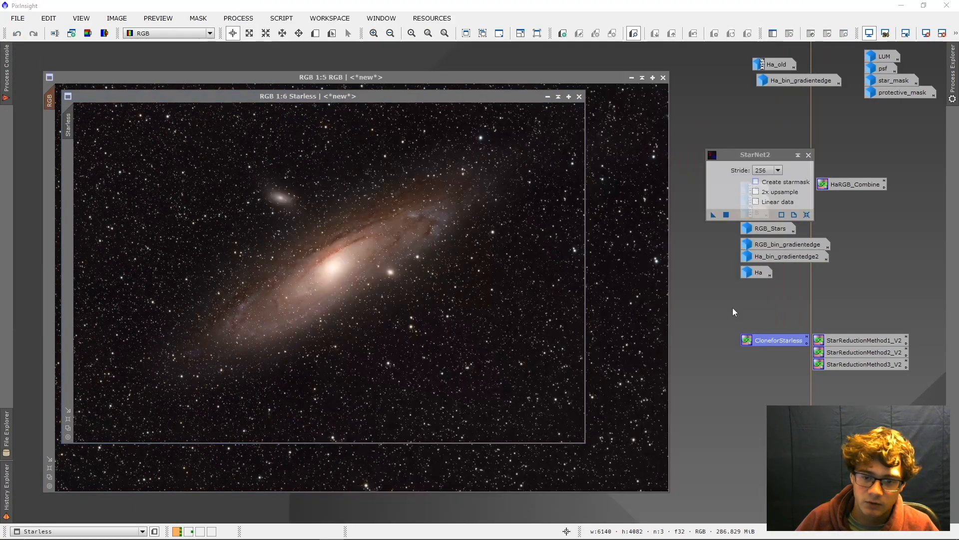
pyautogui.click(725, 215)
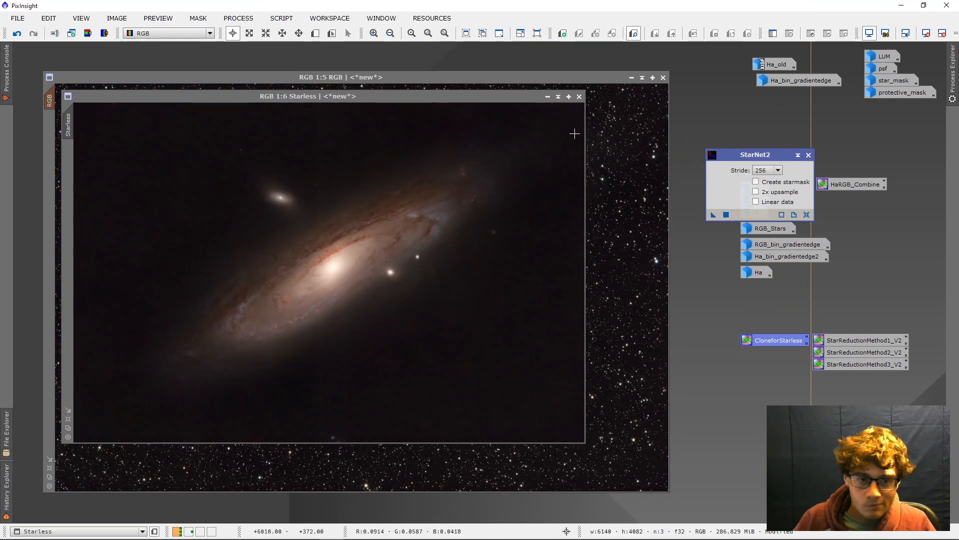
# Iconize the Starless image and place its icon beneath the CloneforStarless process icon
pyautogui.moveTo(403, 99); pyautogui.dragTo(478, 120)
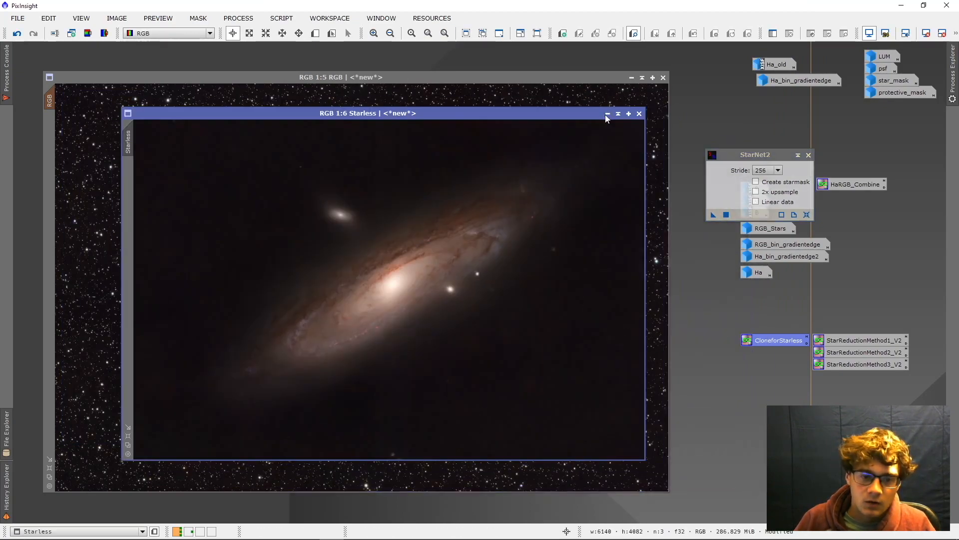
pyautogui.click(623, 116)
pyautogui.moveTo(414, 294); pyautogui.dragTo(735, 365)
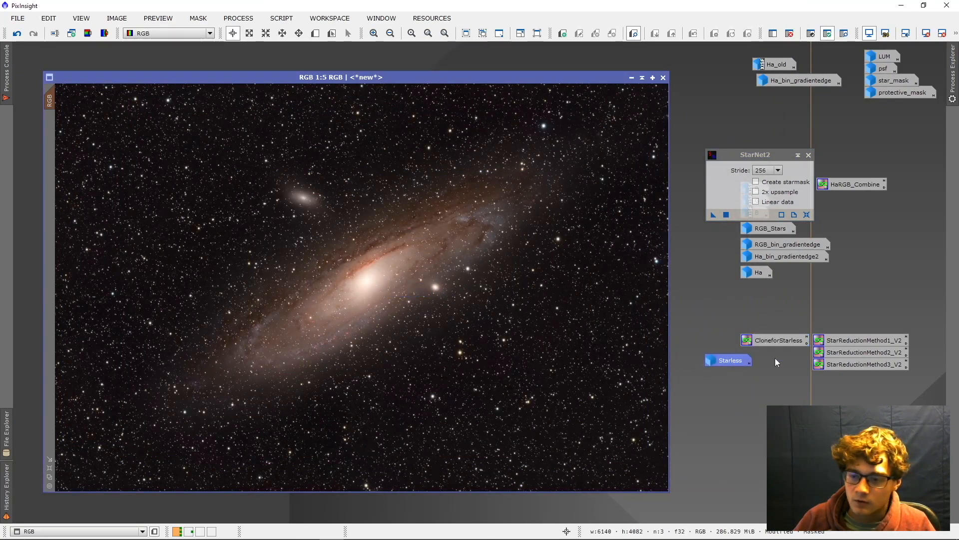
# Apply StarReductionMethod1_V2 to the RGB image, keeping S at 0.15 and Starless as the reference image
pyautogui.doubleClick(862, 341)
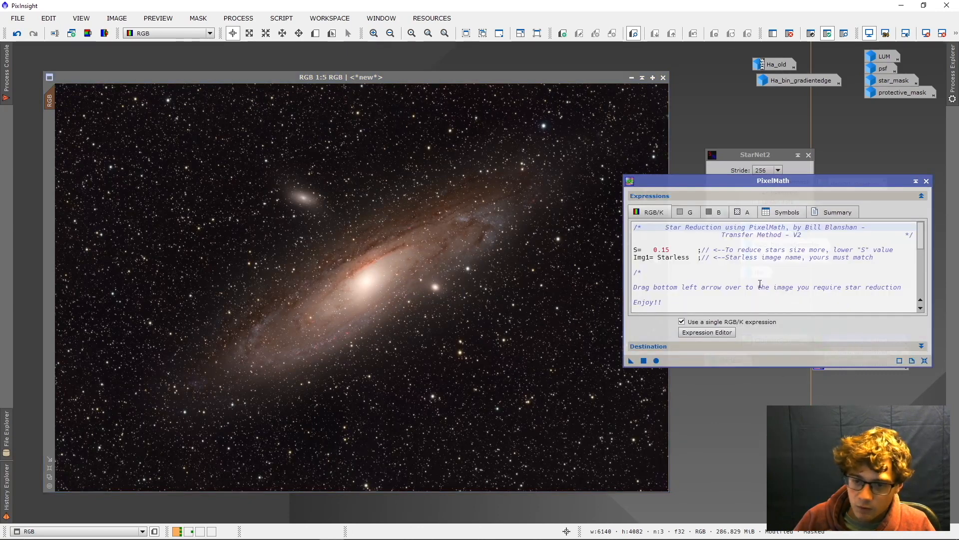
pyautogui.moveTo(784, 181); pyautogui.dragTo(770, 373)
pyautogui.moveTo(863, 375); pyautogui.dragTo(887, 204)
pyautogui.moveTo(645, 272); pyautogui.dragTo(911, 272)
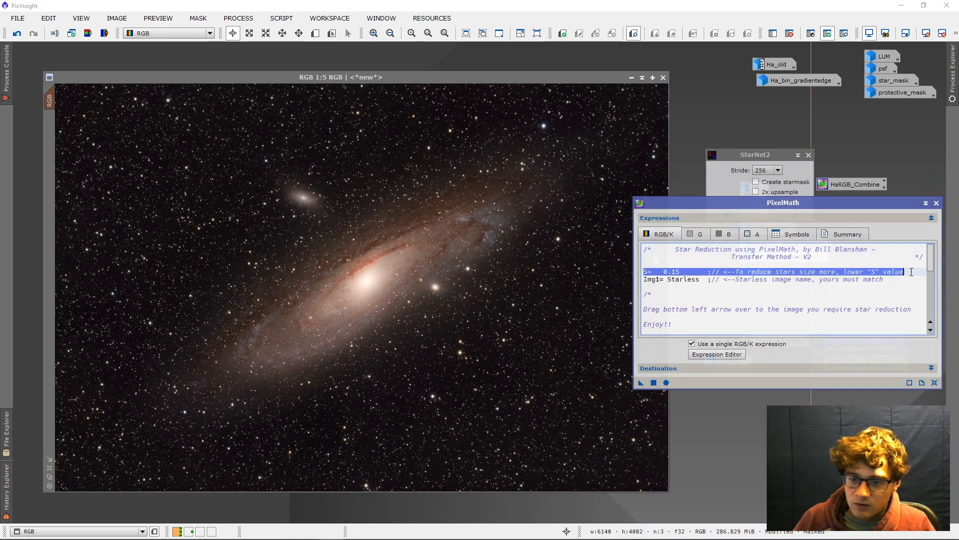
pyautogui.click(679, 272)
pyautogui.moveTo(665, 271); pyautogui.dragTo(682, 273)
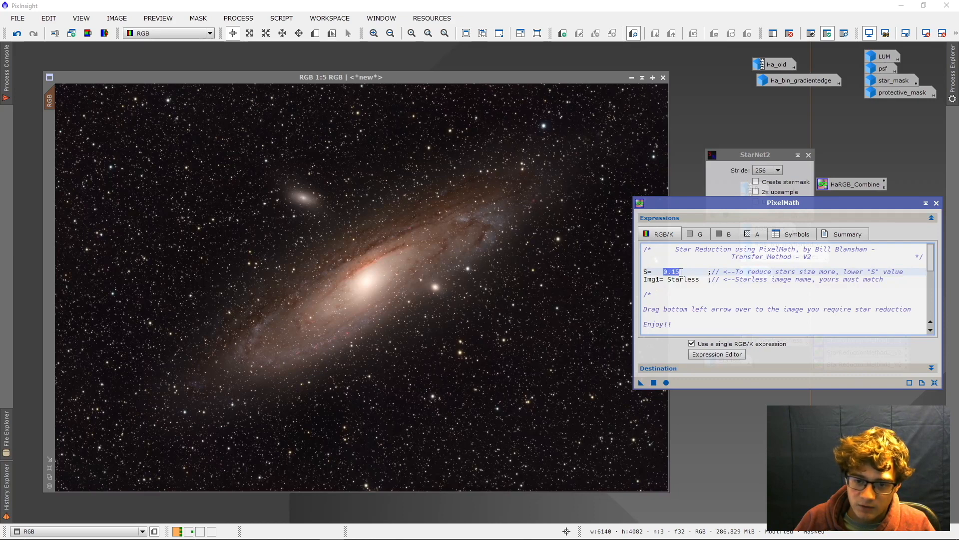
pyautogui.click(684, 272)
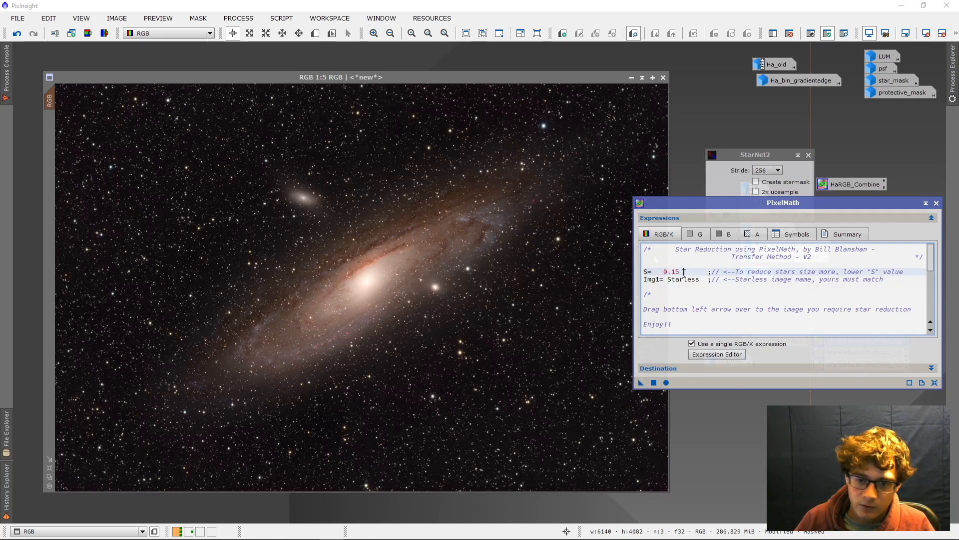
pyautogui.click(654, 383)
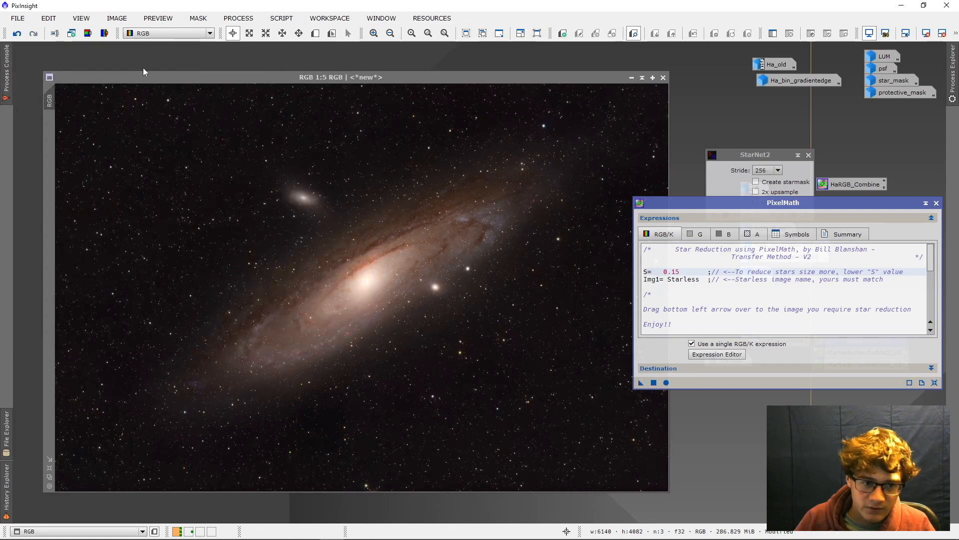
# Undo the star reduction and try reapplying it to the RGB image with S set to 0.25
pyautogui.click(17, 33)
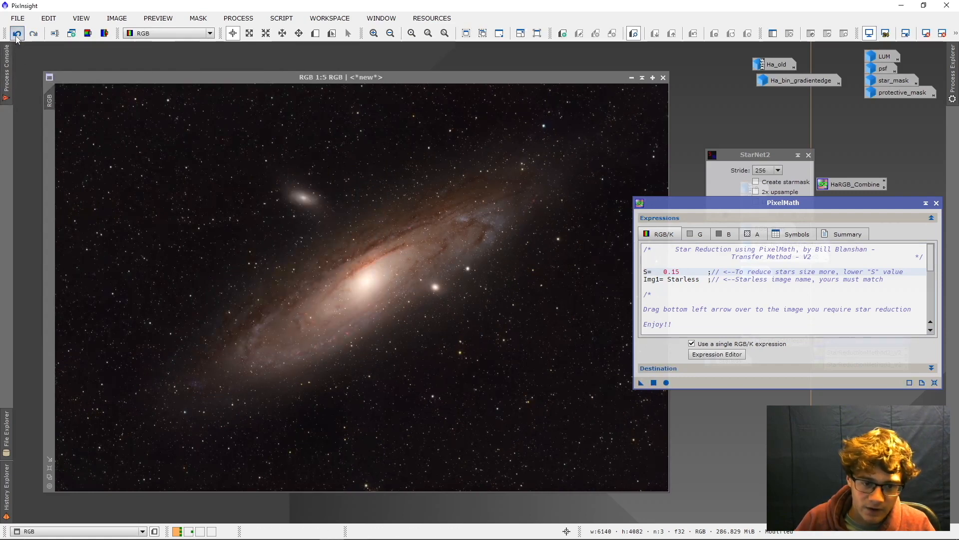
pyautogui.click(681, 272)
pyautogui.press('BackSpace')
pyautogui.press('BackSpace')
pyautogui.write('25')
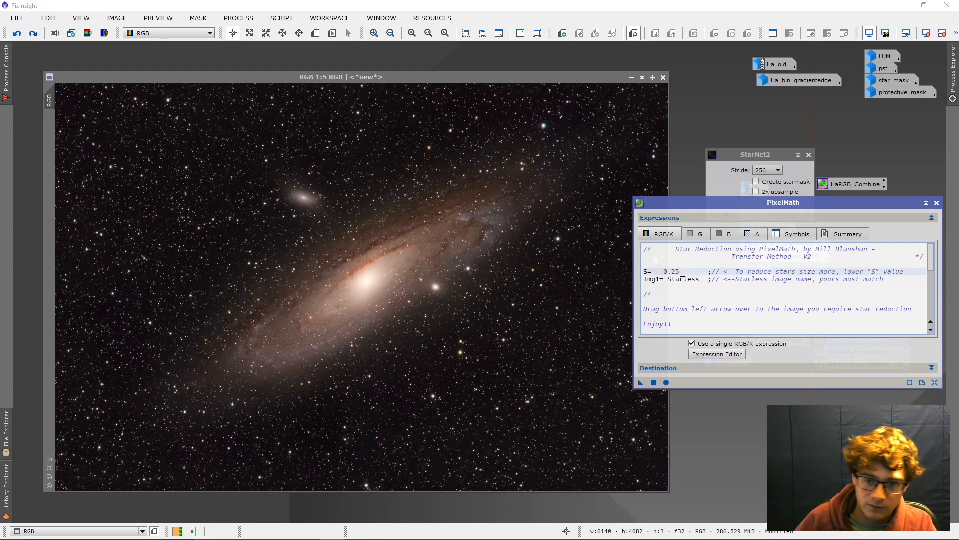
pyautogui.click(654, 383)
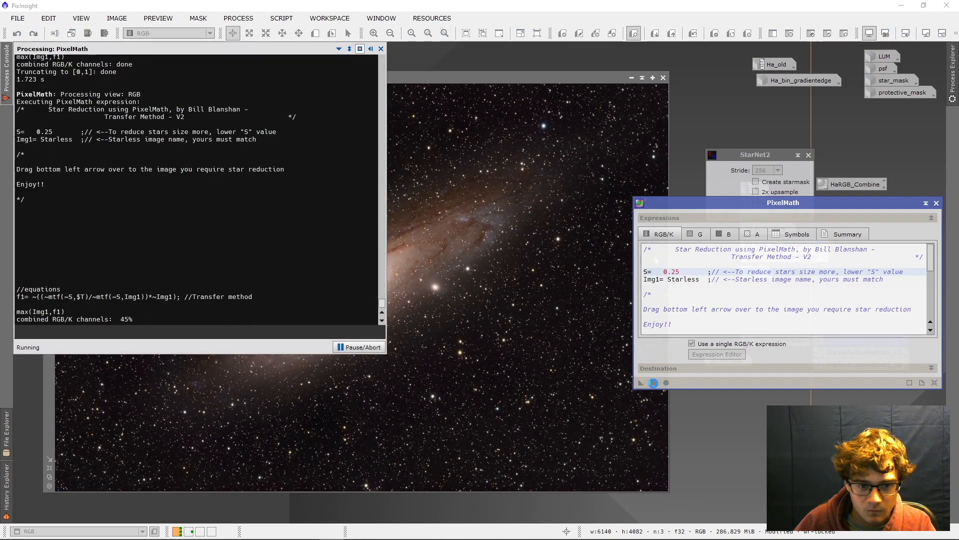
# Undo the last star reduction, set S to 0.35, and apply the PixelMath expression to the RGB image again
pyautogui.hotkey('ctrl', 'z')
pyautogui.press('BackSpace')
pyautogui.press('BackSpace')
pyautogui.write('35')
pyautogui.moveTo(641, 382); pyautogui.dragTo(528, 293)
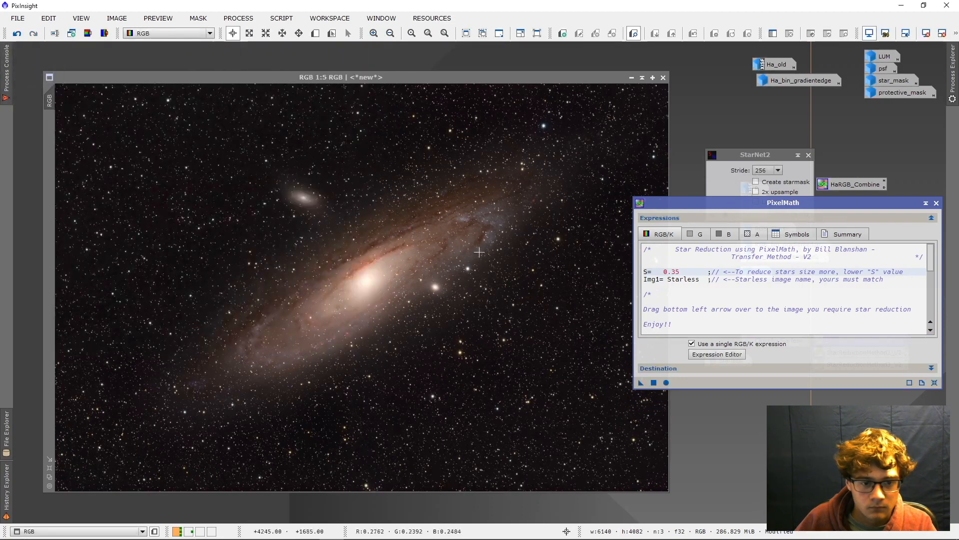
# Compare the RGB image with and without the star reduction by undoing and redoing it, ending on the reduced version
pyautogui.click(17, 34)
pyautogui.click(34, 33)
pyautogui.click(17, 34)
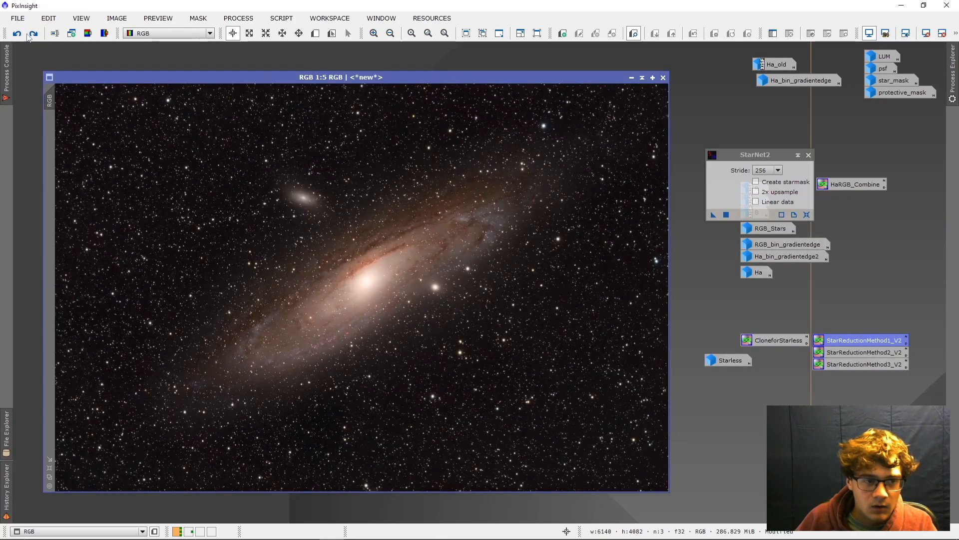
pyautogui.click(34, 36)
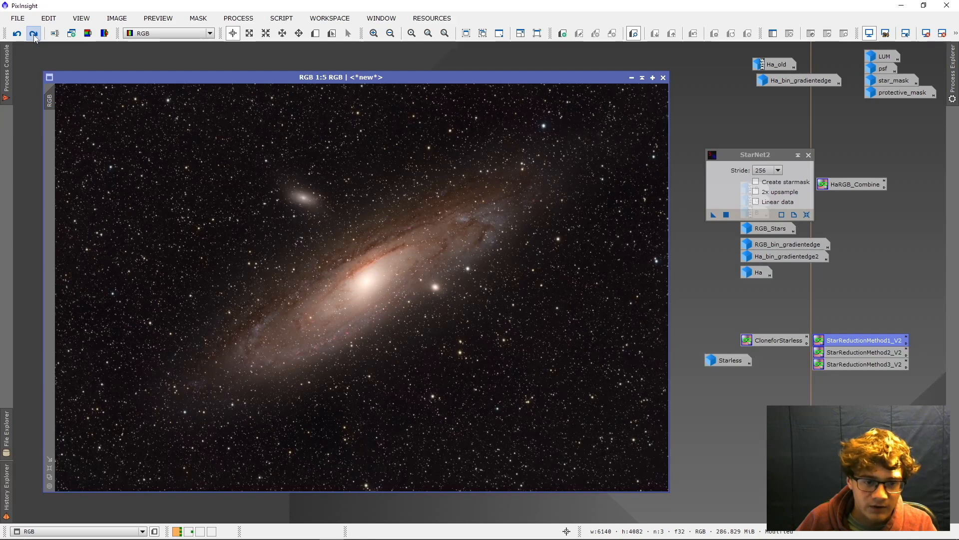
pyautogui.click(17, 33)
pyautogui.click(34, 35)
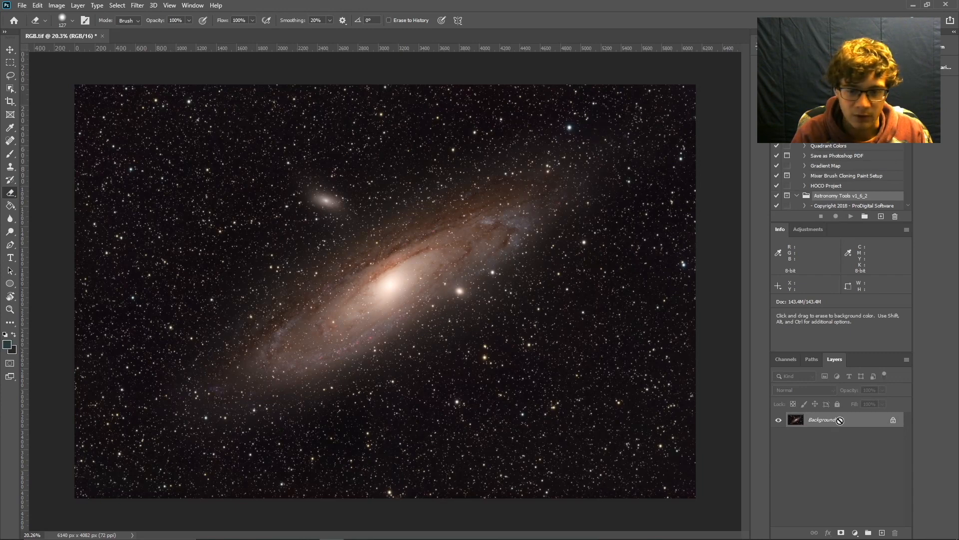
# Switch to Photoshop, duplicate the Background layer of RGB.tif, and set the copy's red black input level to 4 with Levels
pyautogui.hotkey('ctrl', 'j')
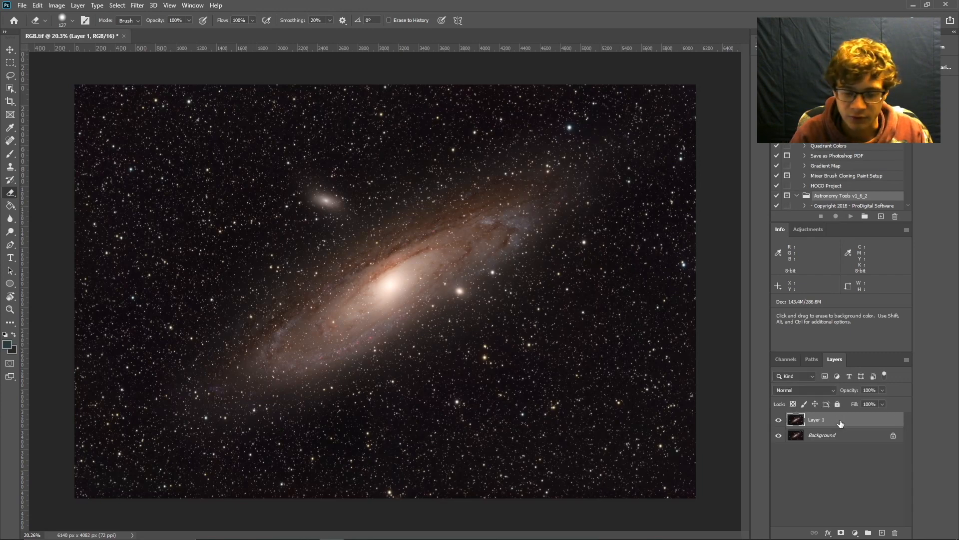
pyautogui.hotkey('ctrl', 'l')
pyautogui.click(697, 235)
pyautogui.click(694, 246)
pyautogui.click(673, 317)
pyautogui.press('Up')
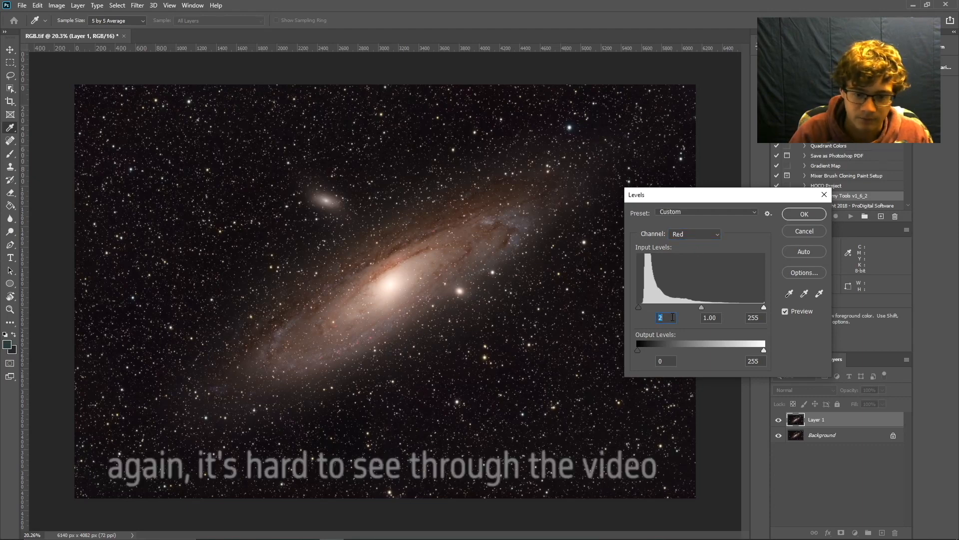
pyautogui.press('Up')
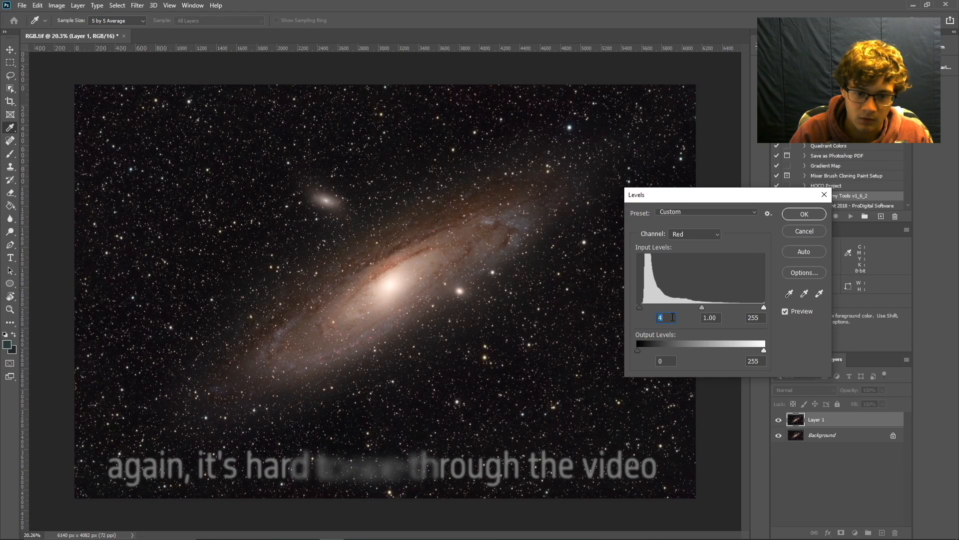
# Set the combined RGB channel's black input level to 3 and apply the Levels adjustment
pyautogui.click(687, 236)
pyautogui.click(681, 246)
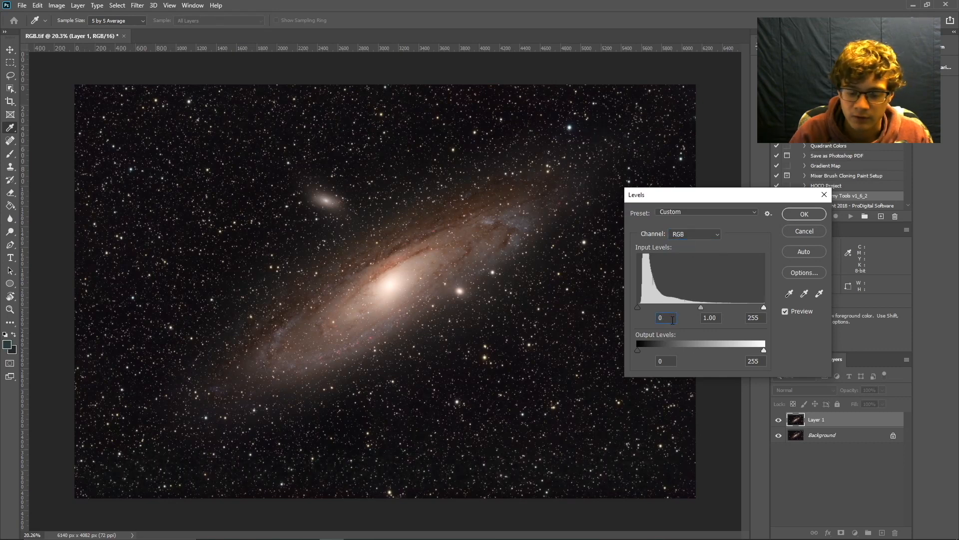
pyautogui.press('Up')
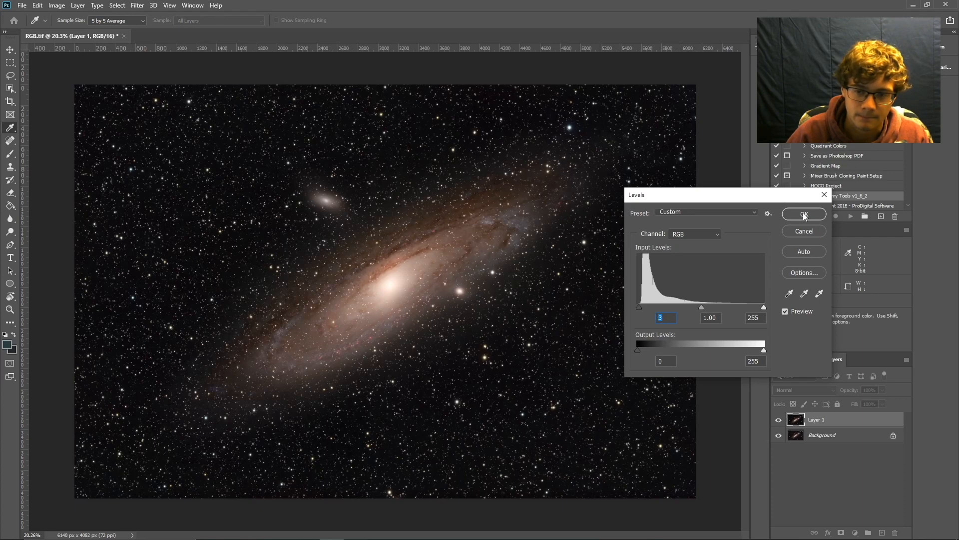
pyautogui.click(804, 215)
# Compare the image with the adjusted layer hidden and shown, and rename that layer Levels
pyautogui.press('e')
pyautogui.click(779, 420)
pyautogui.click(779, 420)
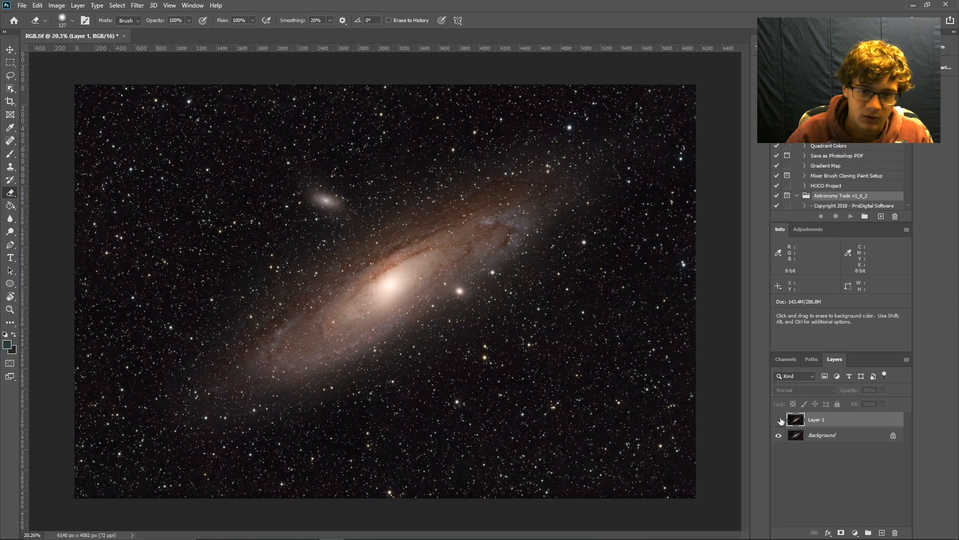
pyautogui.click(780, 421)
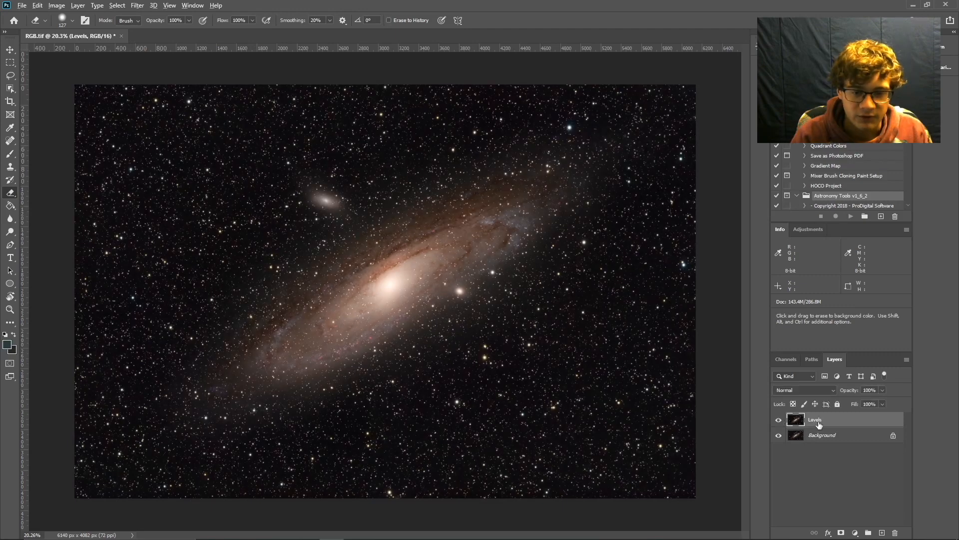
# Stamp the visible layers into a new layer, apply Camera Raw Clarity of +30 to it, and name it ACR Clarity
pyautogui.hotkey('ctrl', 'alt', 'shift', 'e')
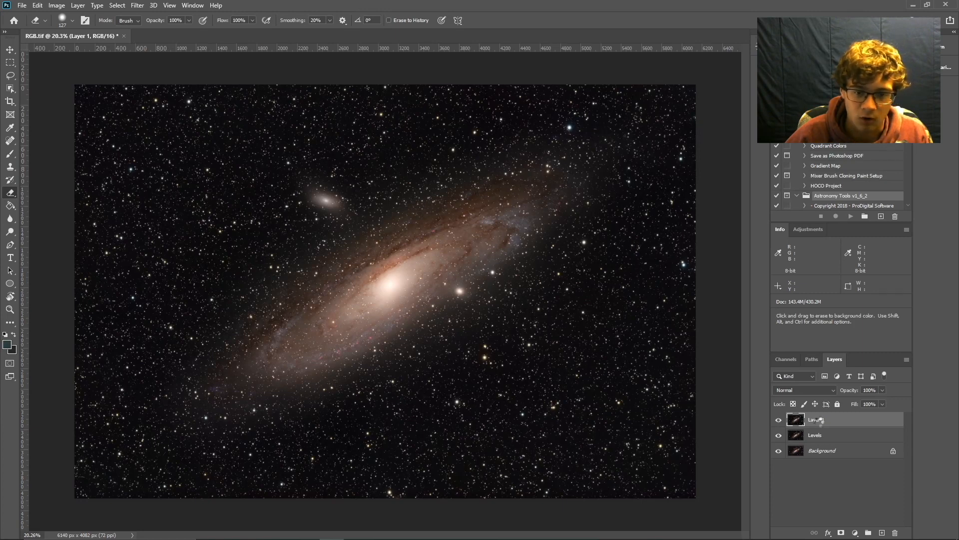
pyautogui.hotkey('ctrl', 'shift', 'a')
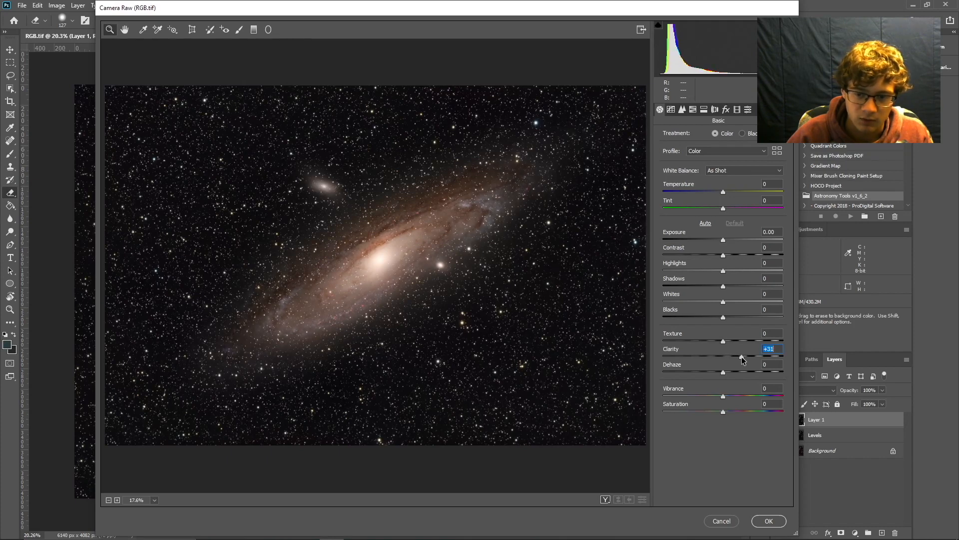
pyautogui.moveTo(740, 356); pyautogui.dragTo(741, 356)
pyautogui.scroll(-2, 369, 261)
pyautogui.scroll(4, 350, 211)
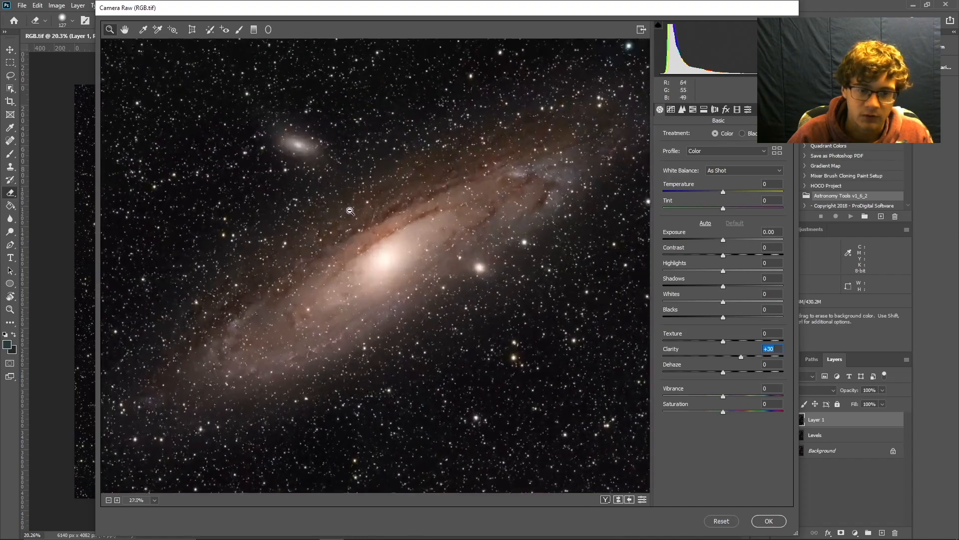
pyautogui.scroll(3, 350, 211)
pyautogui.moveTo(259, 344); pyautogui.dragTo(495, 198)
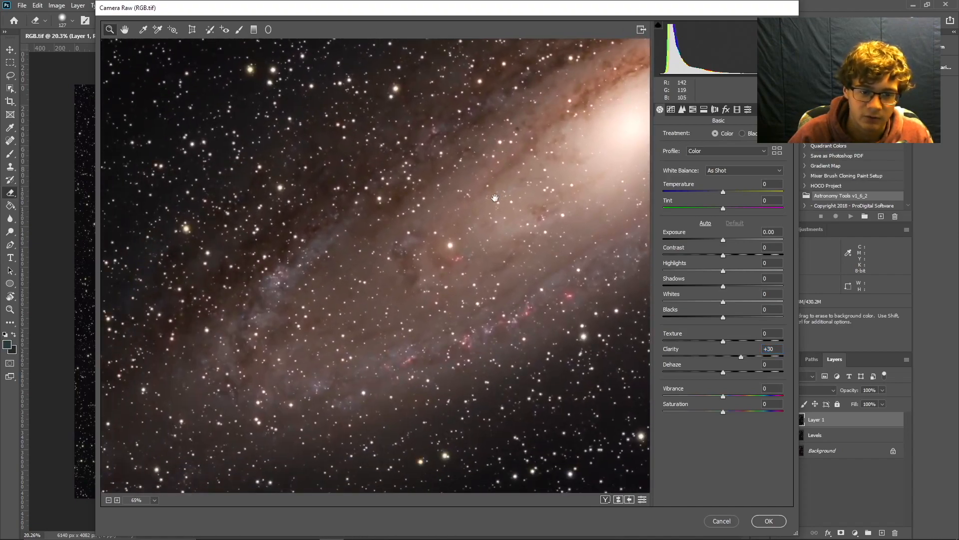
pyautogui.click(618, 499)
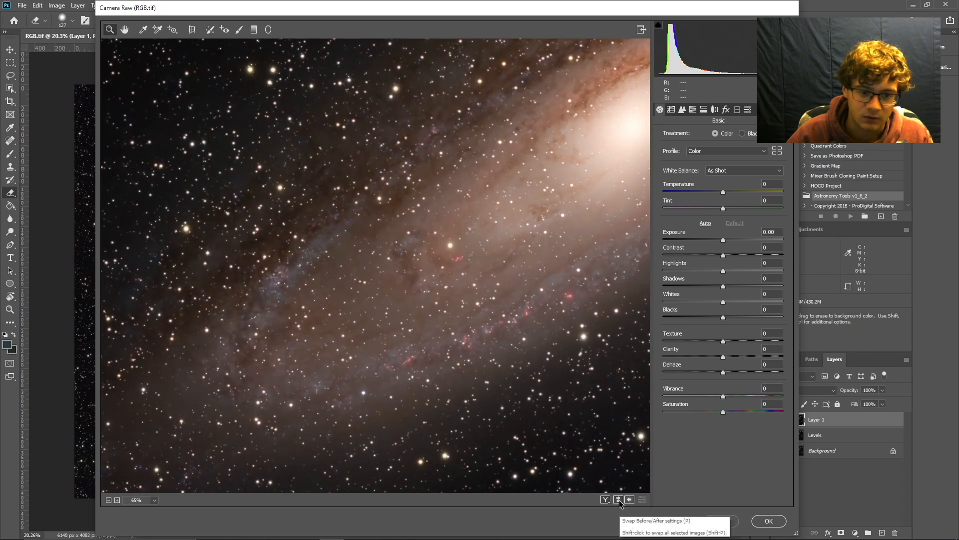
pyautogui.click(618, 500)
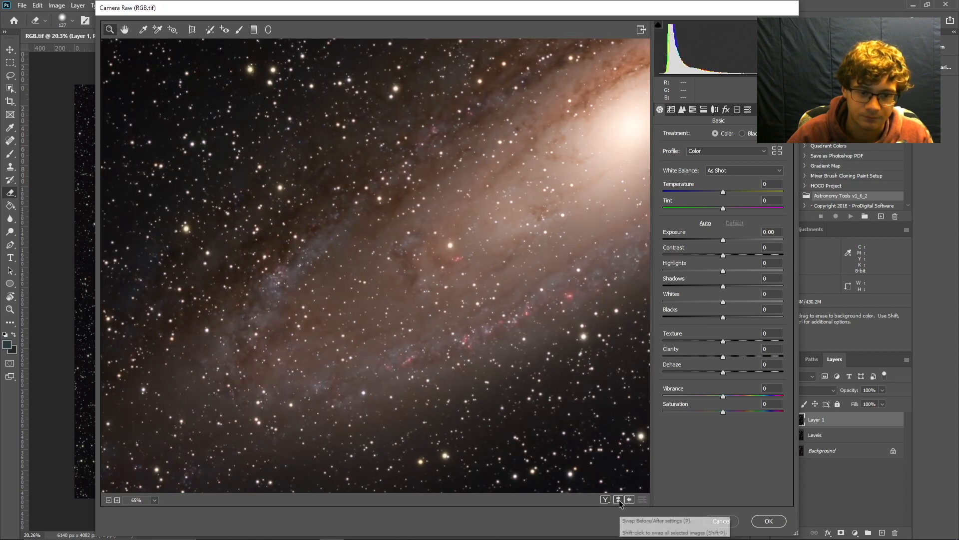
pyautogui.hotkey('ctrl', '0')
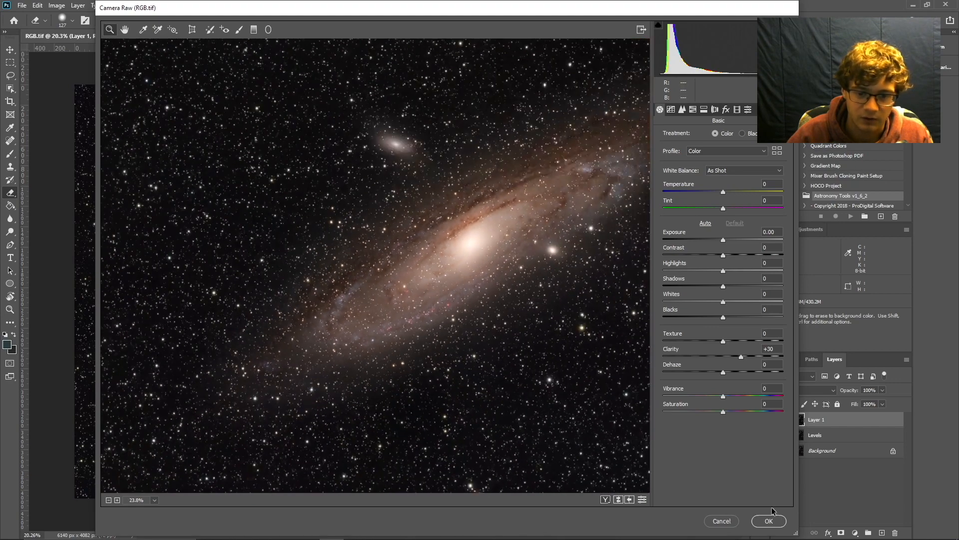
pyautogui.click(770, 520)
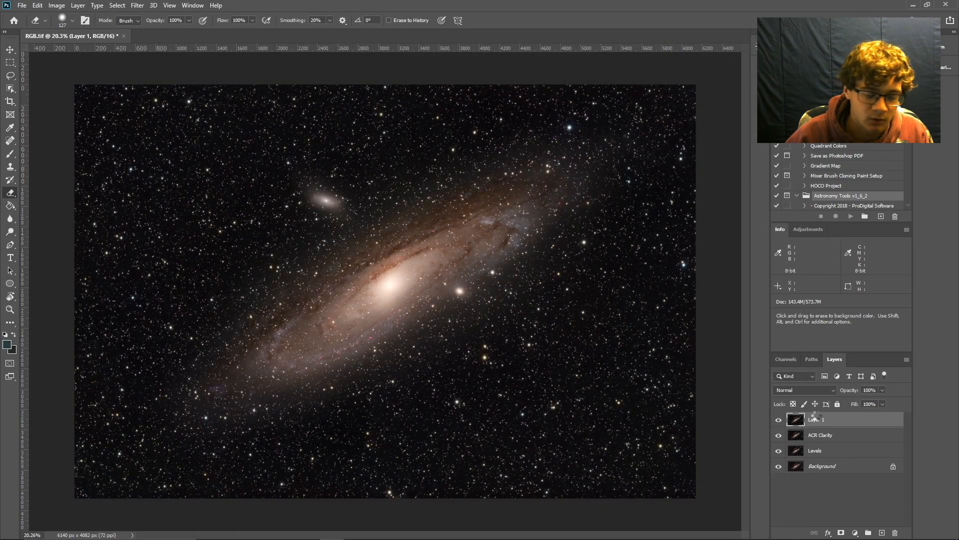
# Open the new merged layer in the Camera Raw filter, set Dehaze to +30, and compare before and after
pyautogui.hotkey('ctrl', 'shift', 'a')
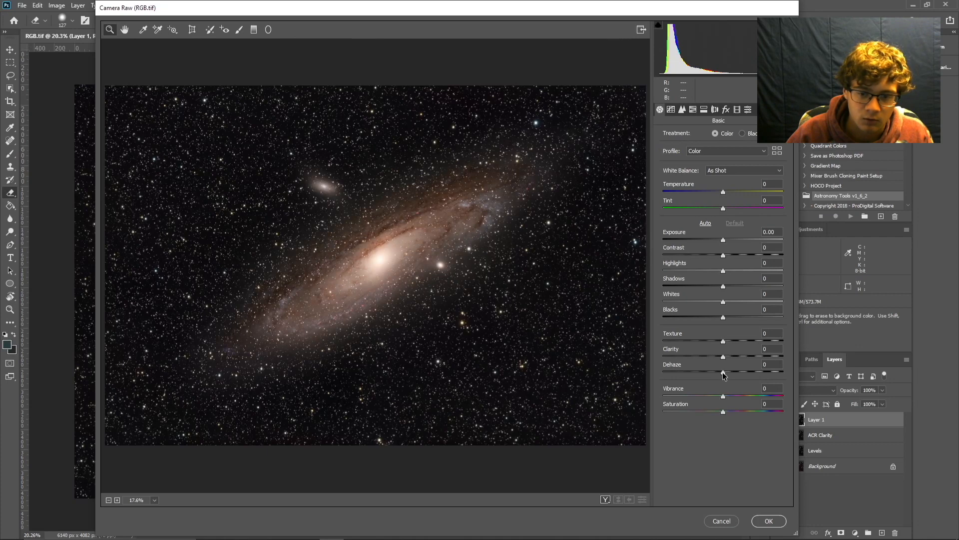
pyautogui.moveTo(723, 372); pyautogui.dragTo(729, 372)
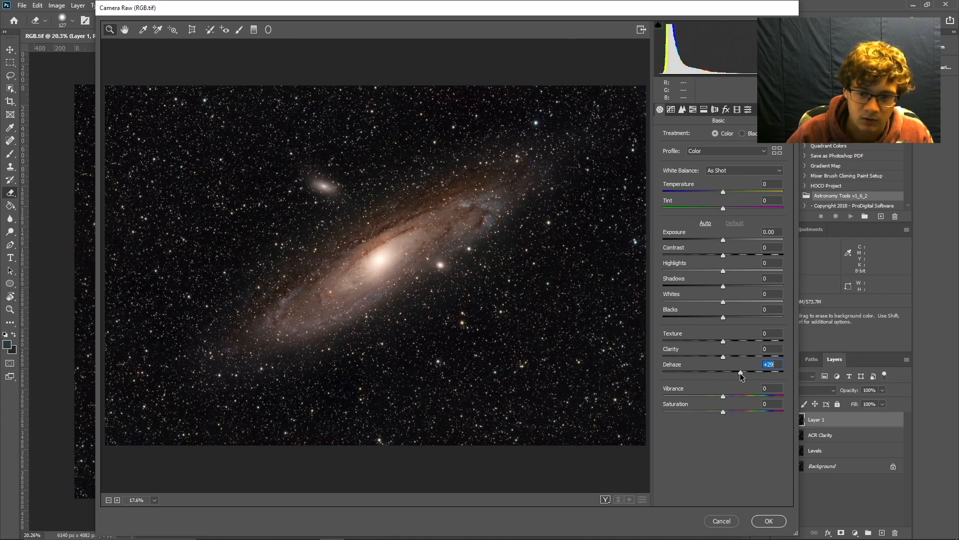
pyautogui.click(619, 500)
pyautogui.click(620, 499)
pyautogui.click(620, 499)
pyautogui.click(621, 499)
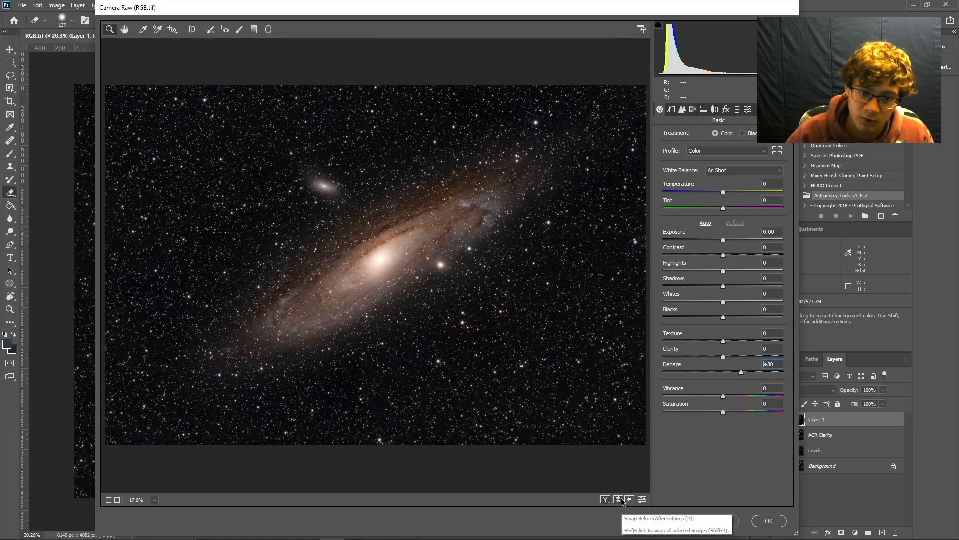
pyautogui.click(620, 499)
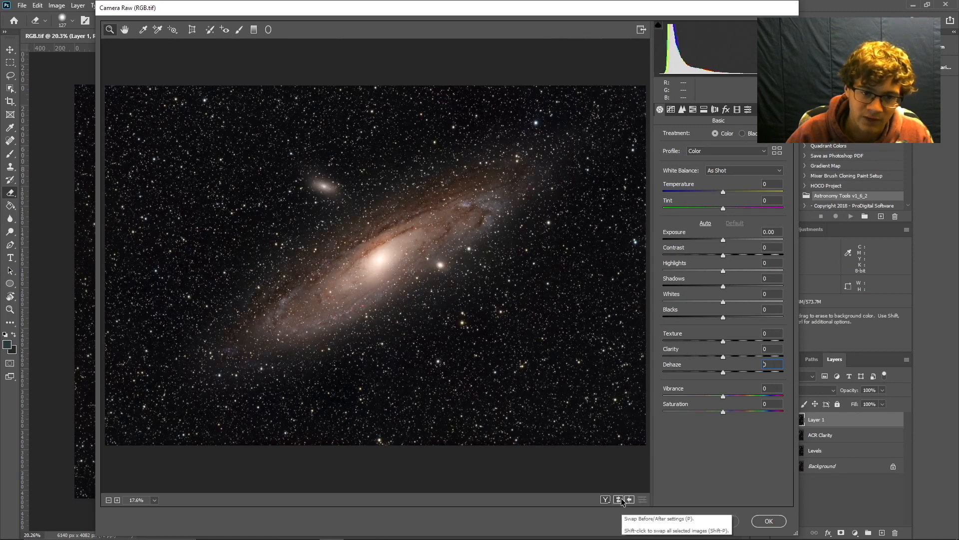
pyautogui.click(622, 499)
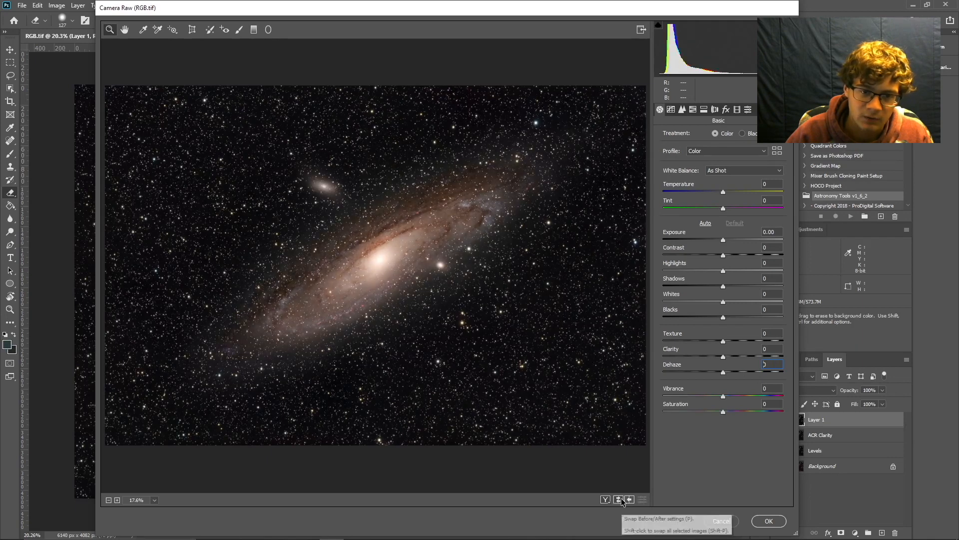
# Reduce Dehaze to +10, compare before and after, apply the filter, and name the layer ACR Dehaze
pyautogui.moveTo(741, 372); pyautogui.dragTo(729, 373)
pyautogui.click(621, 500)
pyautogui.click(621, 500)
pyautogui.click(621, 500)
pyautogui.click(621, 500)
pyautogui.click(621, 500)
pyautogui.click(621, 501)
pyautogui.click(621, 501)
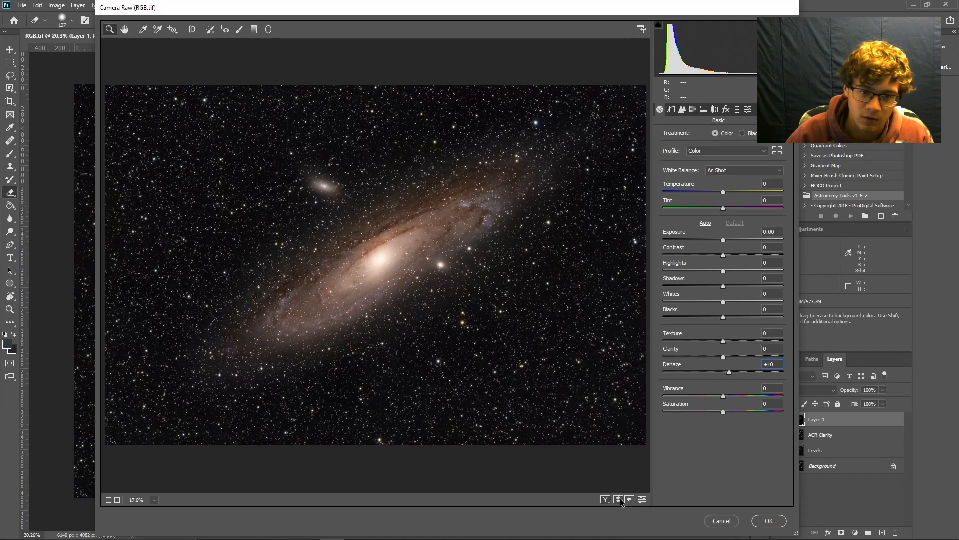
pyautogui.click(621, 501)
pyautogui.click(621, 502)
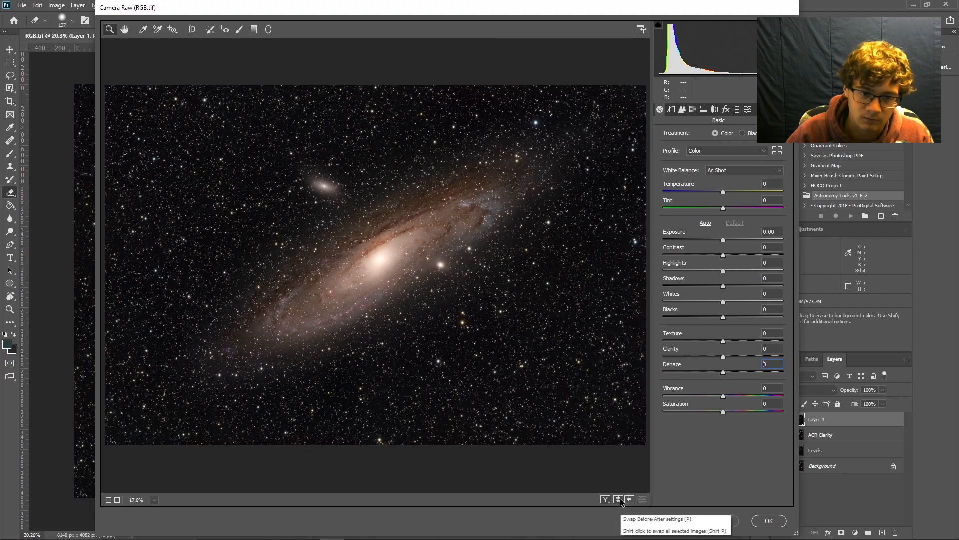
pyautogui.click(621, 501)
pyautogui.click(768, 521)
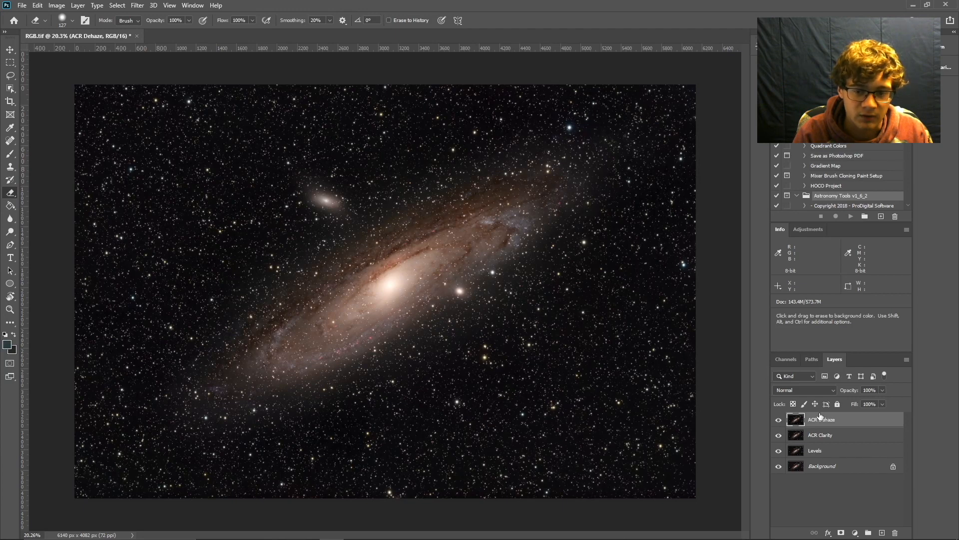
# Stamp the visible layers into two new merged layers, hide the upper one, and select the lower one
pyautogui.hotkey('ctrl', 'alt', 'shift', 'e')
pyautogui.hotkey('ctrl', 'alt', 'shift', 'e')
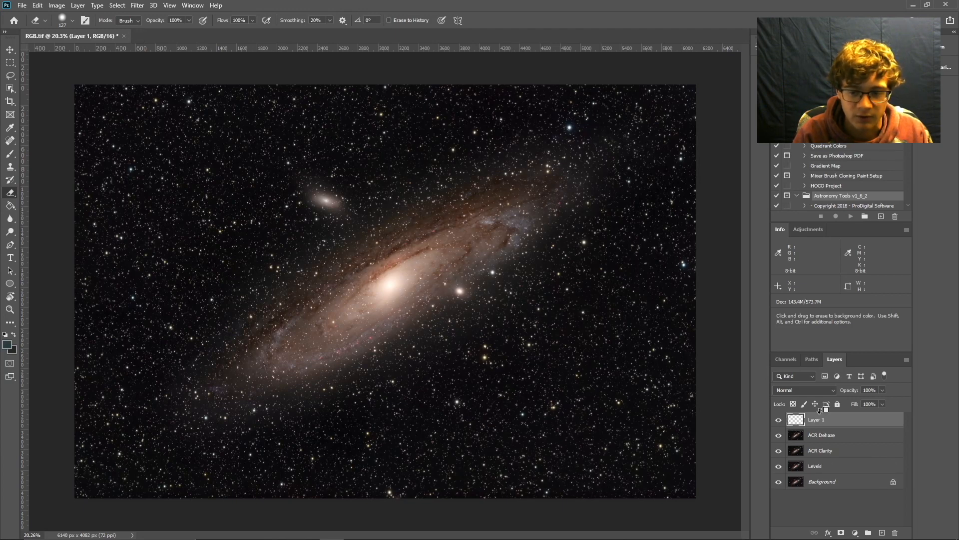
pyautogui.click(778, 420)
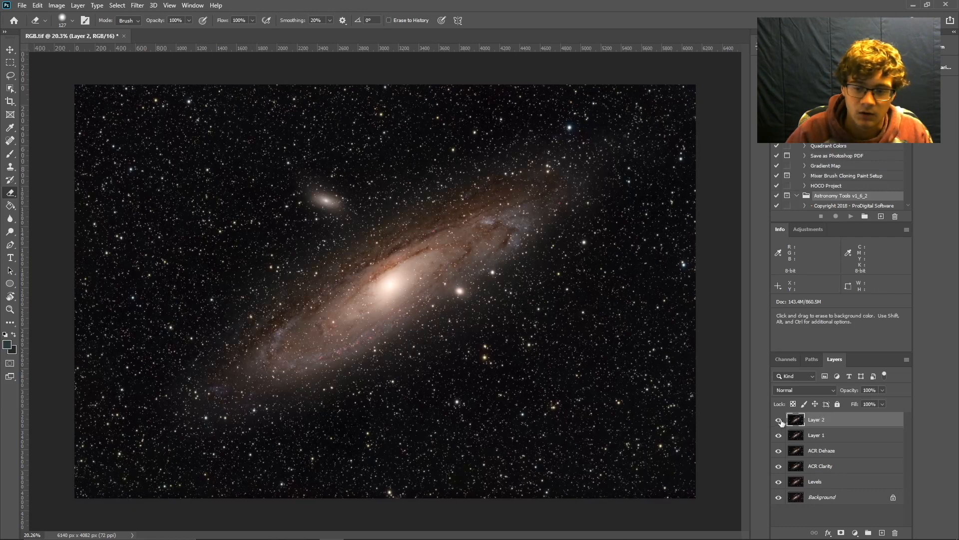
pyautogui.click(822, 436)
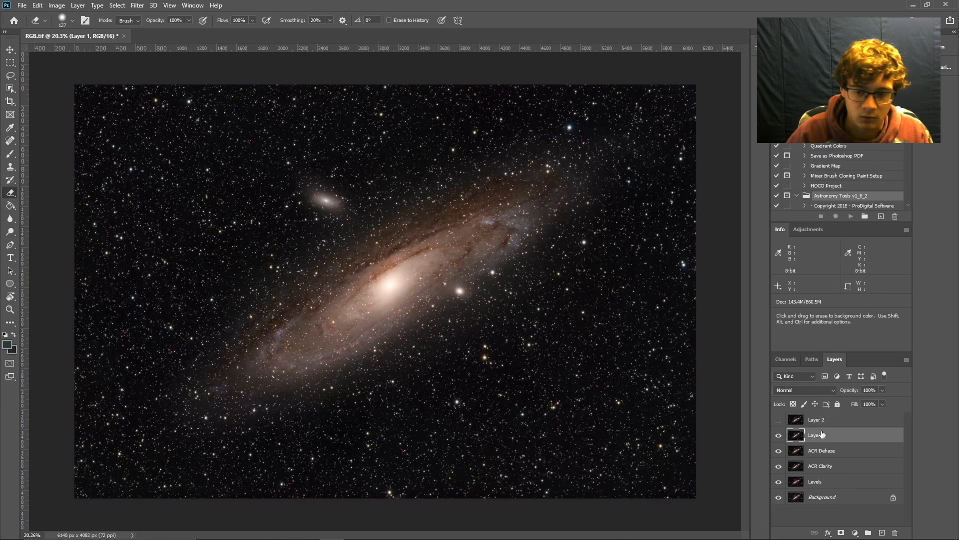
# Apply Camera Raw Texture of +47 to the lower merged layer, and show and select the upper merged layer
pyautogui.hotkey('ctrl', 'shift', 'a')
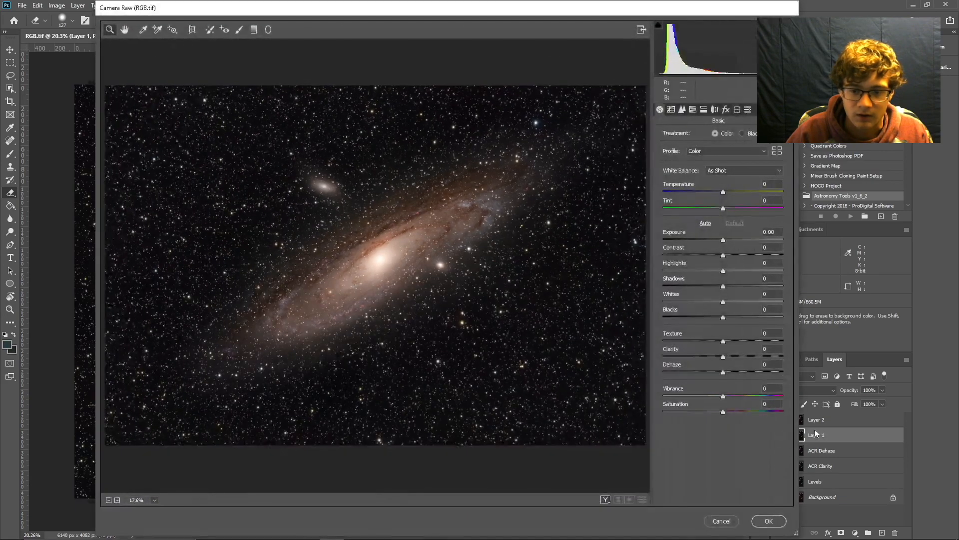
pyautogui.moveTo(724, 341); pyautogui.dragTo(751, 343)
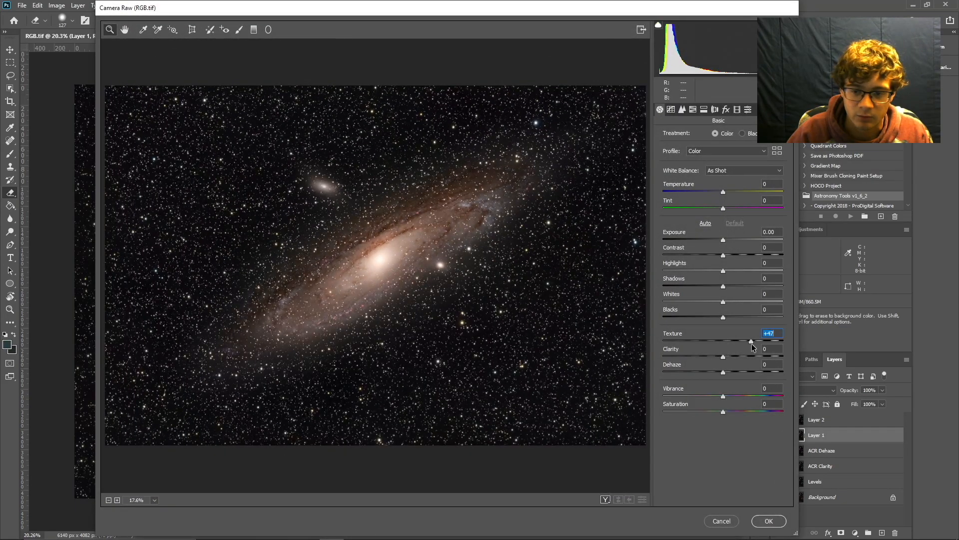
pyautogui.click(768, 521)
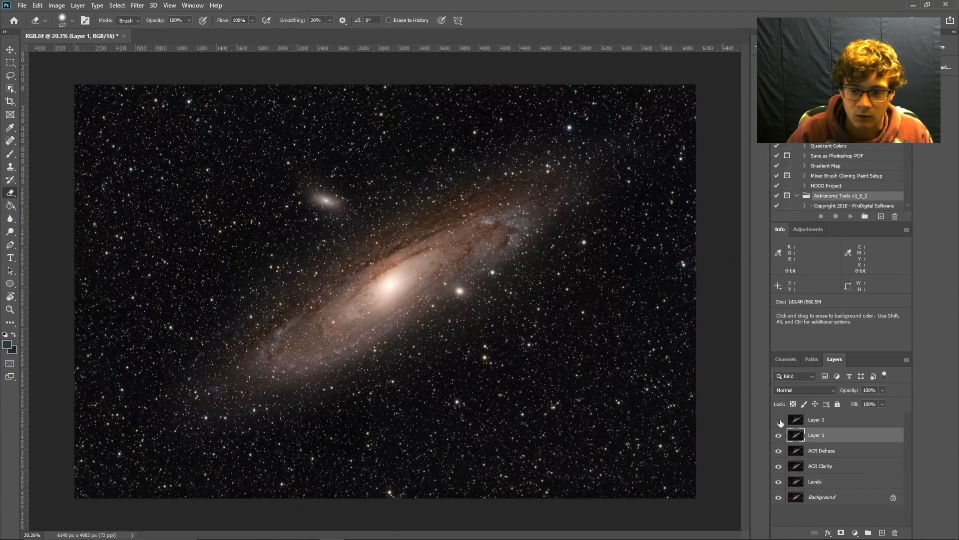
pyautogui.click(811, 421)
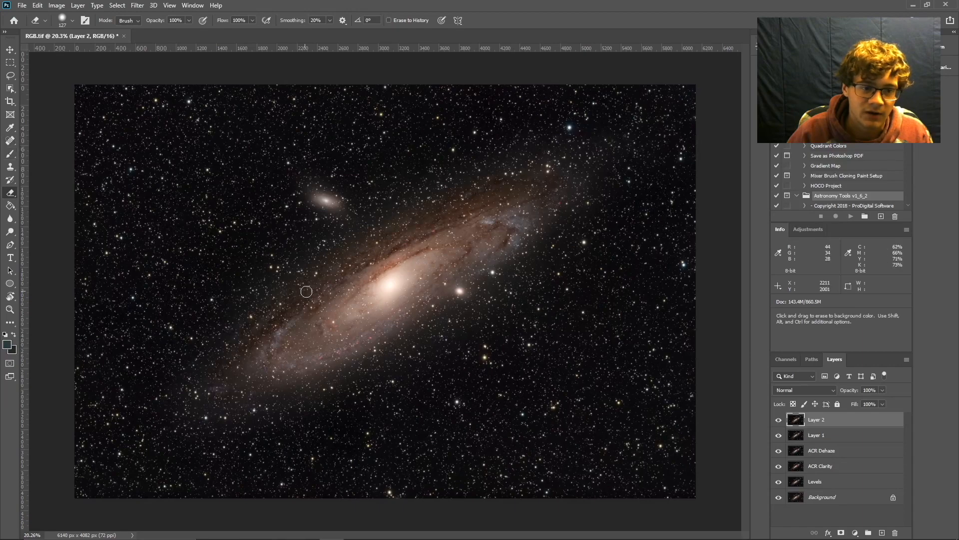
# Erase the upper merged layer along the dust lanes above the core and in the upper-right arm, exposing the sharpened layer beneath
pyautogui.scroll(-2, 416, 241)
pyautogui.scroll(11, 416, 241)
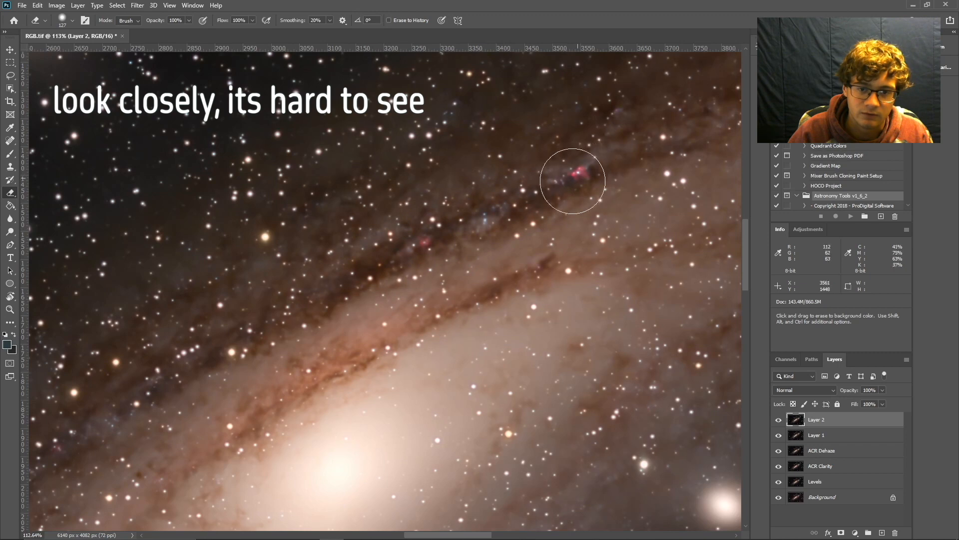
pyautogui.scroll(3, 417, 256)
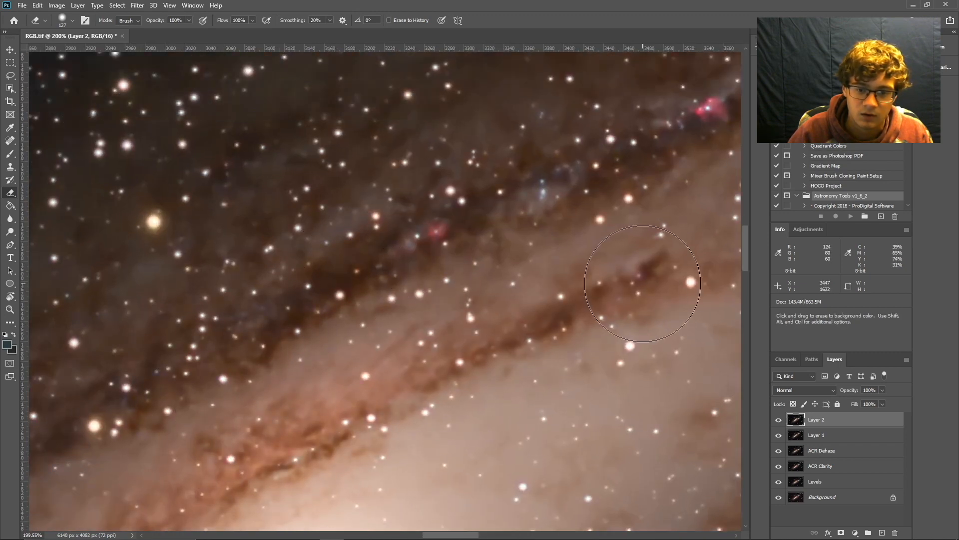
pyautogui.scroll(-4, 455, 319)
pyautogui.moveTo(575, 243)
pyautogui.mouseDown()
pyautogui.moveTo(584, 231)
pyautogui.moveTo(556, 216)
pyautogui.moveTo(487, 244)
pyautogui.moveTo(475, 267)
pyautogui.moveTo(376, 328)
pyautogui.moveTo(337, 333)
pyautogui.mouseUp()
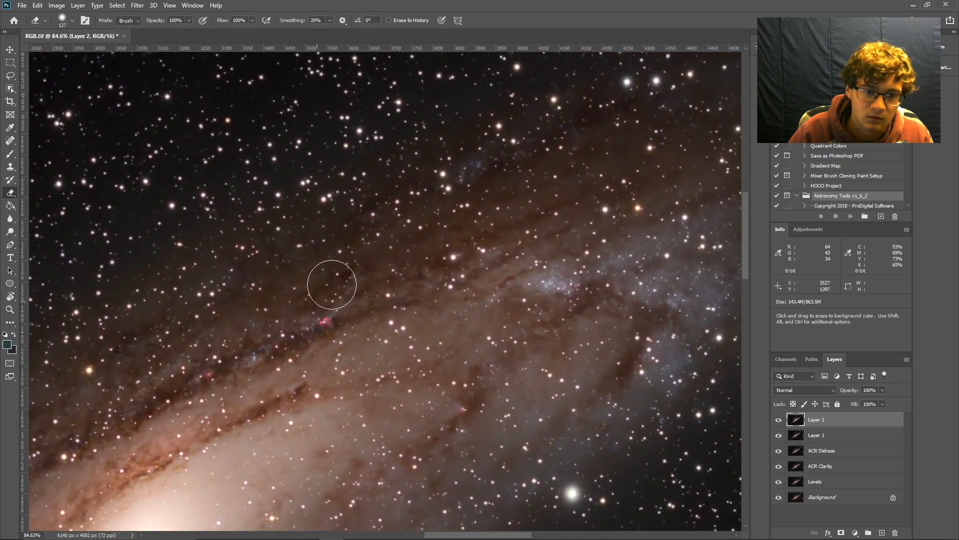
pyautogui.hscroll(5, 332, 284)
pyautogui.scroll(1, 407, 278)
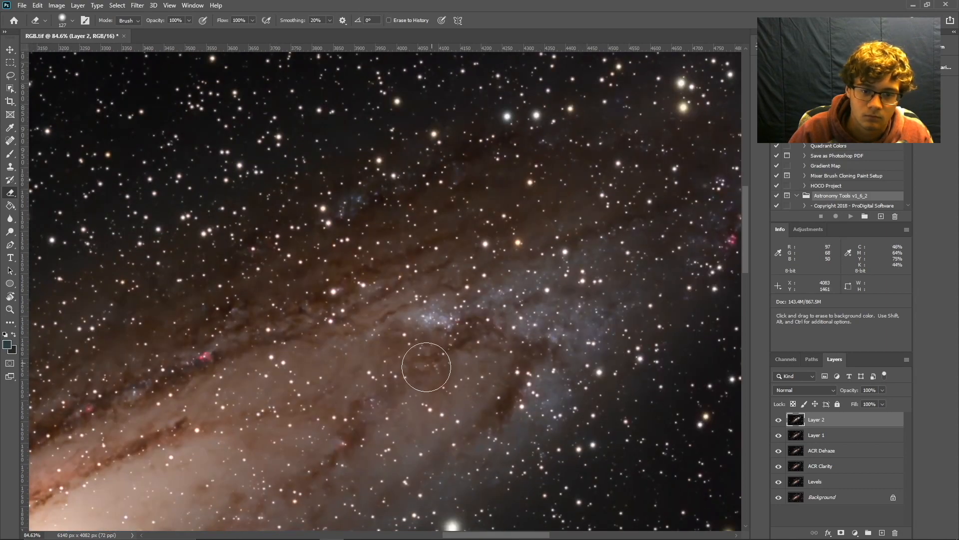
# Continue erasing the upper merged layer over the galaxy's lower-left arm, the pink and blue regions along its lower edge, and the core's surroundings
pyautogui.hscroll(-20, 426, 367)
pyautogui.scroll(-4, 452, 262)
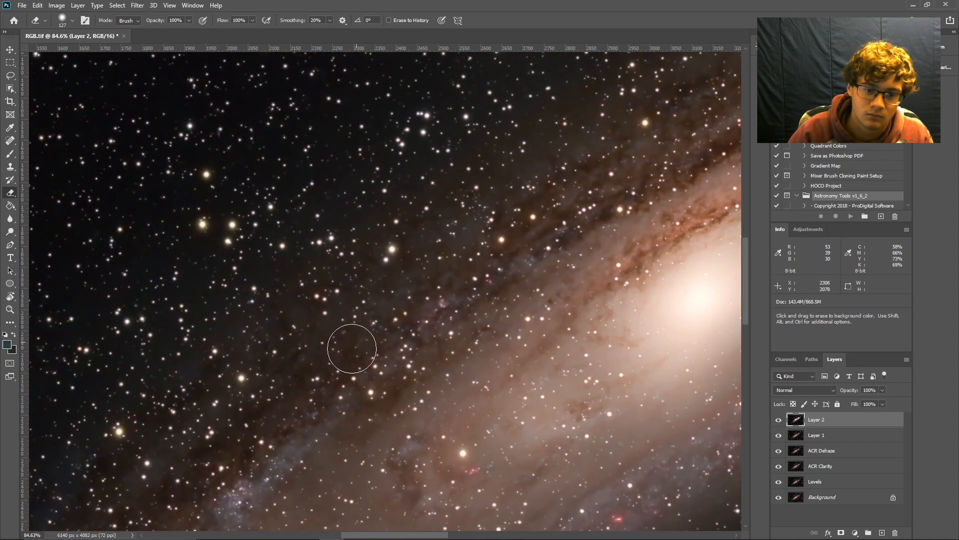
pyautogui.scroll(-8, 352, 349)
pyautogui.hscroll(-5, 335, 352)
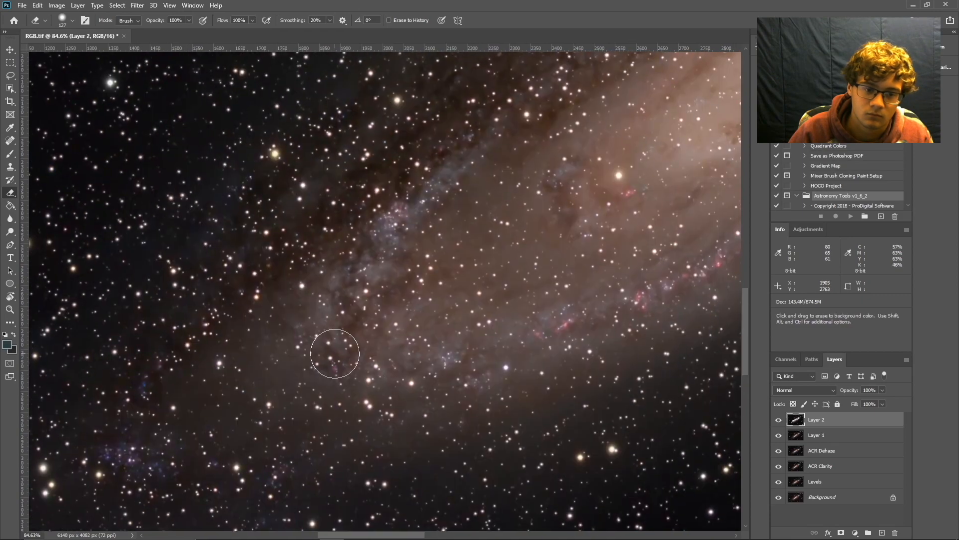
pyautogui.hscroll(7, 344, 355)
pyautogui.scroll(-1, 356, 356)
pyautogui.hscroll(4, 450, 250)
pyautogui.scroll(5, 450, 250)
pyautogui.hscroll(7, 469, 360)
pyautogui.scroll(7, 470, 359)
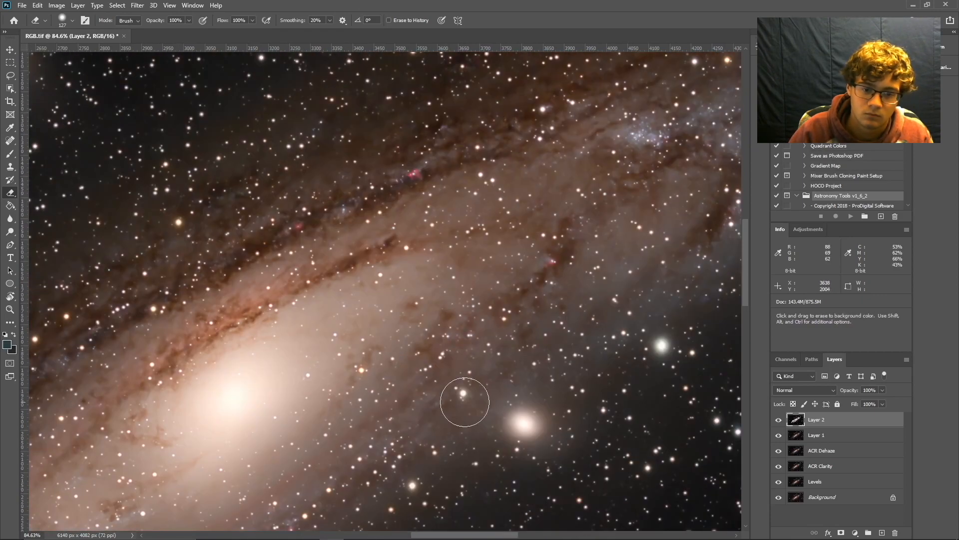
pyautogui.scroll(-10, 464, 402)
# Compare the full image, name the two layers ACR Texture and Selective Sharpening, and stamp the visible layers into a new layer
pyautogui.hotkey('ctrl', '0')
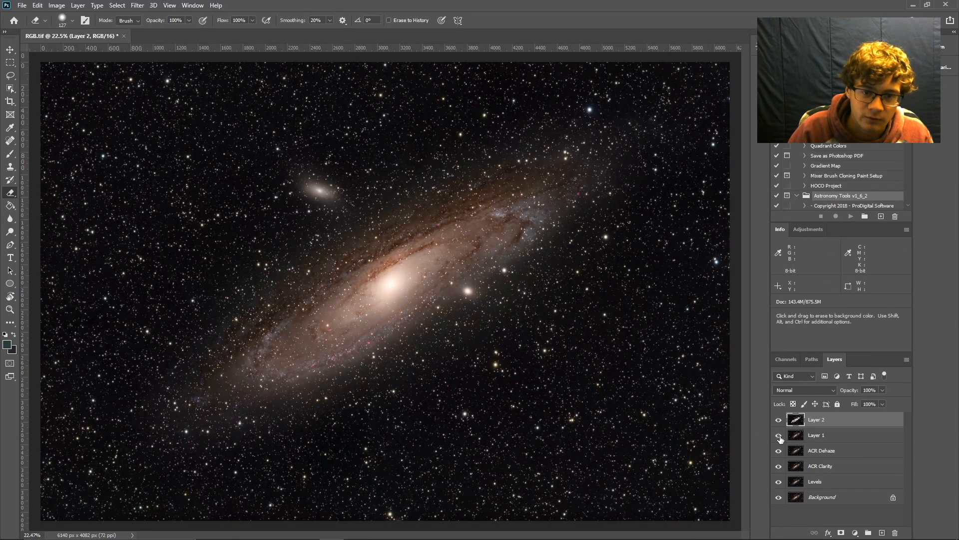
pyautogui.scroll(-2, 250, 350)
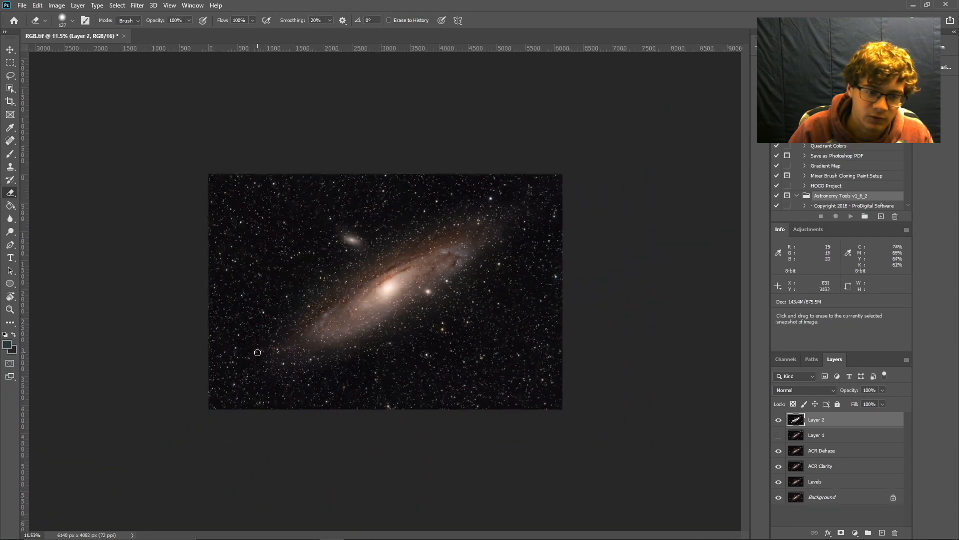
pyautogui.scroll(3, 236, 363)
pyautogui.scroll(5, 235, 363)
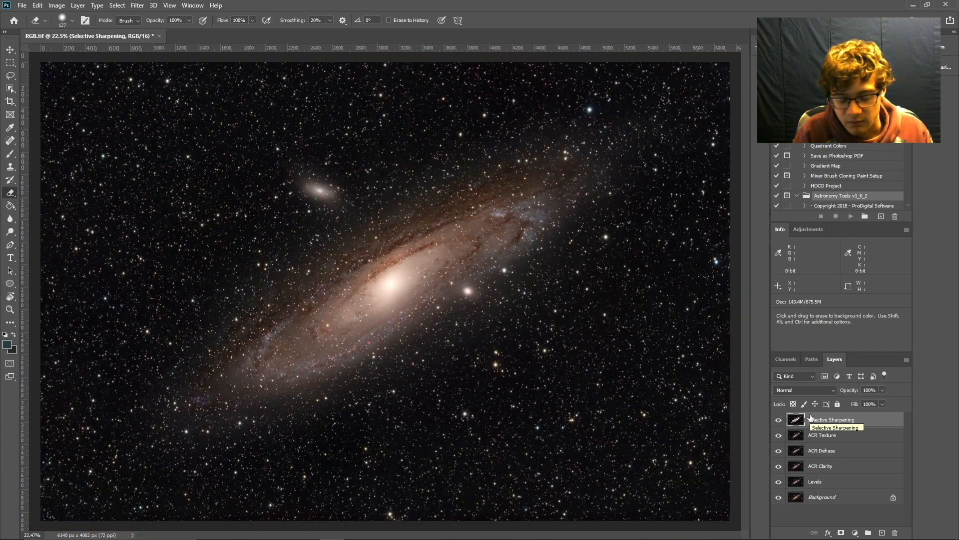
pyautogui.hotkey('ctrl', 'alt', 'shift', 'e')
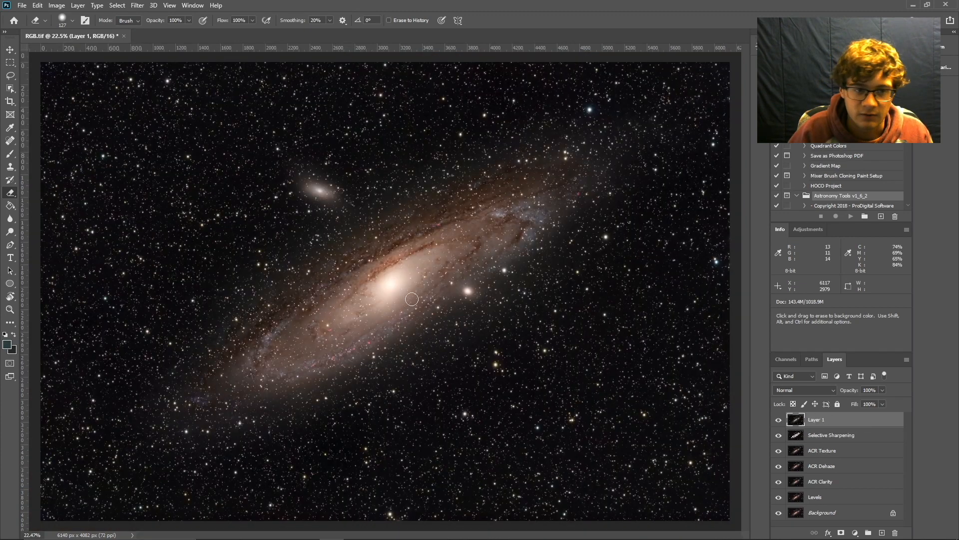
pyautogui.click(58, 5)
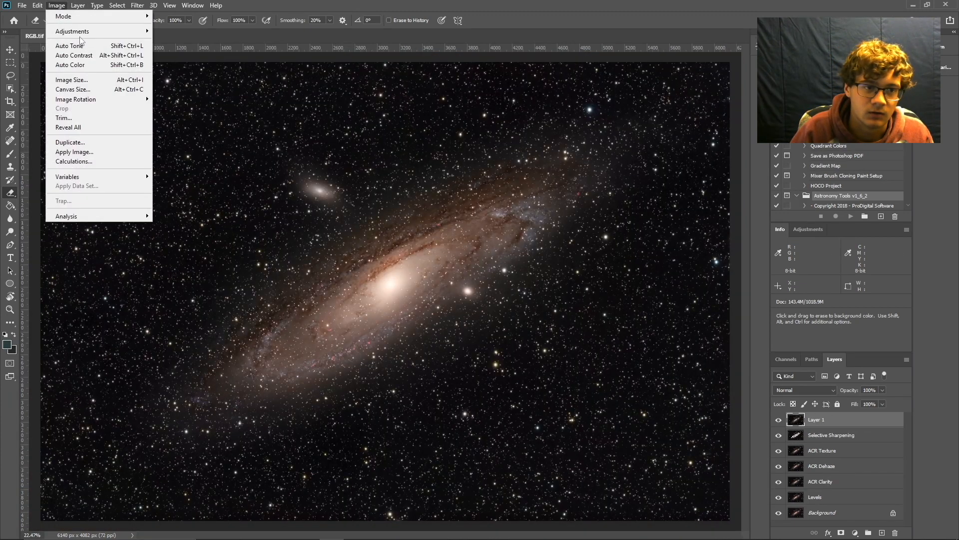
pyautogui.moveTo(80, 32)
pyautogui.click(193, 84)
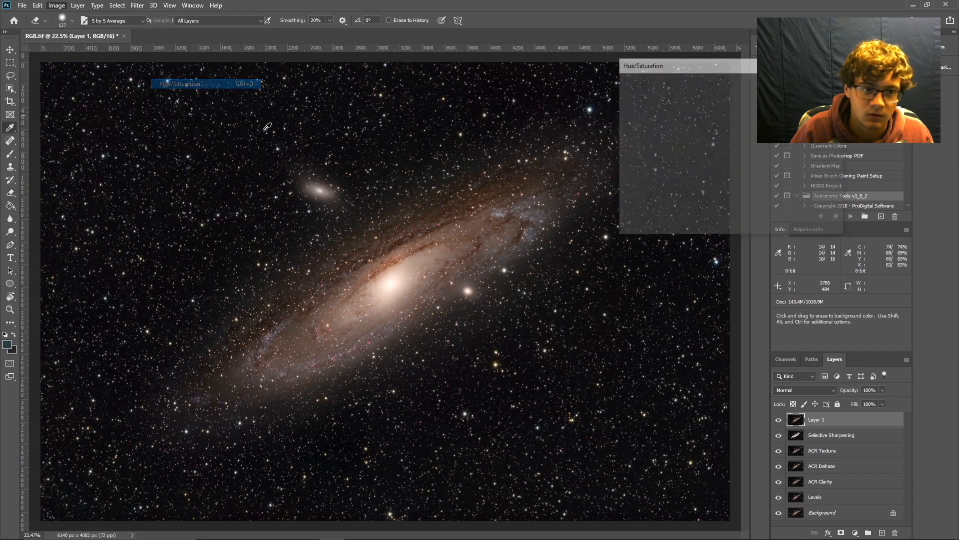
pyautogui.scroll(8, 357, 339)
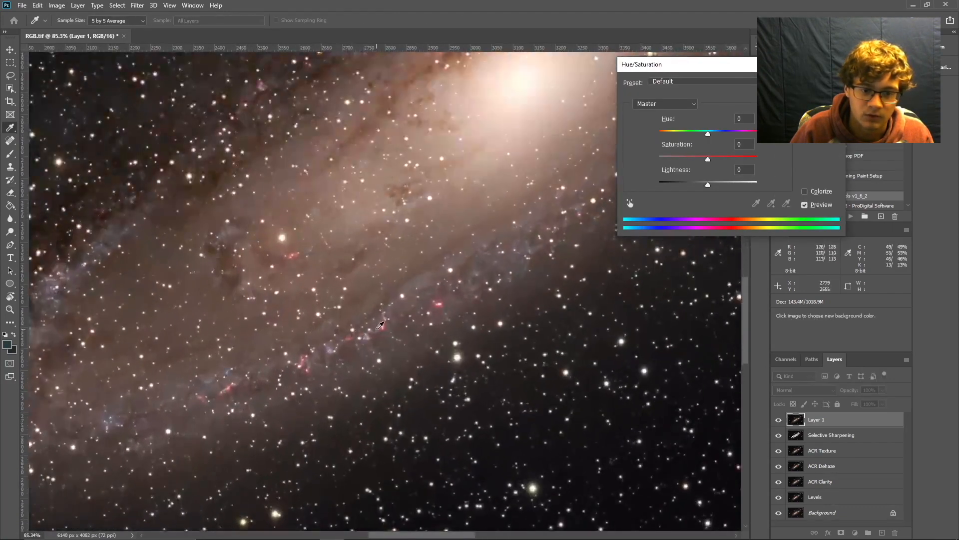
pyautogui.press('Escape')
# Apply a Vibrance adjustment to the new merged layer with Saturation +15 and Vibrance +35
pyautogui.click(57, 6)
pyautogui.moveTo(90, 31)
pyautogui.click(223, 75)
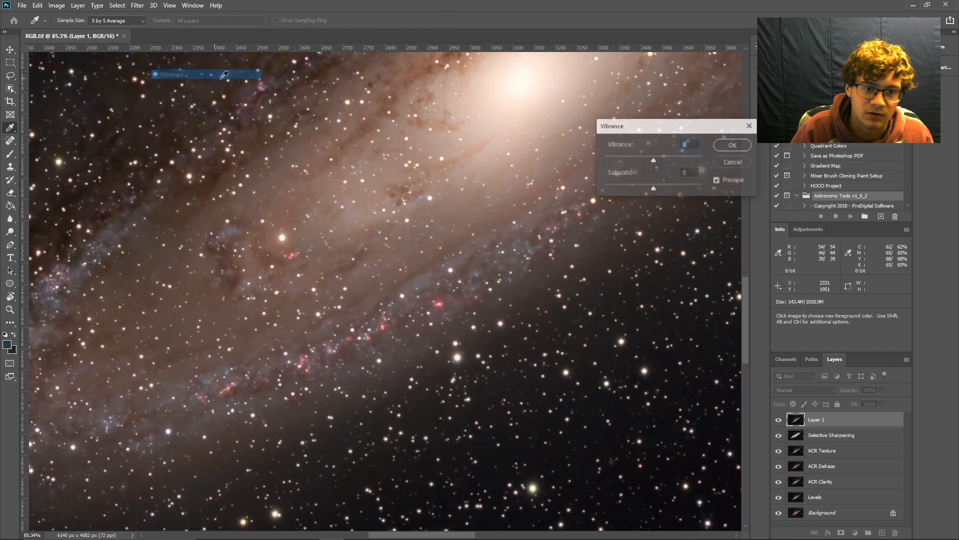
pyautogui.moveTo(656, 132); pyautogui.dragTo(675, 116)
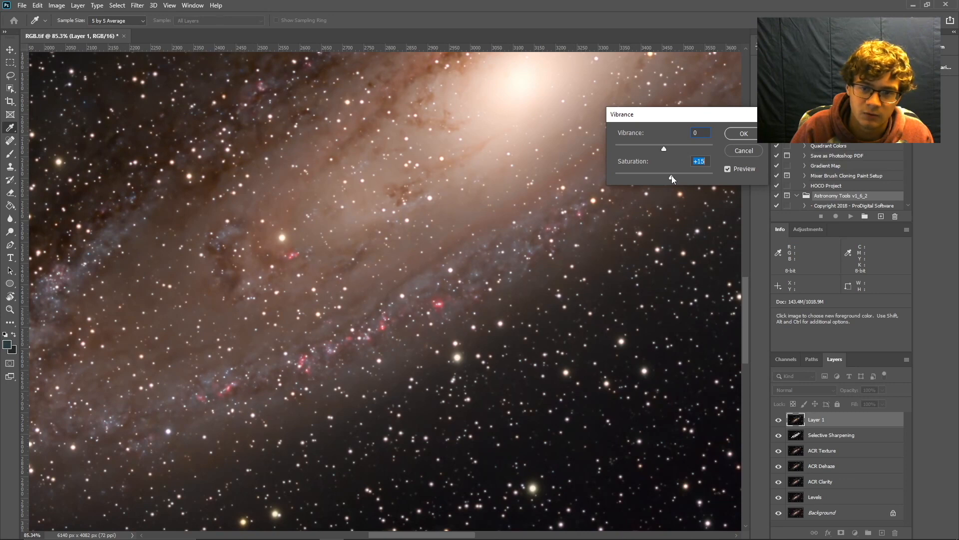
pyautogui.moveTo(665, 150); pyautogui.dragTo(664, 150)
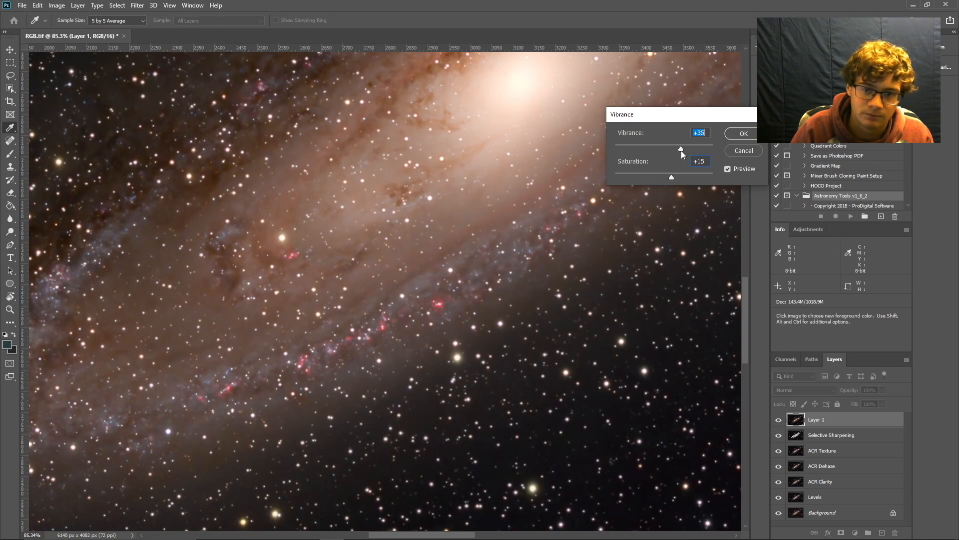
pyautogui.click(743, 133)
pyautogui.press('e')
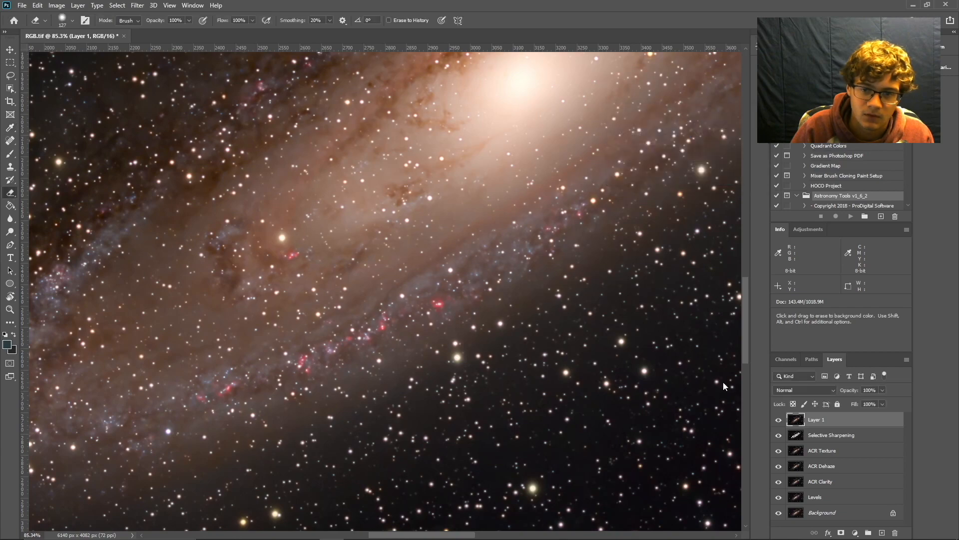
# Compare the pink nebula regions close up with and without the vibrance-adjusted layer
pyautogui.scroll(-2, 483, 365)
pyautogui.scroll(6, 399, 336)
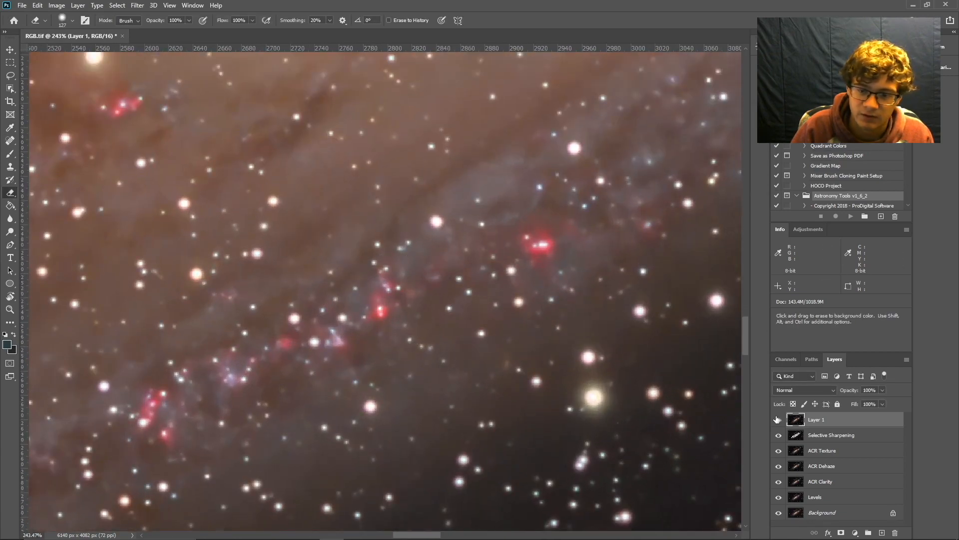
pyautogui.click(777, 419)
pyautogui.click(778, 421)
pyautogui.click(778, 420)
pyautogui.click(779, 420)
pyautogui.scroll(1, 601, 376)
pyautogui.scroll(-1, 606, 373)
# Compare the whole image with and without the adjusted layer, and name that layer Vibrance and Saturation
pyautogui.scroll(-10, 606, 373)
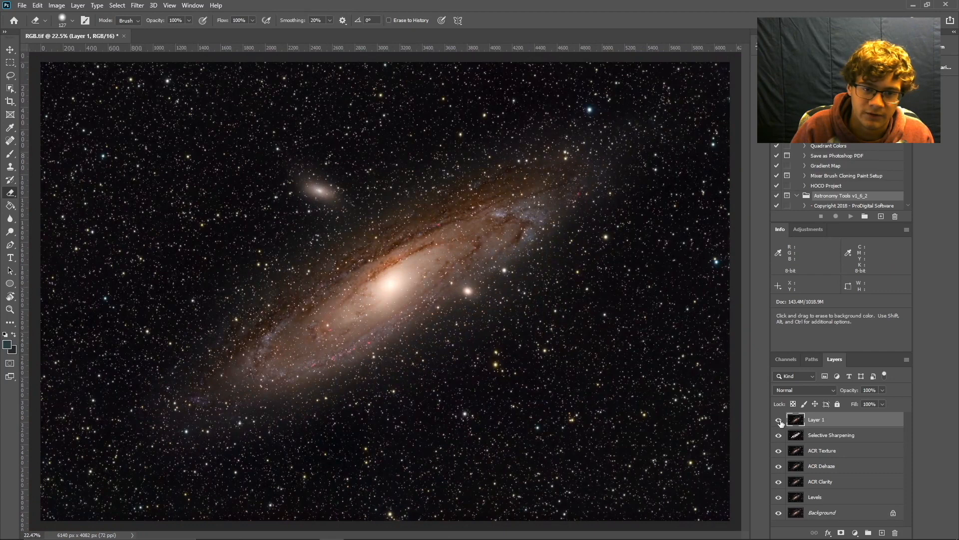
pyautogui.click(778, 421)
pyautogui.click(779, 421)
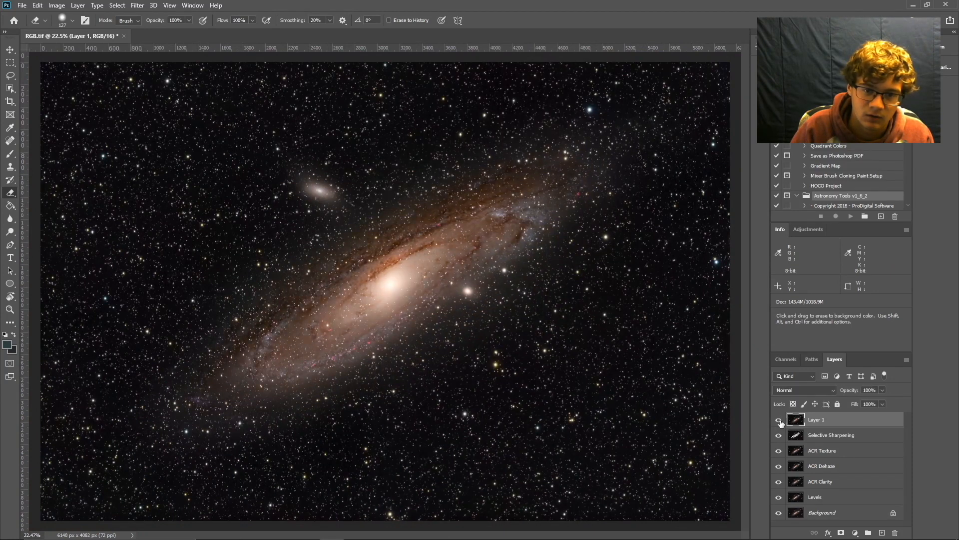
pyautogui.click(779, 421)
pyautogui.click(779, 420)
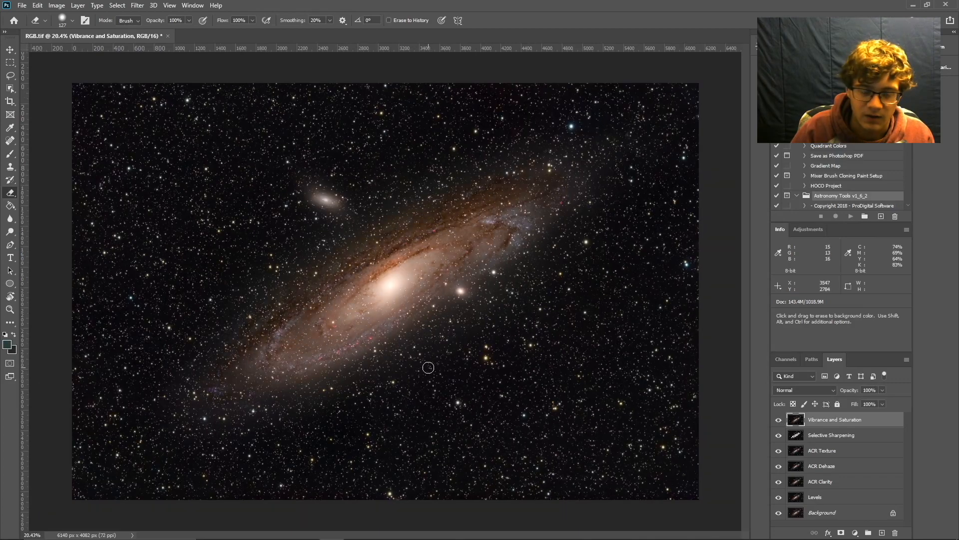